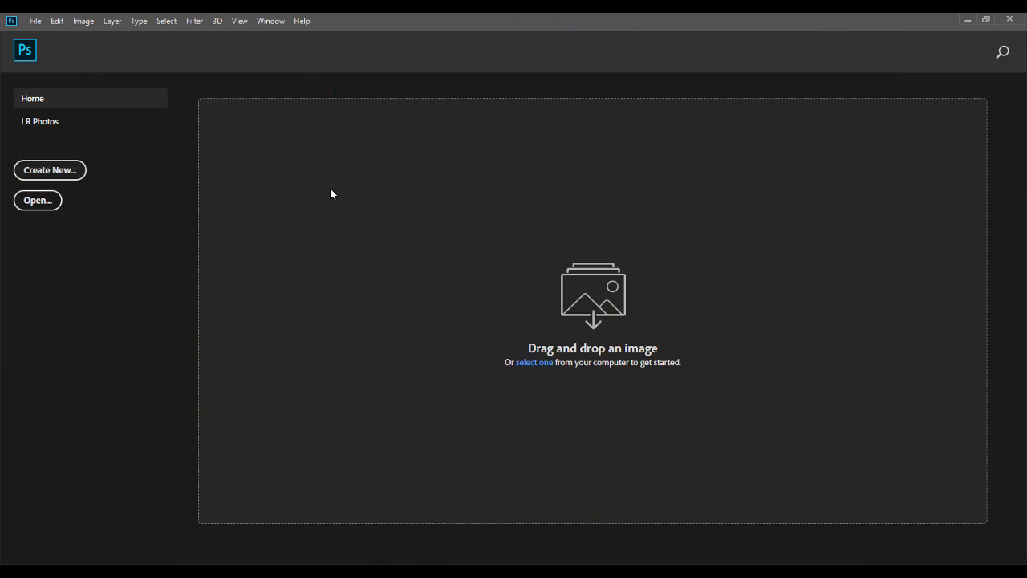
Step: Create a new 1080 x 1350 px RGB document at 300 pixels/inch with white background contents
key(ctrl+n)
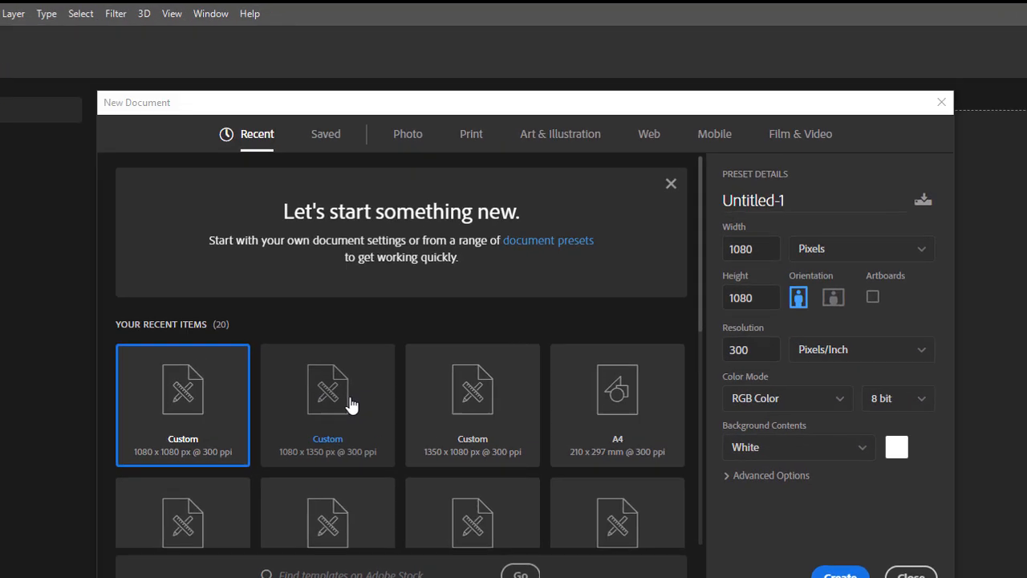
click(377, 336)
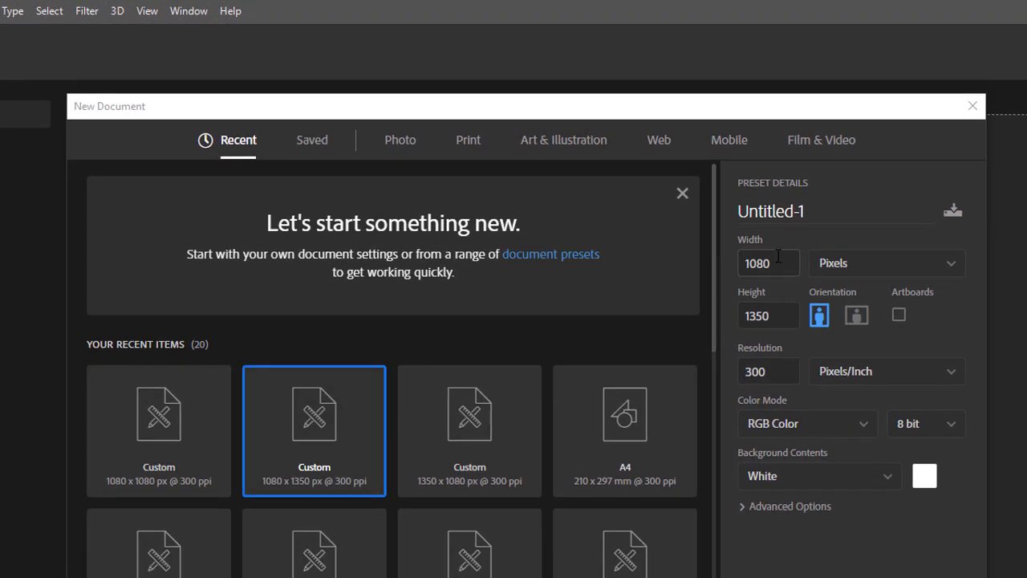
drag(767, 317, 746, 316)
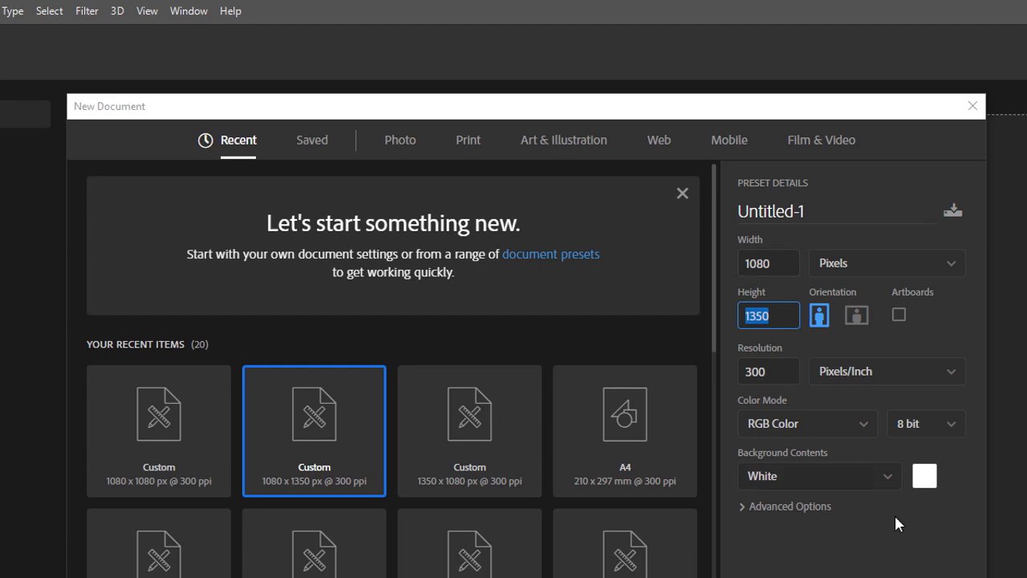
key(Return)
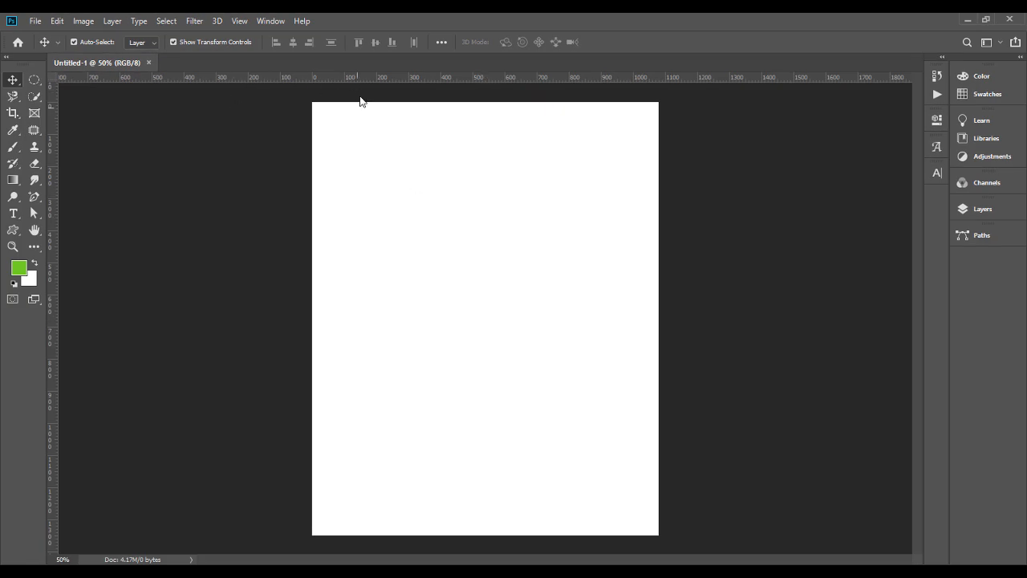
Step: Place two horizontal and two vertical guides as margins about 35 px inside the canvas edges
drag(347, 77, 351, 101)
key(ctrl+z)
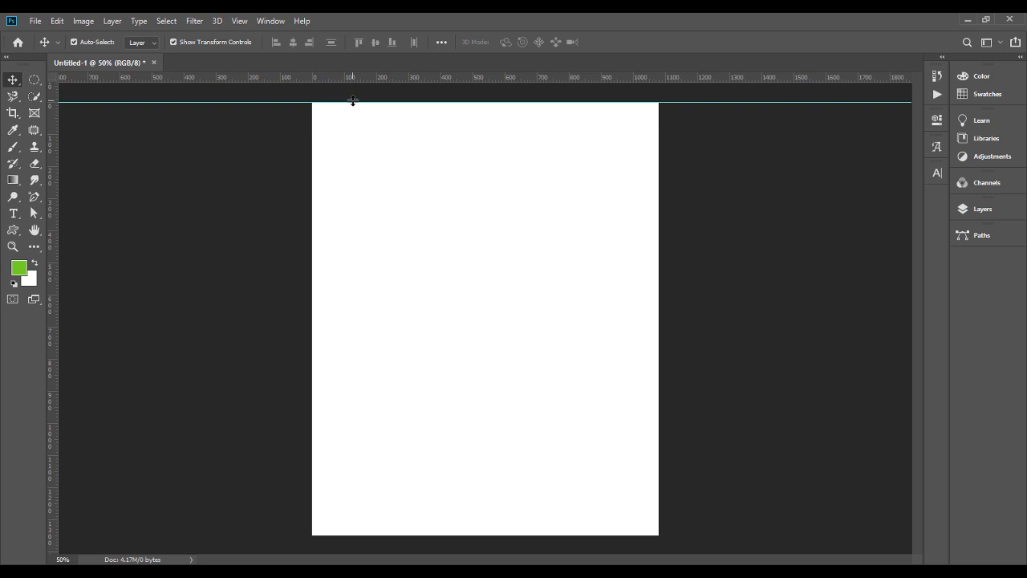
drag(361, 101, 361, 114)
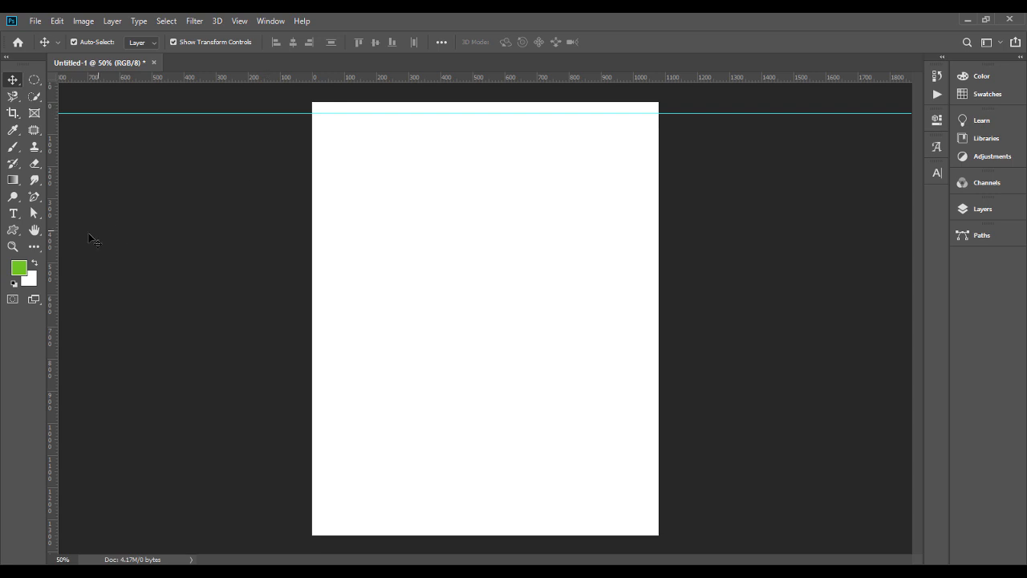
drag(52, 236, 323, 236)
drag(51, 267, 647, 272)
drag(526, 77, 540, 530)
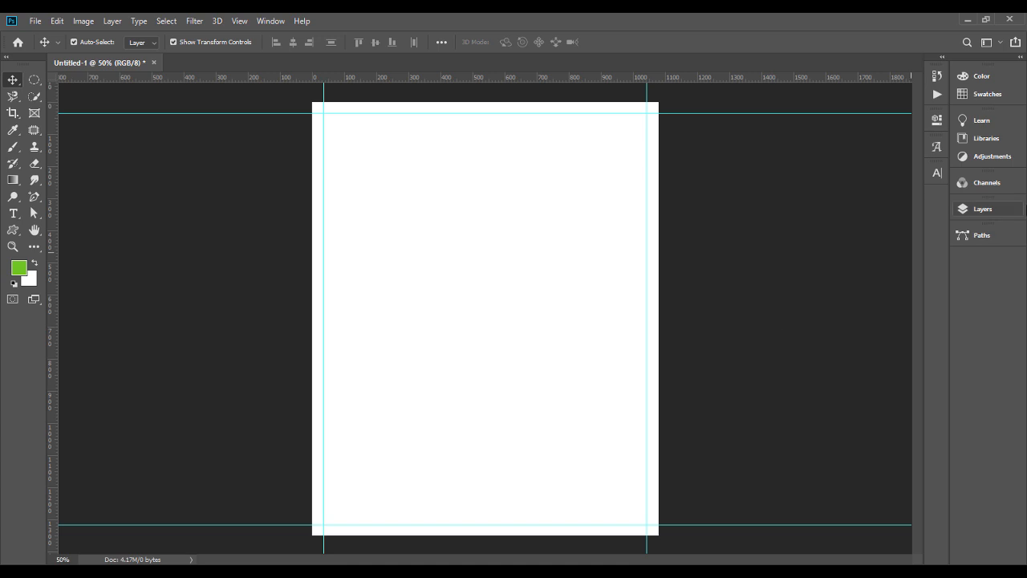
Step: Add a Solid Color fill layer in dark green 0C280D and delete the white Background layer
click(1001, 219)
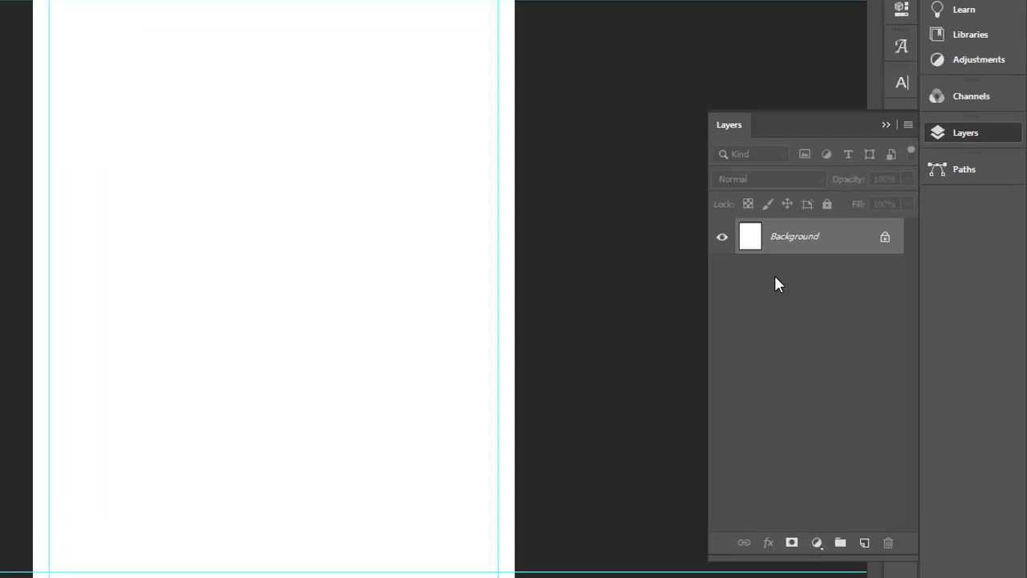
click(875, 505)
click(840, 195)
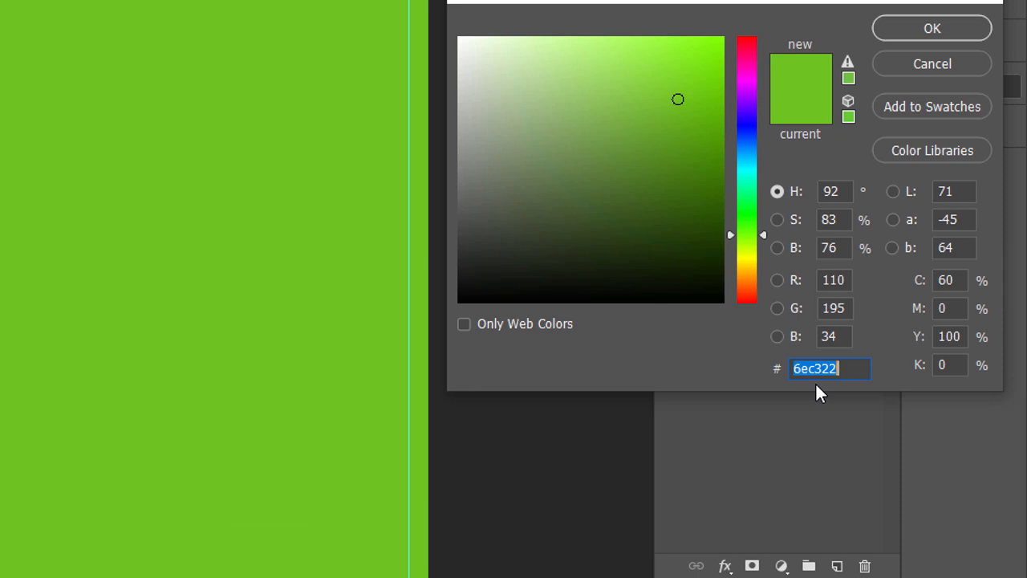
text(0C)
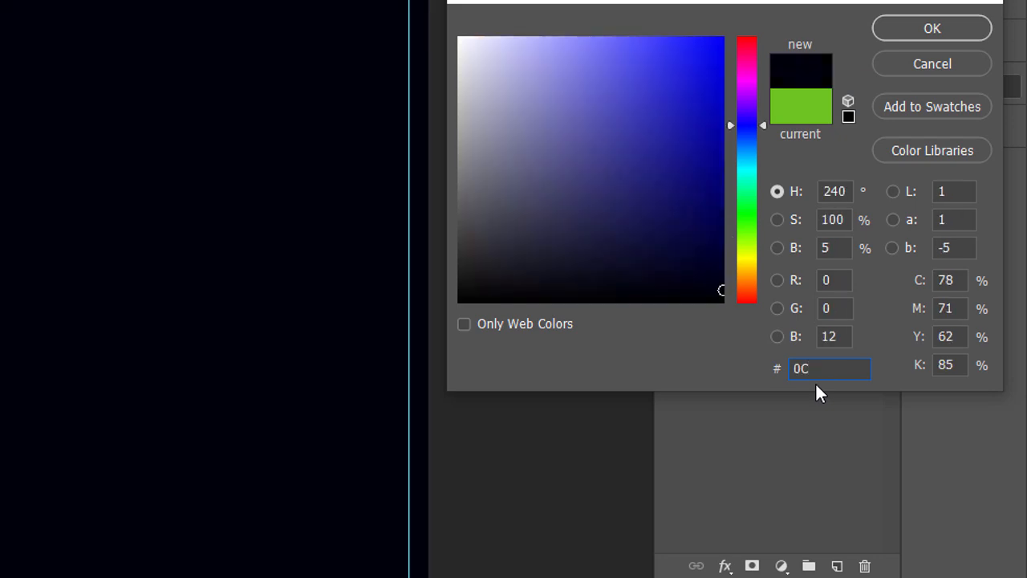
text(280D)
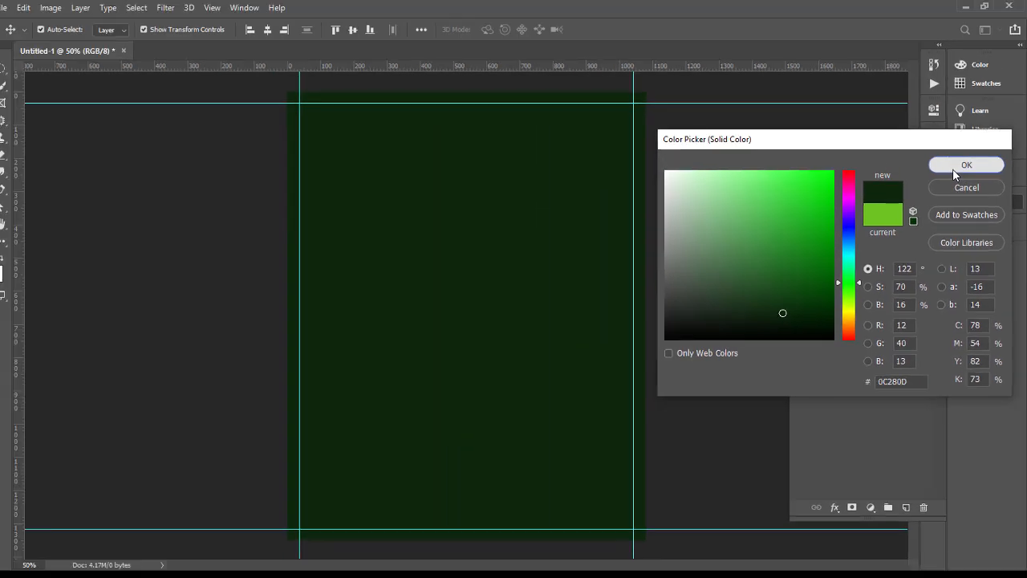
click(955, 167)
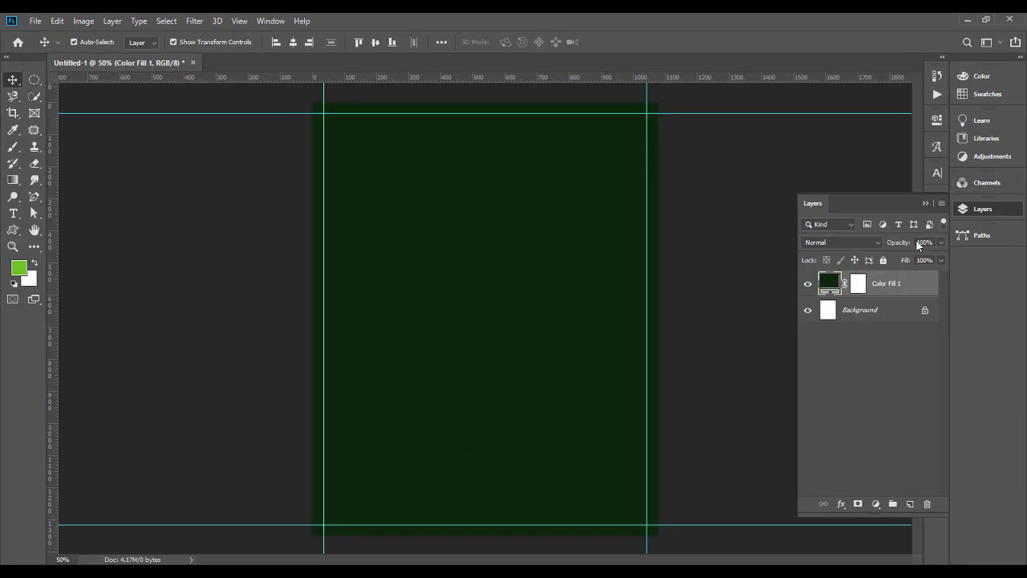
click(878, 319)
key(Delete)
Step: Add a Gradient fill layer above the solid fill and set the gradient's starting colour stop to 102907
click(877, 504)
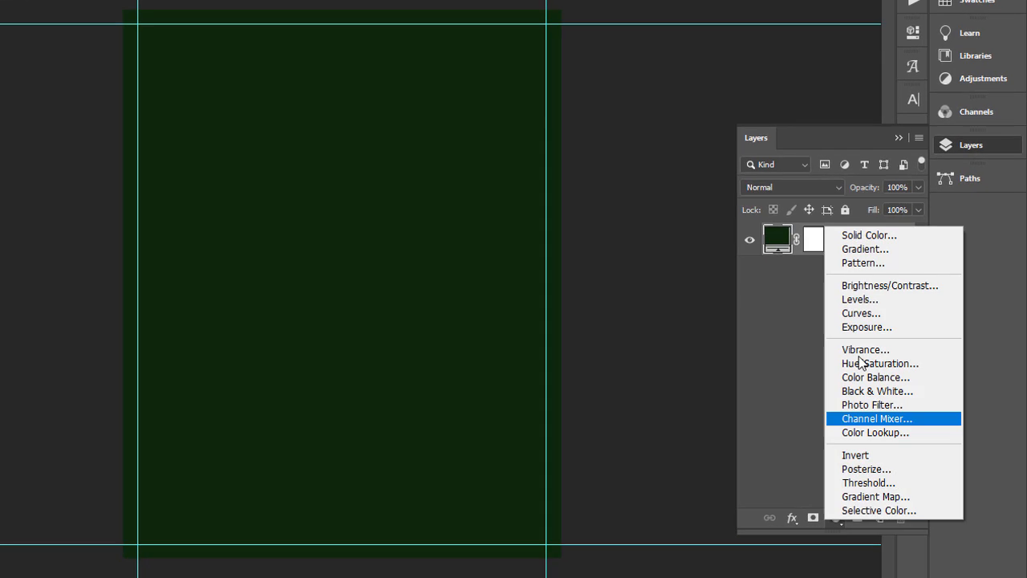
click(861, 245)
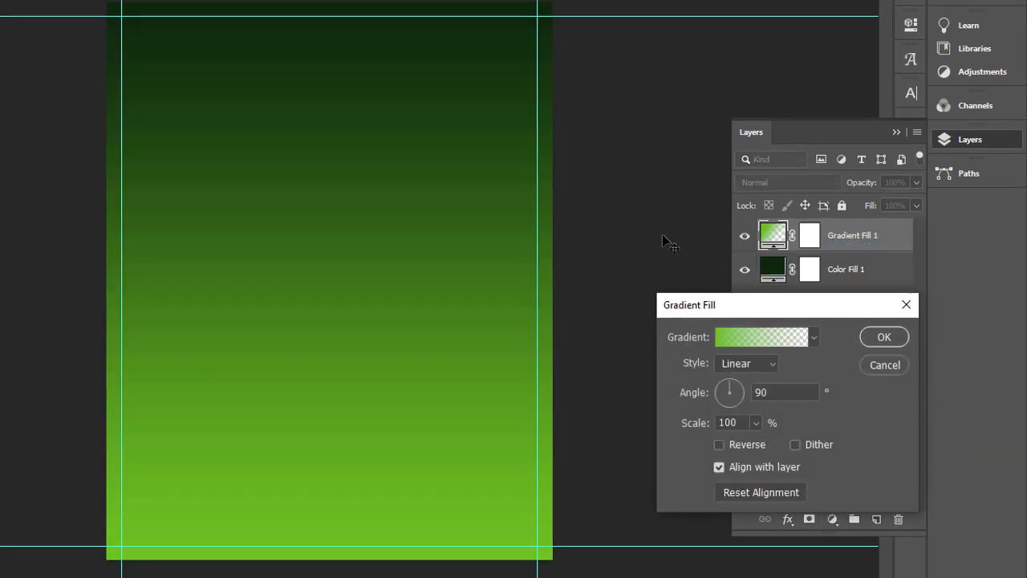
click(734, 340)
double_click(500, 449)
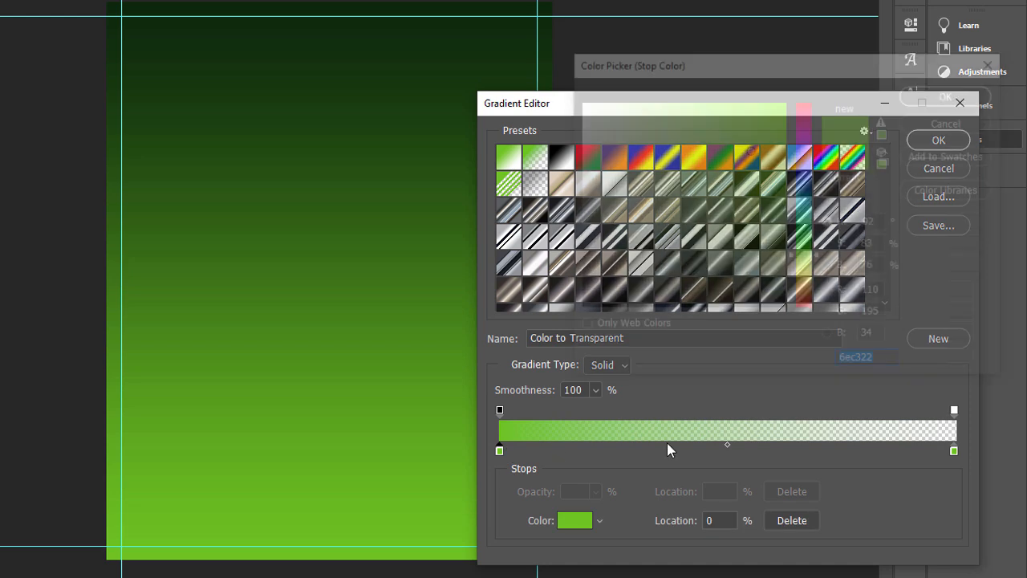
text(102)
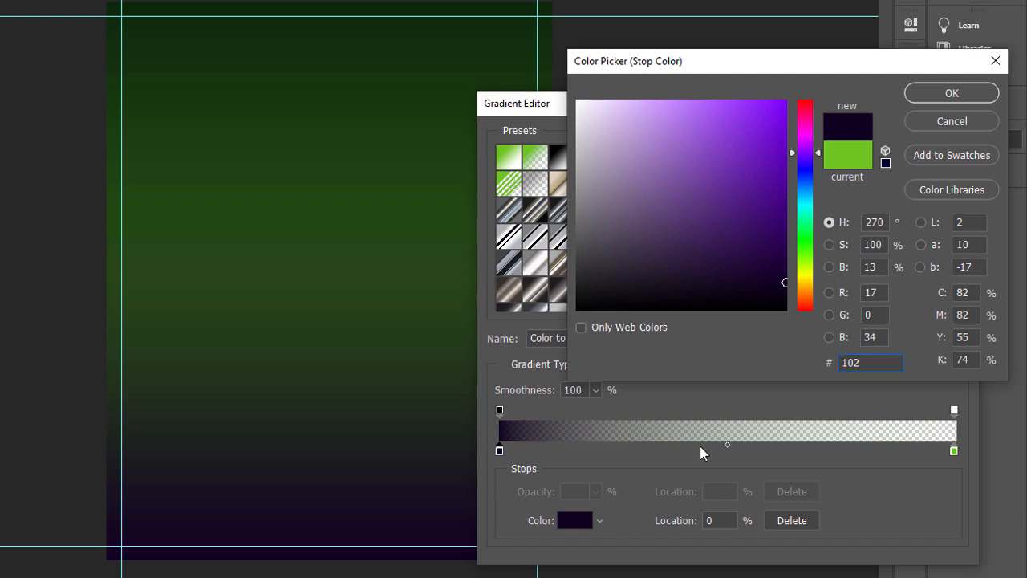
text(907)
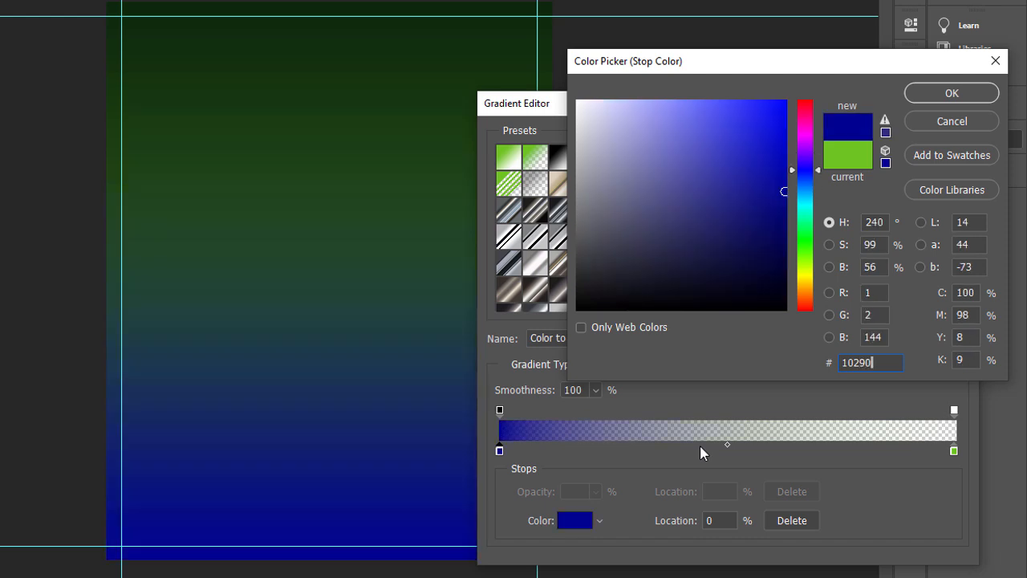
click(945, 95)
Step: Set the gradient's end colour stop to ffffff and apply the linear 90° gradient fill
double_click(954, 452)
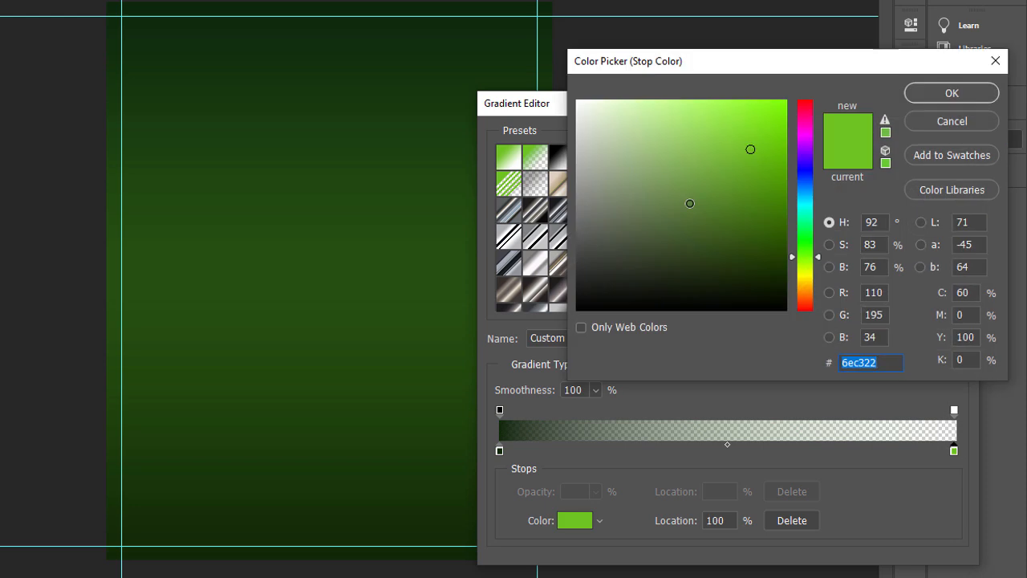
text(ffffff)
key(Return)
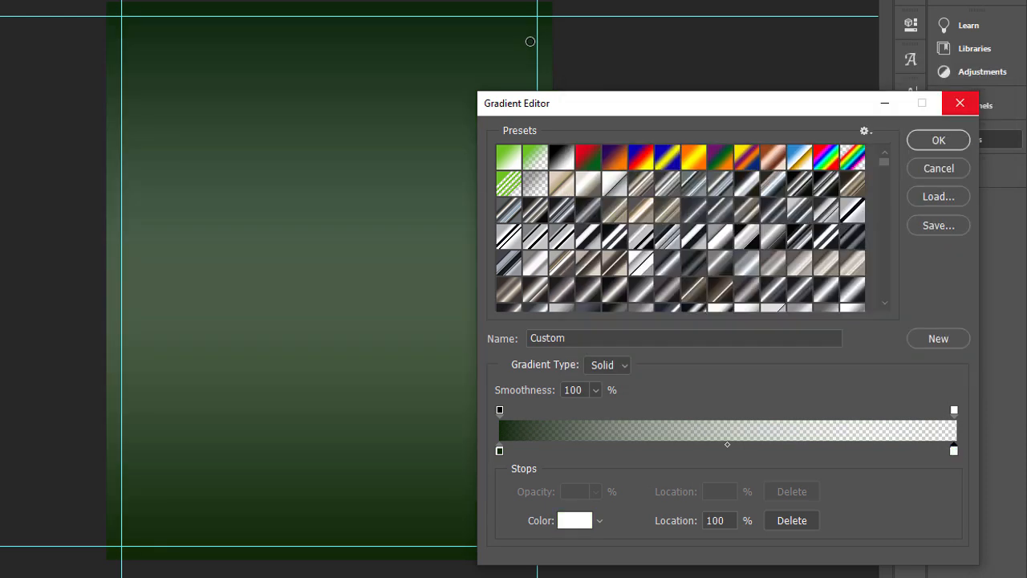
key(Return)
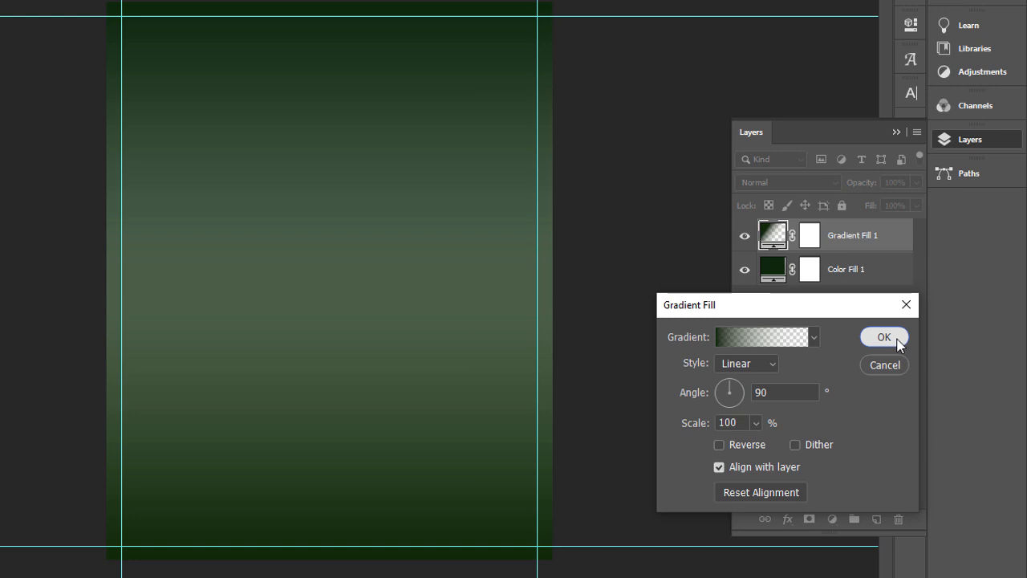
click(896, 337)
Step: Set the gradient fill layer's blend mode to Multiply and compare the canvas with the layer hidden and shown
click(802, 183)
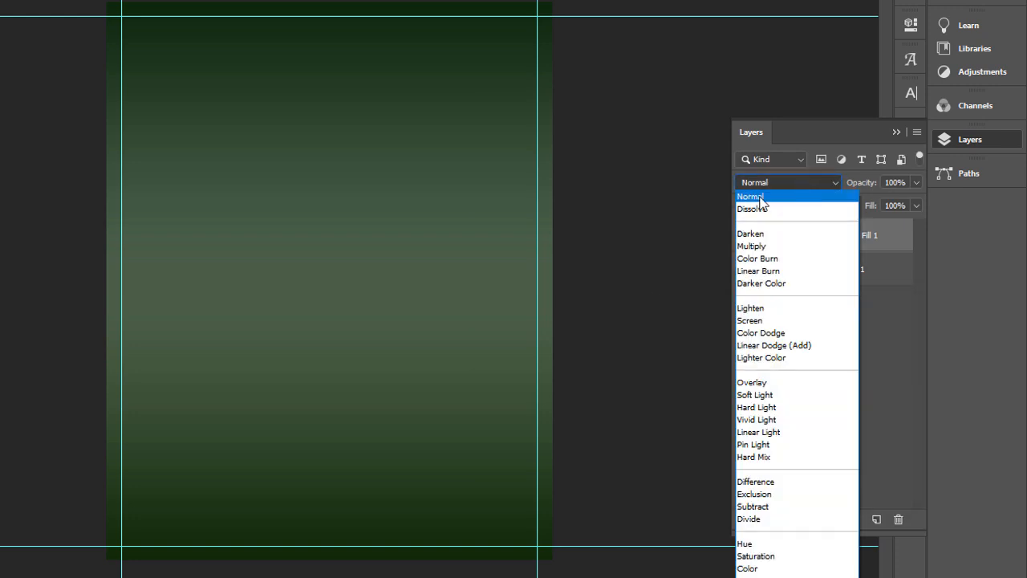
click(752, 247)
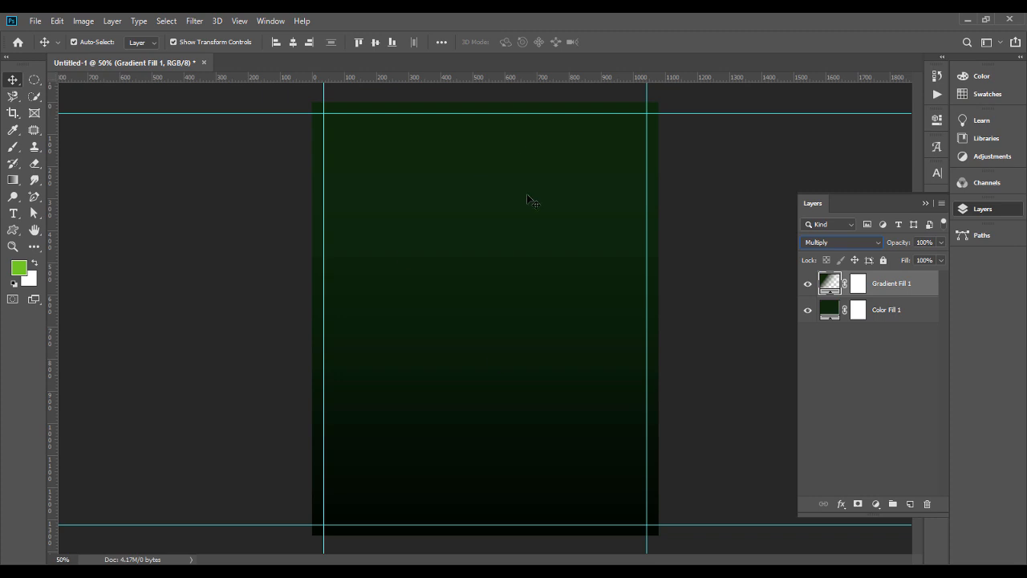
click(808, 286)
click(807, 285)
Step: Place the red concert stage photo on the canvas and scale it to 46.81% so it spans the full width
click(587, 570)
drag(369, 165, 505, 364)
drag(462, 325, 426, 321)
drag(598, 317, 658, 317)
mouse_move(598, 246)
mouse_down()
mouse_move(597, 272)
mouse_move(602, 230)
mouse_move(601, 241)
mouse_up()
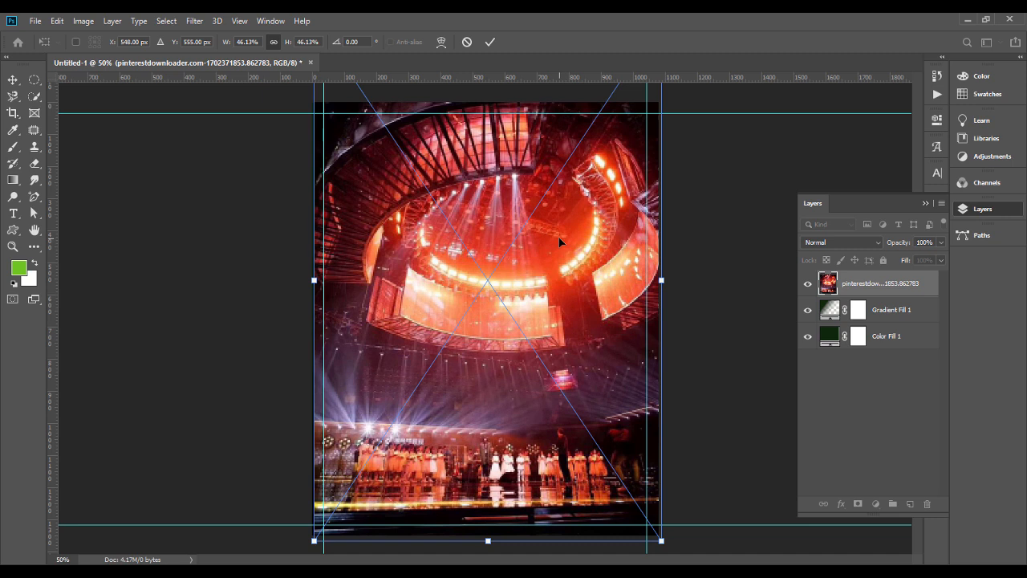
key(shift+Left)
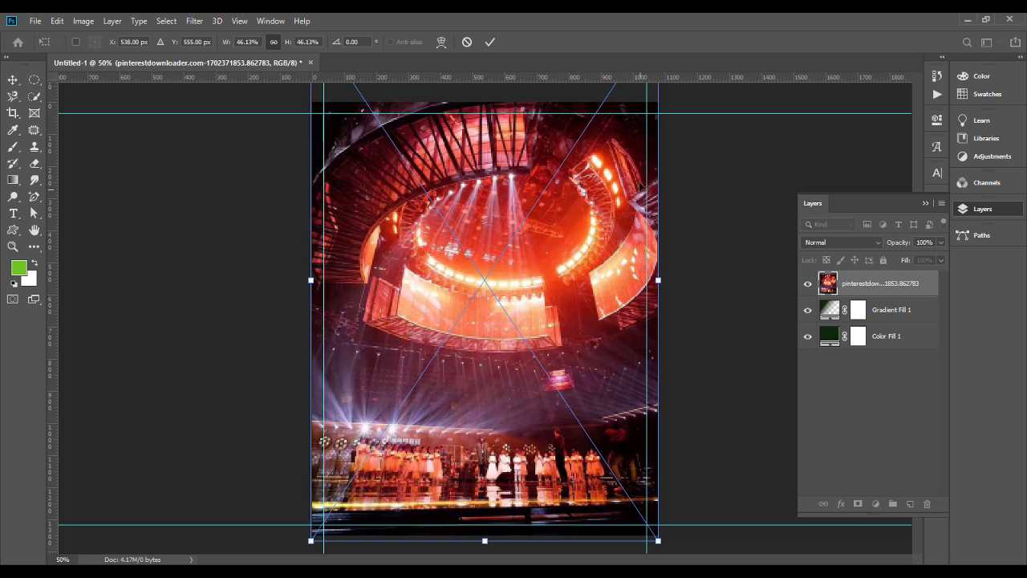
drag(665, 277, 672, 278)
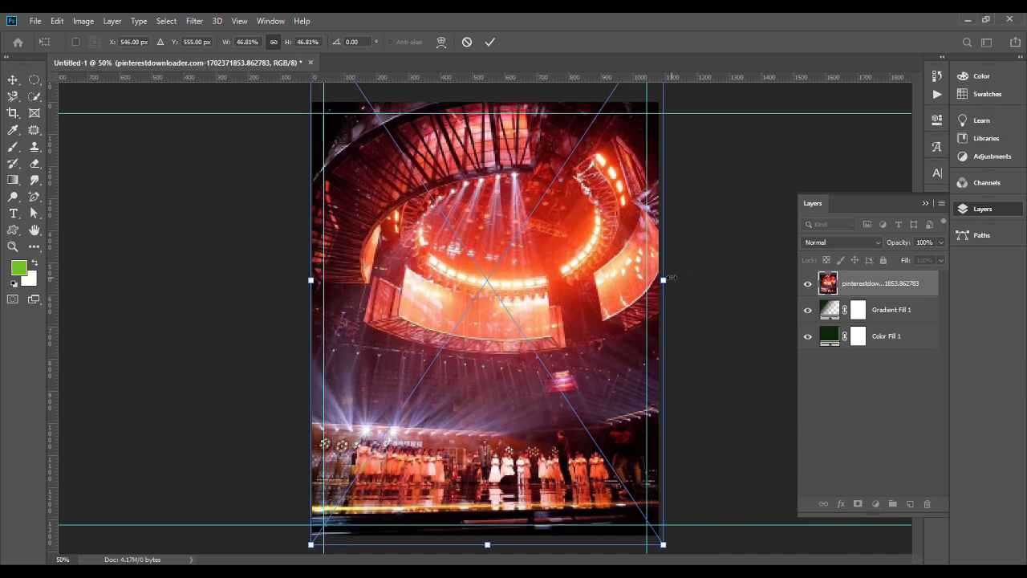
key(Return)
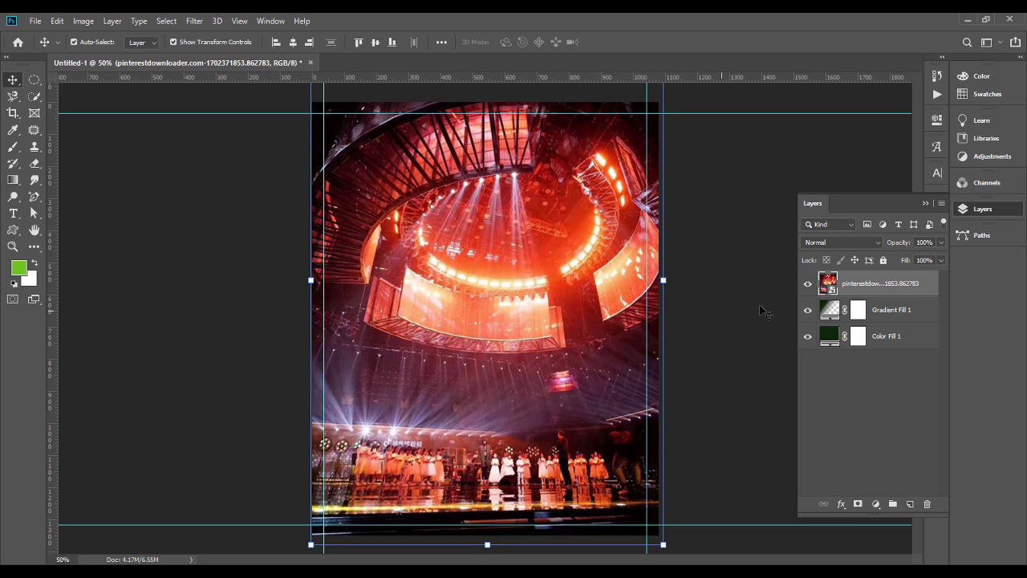
Step: Apply a Gaussian Blur with a 4.2 pixel radius to the stage photo
click(197, 21)
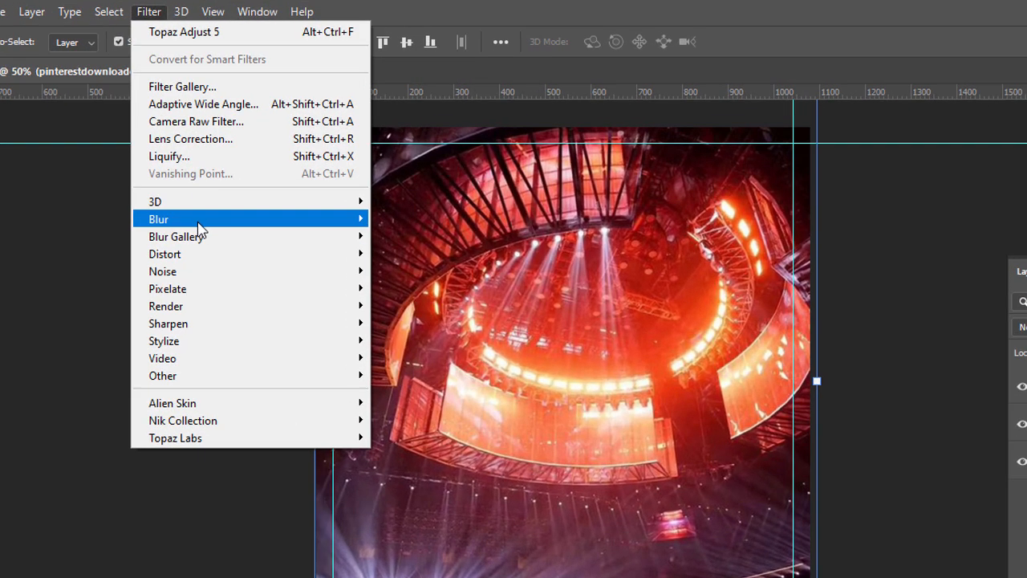
mouse_move(229, 169)
click(417, 288)
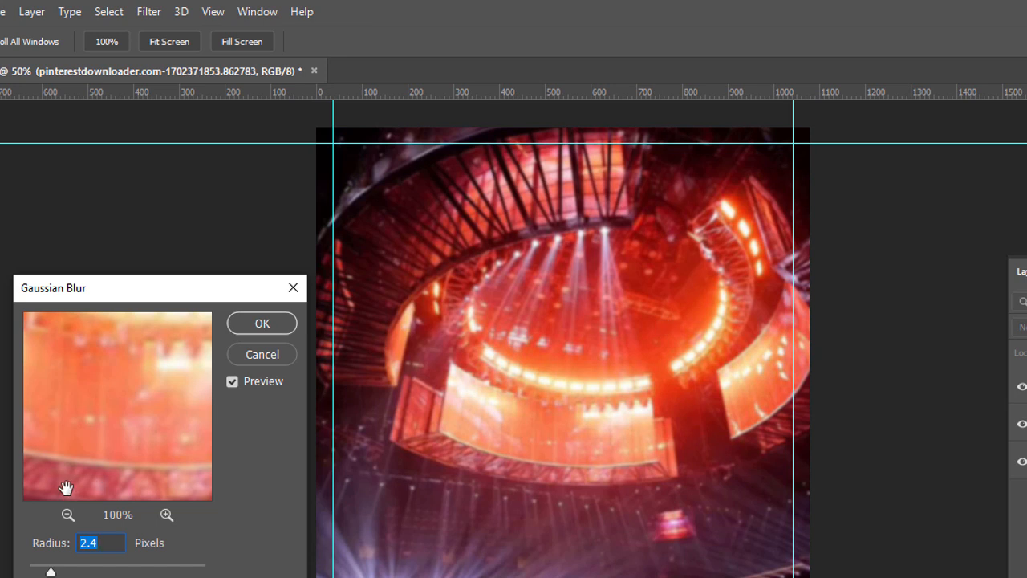
text(4.2)
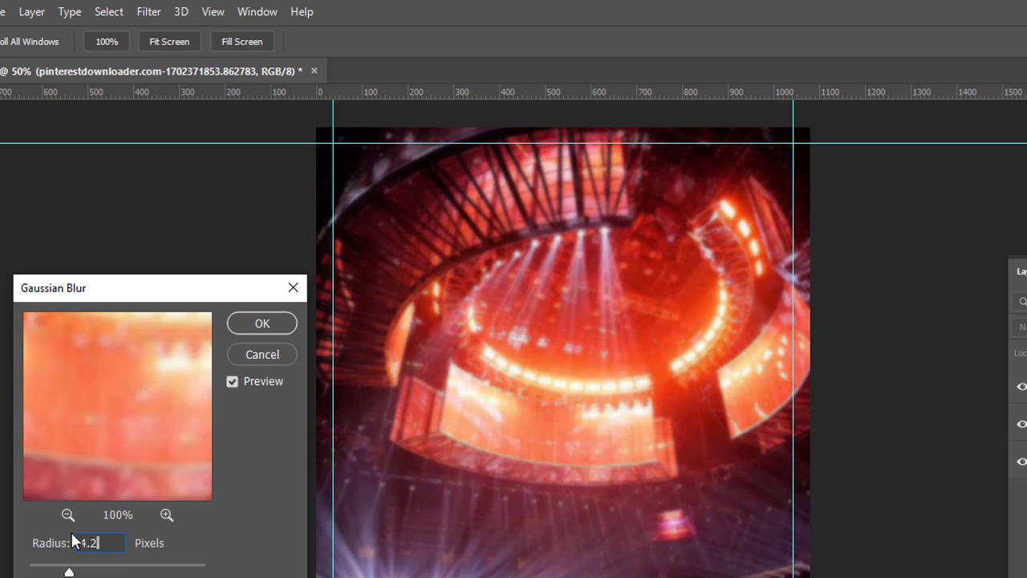
click(260, 323)
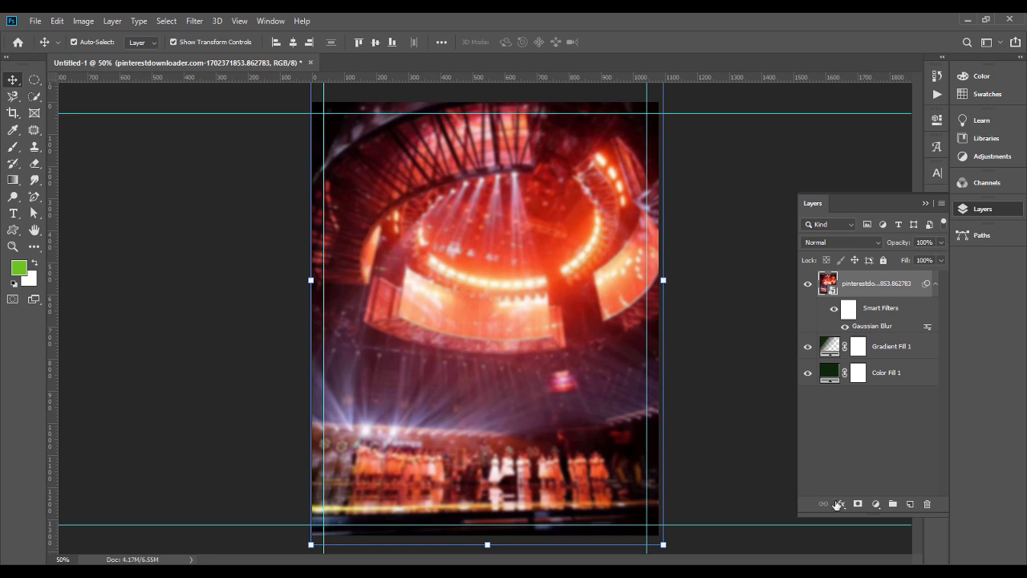
Step: Add a layer mask to the stage photo and fade out its lower part with a linear black-to-white gradient
click(858, 504)
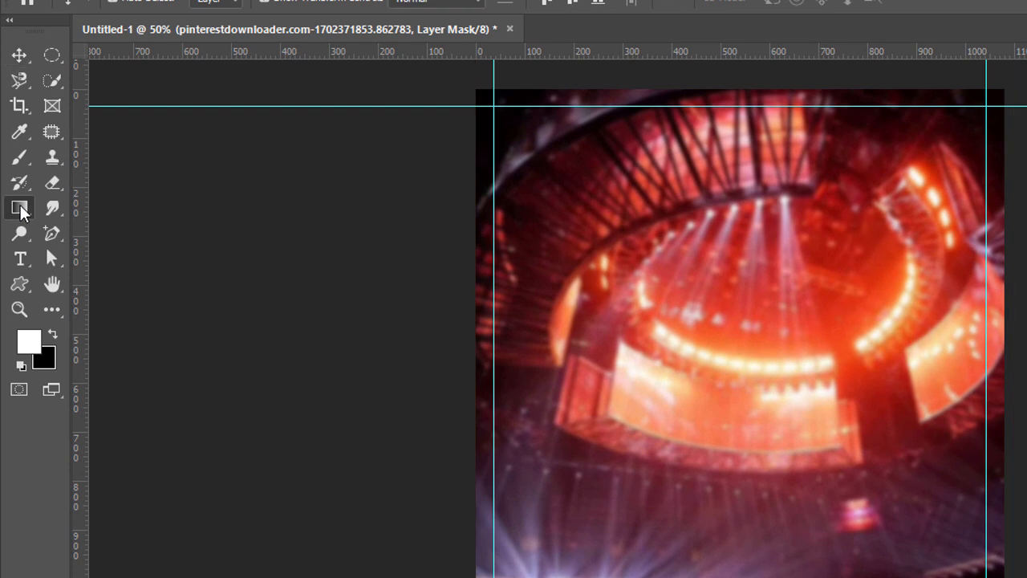
click(19, 208)
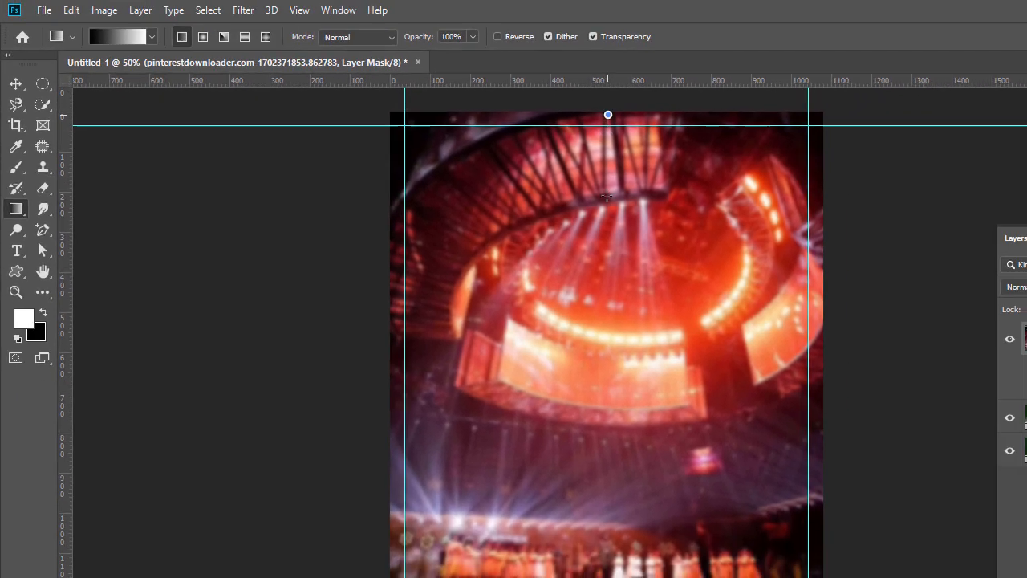
drag(607, 195, 603, 107)
drag(605, 465, 605, 102)
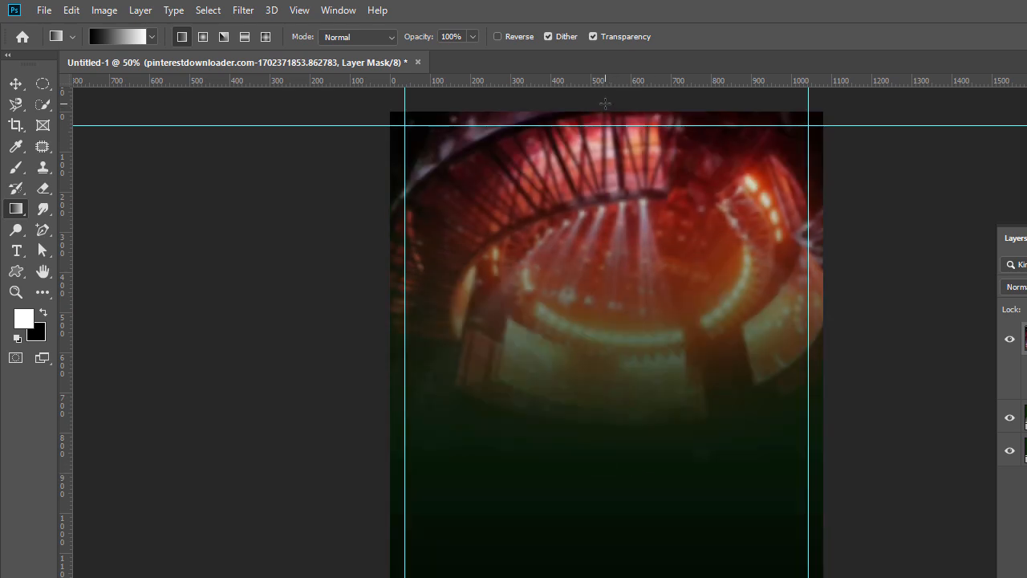
drag(631, 403, 635, 119)
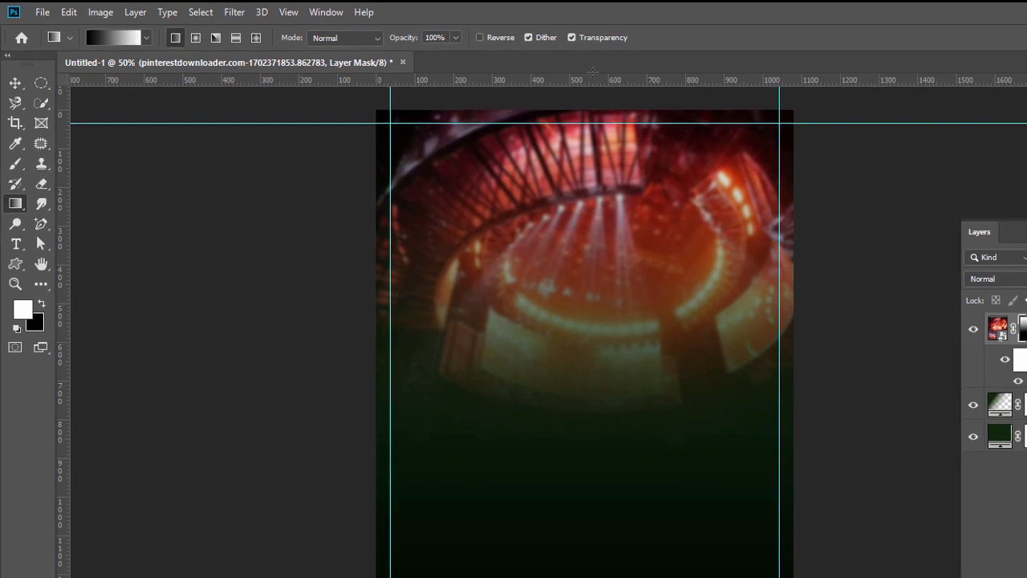
drag(615, 282, 618, 125)
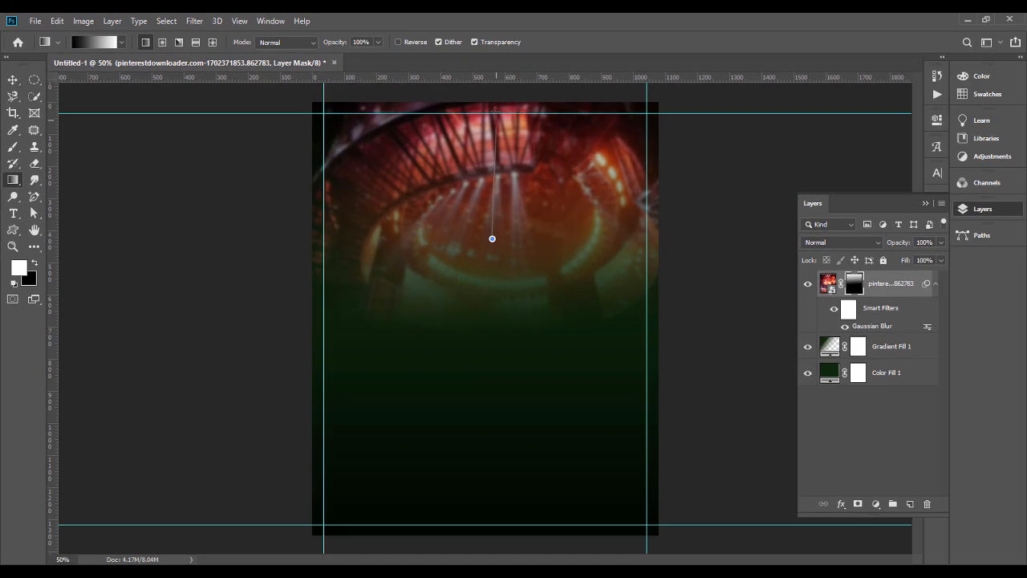
drag(496, 113, 489, 85)
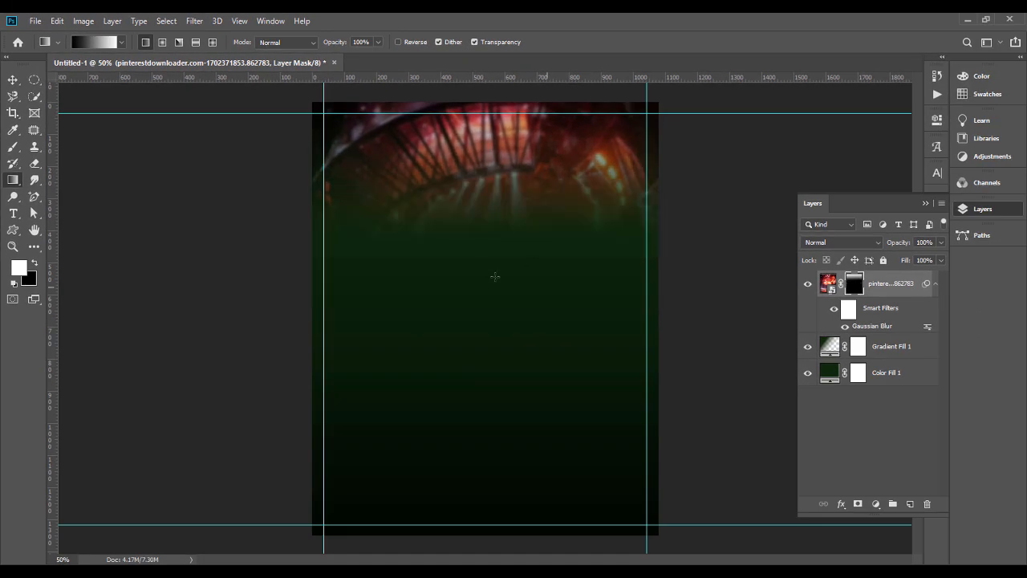
Step: Set the stage photo layer's blend mode to Screen
click(13, 79)
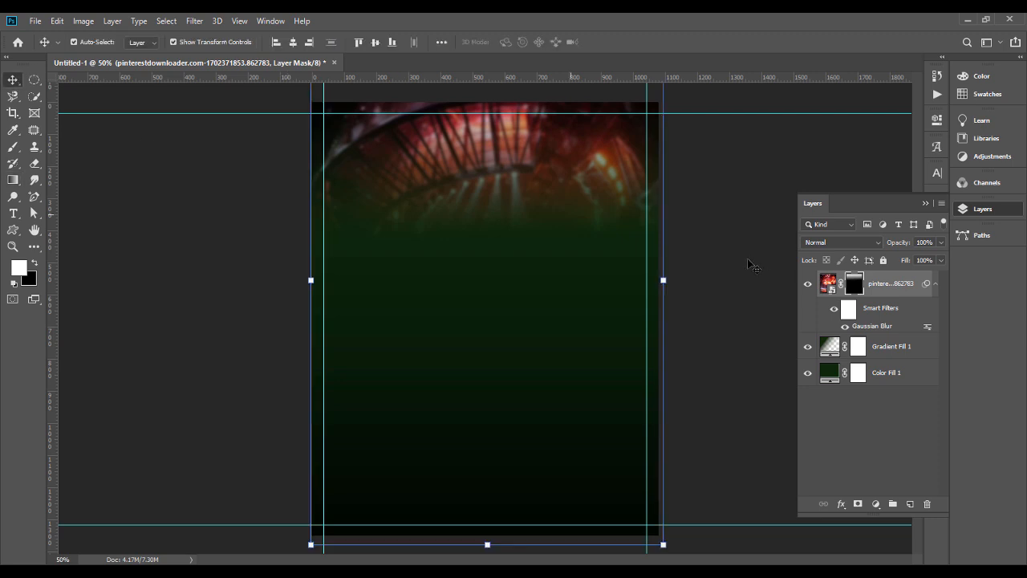
click(851, 243)
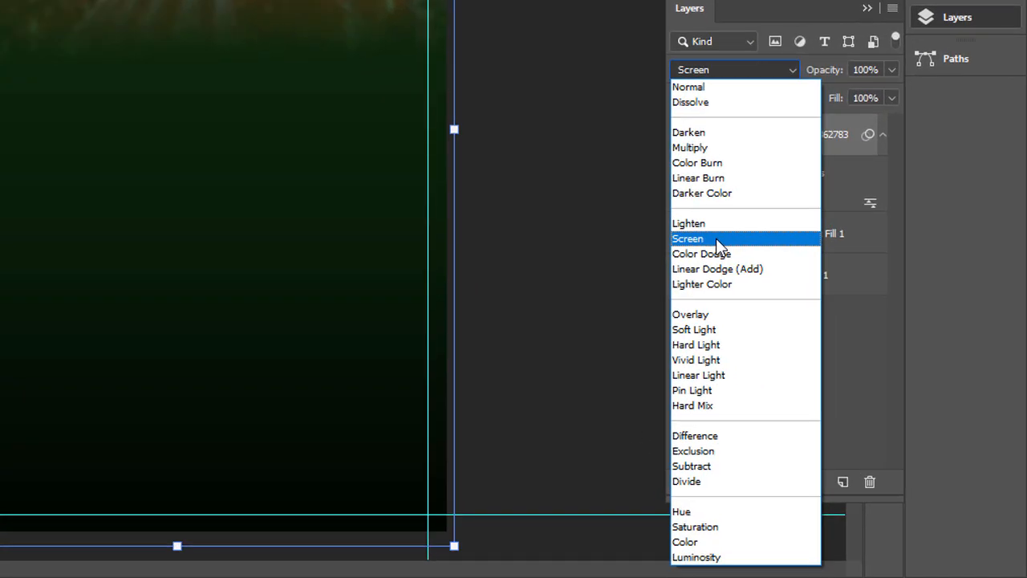
click(715, 239)
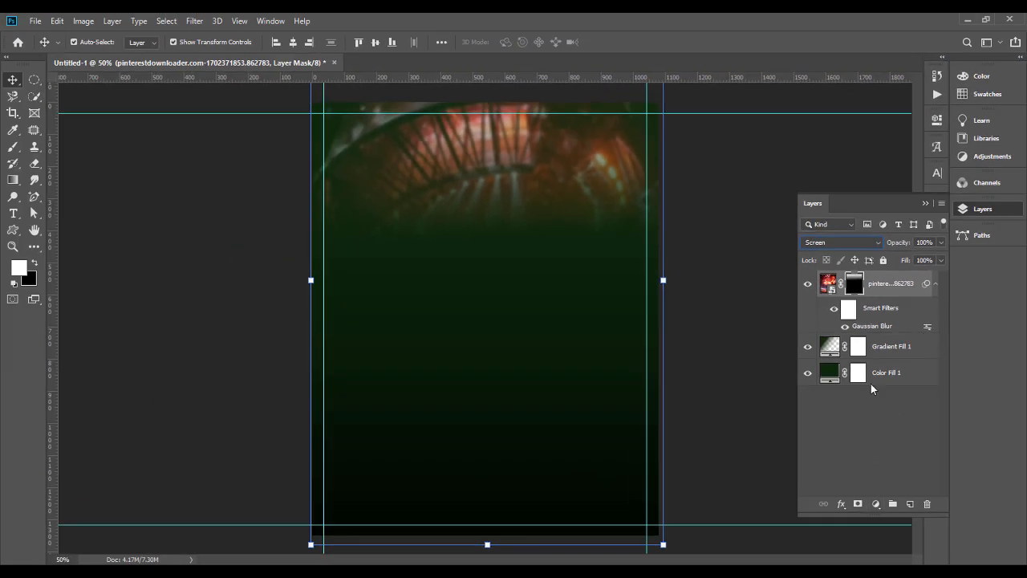
Step: Add a Hue/Saturation adjustment with saturation at -100 and clip it to the stage photo
click(874, 504)
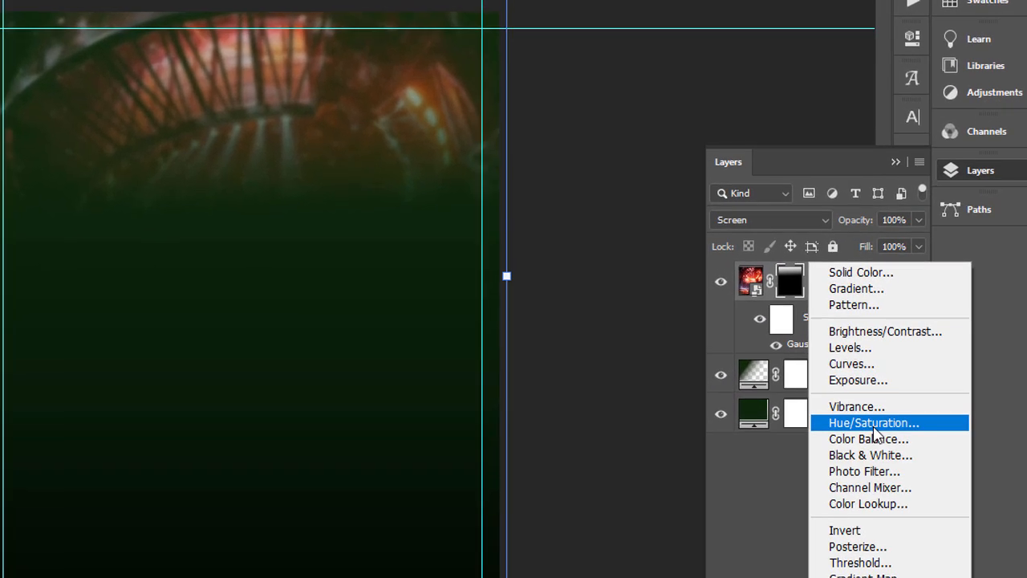
click(874, 426)
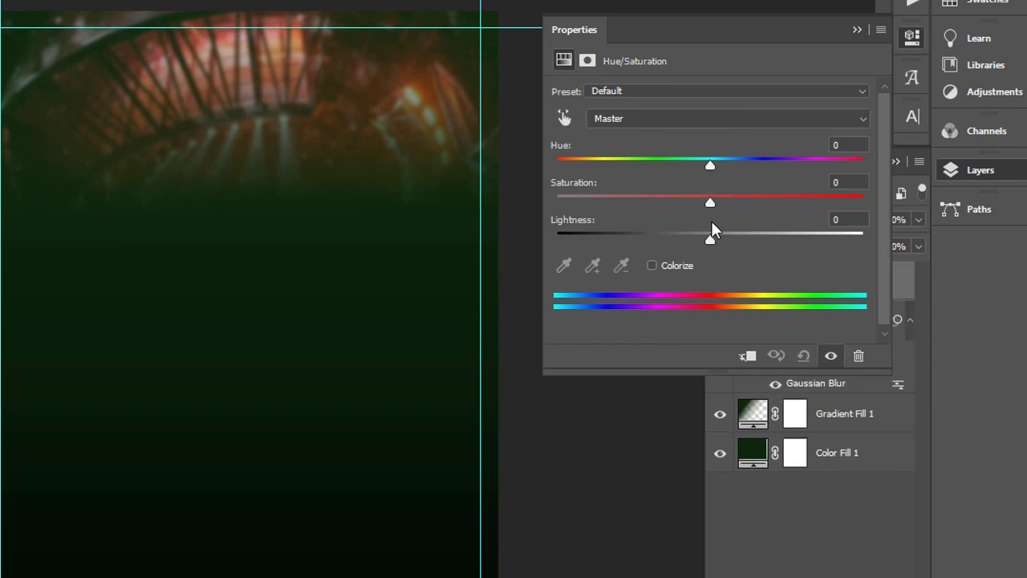
drag(611, 201, 479, 202)
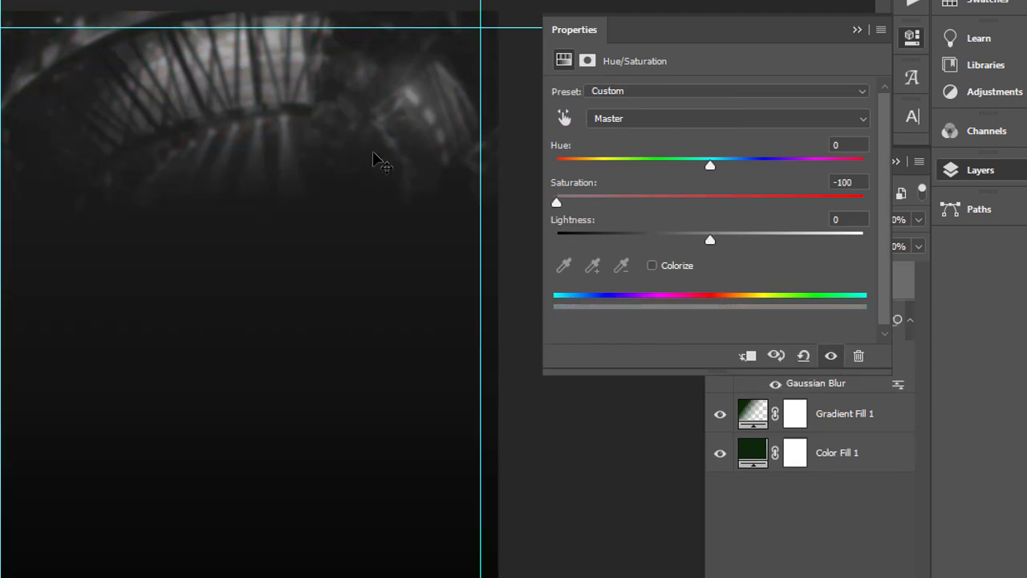
click(744, 357)
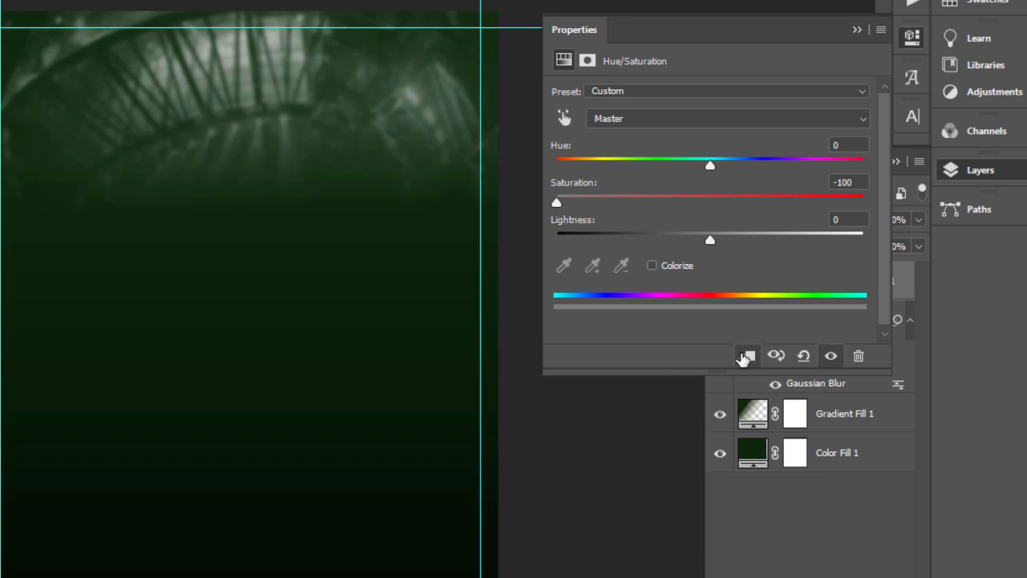
click(857, 30)
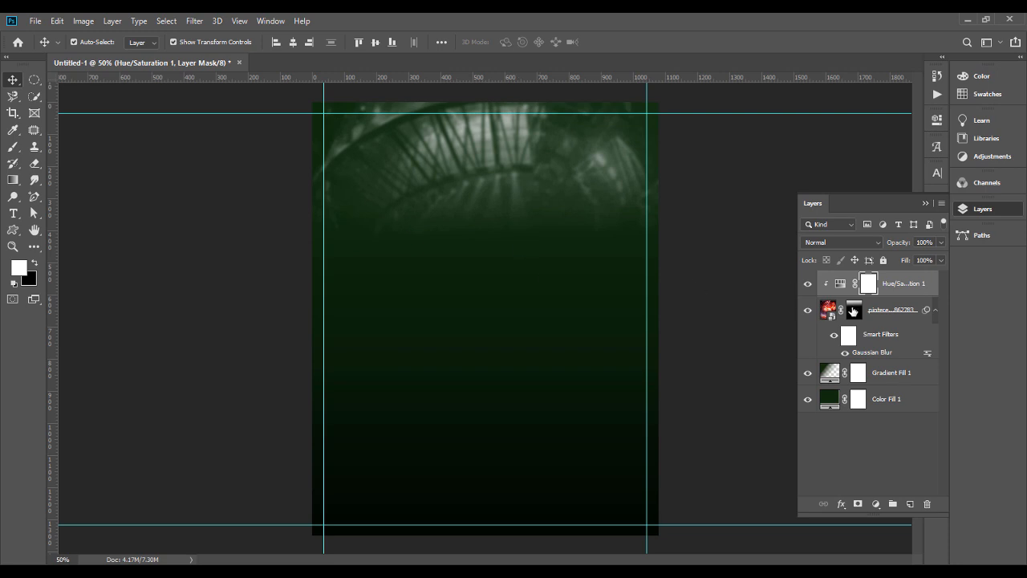
Step: On the stage photo's mask, erase the left side and paint the central structure back with a 511 px soft round brush
click(853, 311)
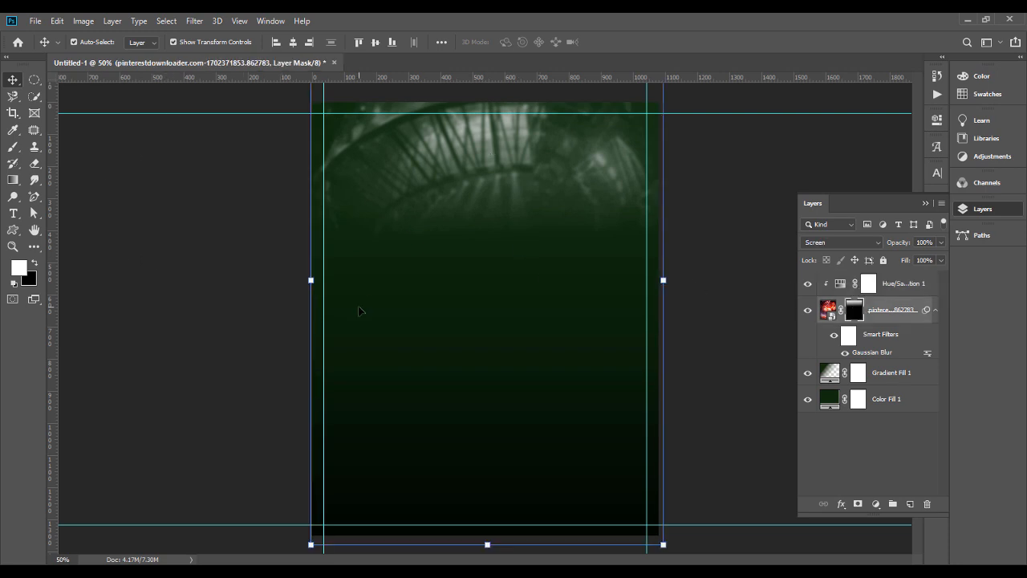
click(34, 166)
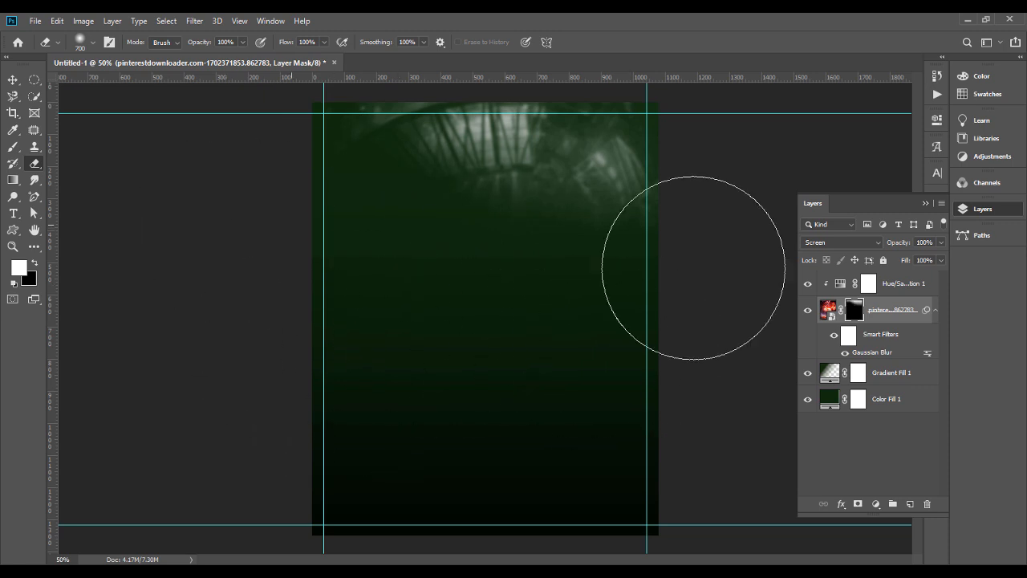
click(12, 152)
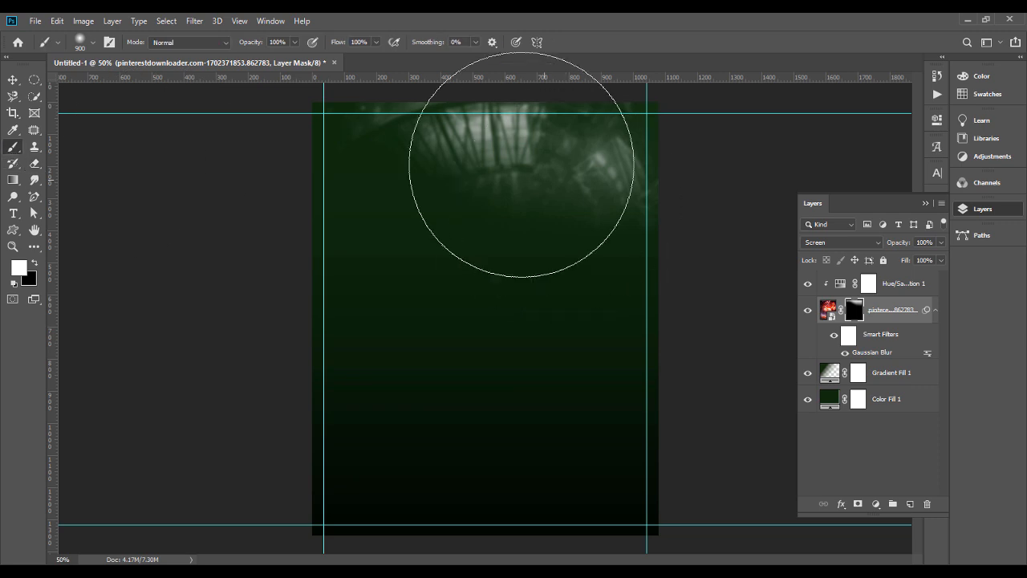
click(93, 42)
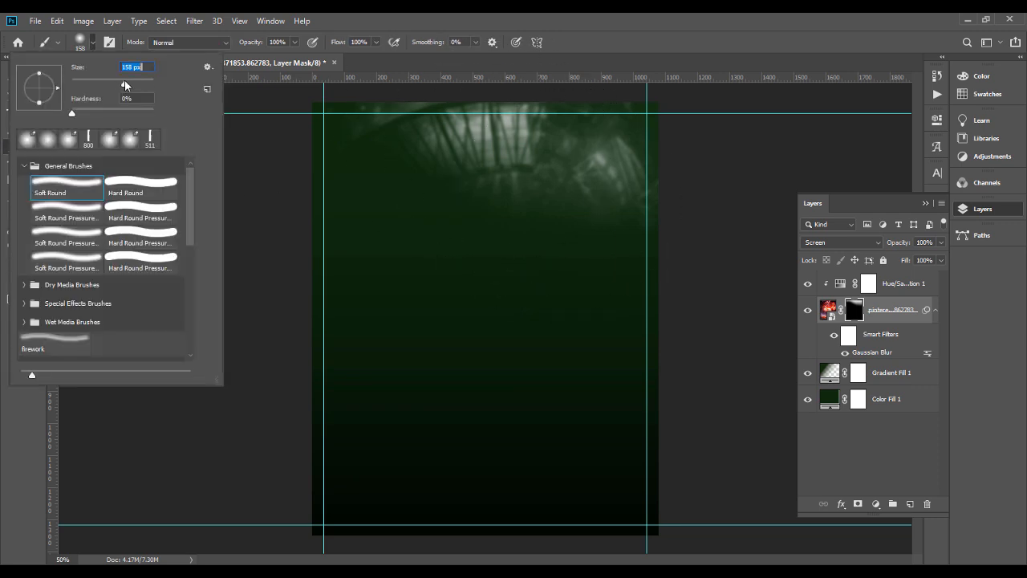
drag(135, 83, 139, 83)
click(146, 84)
click(490, 158)
drag(483, 153, 571, 174)
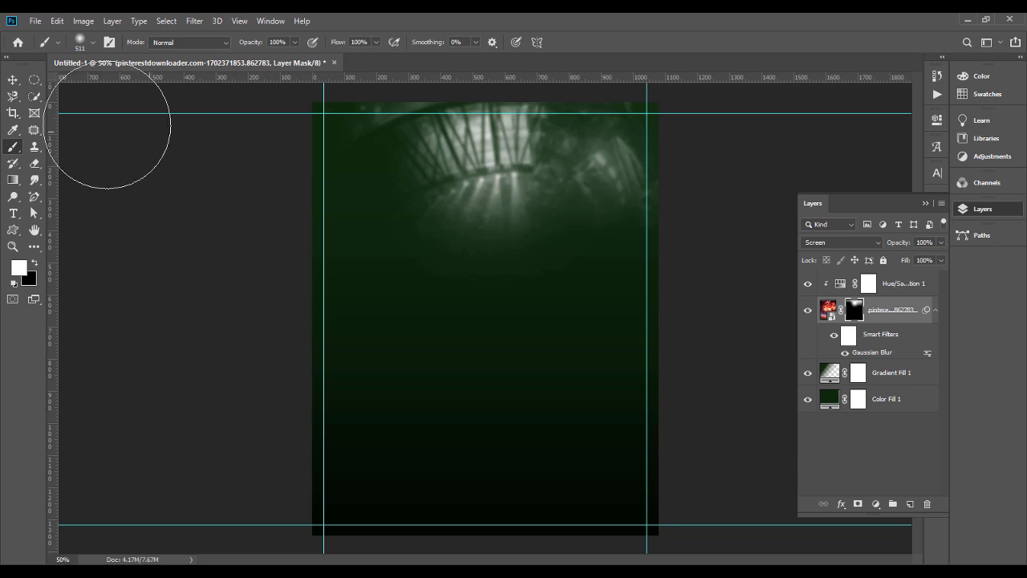
Step: Fade the stage photo's lower edge on its mask with the 700 px eraser and deselect the layer
click(34, 165)
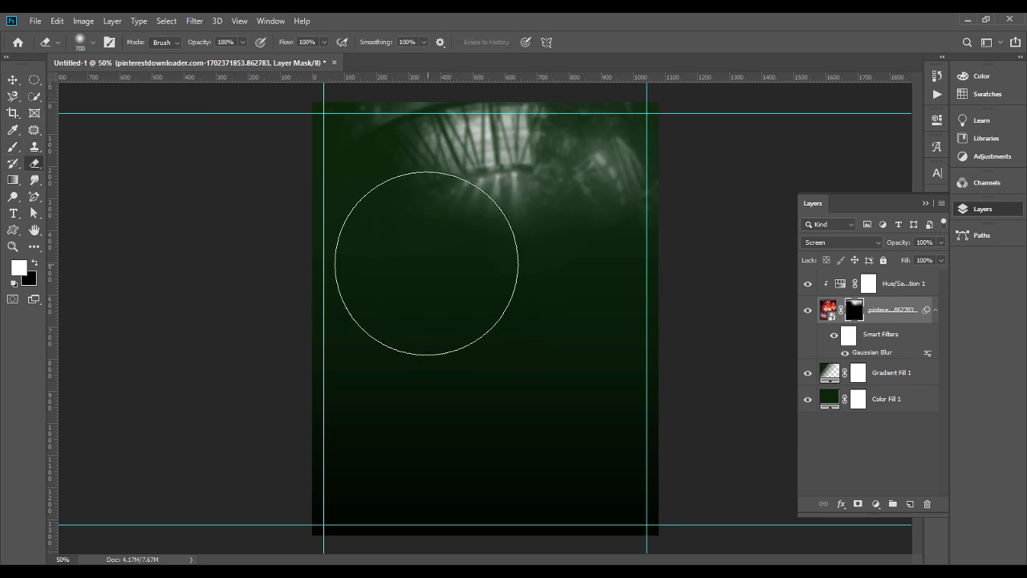
drag(491, 273, 578, 298)
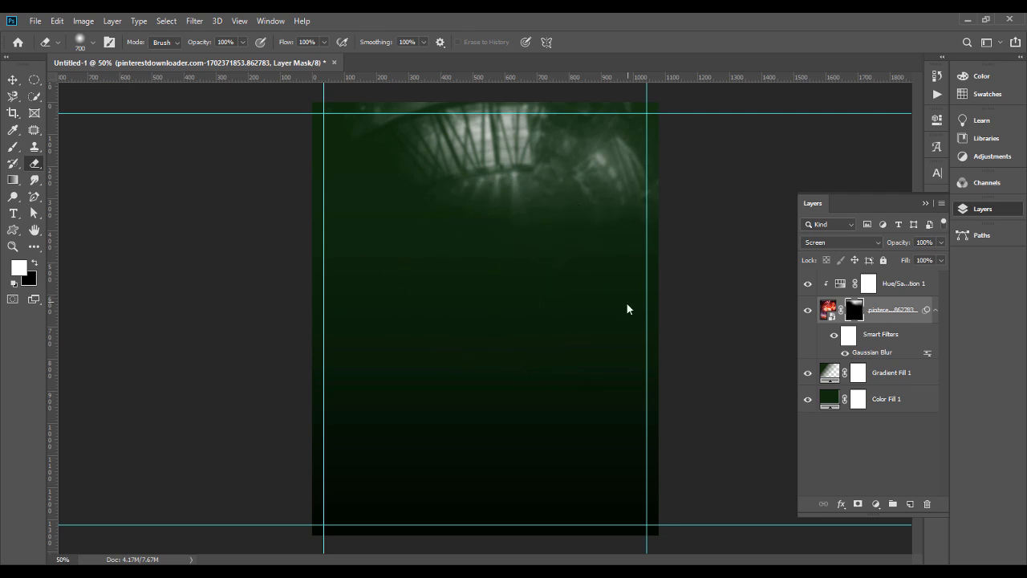
click(15, 83)
click(200, 283)
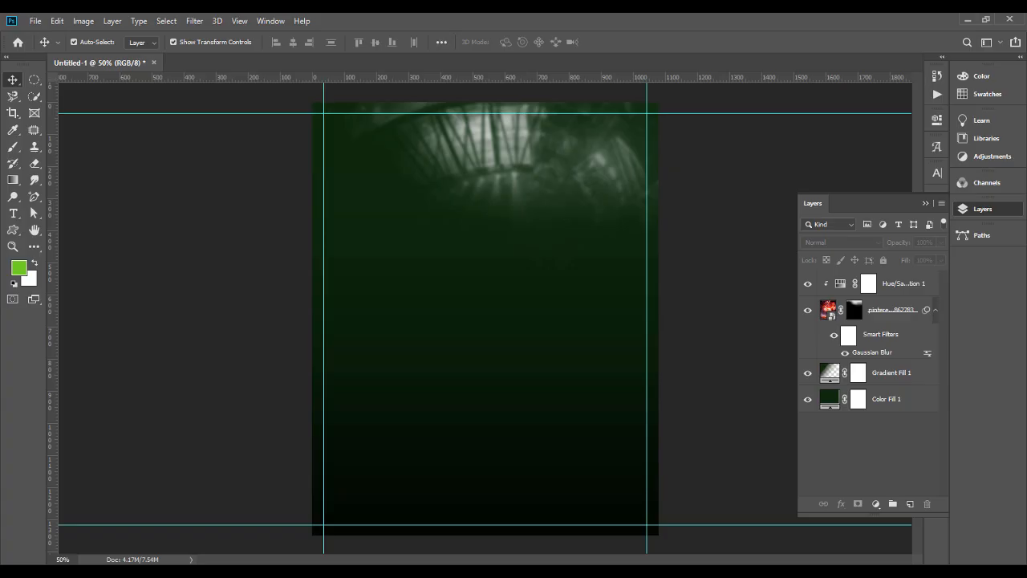
Step: Place the congregation photo on the canvas and scale it down into the poster's upper-left corner
key(alt+Tab)
drag(299, 169, 435, 233)
drag(484, 300, 479, 194)
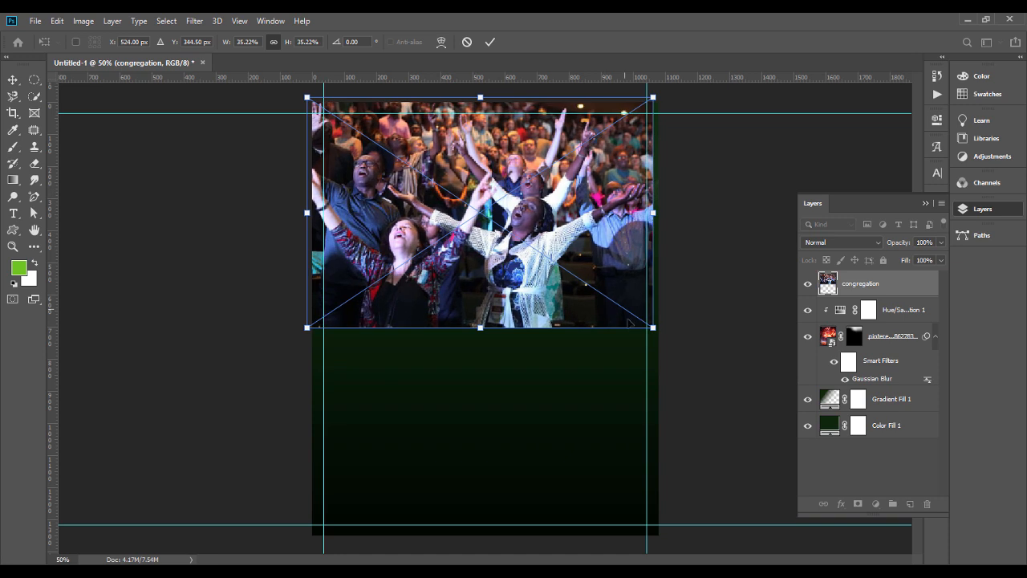
drag(659, 332, 498, 203)
drag(465, 204, 460, 153)
drag(487, 222, 517, 243)
key(Return)
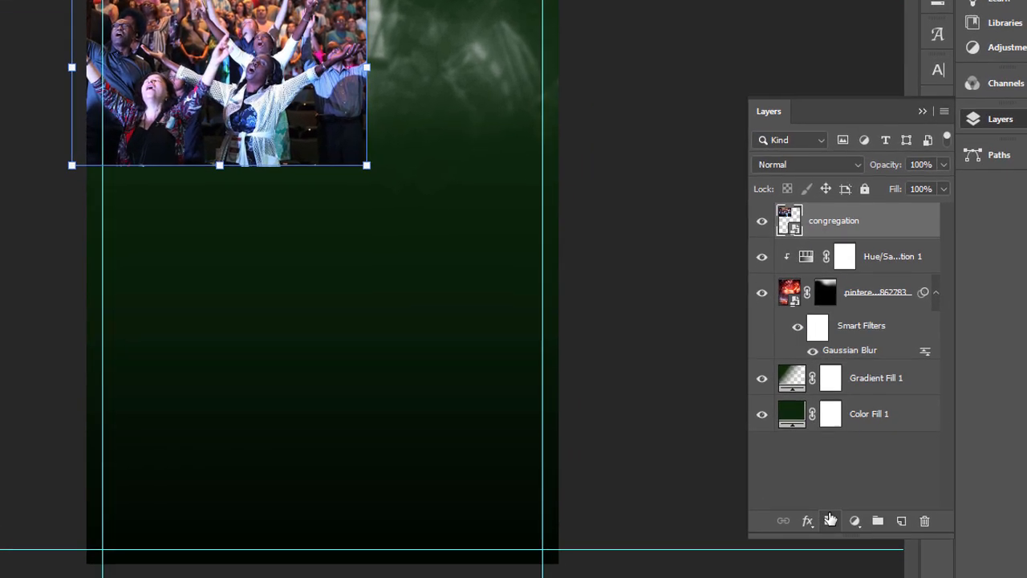
Step: Add a layer mask to the congregation photo and fade out its right and lower parts with a 448 px eraser
click(858, 503)
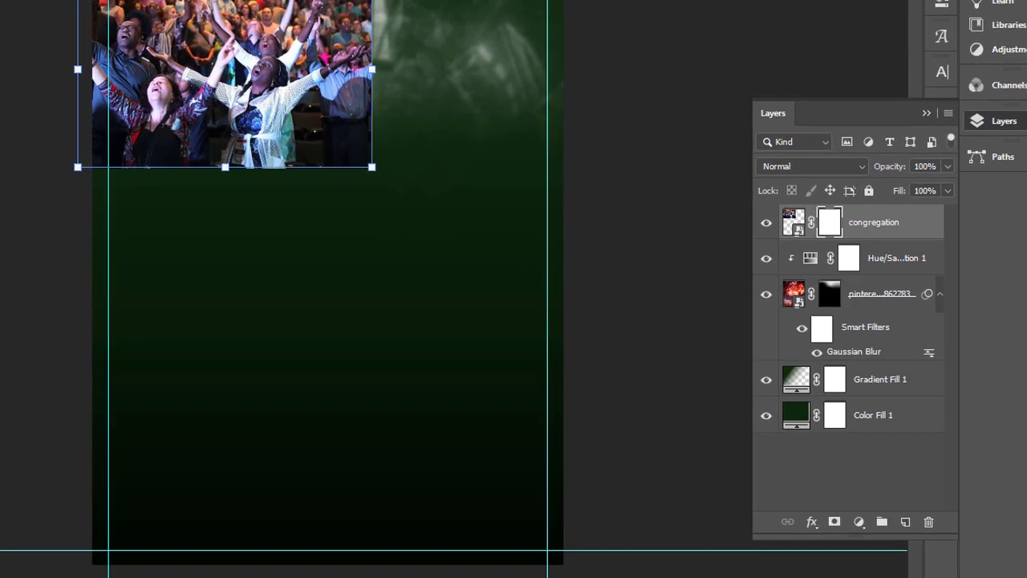
key(e)
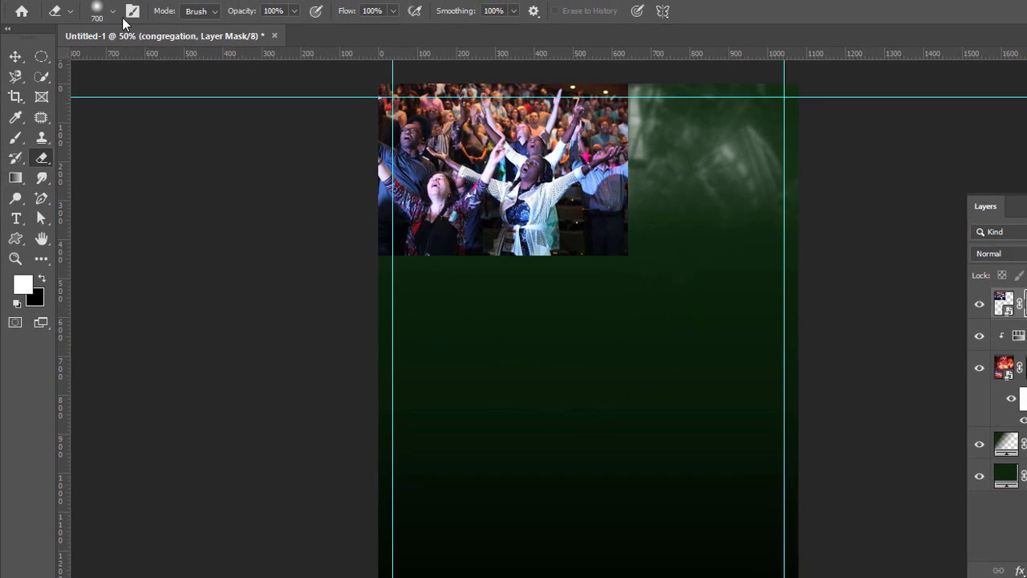
click(112, 11)
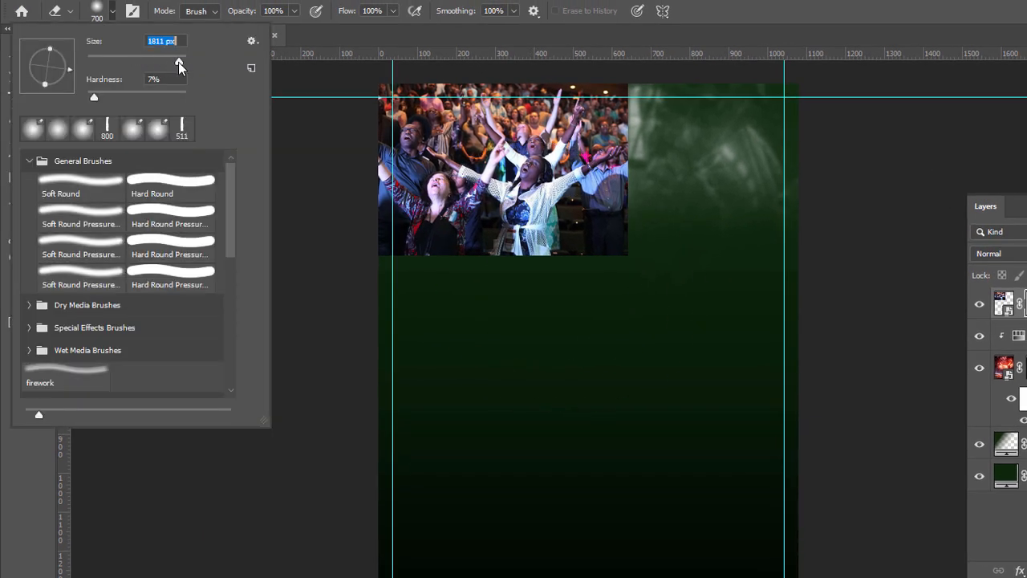
drag(173, 64, 173, 63)
mouse_move(617, 270)
mouse_down()
mouse_move(408, 269)
mouse_move(396, 256)
mouse_move(499, 268)
mouse_move(387, 258)
mouse_move(463, 265)
mouse_move(556, 217)
mouse_move(585, 217)
mouse_move(625, 158)
mouse_move(600, 169)
mouse_move(611, 128)
mouse_up()
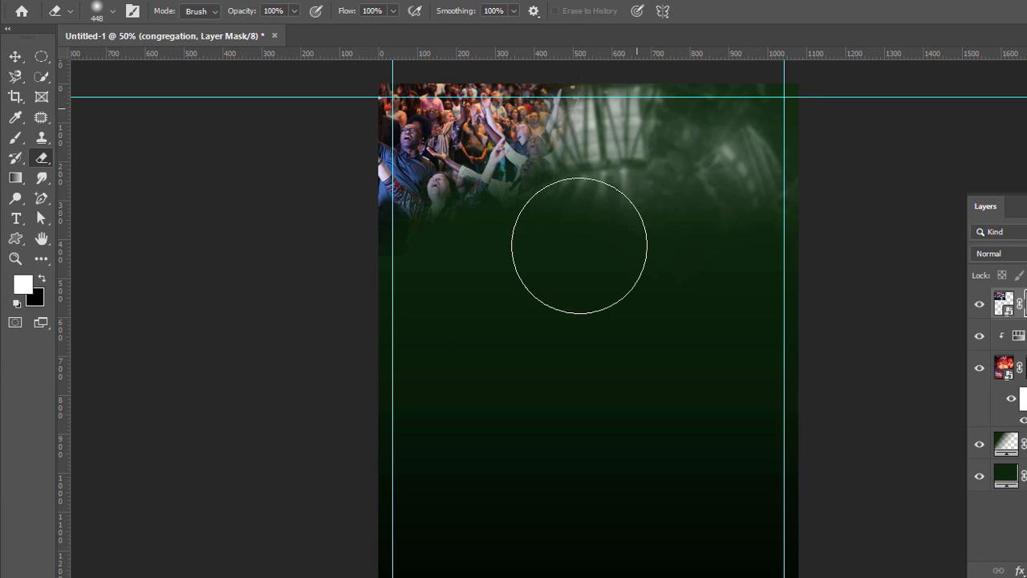
mouse_move(556, 236)
mouse_down()
mouse_move(352, 259)
mouse_move(444, 259)
mouse_move(341, 275)
mouse_move(326, 265)
mouse_move(372, 273)
mouse_move(518, 243)
mouse_move(573, 193)
mouse_move(604, 114)
mouse_move(630, 103)
mouse_move(620, 152)
mouse_move(596, 176)
mouse_move(619, 159)
mouse_move(587, 193)
mouse_move(617, 234)
mouse_up()
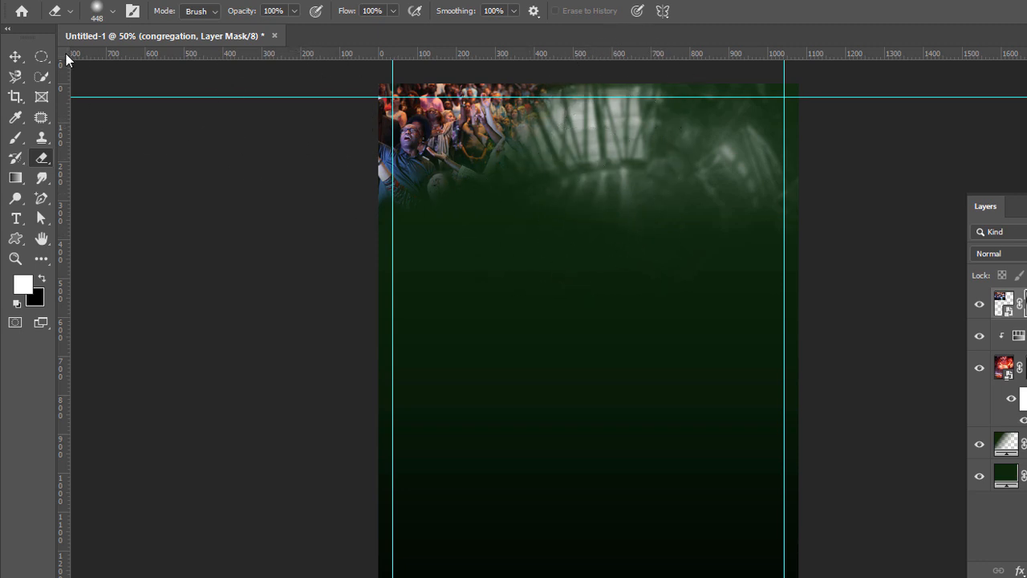
Step: Set the congregation layer's blend mode to Luminosity and deselect the layer
click(14, 56)
click(994, 254)
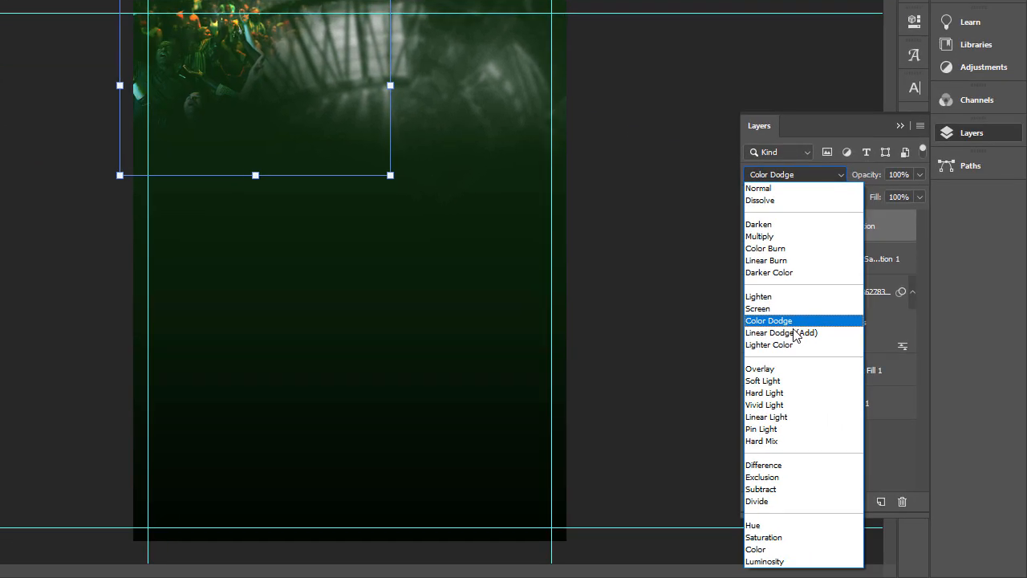
click(778, 562)
click(607, 362)
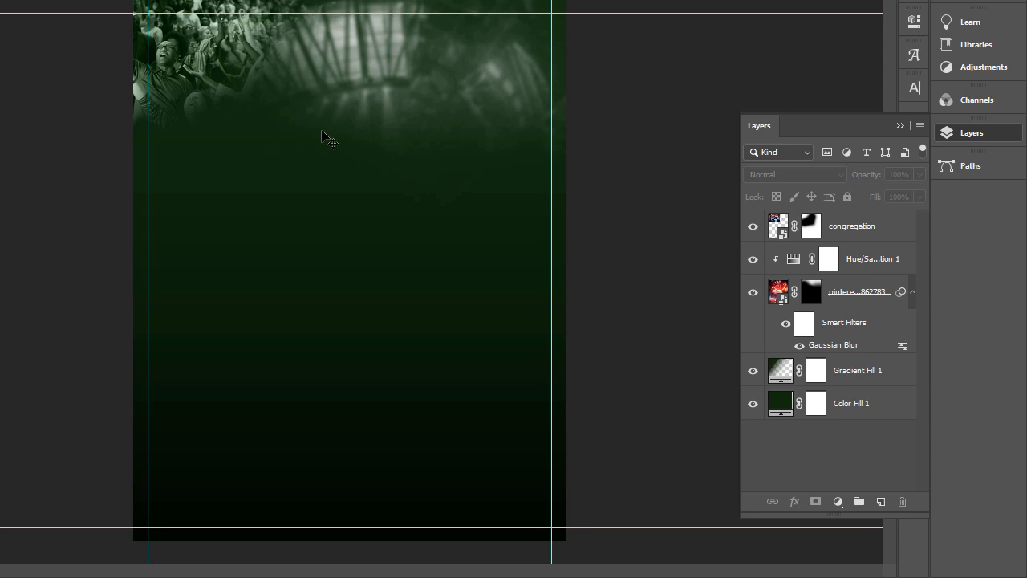
Step: Duplicate the congregation layer, move the copy to the poster's lower-right corner and replace its mask with a blank one
click(193, 76)
key(ctrl+j)
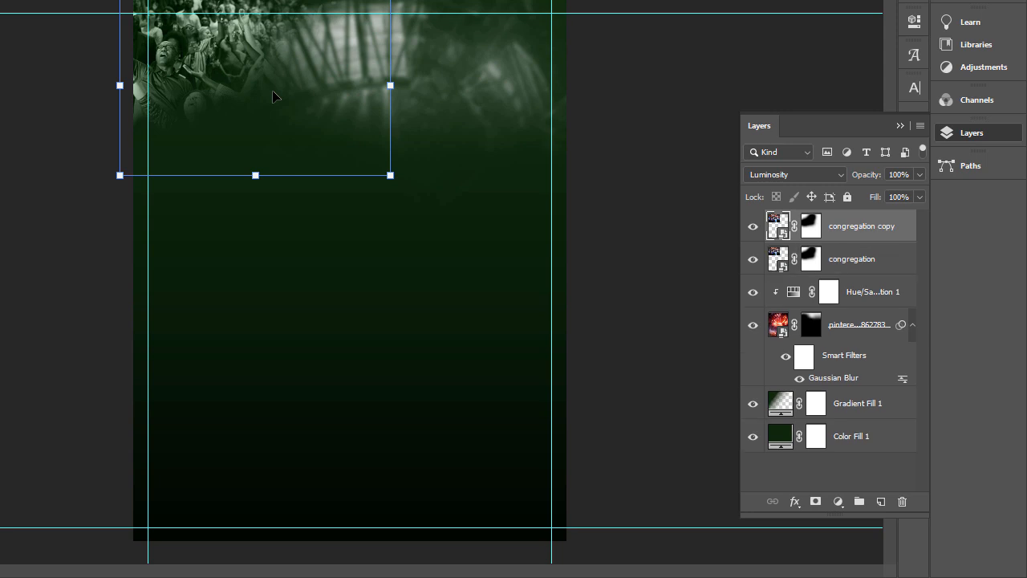
drag(273, 96, 478, 464)
drag(864, 291, 900, 499)
click(819, 507)
drag(479, 427, 440, 400)
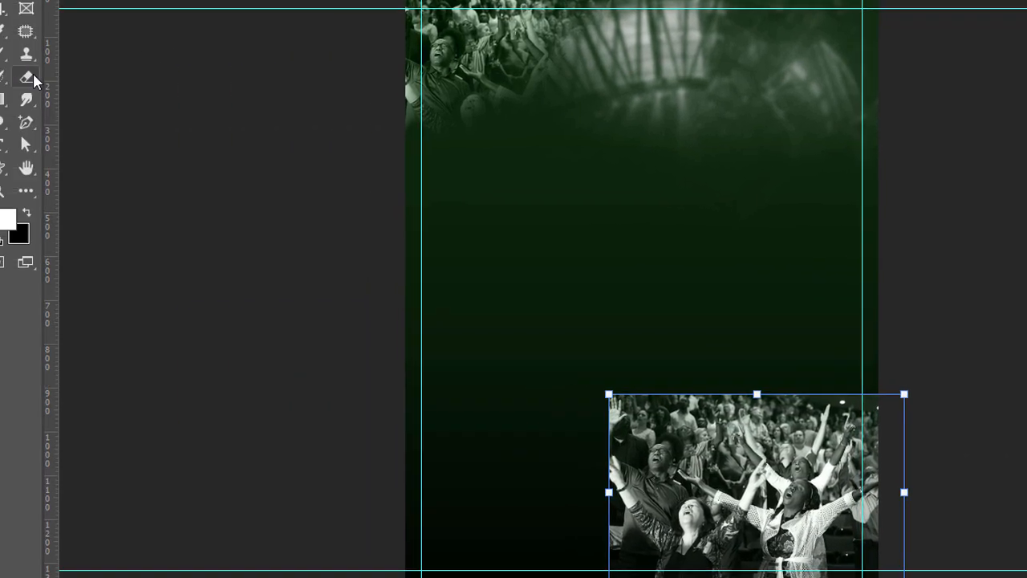
Step: Fade out the left and upper parts of the congregation copy on its mask with the 448 px eraser
click(30, 77)
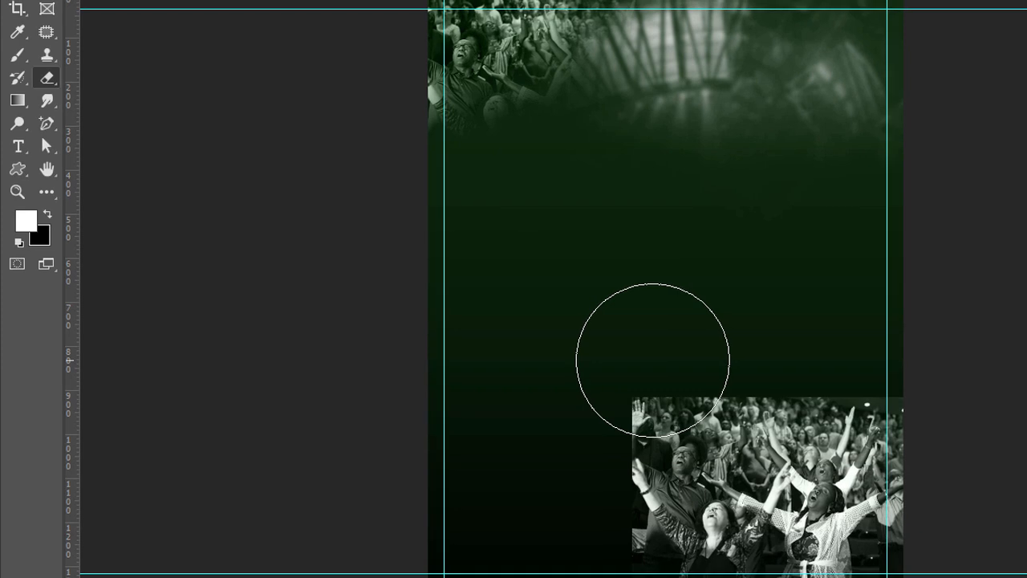
mouse_move(588, 403)
mouse_down()
mouse_move(507, 509)
mouse_move(533, 483)
mouse_move(588, 488)
mouse_up()
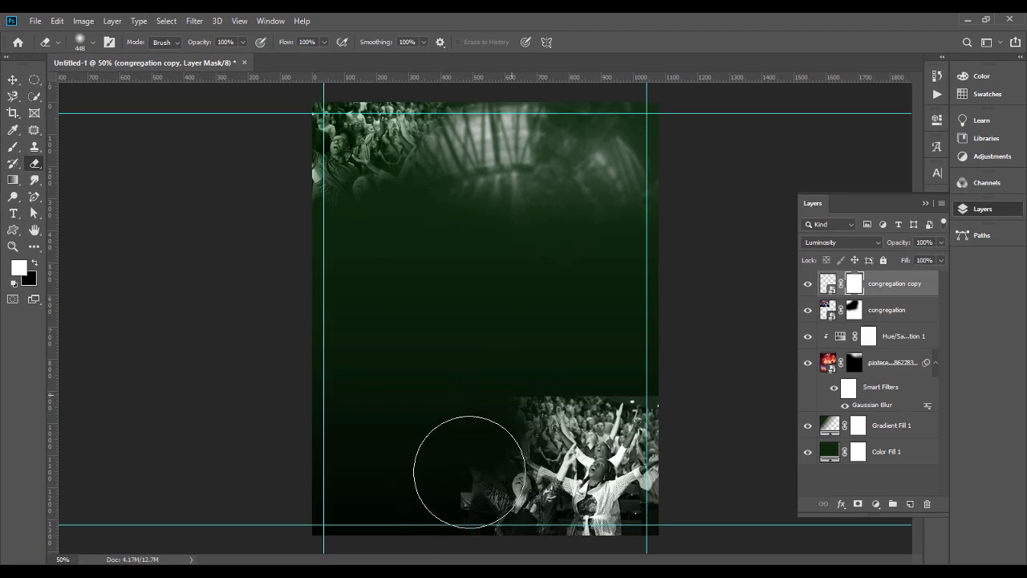
mouse_move(506, 474)
mouse_down()
mouse_move(640, 382)
mouse_move(703, 408)
mouse_move(434, 443)
mouse_up()
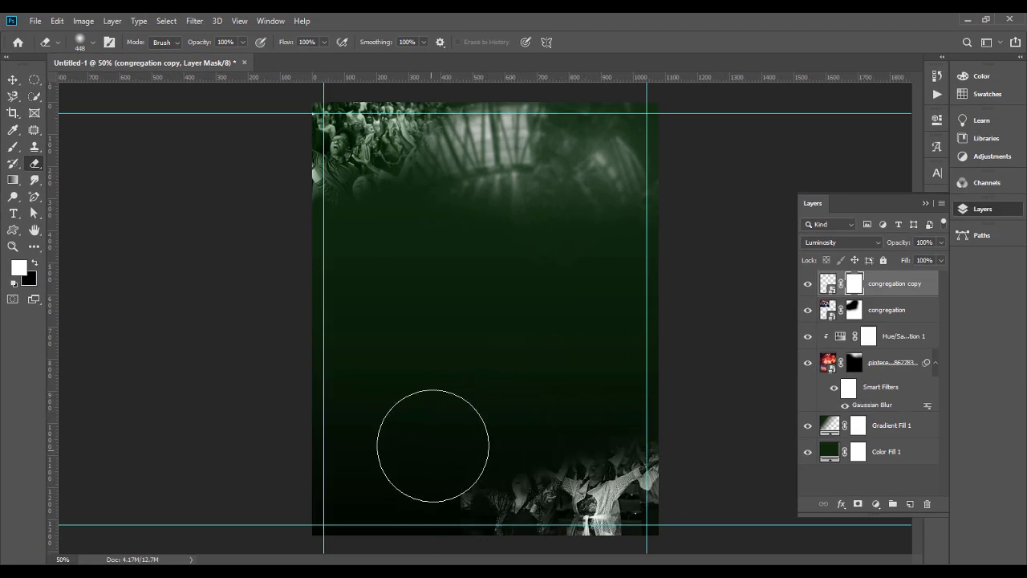
mouse_move(490, 401)
mouse_down()
mouse_move(452, 505)
mouse_move(500, 451)
mouse_move(452, 516)
mouse_move(455, 542)
mouse_up()
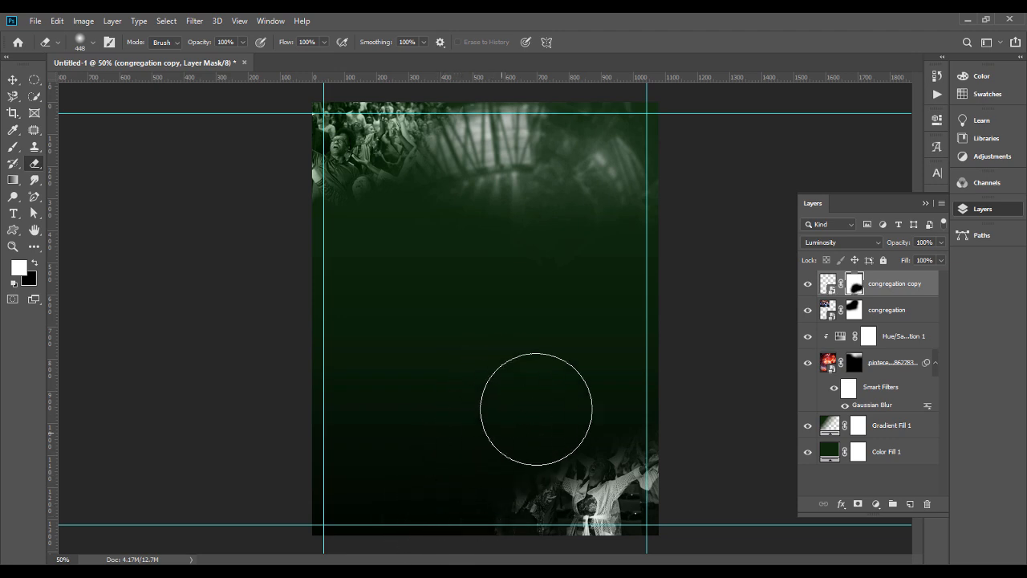
mouse_move(640, 391)
mouse_down()
mouse_move(663, 381)
mouse_move(620, 382)
mouse_move(617, 395)
mouse_move(535, 429)
mouse_move(708, 434)
mouse_move(684, 430)
mouse_move(680, 419)
mouse_move(694, 421)
mouse_move(613, 428)
mouse_up()
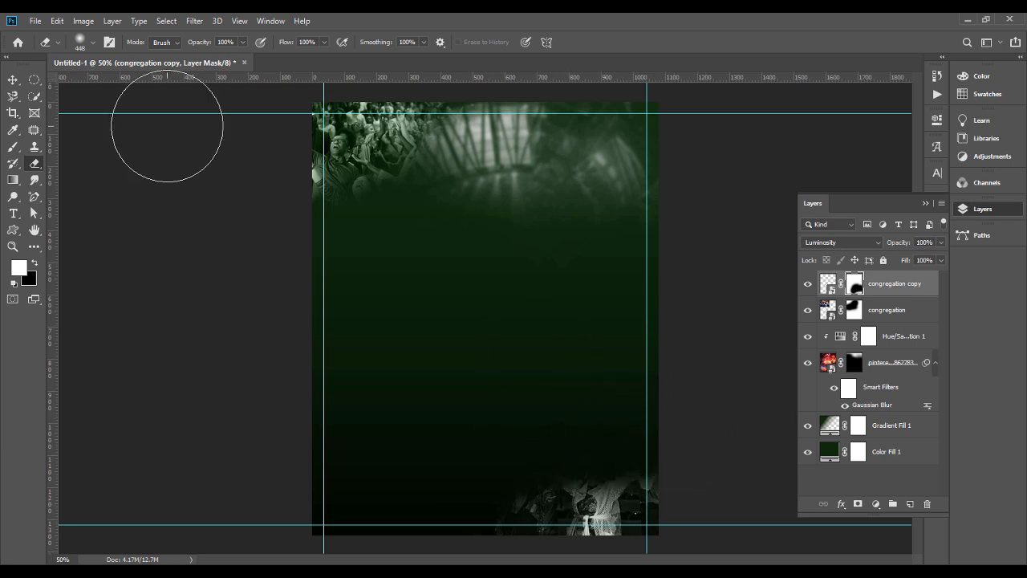
Step: Enlarge the congregation copy and shift it down past the poster's bottom edge
click(13, 79)
drag(462, 464, 408, 466)
drag(628, 489, 625, 519)
key(Return)
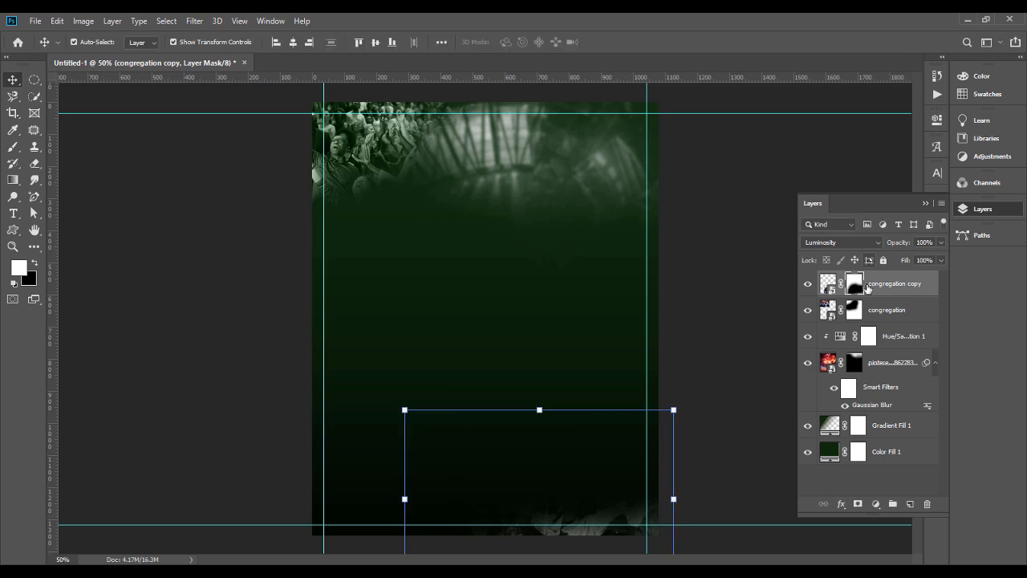
Step: Try an eraser dab and a 511 px brush dab on the congregation copy's mask, undoing each one
click(36, 168)
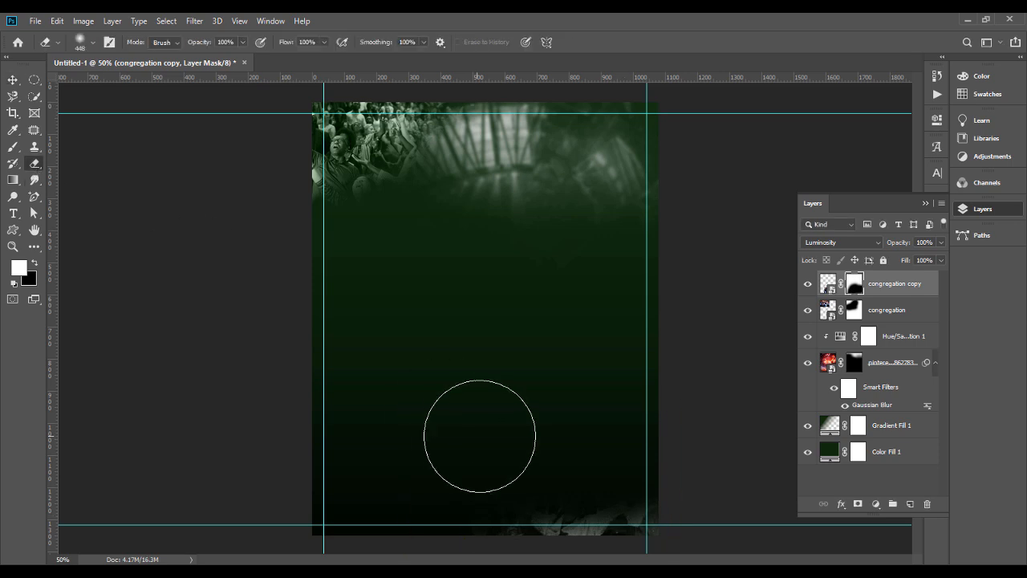
drag(561, 498, 565, 500)
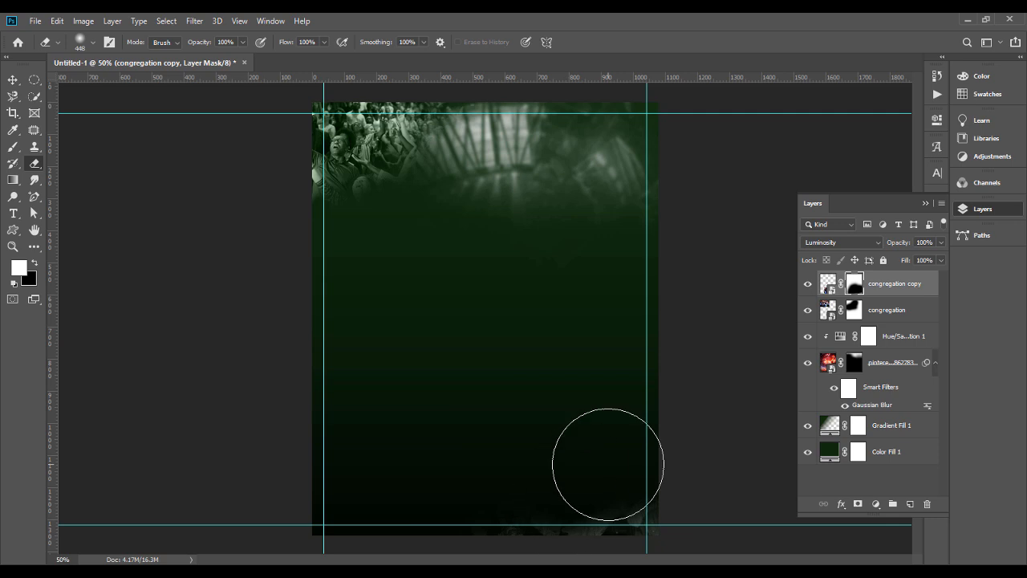
key(ctrl+z)
click(13, 148)
click(566, 509)
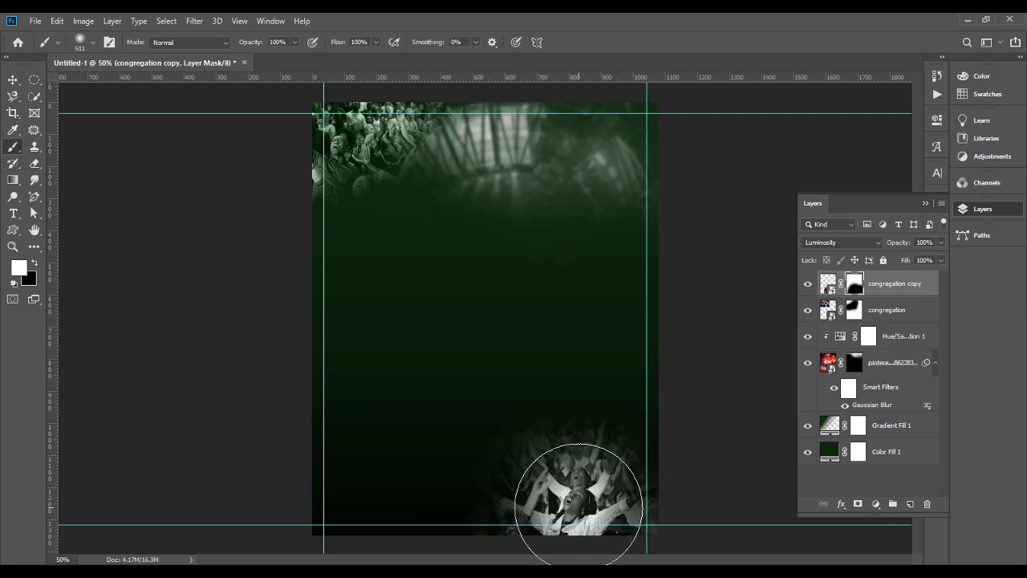
key(ctrl+z)
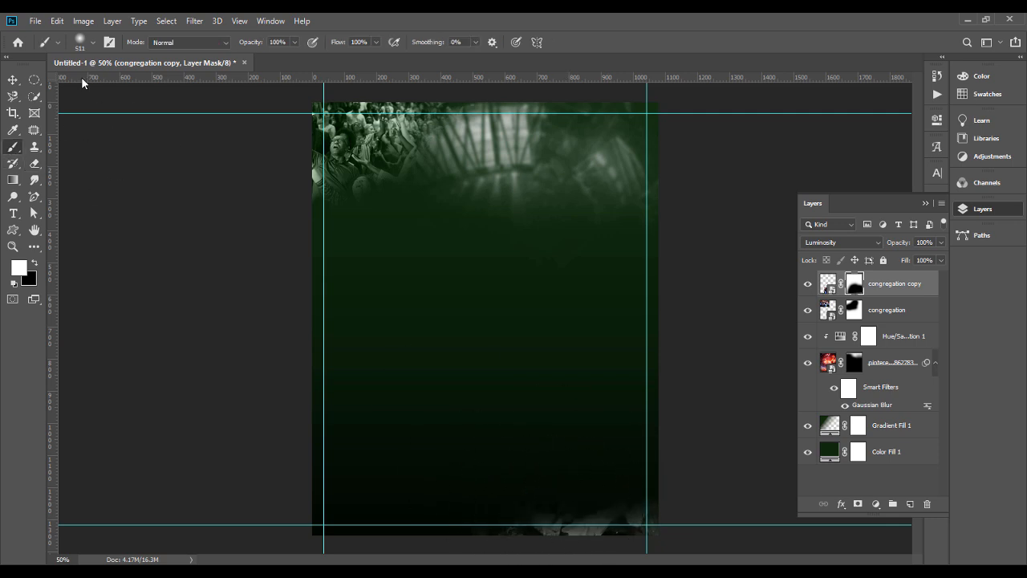
Step: Set the soft brush to 322 px and paint the lower-right crowd back in on the congregation copy's mask
click(94, 43)
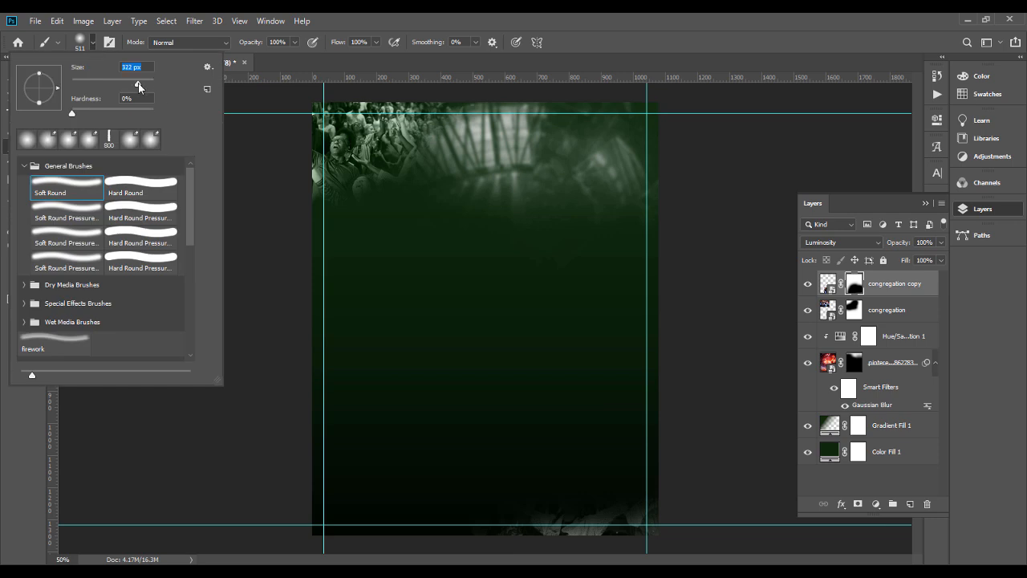
click(562, 496)
mouse_move(544, 499)
mouse_down()
mouse_move(460, 517)
mouse_move(592, 532)
mouse_move(634, 526)
mouse_up()
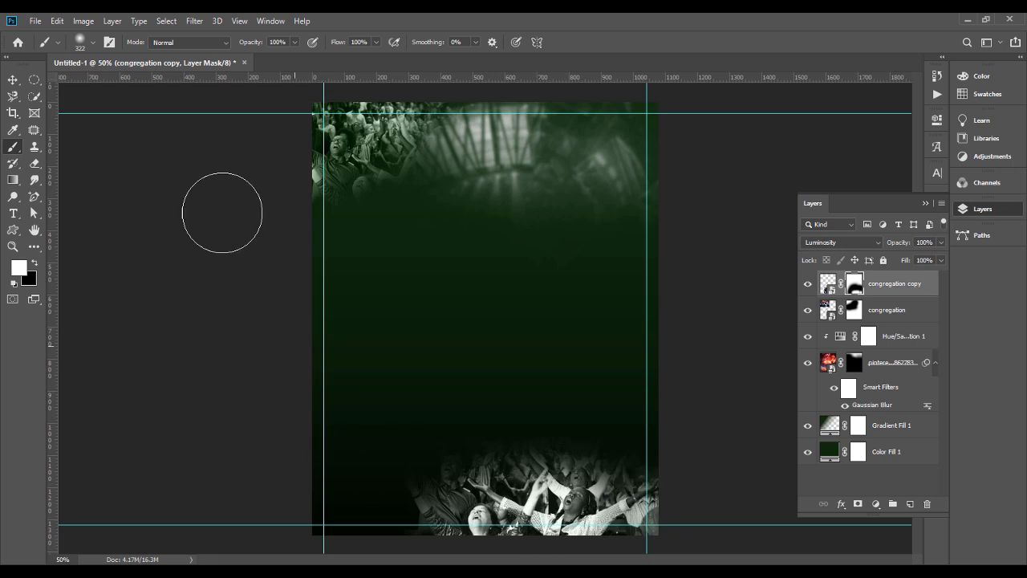
Step: Fade the upper and left parts of the congregation copy on its mask with the eraser at 291 px
key(e)
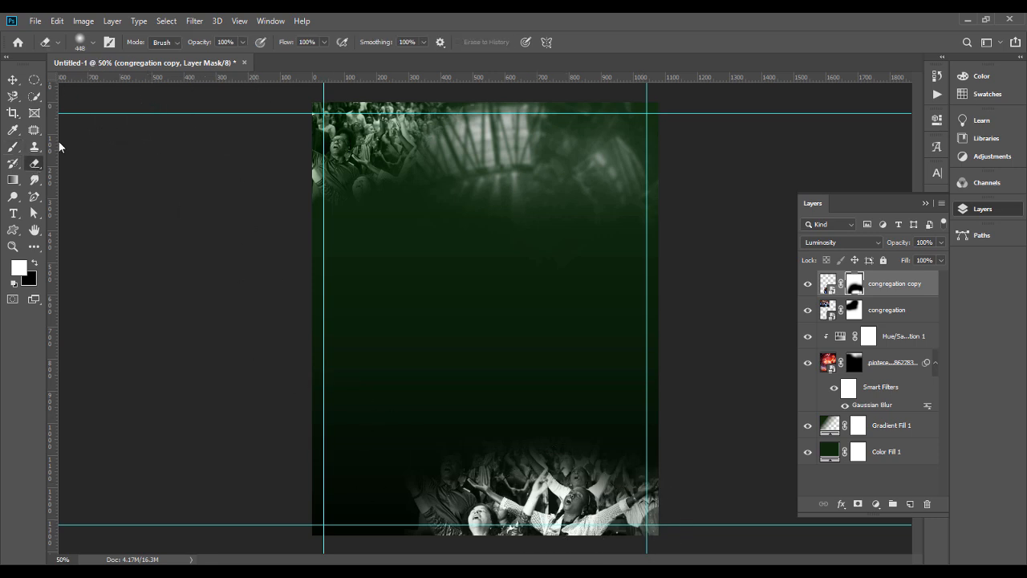
click(93, 42)
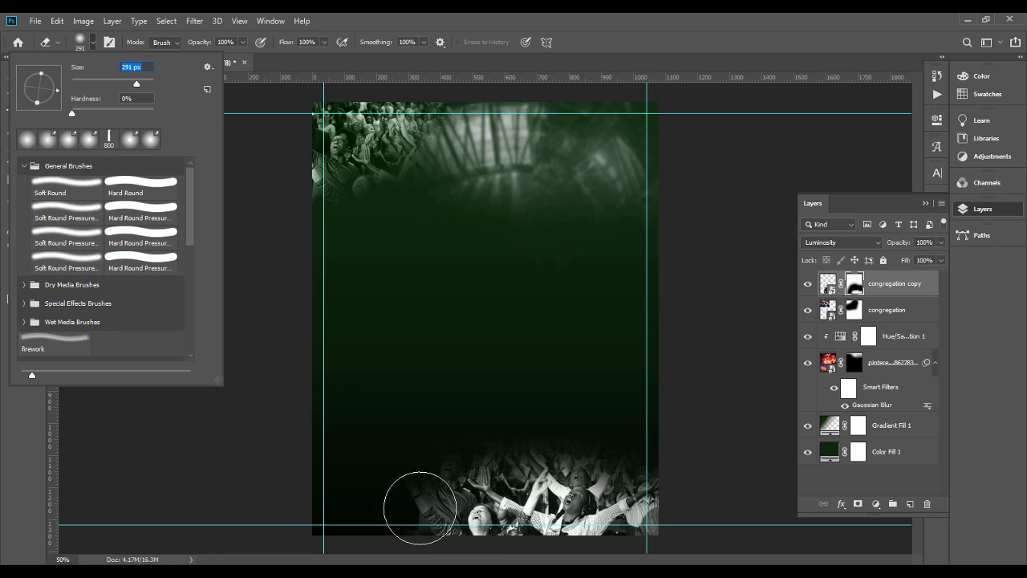
click(445, 481)
mouse_move(450, 474)
mouse_down()
mouse_move(547, 474)
mouse_move(706, 463)
mouse_up()
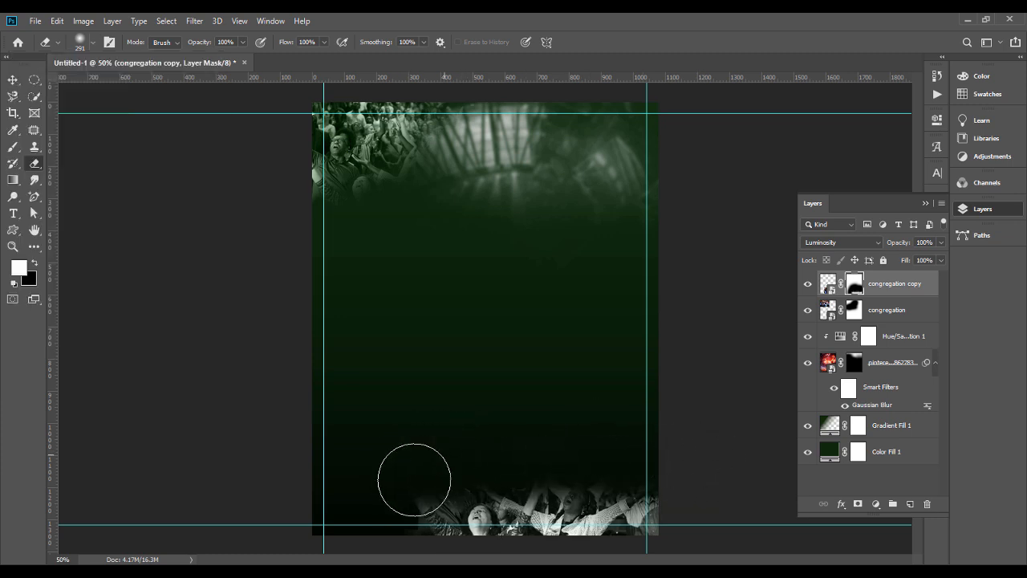
mouse_move(431, 486)
mouse_down()
mouse_move(445, 516)
mouse_move(478, 536)
mouse_move(490, 482)
mouse_move(429, 546)
mouse_move(440, 559)
mouse_move(457, 473)
mouse_up()
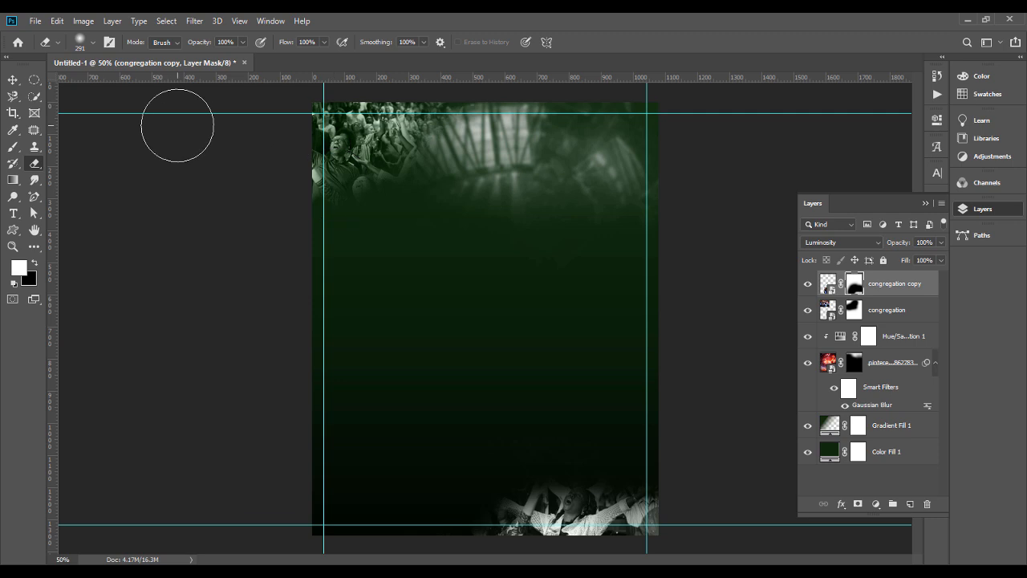
Step: Move the congregation copy slightly left along the poster's bottom edge
click(13, 80)
drag(401, 497, 361, 489)
key(Return)
click(695, 410)
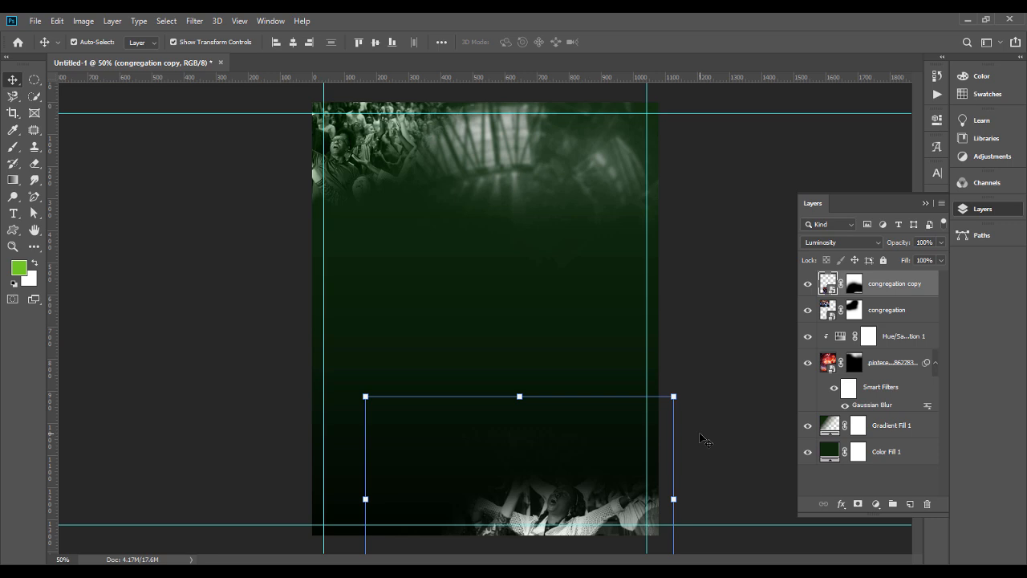
Step: Lower the opacity of the congregation layer in the poster's upper-left corner
click(367, 151)
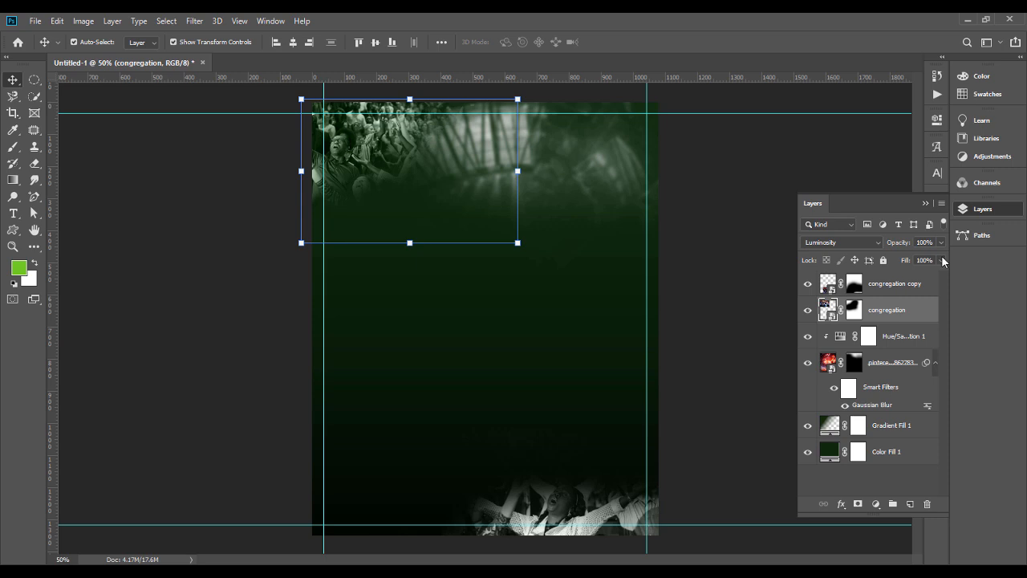
click(941, 242)
drag(927, 258, 918, 259)
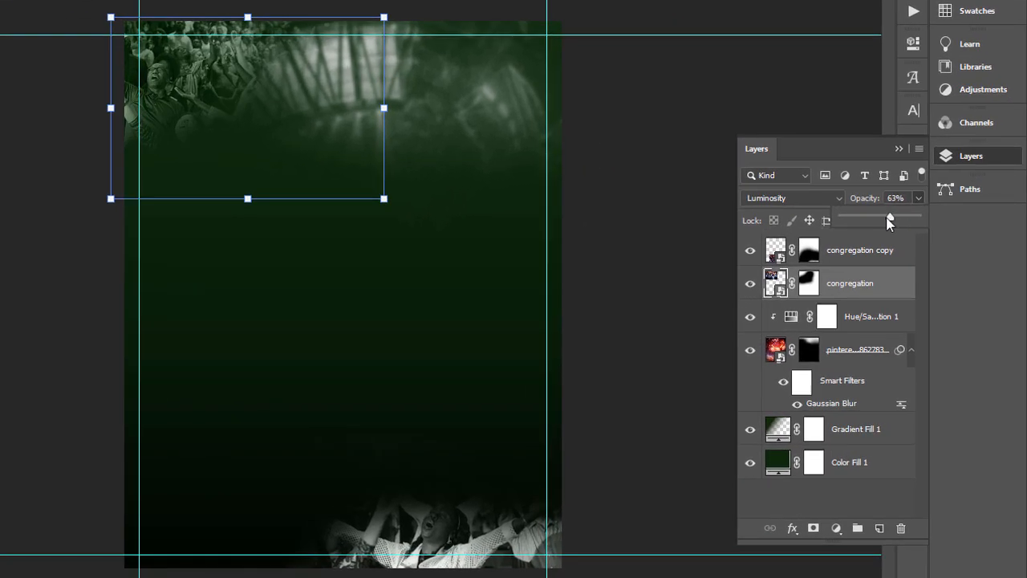
drag(889, 223, 885, 223)
click(656, 328)
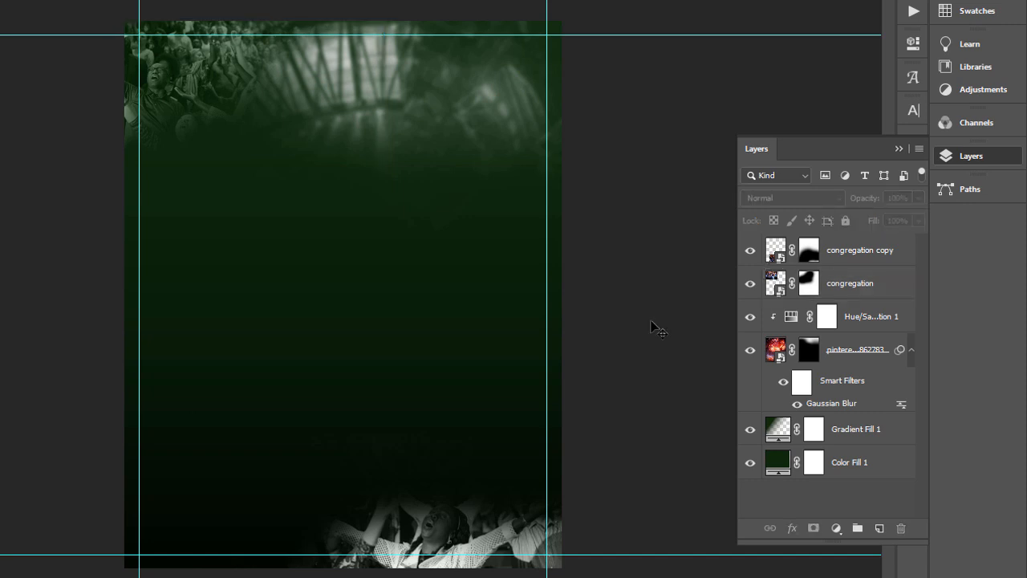
Step: Set the congregation copy layer's opacity to 37%
click(870, 252)
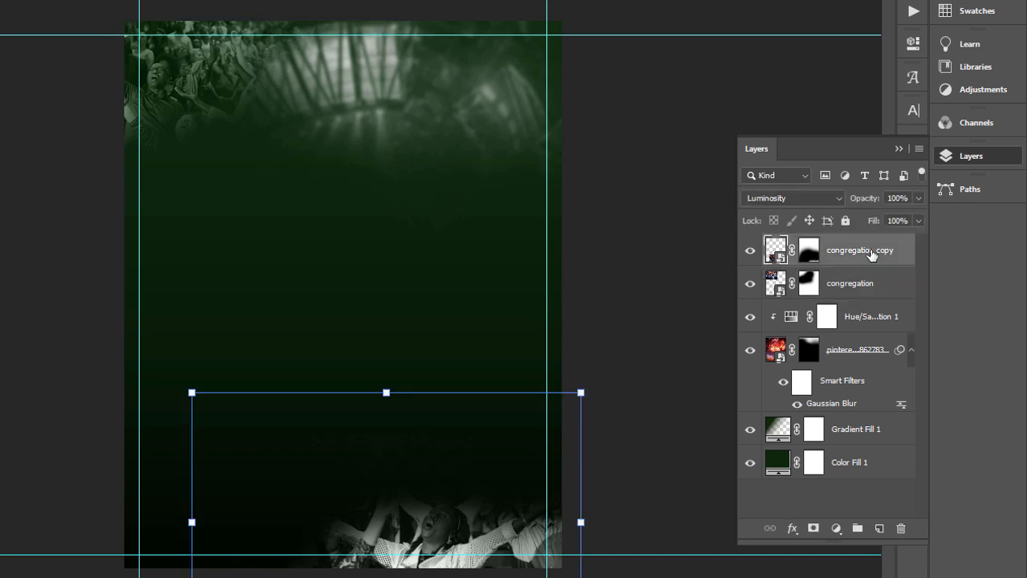
click(918, 199)
drag(869, 216, 873, 216)
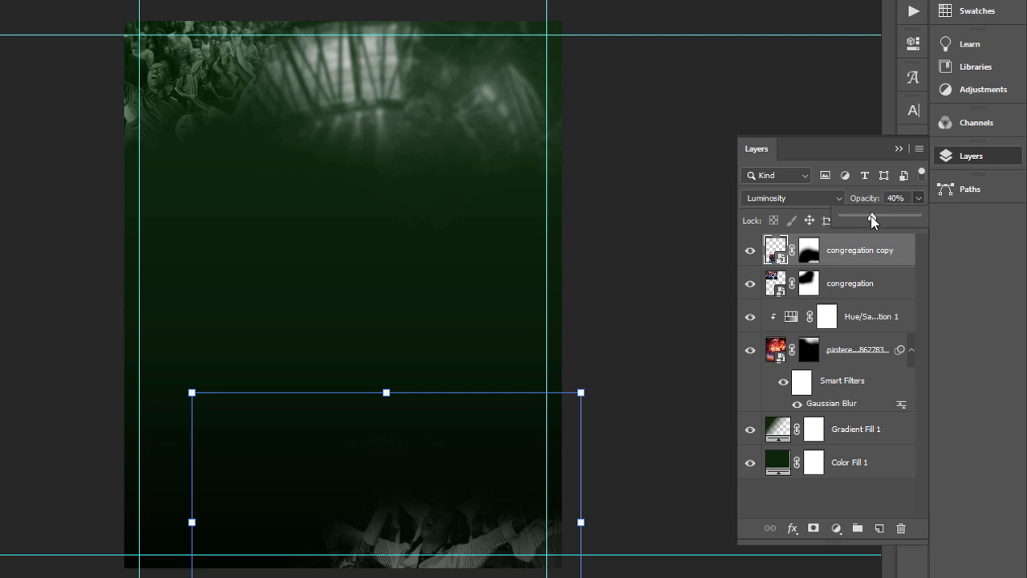
click(642, 291)
Step: Soften the congregation copy's left edge on its mask with the 291 px eraser and shift the copy further left
click(417, 526)
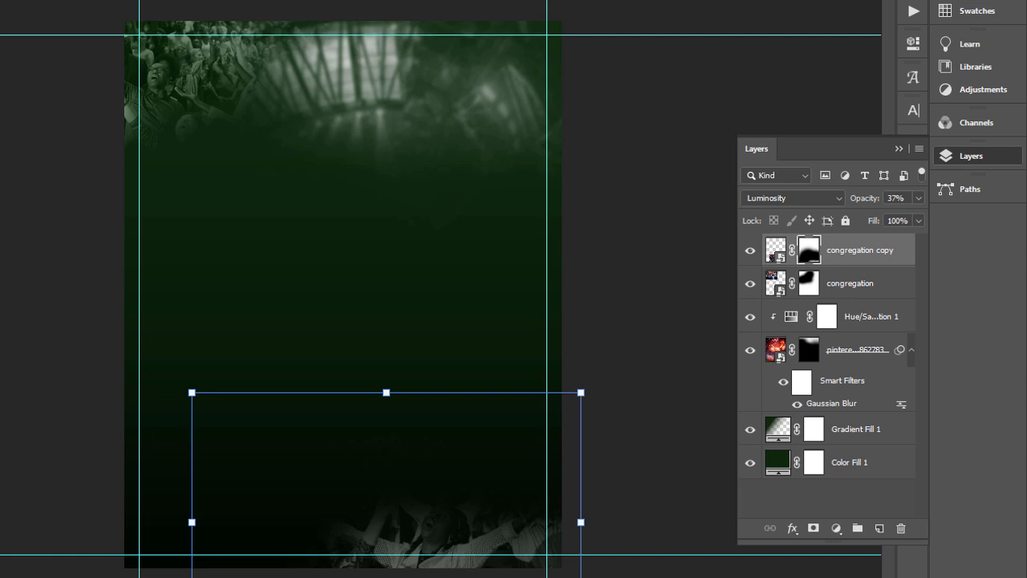
key(b)
click(368, 540)
mouse_move(409, 546)
mouse_down()
mouse_move(412, 532)
mouse_move(521, 538)
mouse_move(523, 558)
mouse_up()
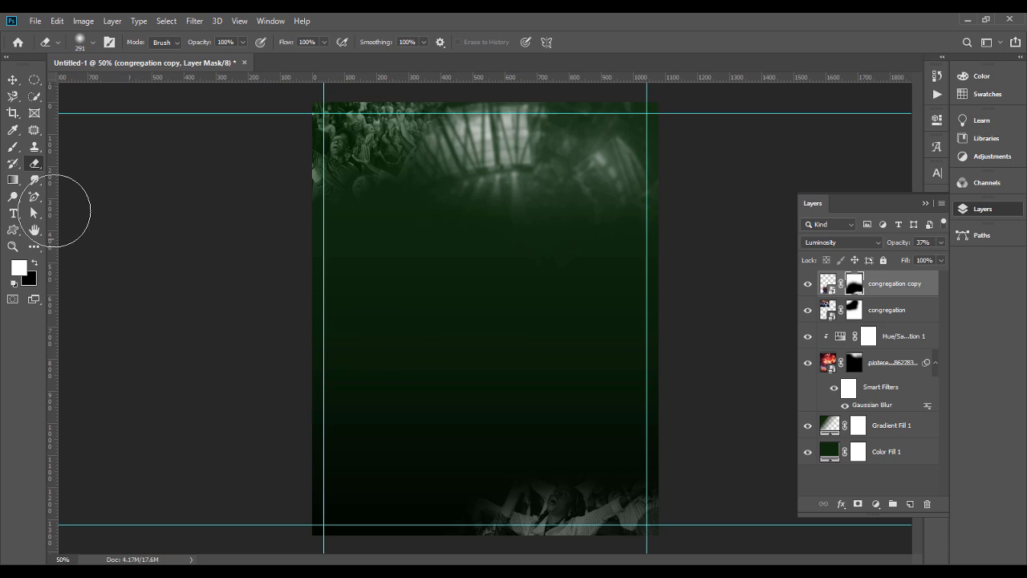
click(12, 80)
drag(570, 496, 558, 494)
click(686, 366)
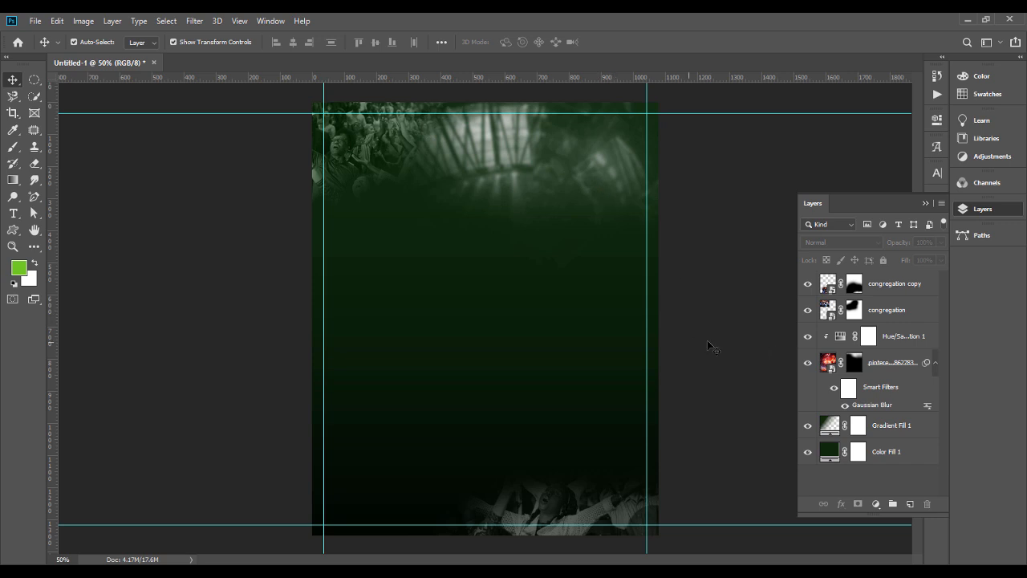
Step: Add a new layer above the congregation copy and set the soft round brush's size to 800 px
click(920, 287)
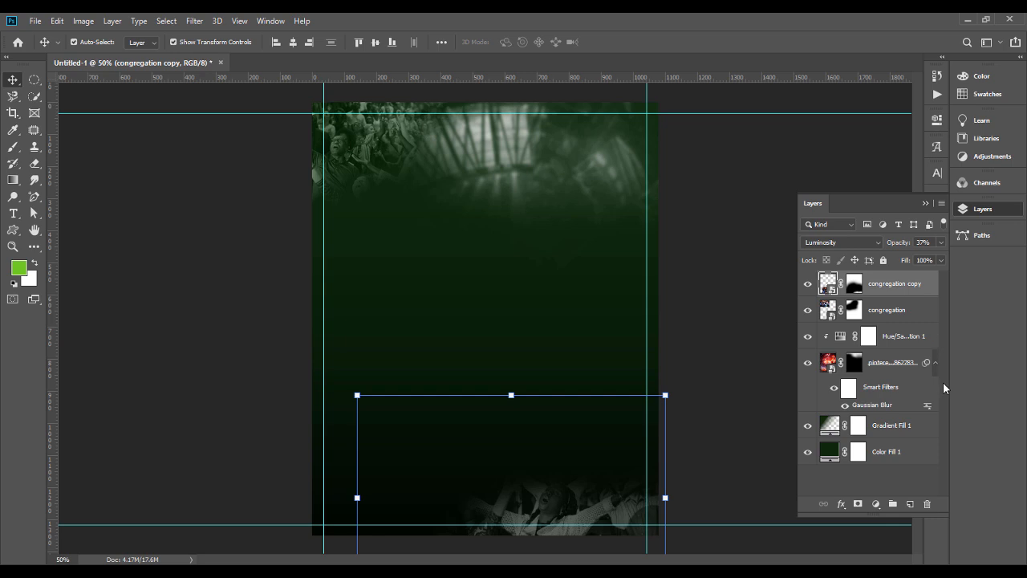
click(910, 504)
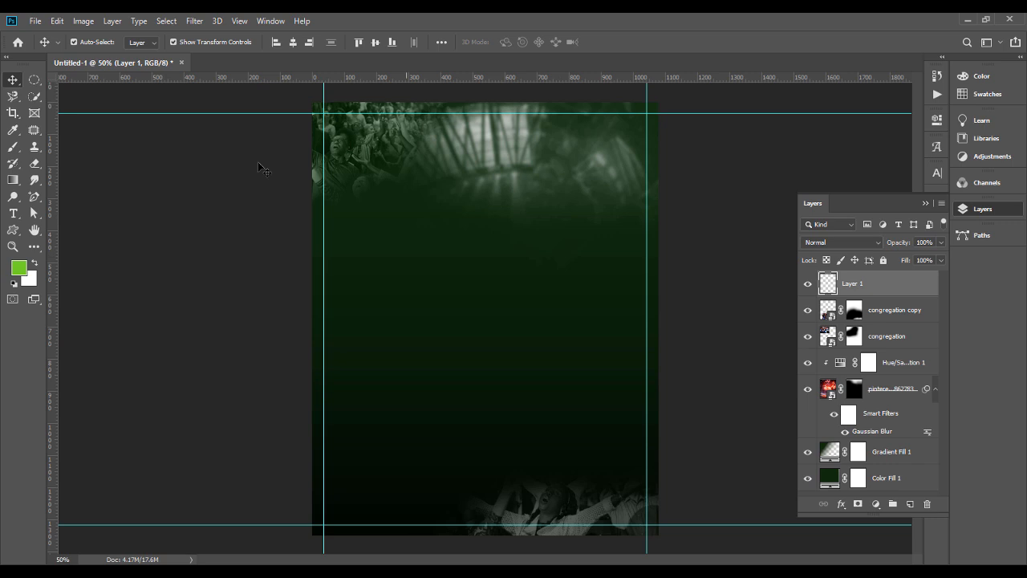
click(15, 151)
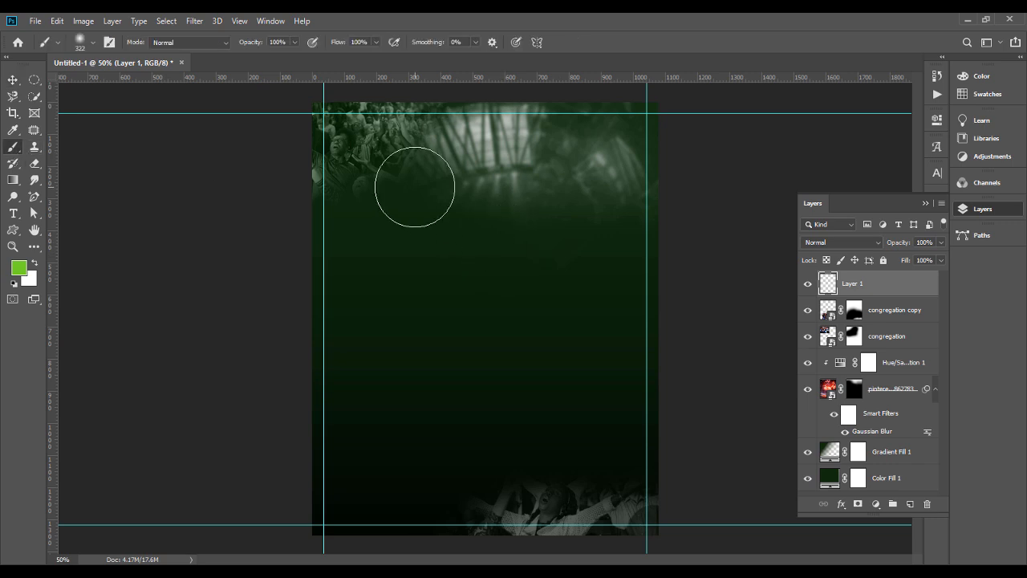
click(93, 44)
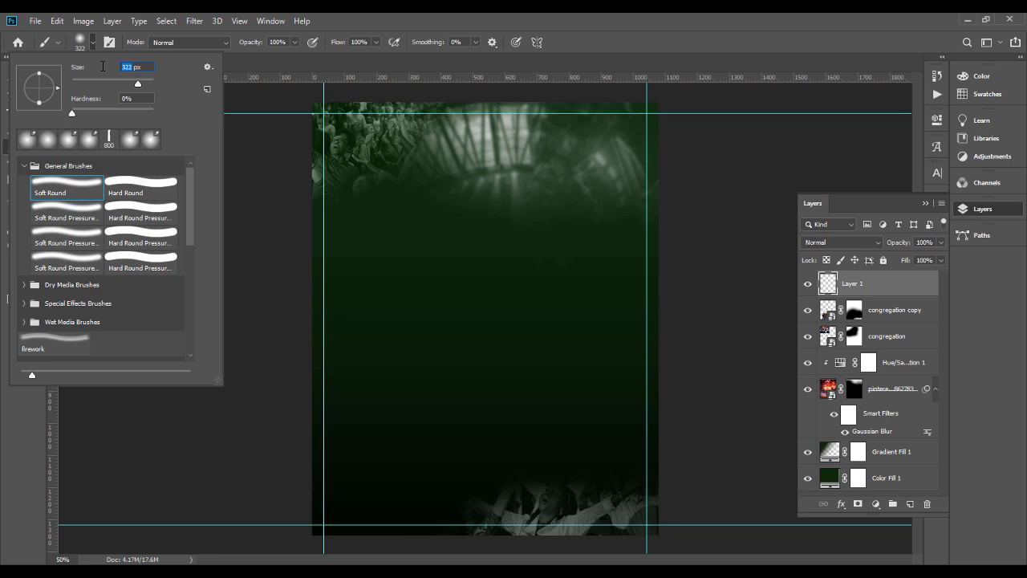
text(800)
key(Return)
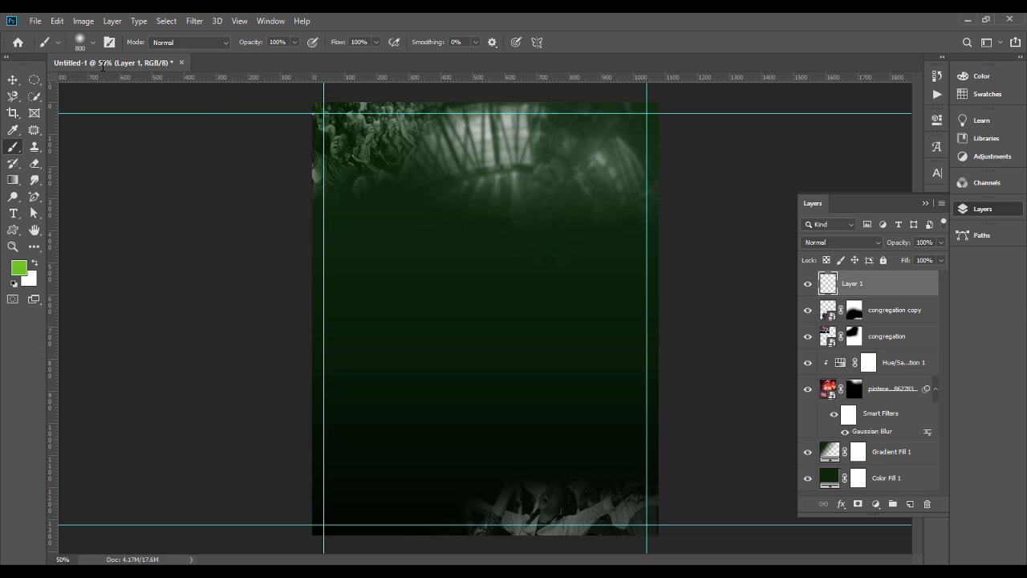
Step: Set the foreground colour to #28af2f and dab a soft green glow on the new layer in the poster's upper-right corner
click(19, 268)
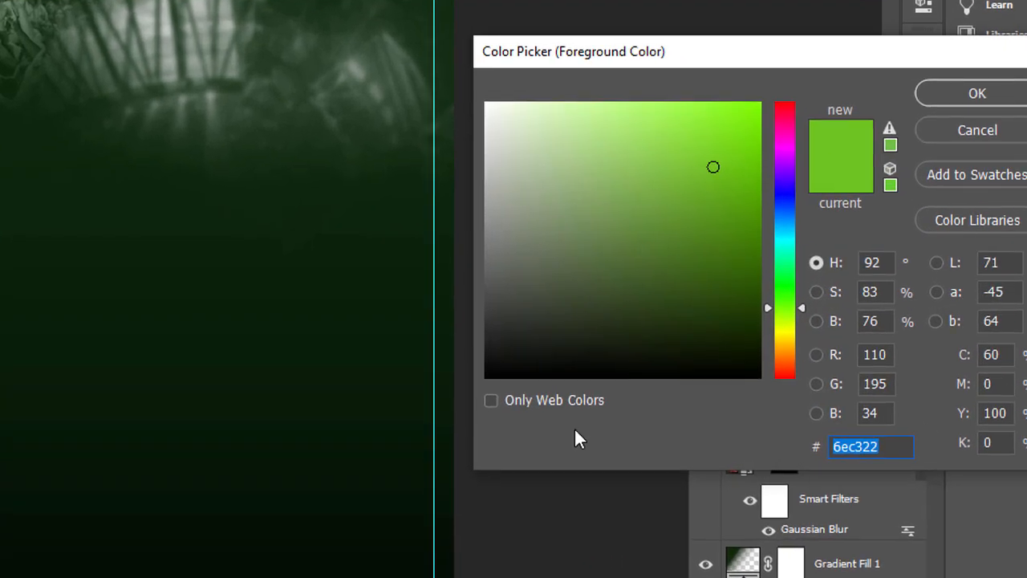
click(203, 390)
drag(702, 201, 696, 189)
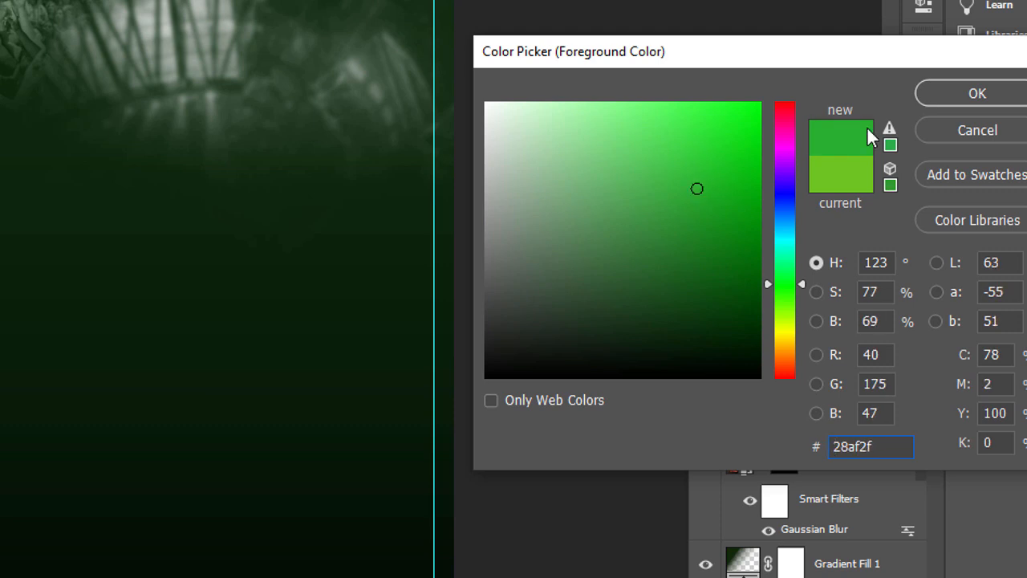
click(938, 91)
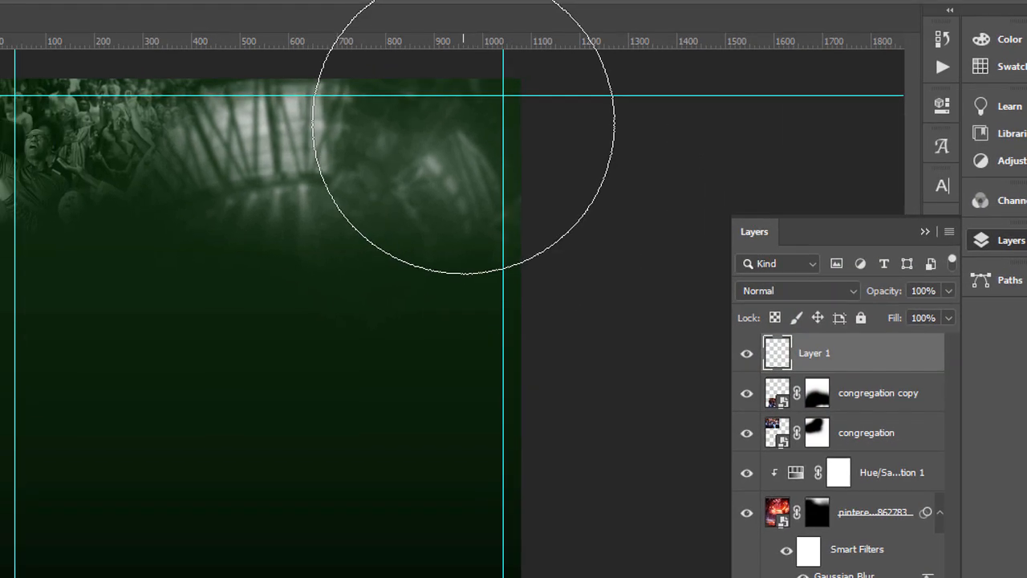
click(463, 123)
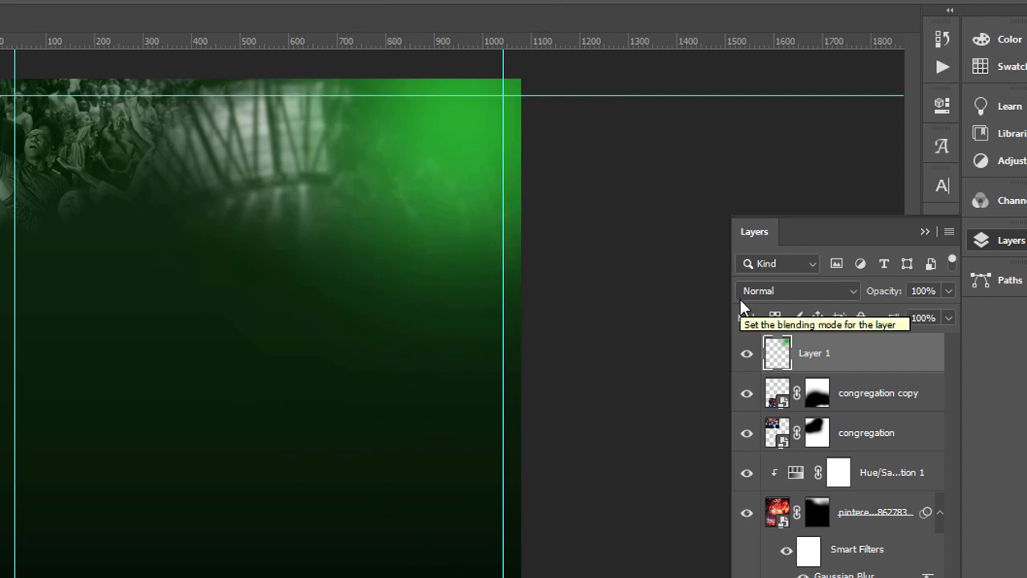
Step: Change the green glow layer's blend mode to Soft Light and deselect the layer
click(795, 292)
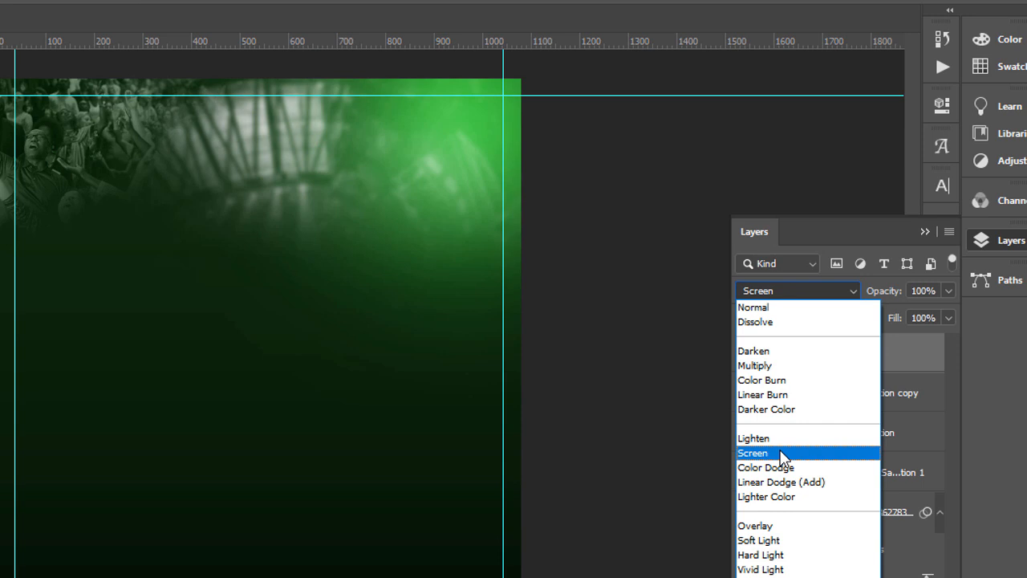
click(766, 541)
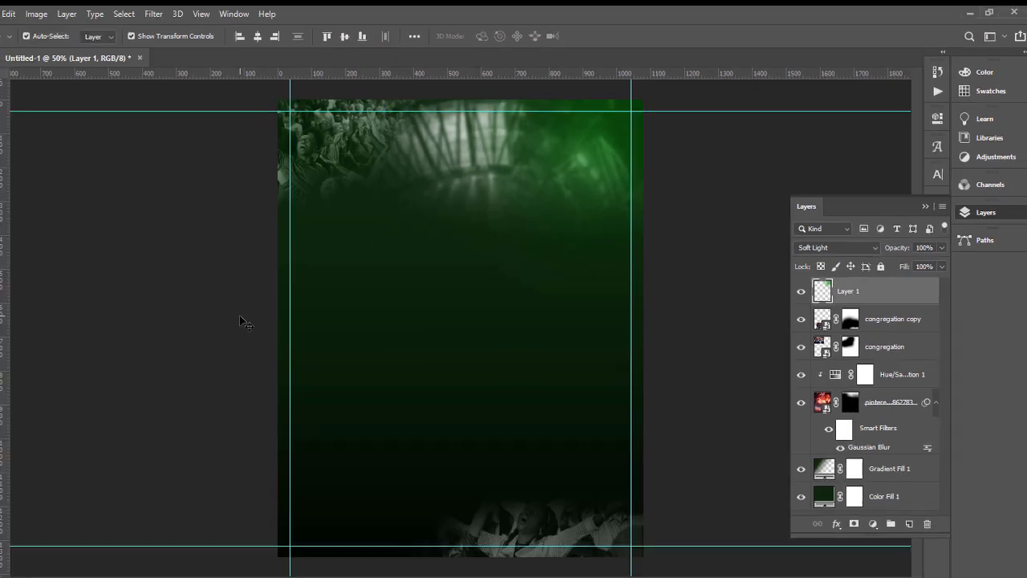
click(244, 320)
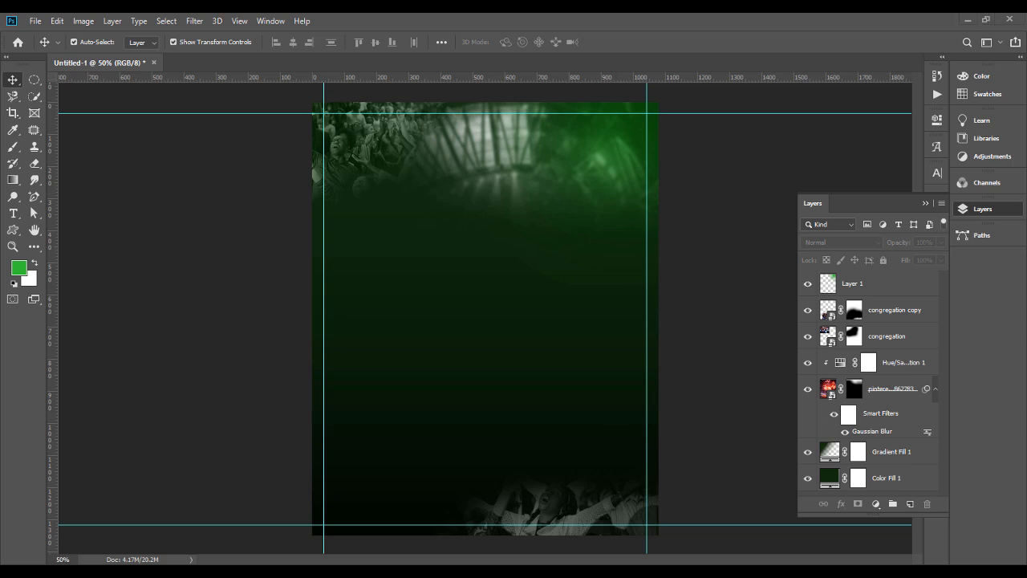
Step: Open the 3D Gold Text Effect PSD from the cross over flyer folder
click(968, 19)
click(517, 188)
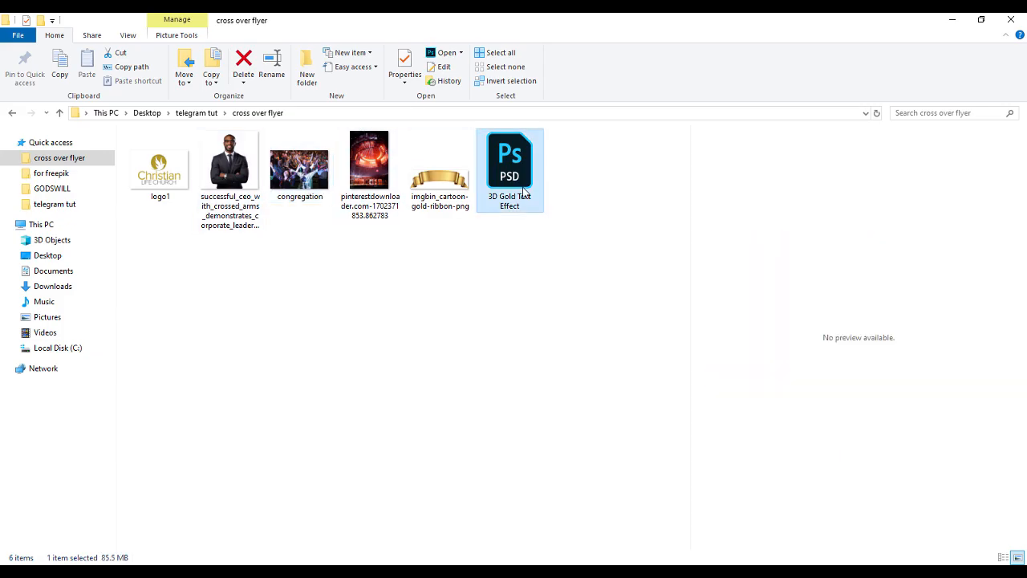
double_click(522, 194)
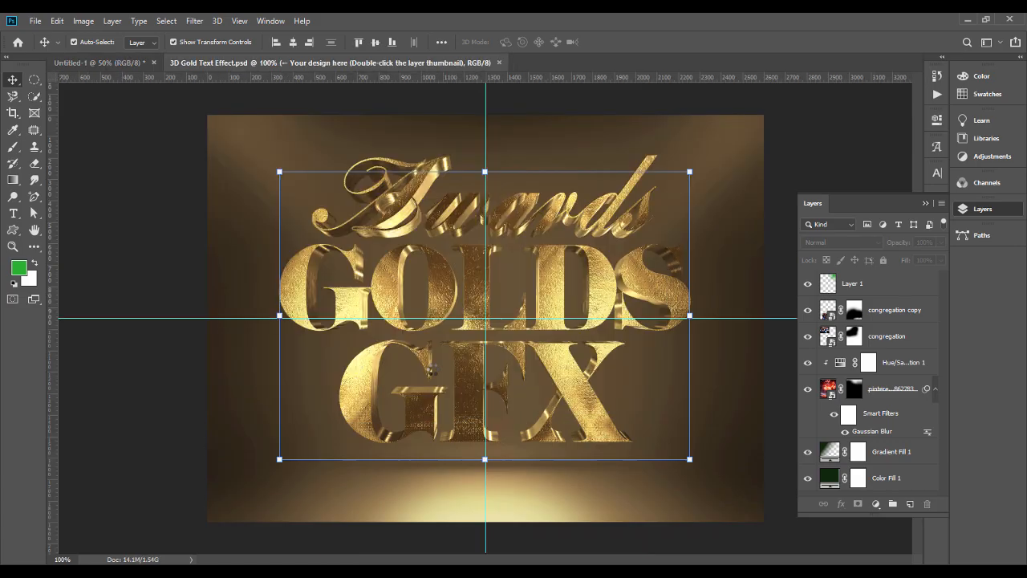
Step: Return to the Untitled-1 poster and start a text line beginning "CR" near its top, coloured #ffffff
click(129, 61)
key(t)
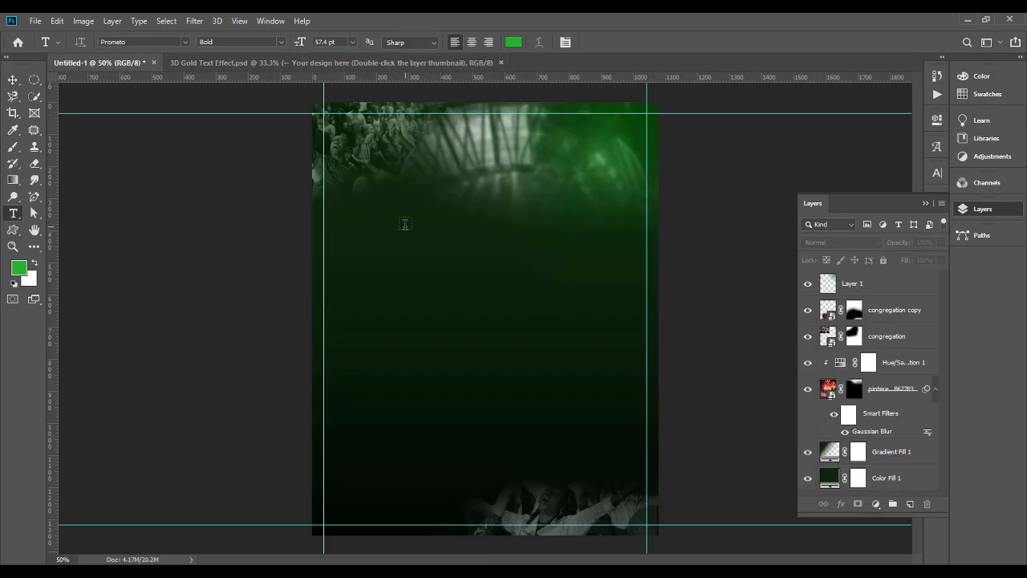
click(405, 223)
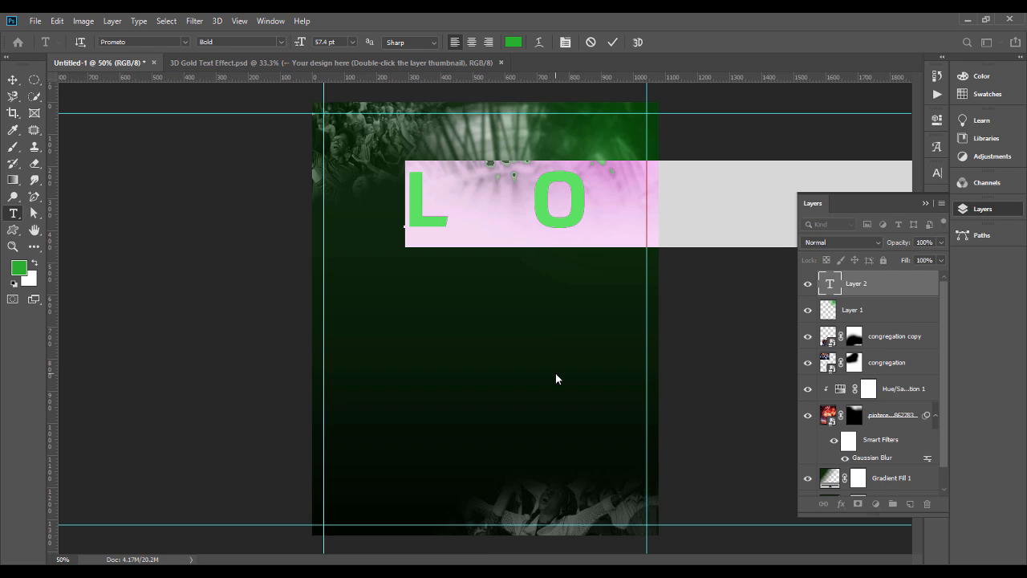
click(513, 41)
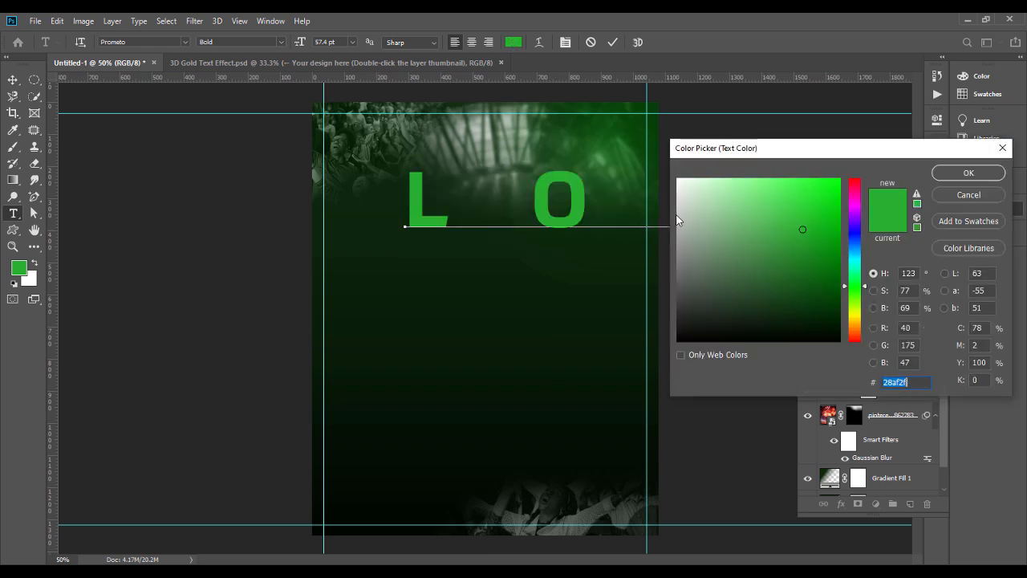
text(ffffff)
key(Return)
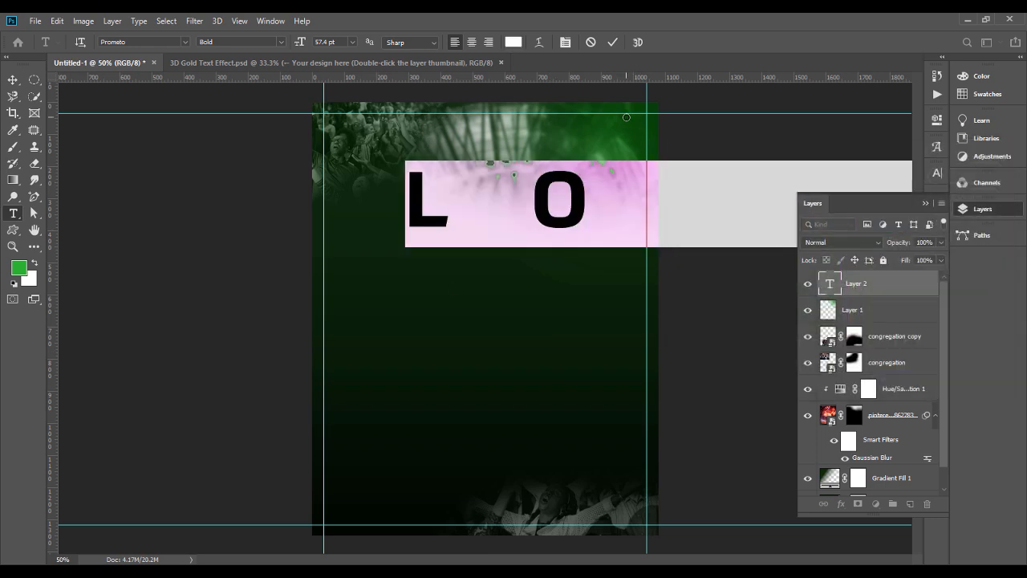
text(CRIS)
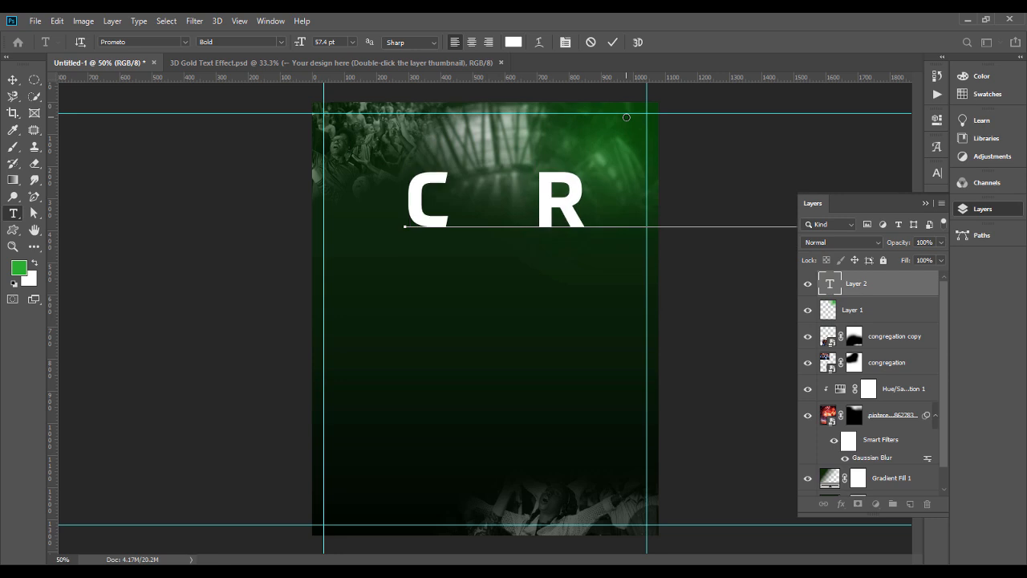
Step: Set the whole title text's tracking to 0 and its leading to Auto
key(ctrl+a)
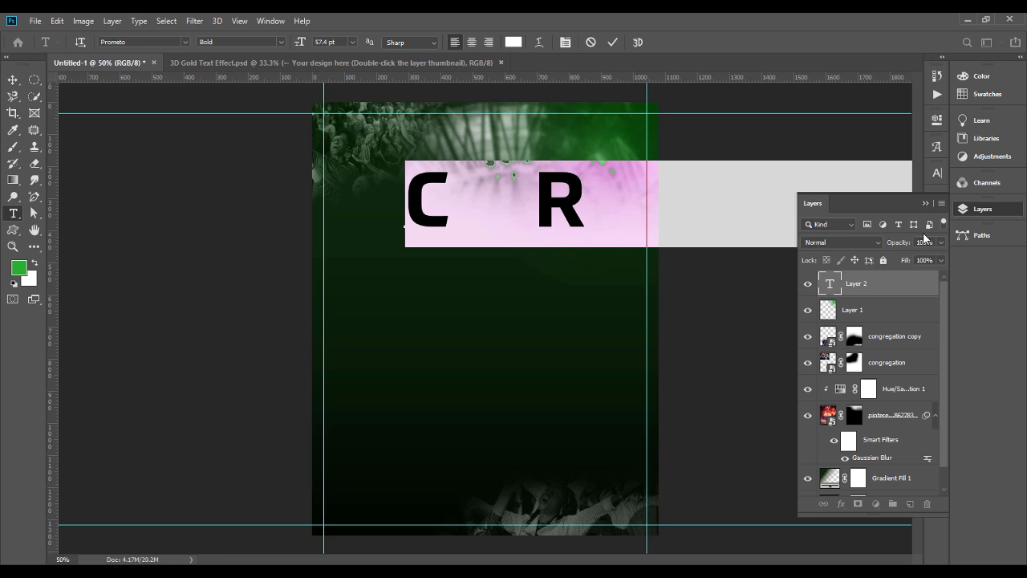
click(925, 205)
click(937, 172)
click(916, 219)
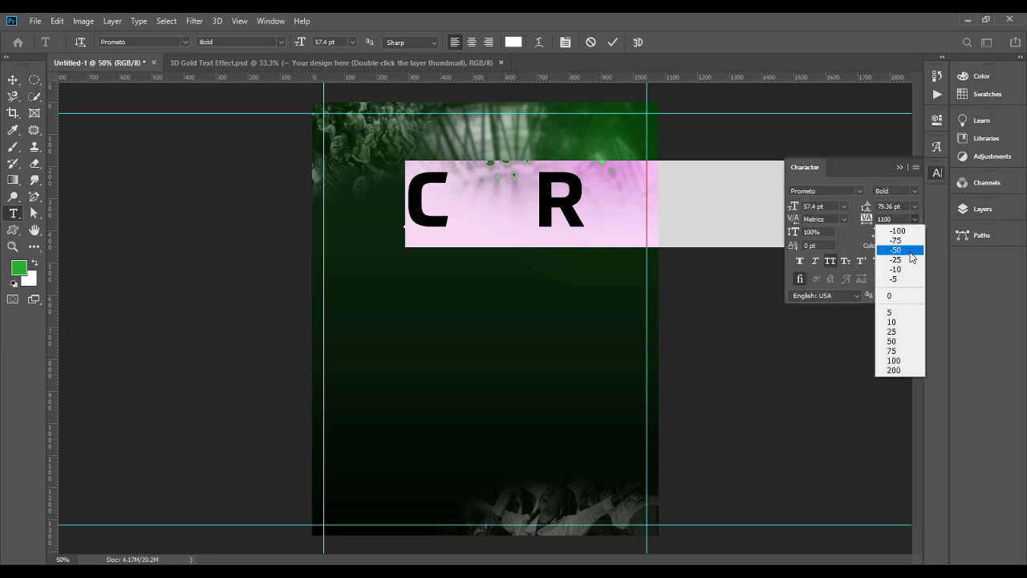
click(899, 296)
click(915, 206)
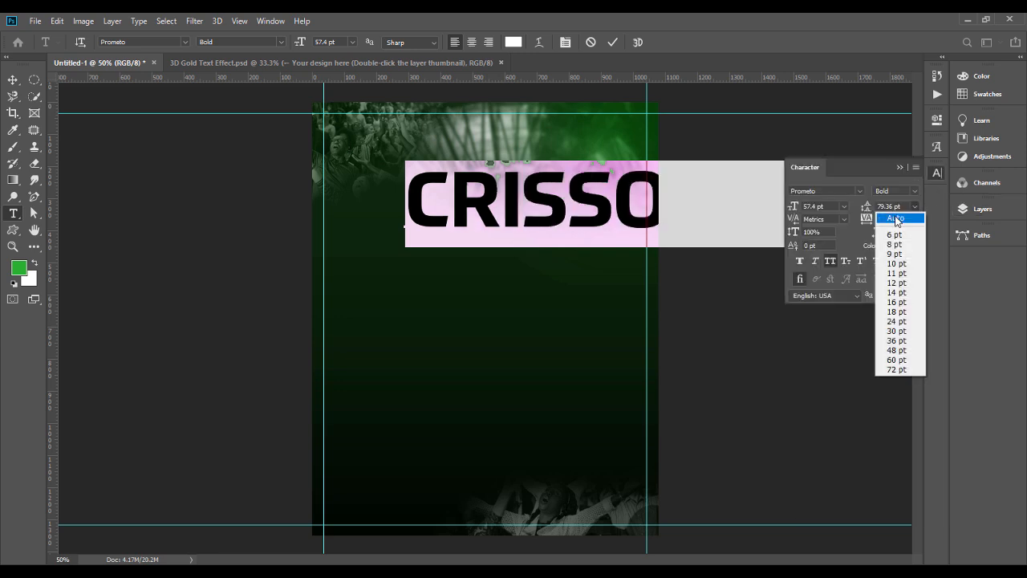
click(896, 218)
Step: Correct the misspelled title to CROSSOVER by replacing the I with O, and shift the text across the poster
click(519, 180)
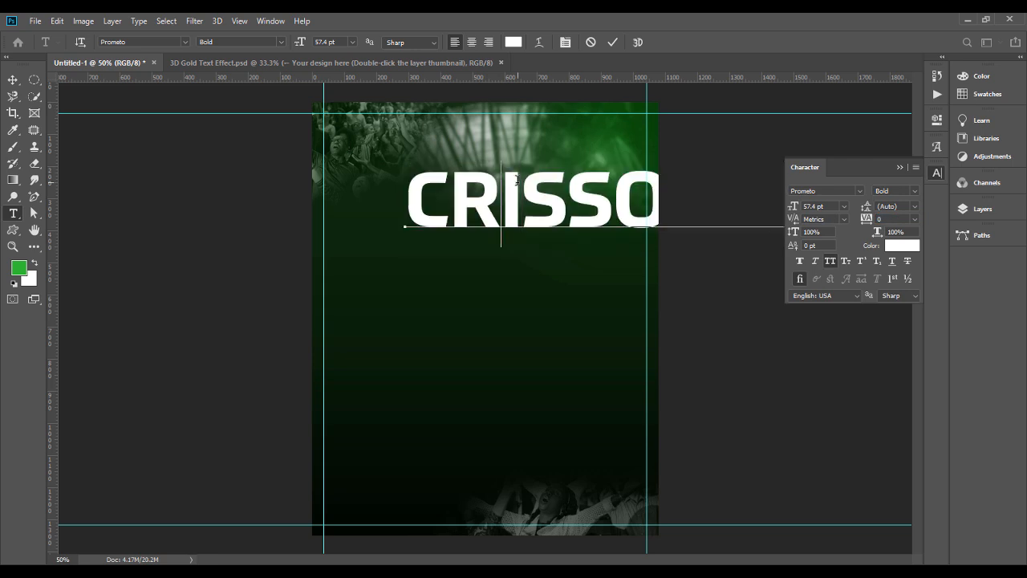
key(BackSpace)
text(O)
click(15, 79)
drag(544, 213, 429, 207)
Step: Change the CROSSOVER title's font to Serpentine Regular
double_click(539, 192)
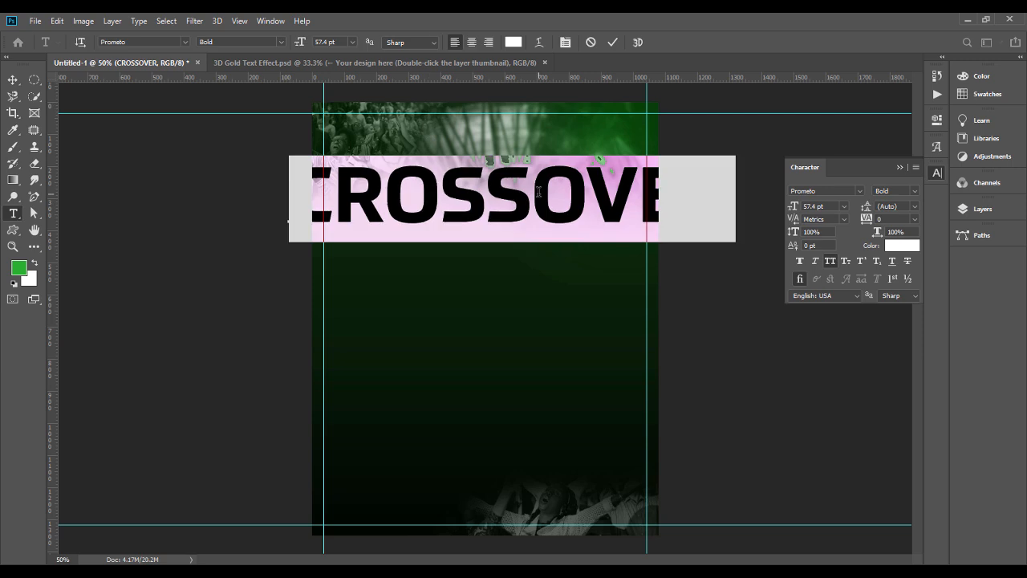
click(163, 42)
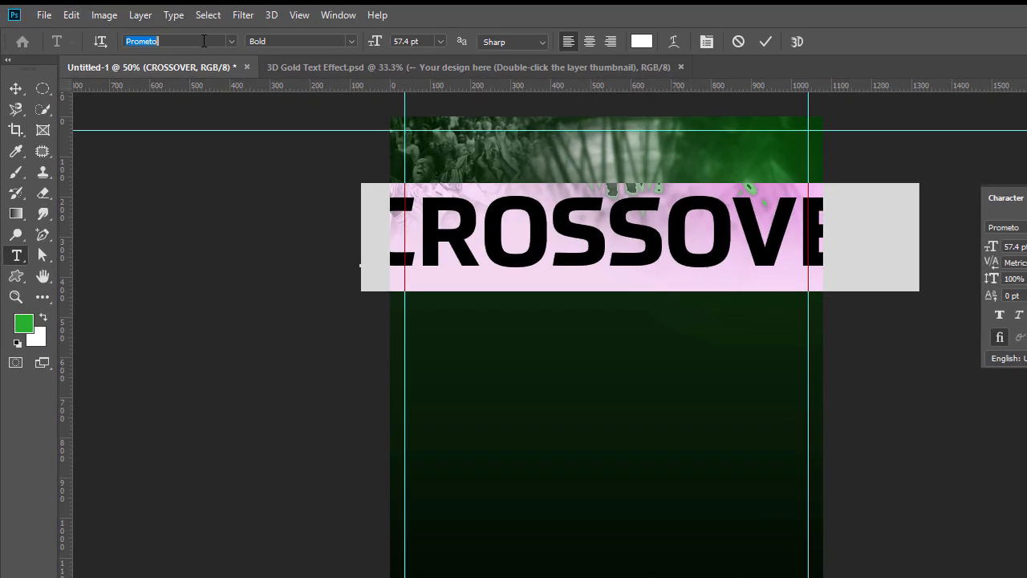
text(SE)
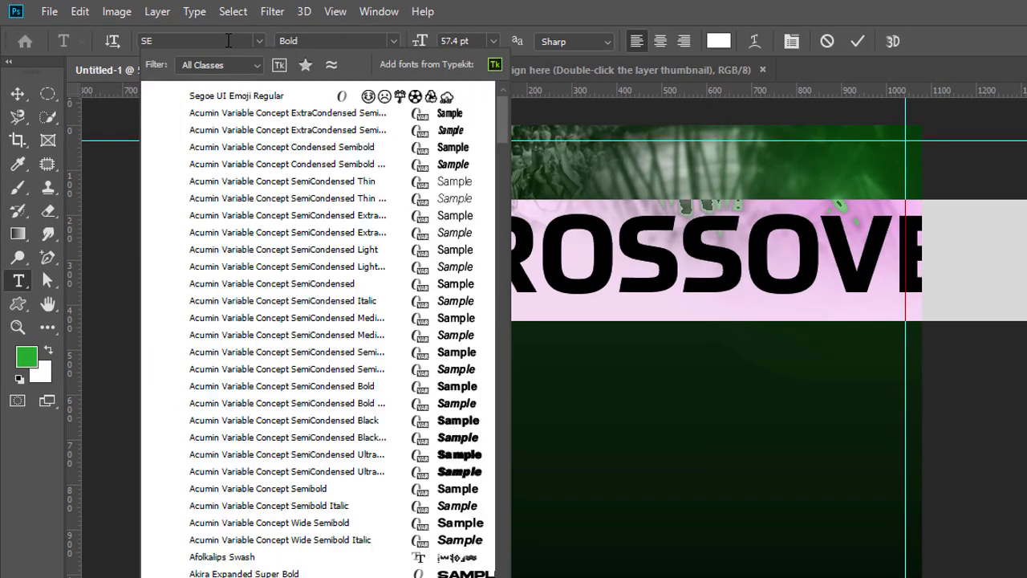
text(PR)
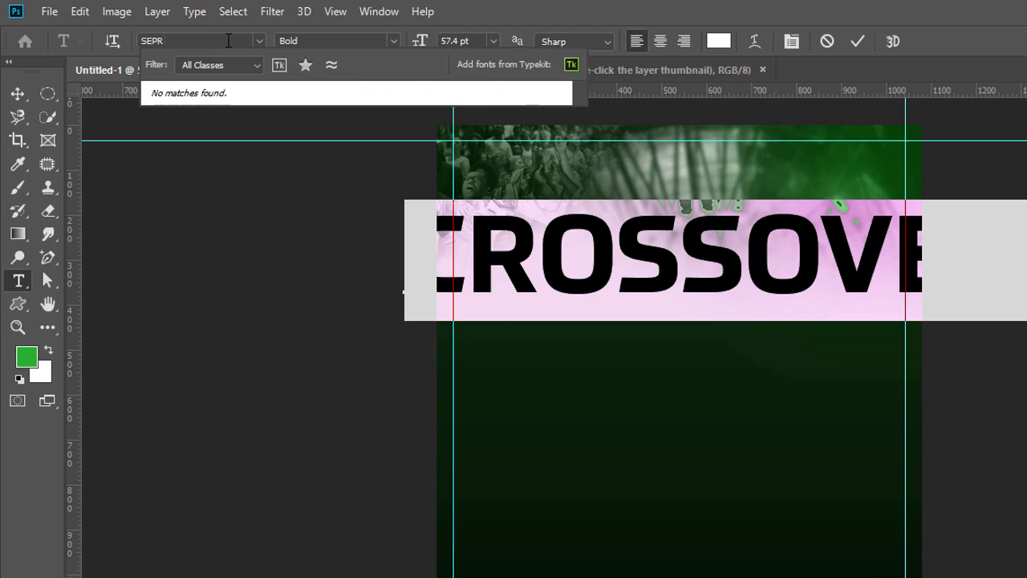
text(R)
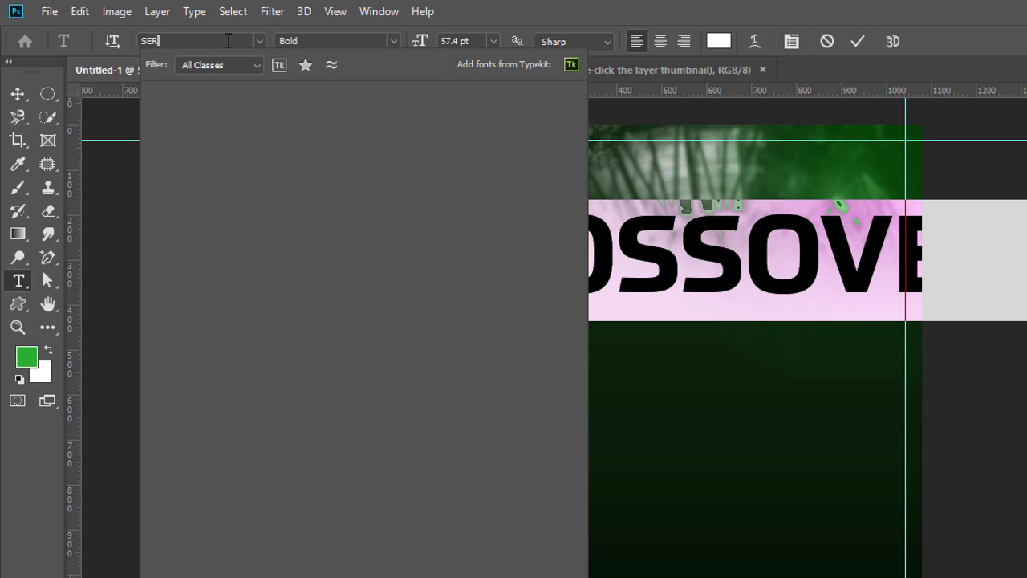
text(P)
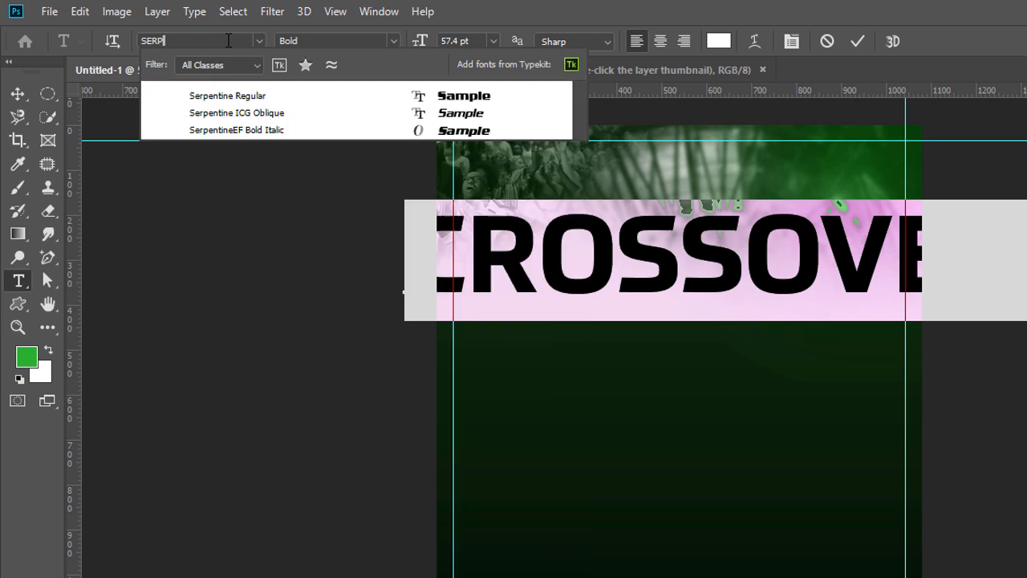
click(451, 133)
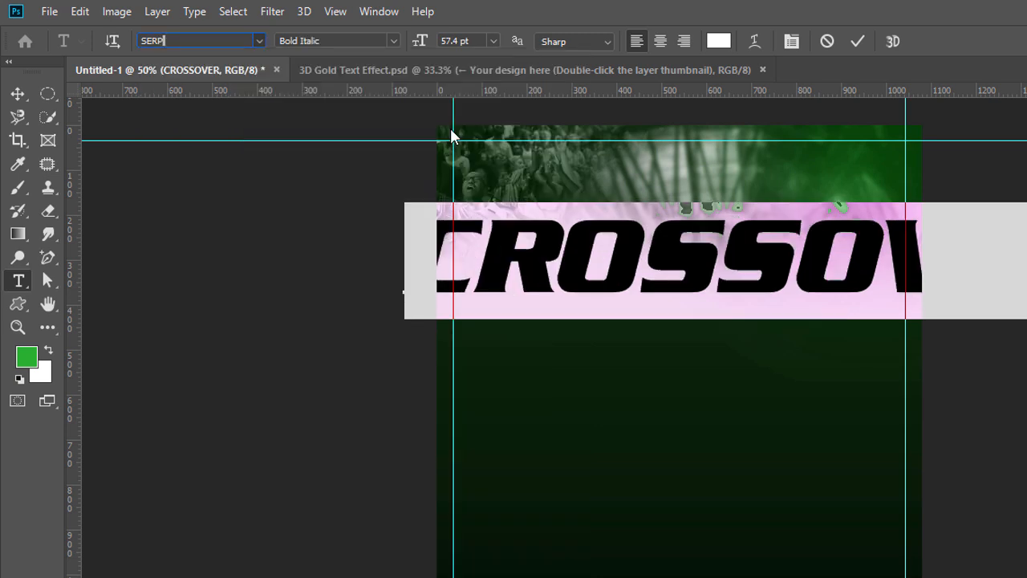
click(258, 40)
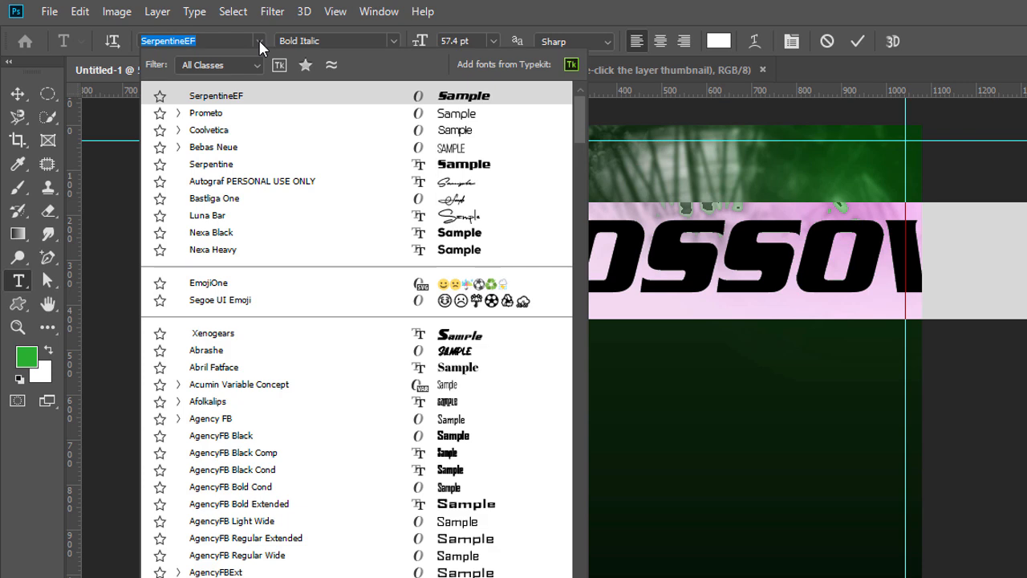
click(465, 114)
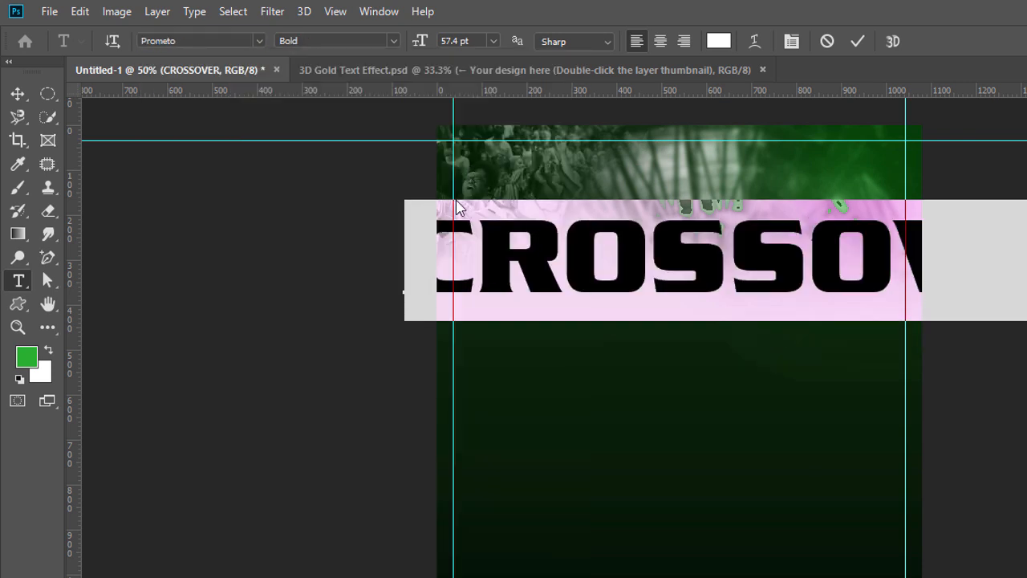
Step: Reduce the CROSSOVER title to about 36.4 pt and position it between the poster's vertical guides
drag(418, 50, 400, 50)
click(17, 94)
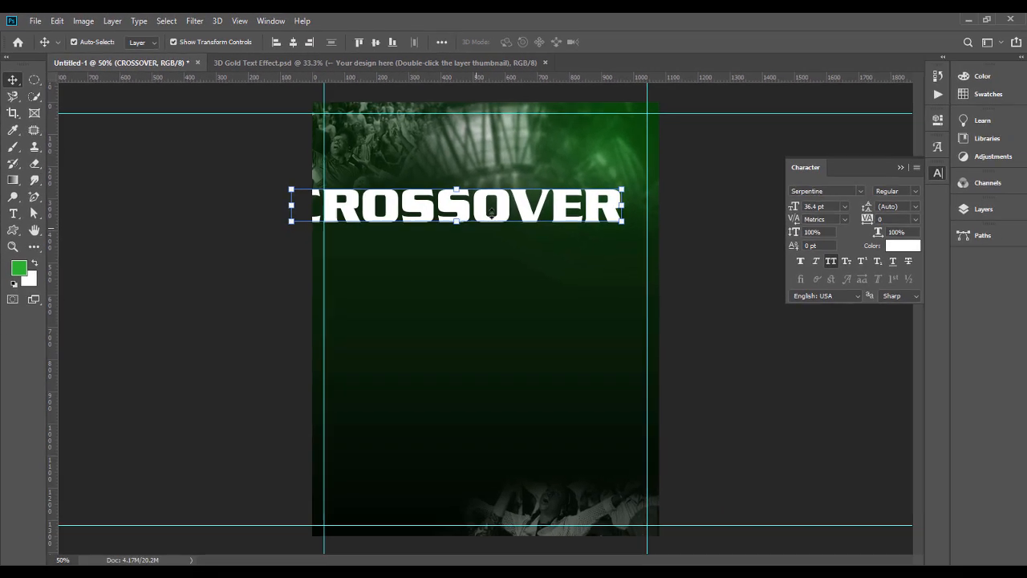
drag(491, 212, 533, 207)
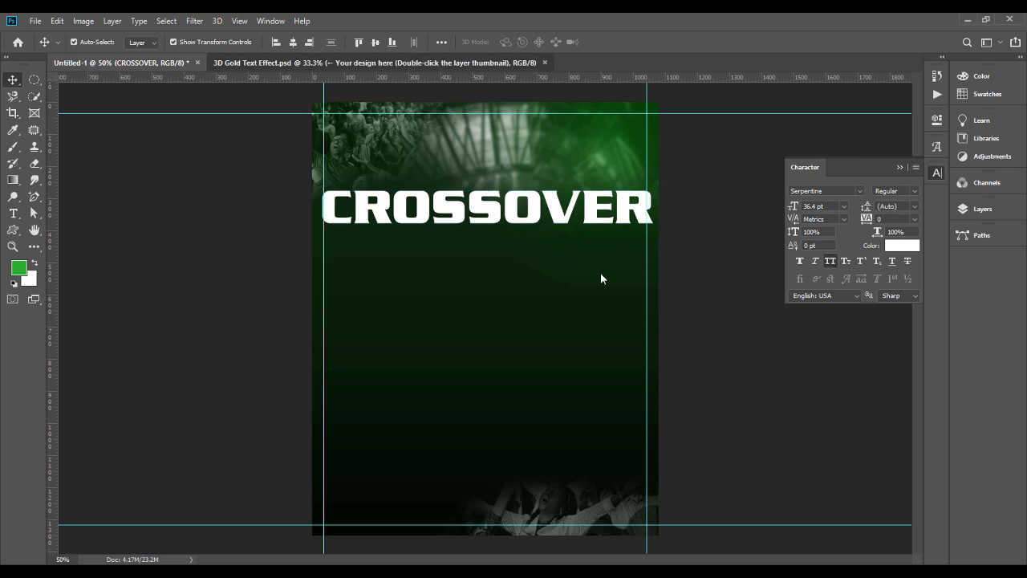
Step: Switch to the 3D Gold Text Effect document and open the contents of its "Your design here" smart object
key(ctrl+Tab)
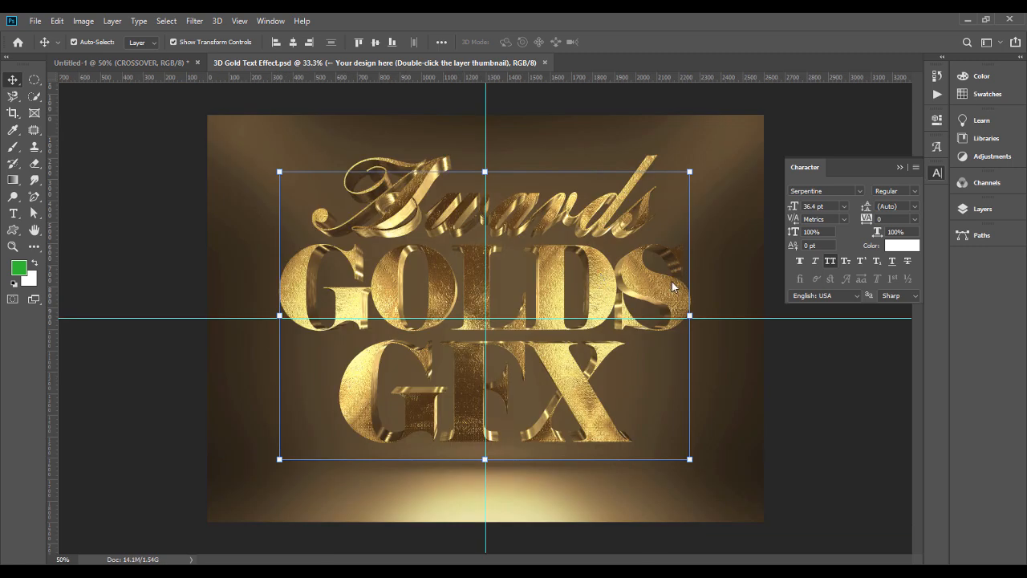
click(983, 210)
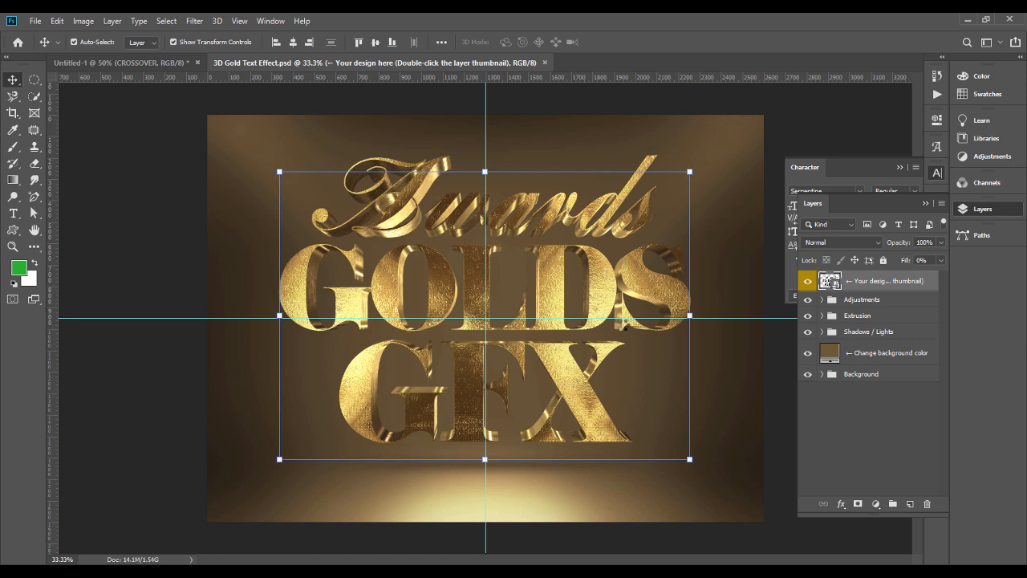
double_click(828, 281)
click(579, 321)
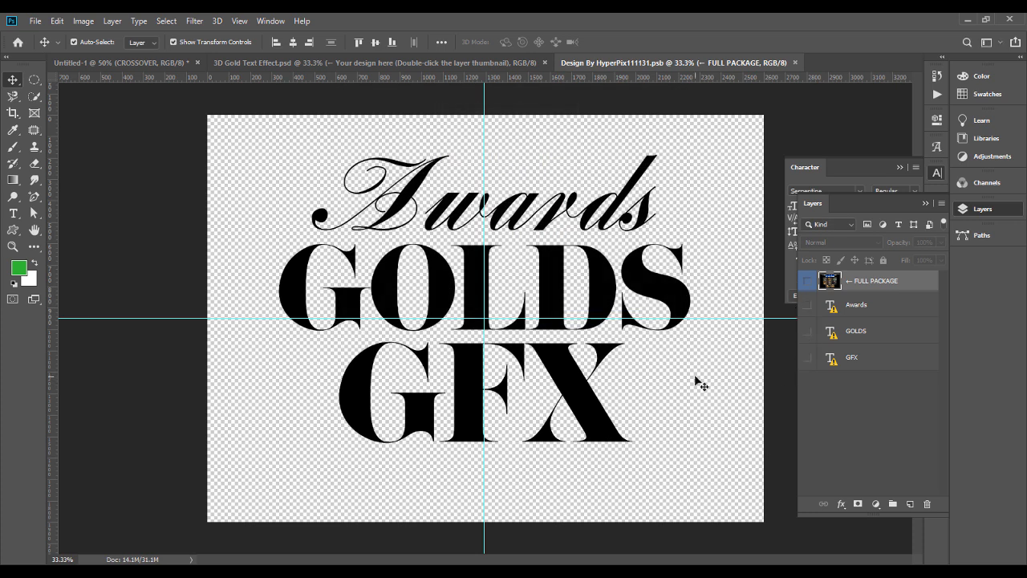
click(695, 377)
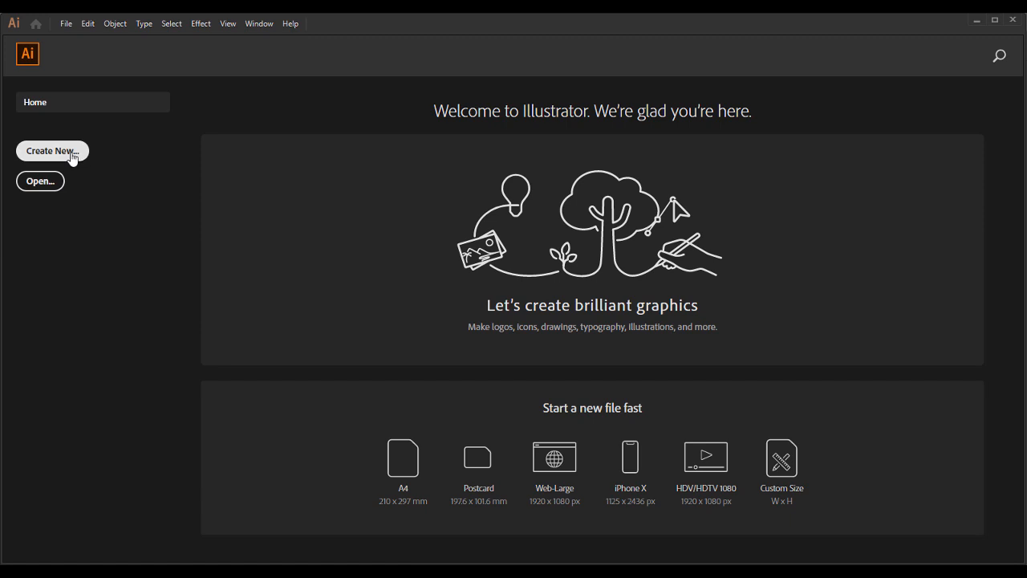
Step: Switch to Illustrator, create a new 1080 x 1080 px document, collapse the gradient settings and check the document's colour mode
click(73, 157)
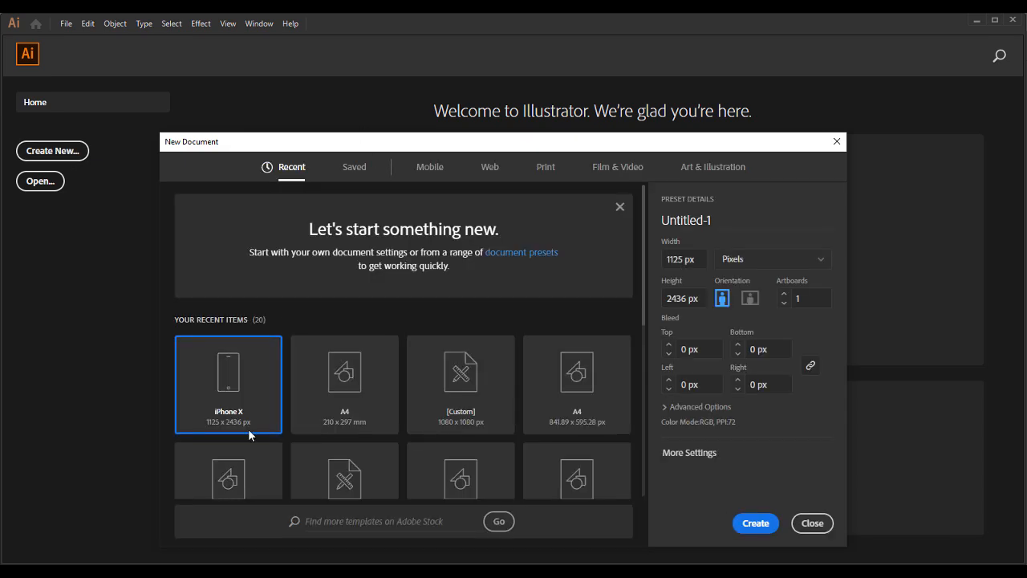
click(459, 393)
click(752, 523)
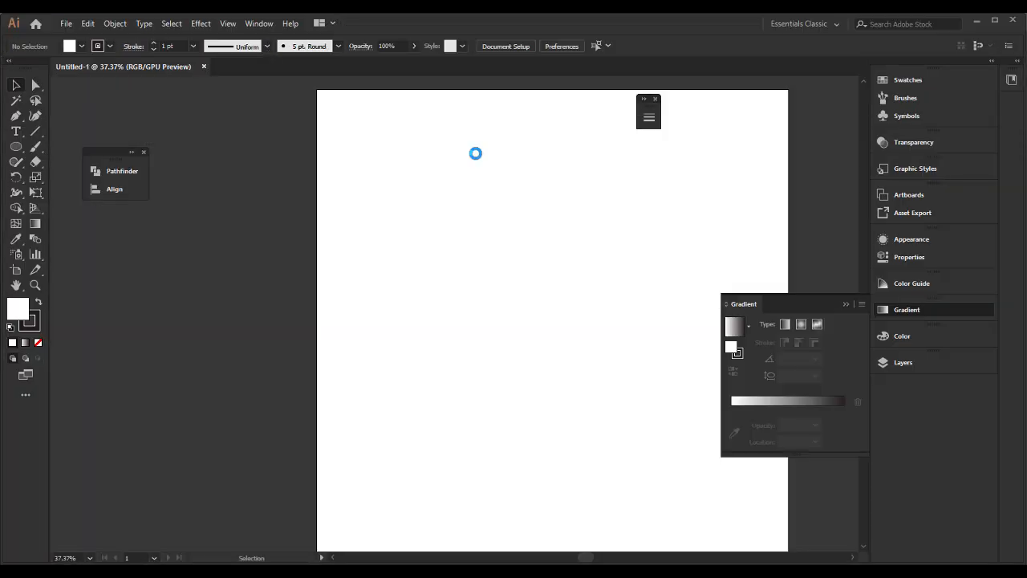
click(845, 304)
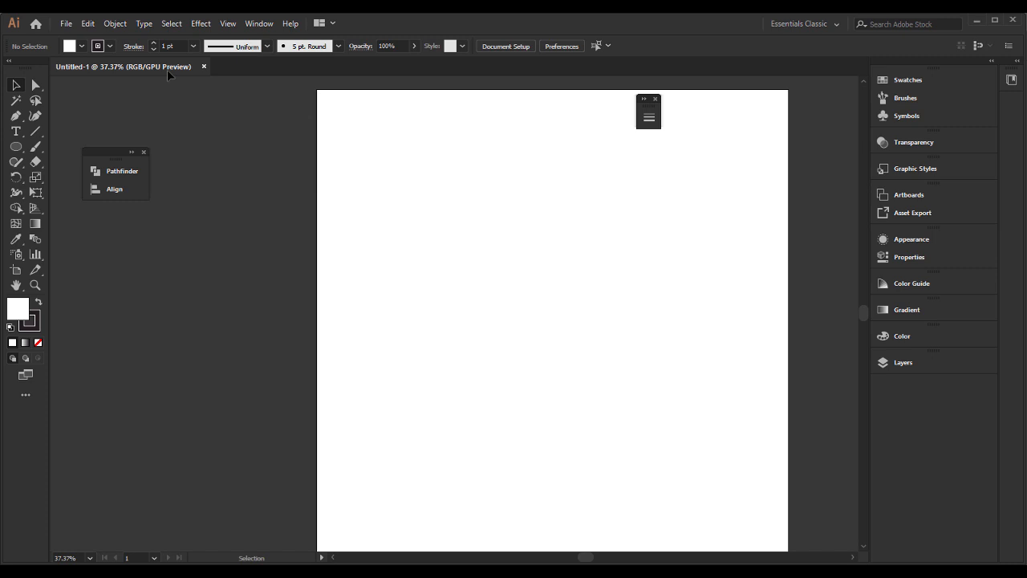
click(89, 24)
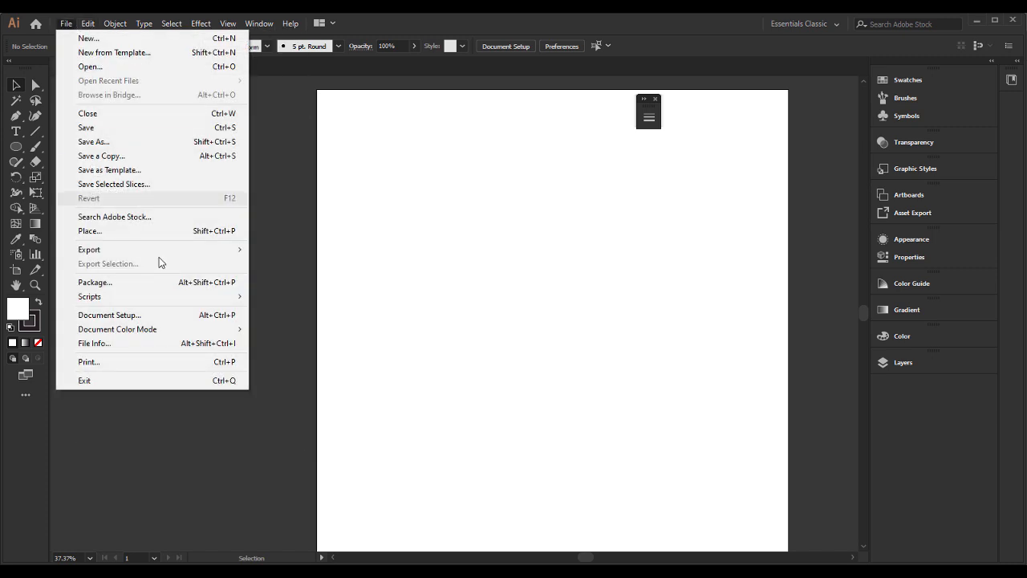
mouse_move(202, 330)
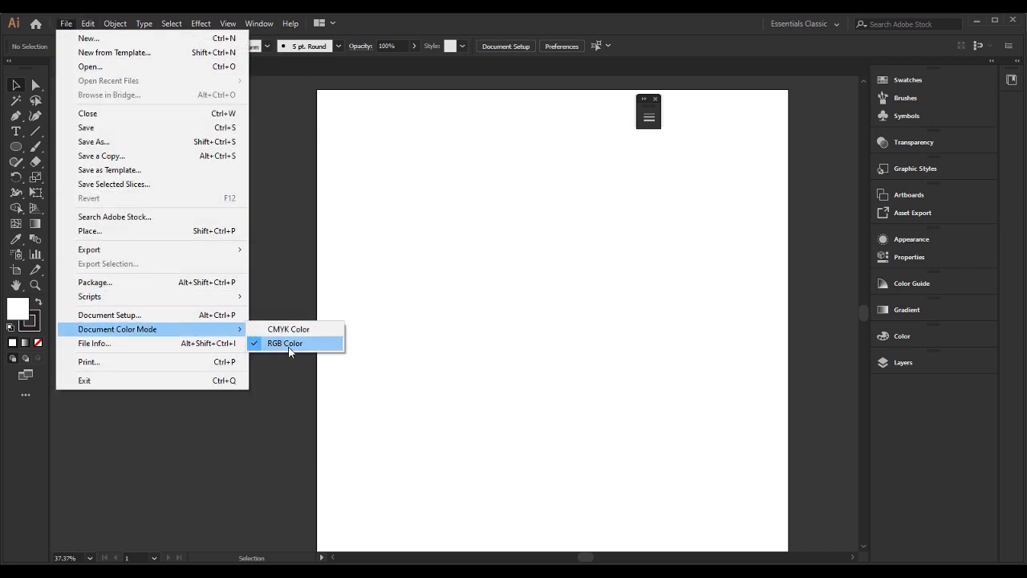
click(452, 353)
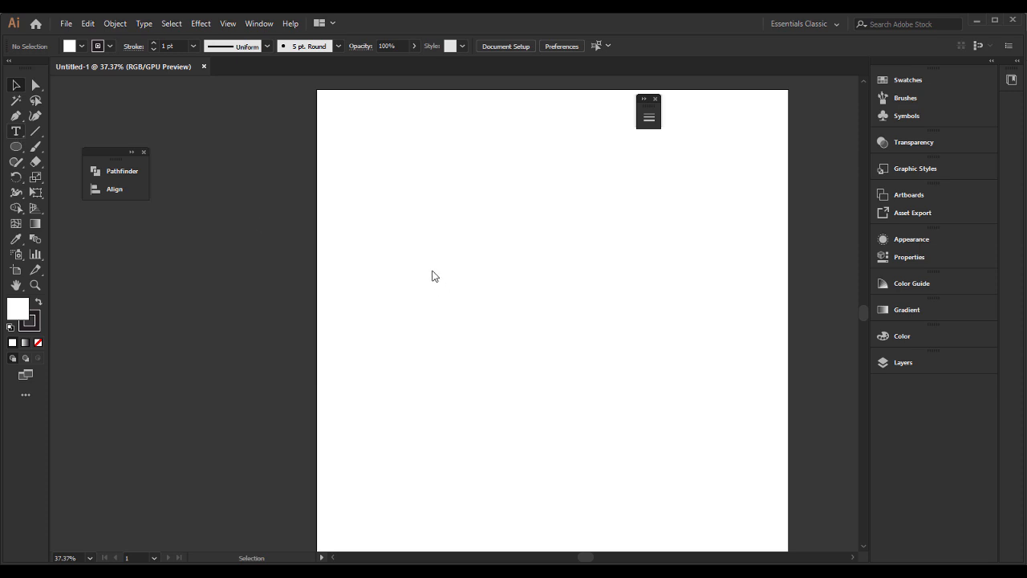
Step: Add the text CROSS OVER to the artboard and scale it up to about 115 pt
key(t)
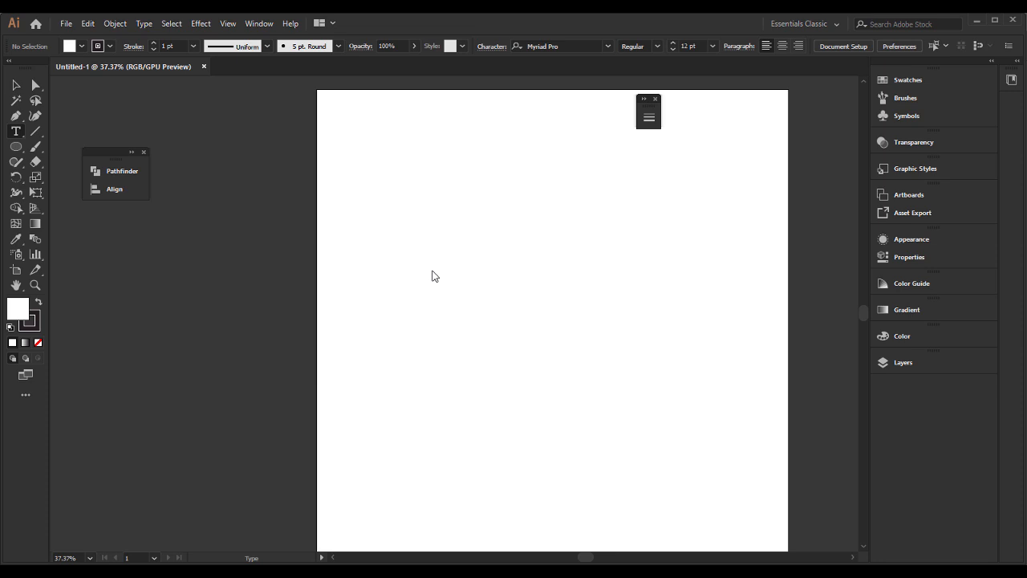
click(438, 274)
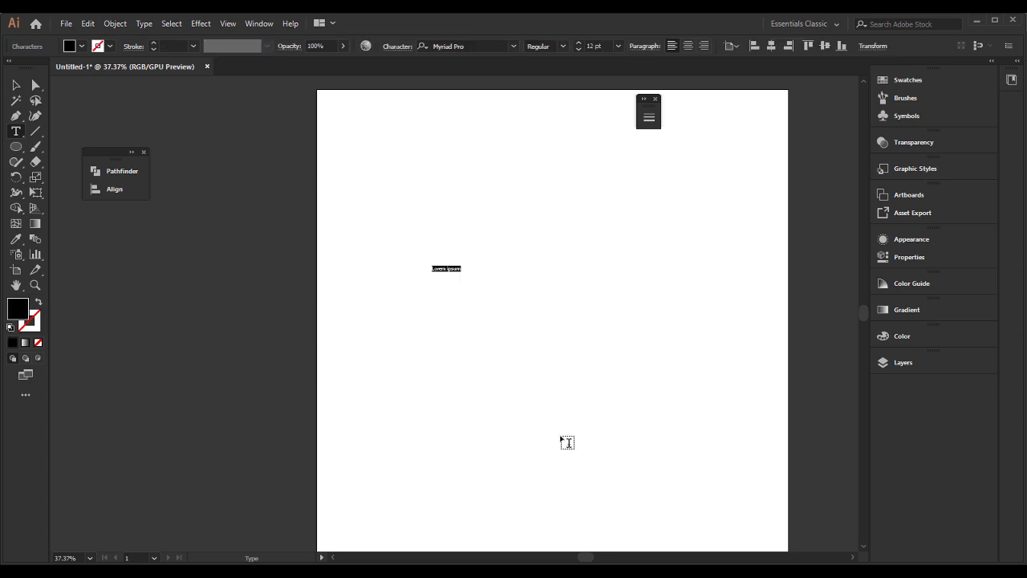
text(a)
click(16, 85)
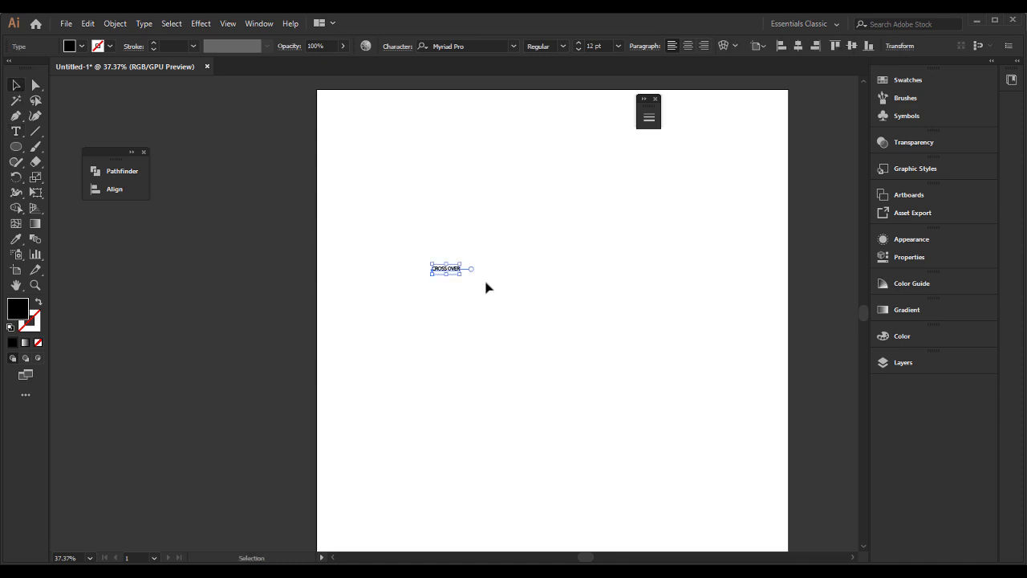
drag(462, 278, 690, 385)
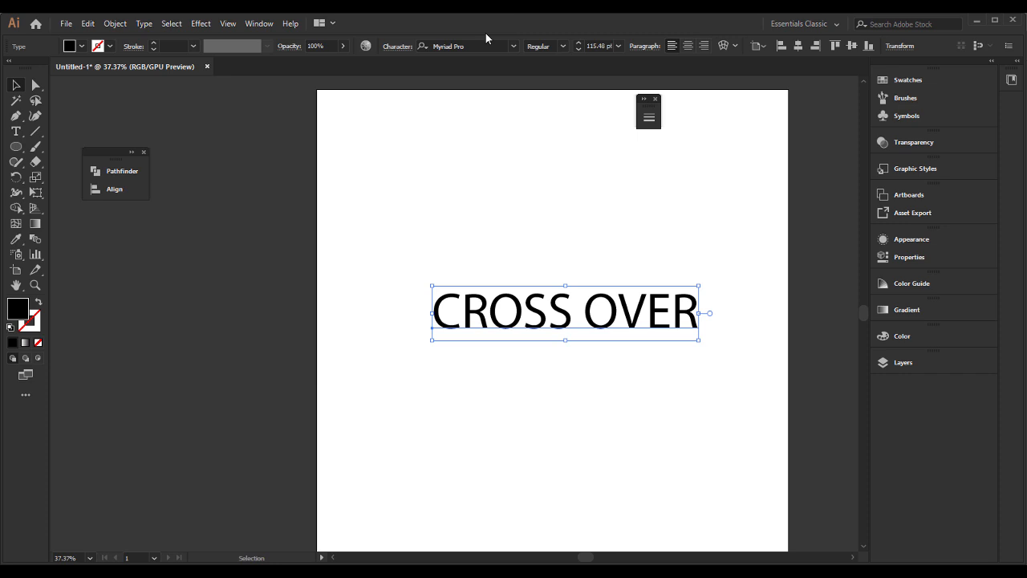
Step: Change the CROSS OVER text's font to Serpentine Bold
click(482, 46)
text(SR)
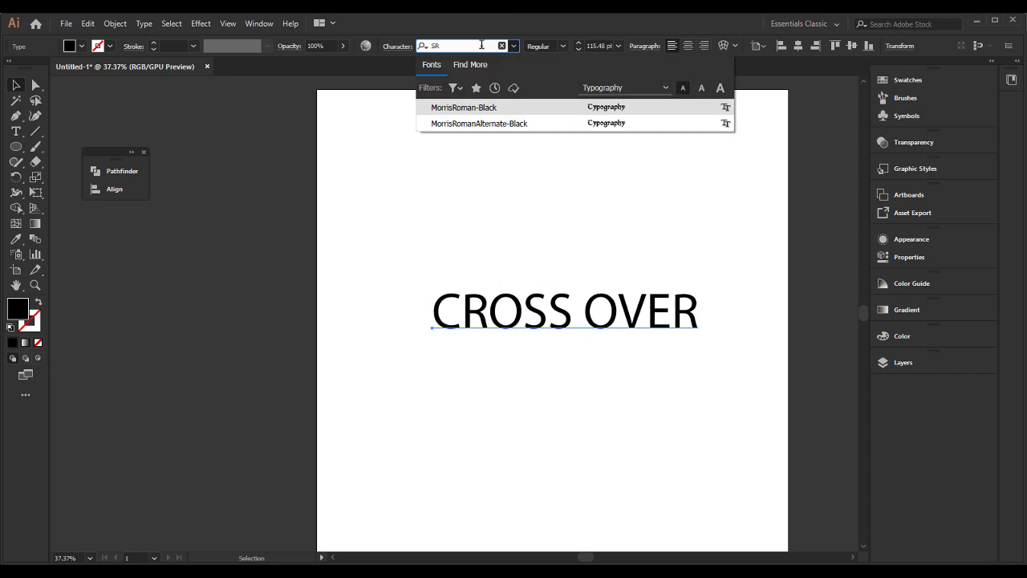
key(BackSpace)
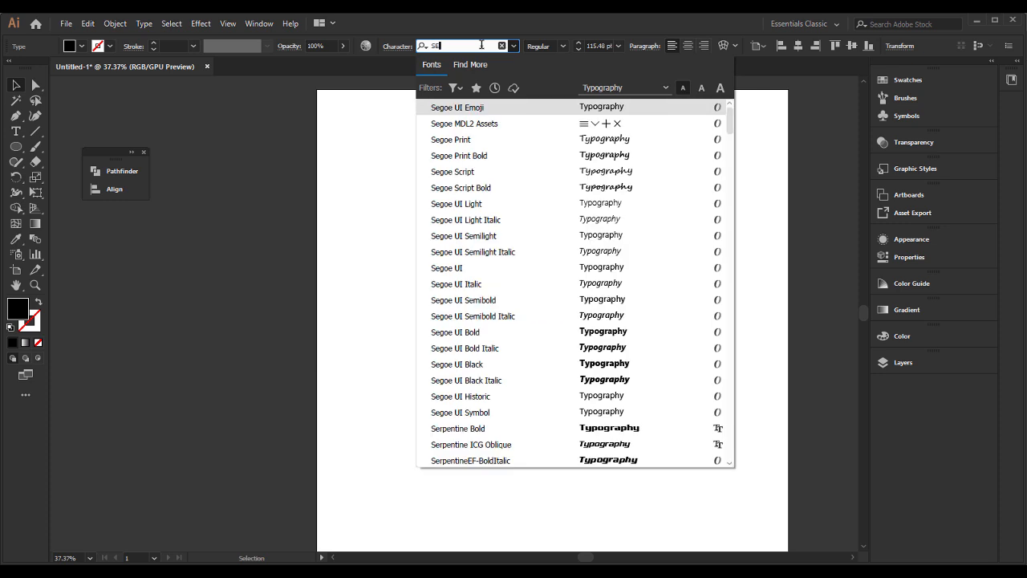
text(ERP)
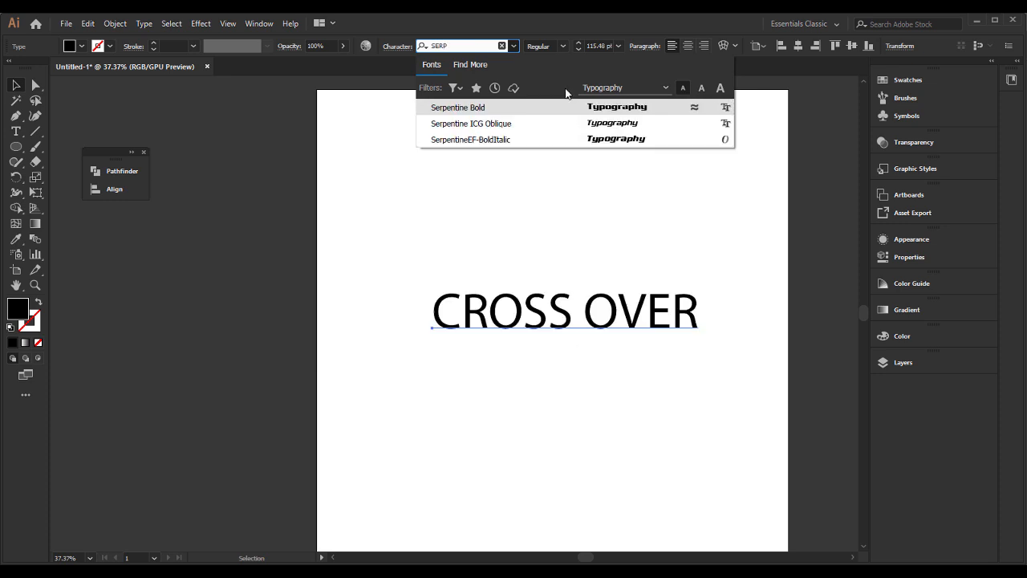
click(598, 107)
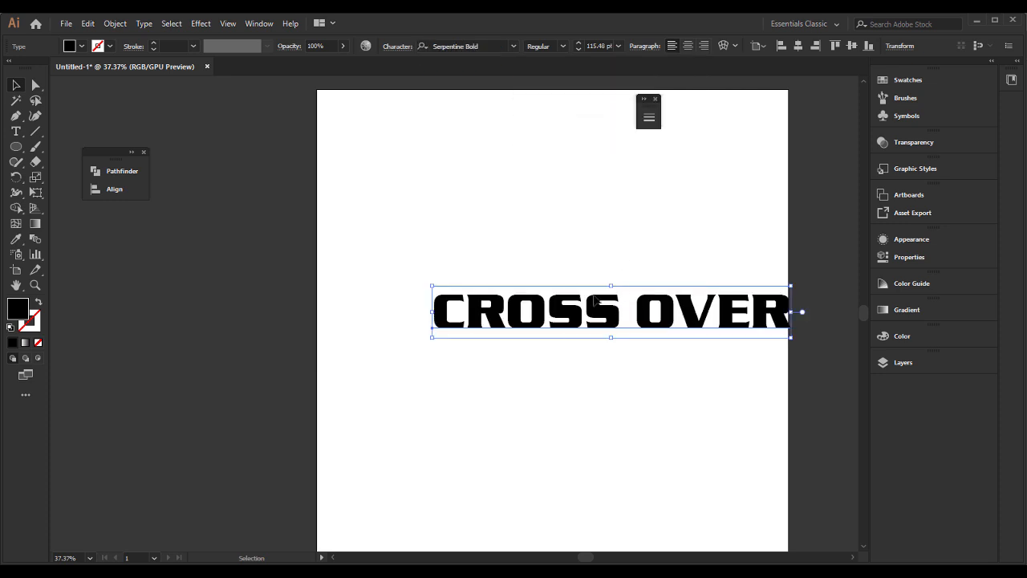
Step: Delete the word OVER and the space before it, keeping only CROSS in the text object
double_click(591, 292)
drag(594, 292, 781, 293)
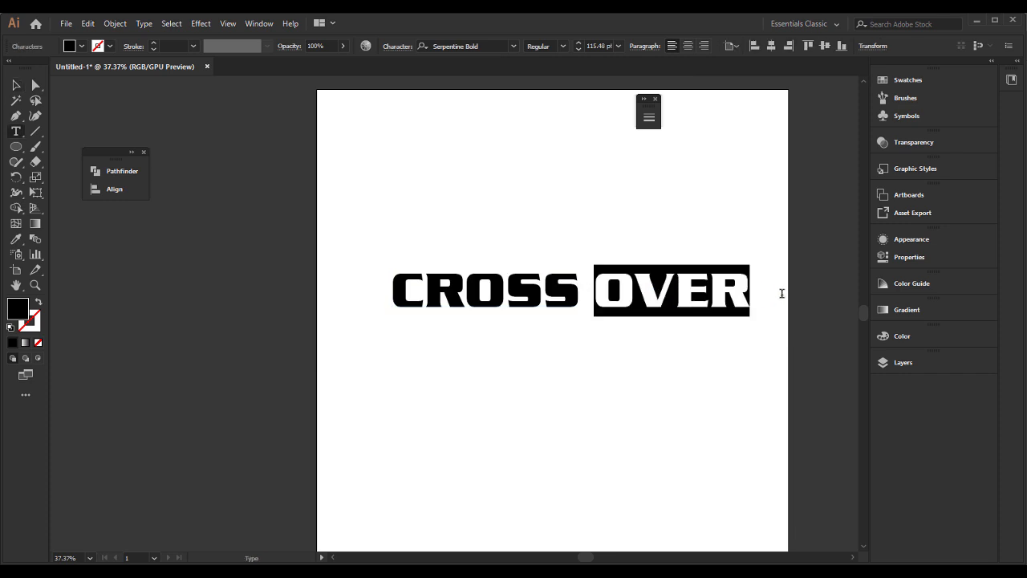
key(BackSpace)
key(BackSpace)
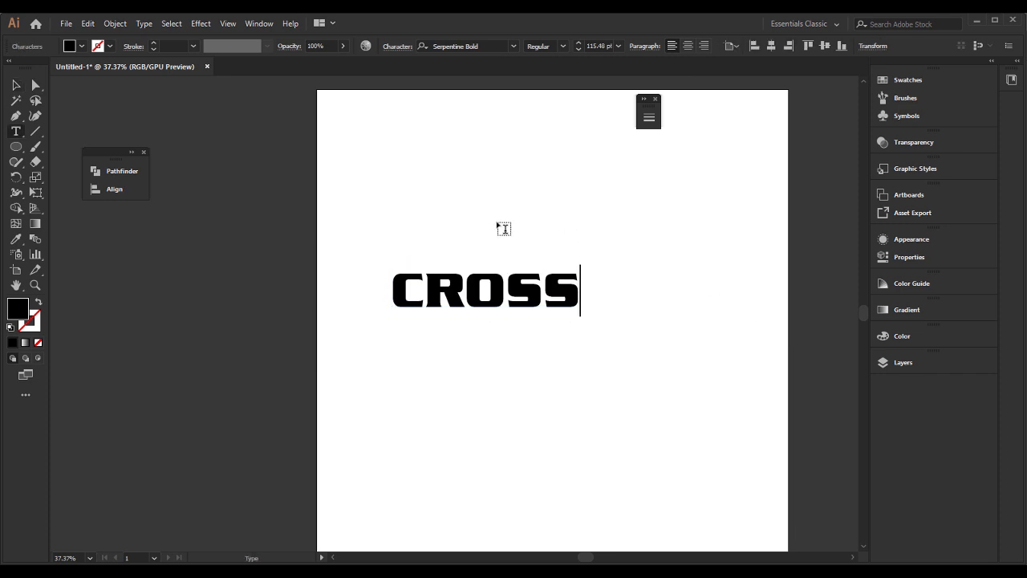
key(Escape)
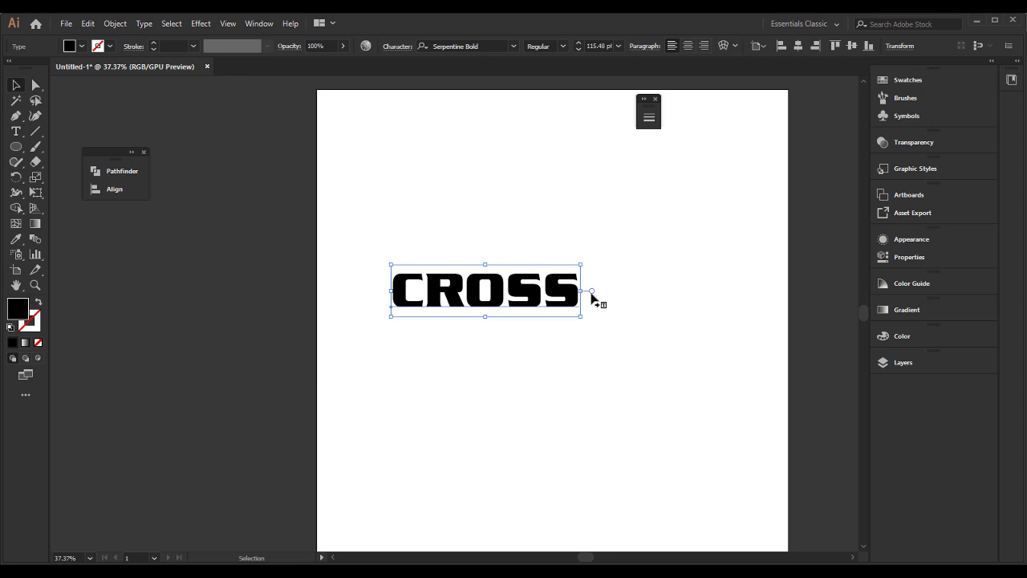
Step: Duplicate the CROSS text, change the copy to OVER, and place it close beneath CROSS with its first letter under the O
drag(560, 292, 587, 345)
key(t)
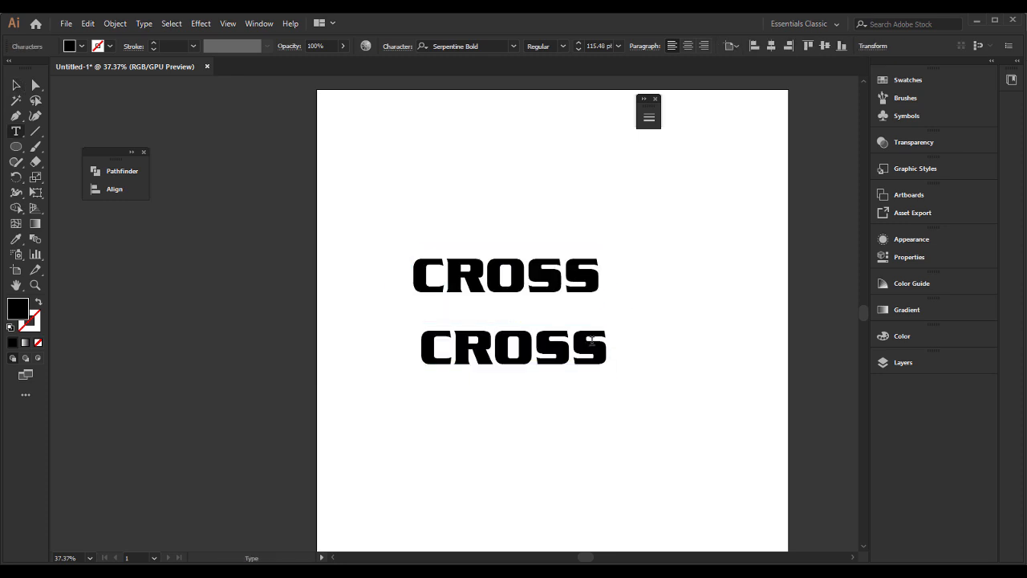
key(ctrl+a)
text(CROSS)
key(BackSpace)
key(BackSpace)
key(BackSpace)
key(BackSpace)
key(BackSpace)
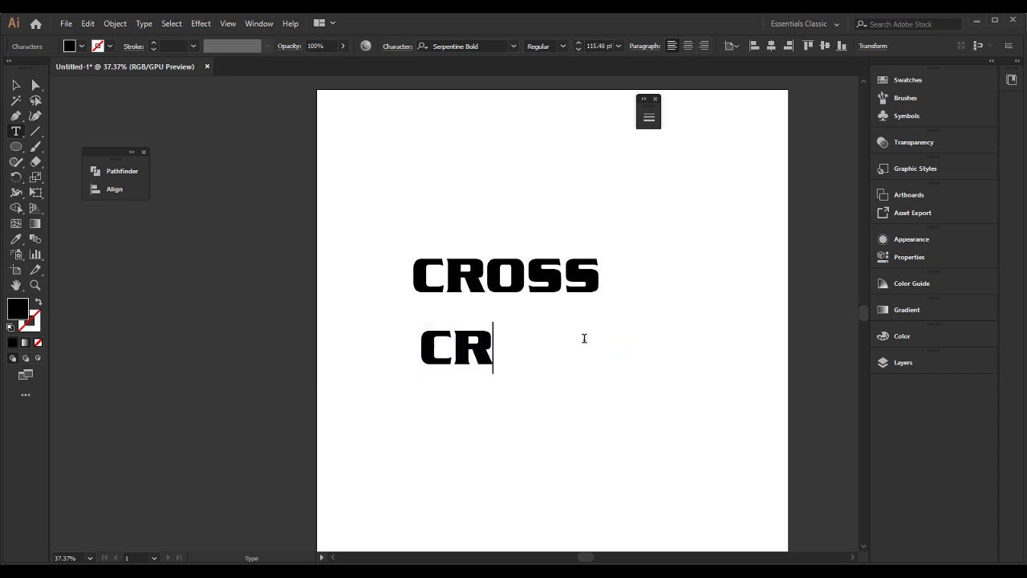
text(OVER)
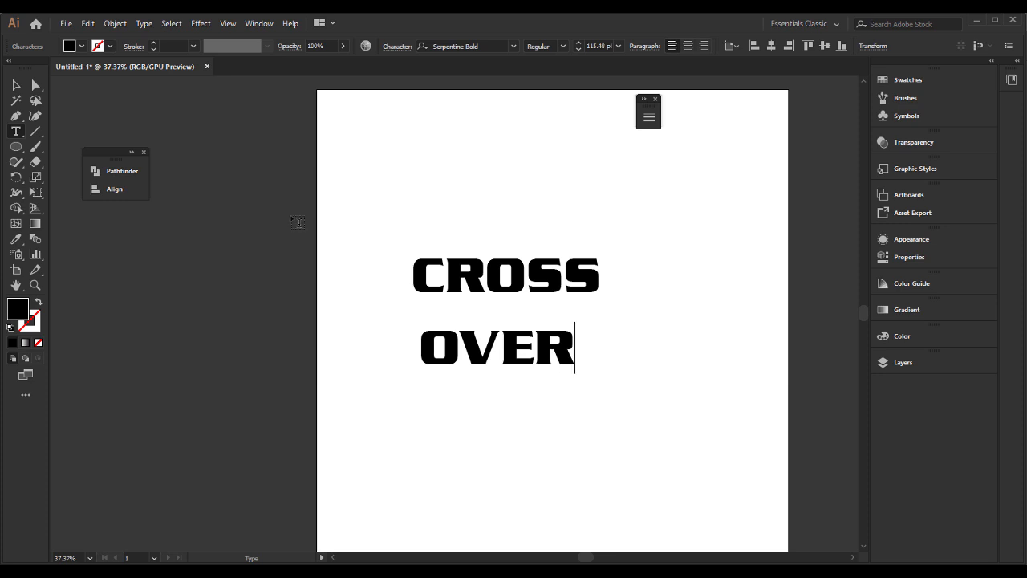
key(Escape)
drag(533, 341, 598, 308)
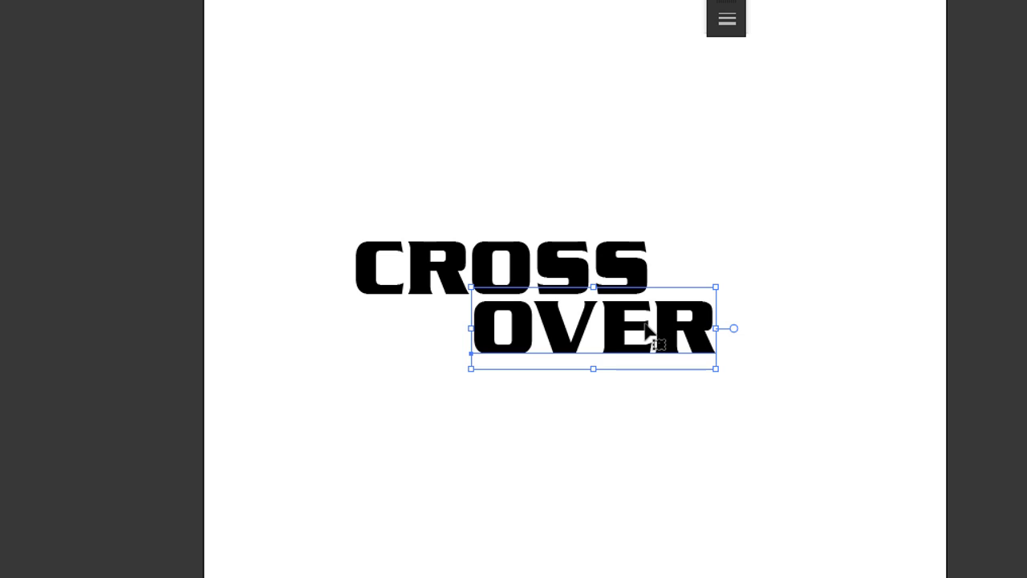
Step: Convert the OVER text to outlines and ungroup its letters
right_click(645, 323)
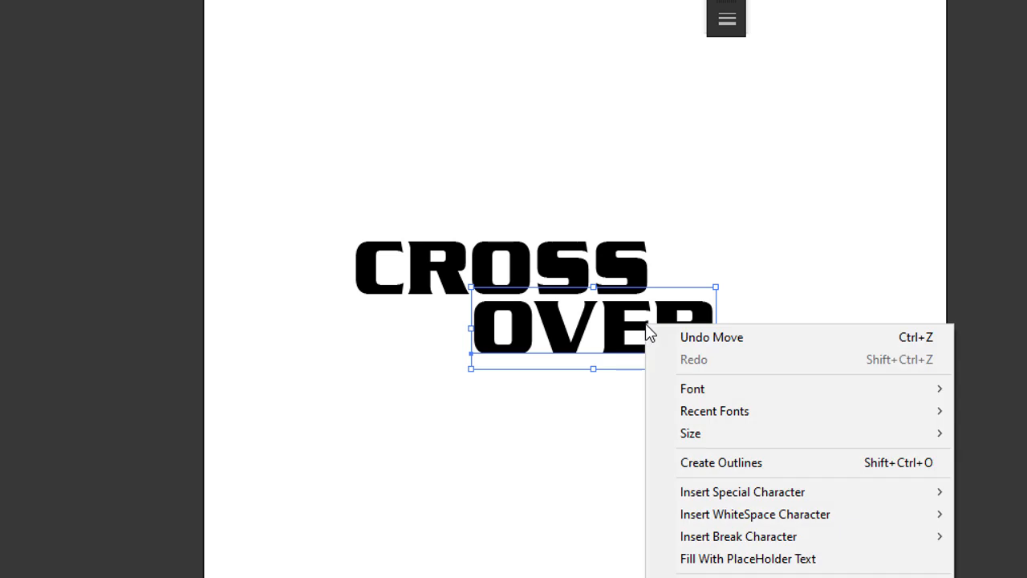
click(724, 471)
click(648, 360)
click(637, 353)
right_click(627, 351)
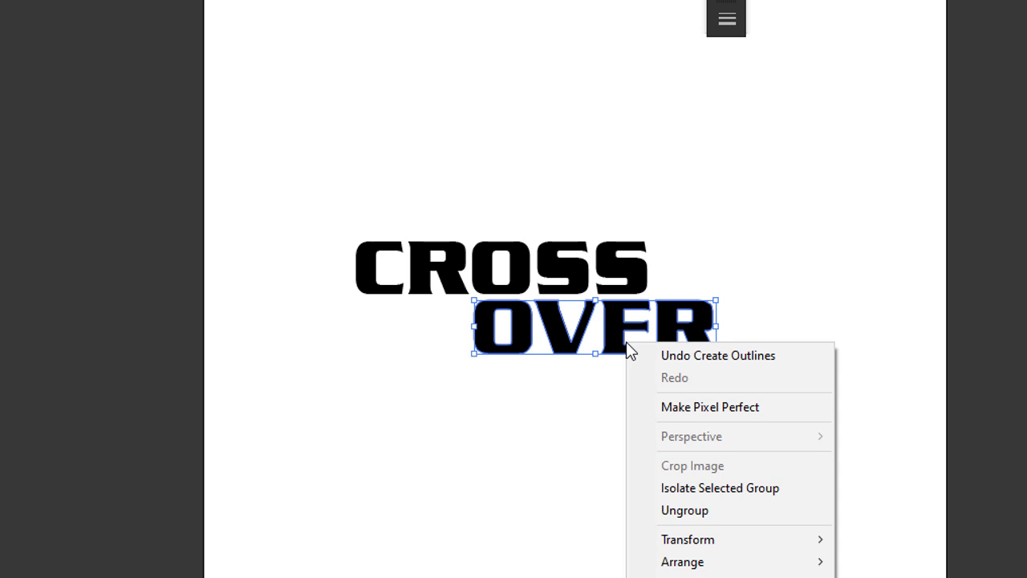
click(699, 518)
click(601, 476)
Step: Convert the CROSS text to outlines and ungroup it into separate letters
click(577, 280)
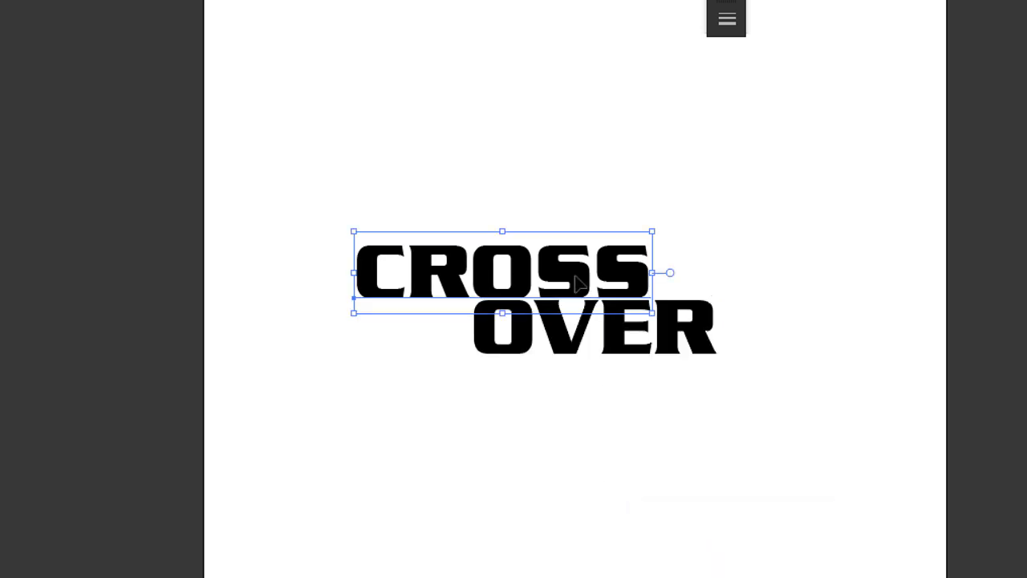
key(Up)
right_click(601, 279)
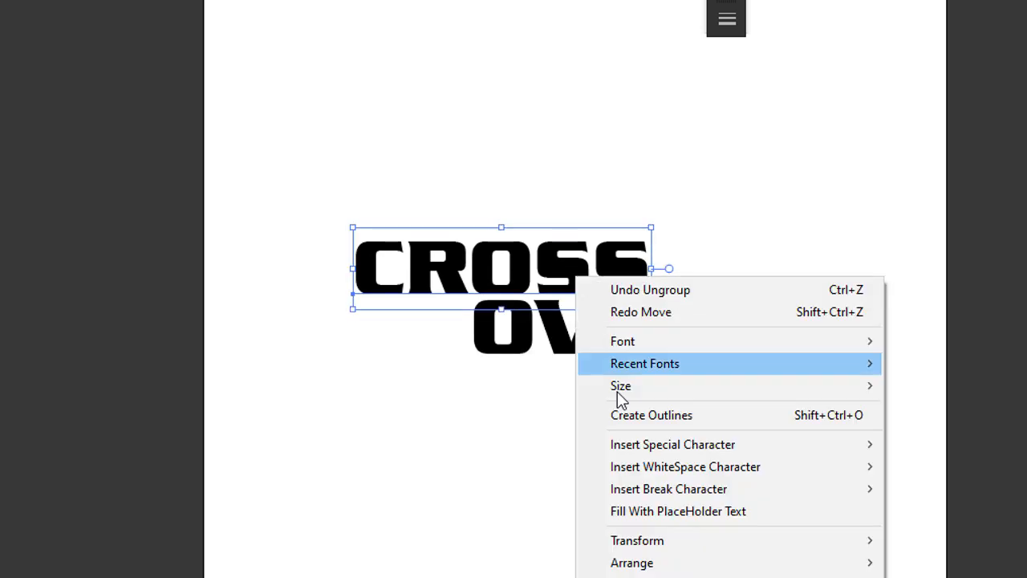
click(662, 418)
right_click(556, 248)
click(625, 414)
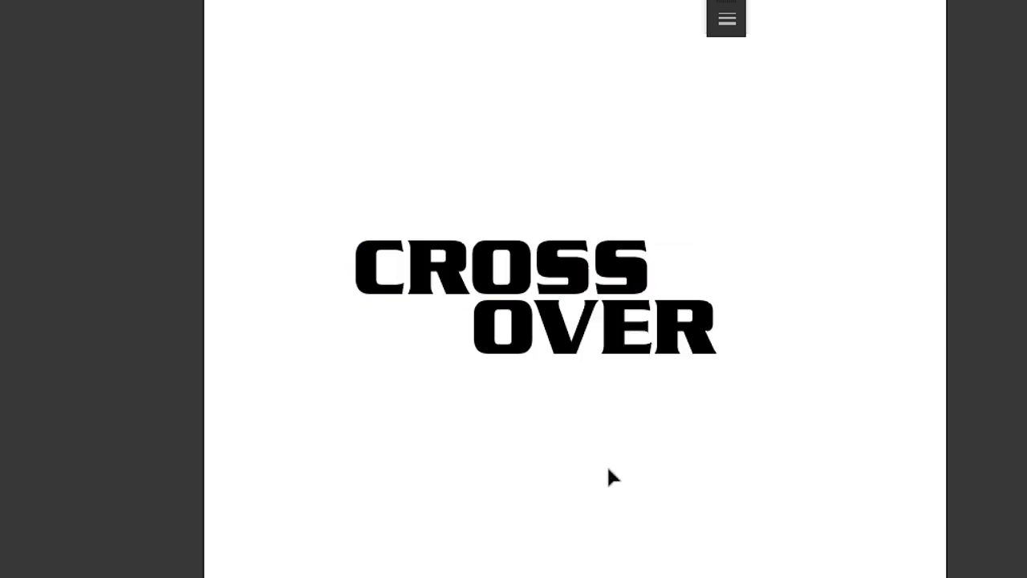
Step: Delete the O of OVER and select the O of CROSS for anchor-point editing with the Direct Selection tool
click(523, 325)
key(Delete)
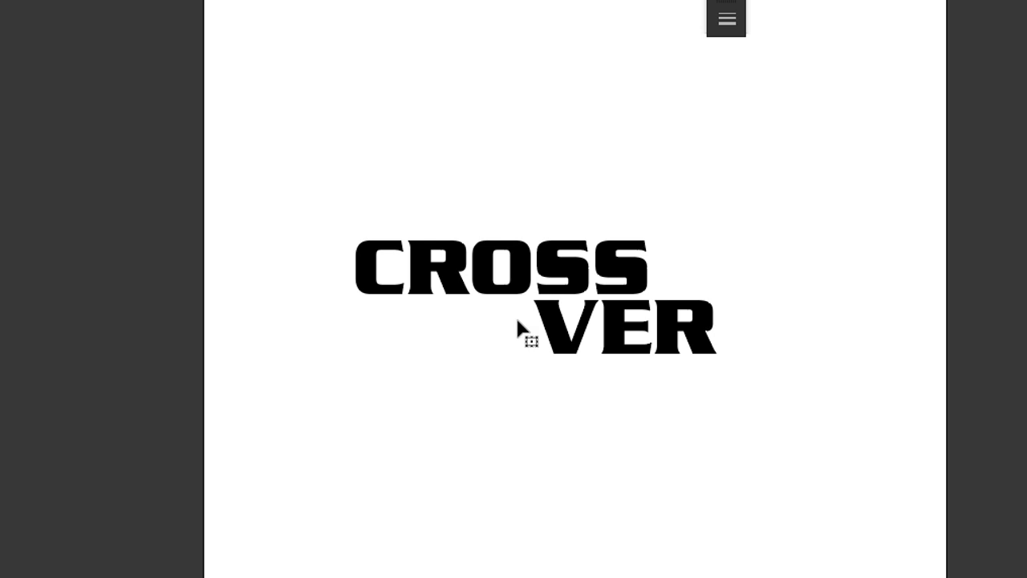
click(513, 273)
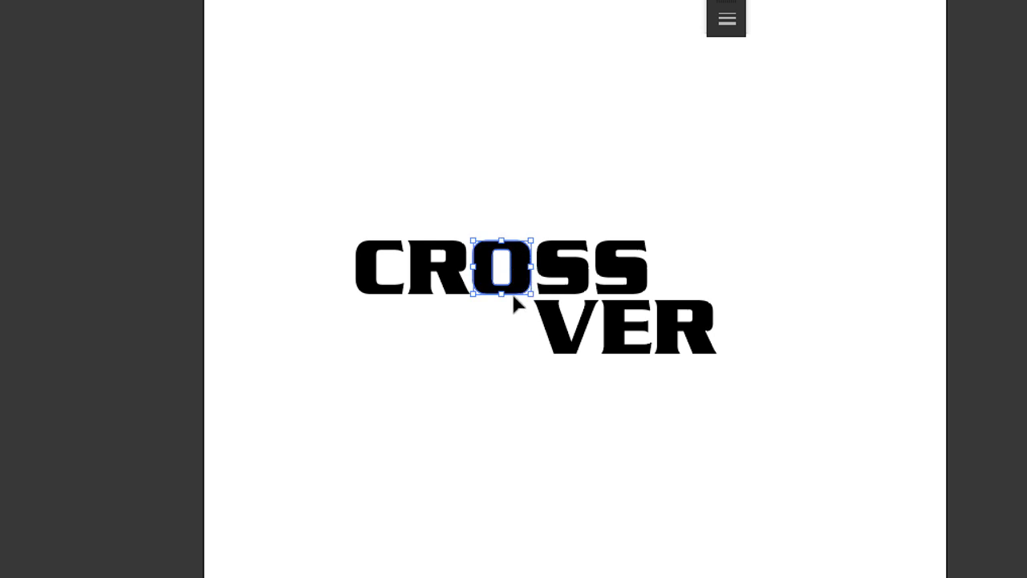
key(a)
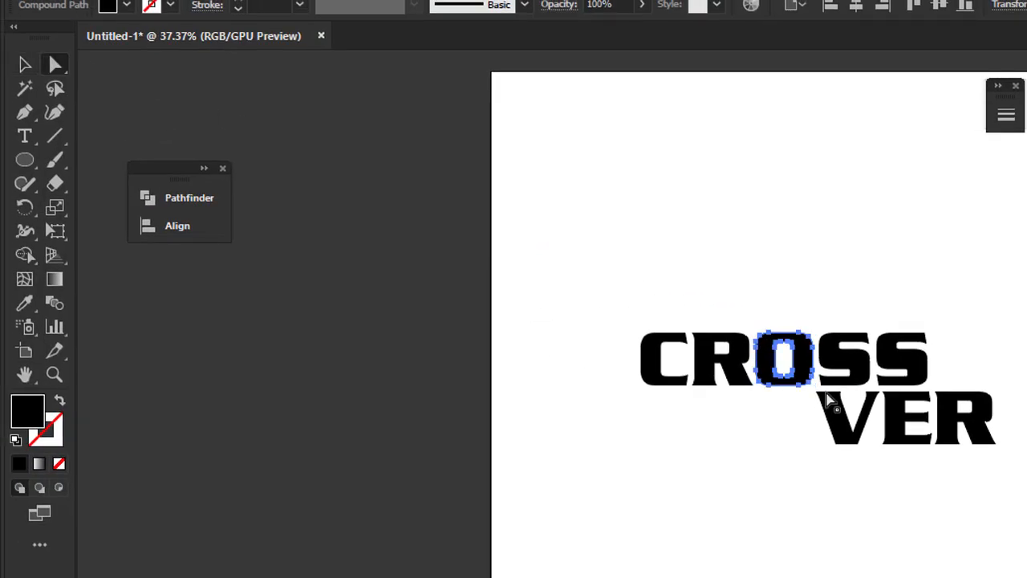
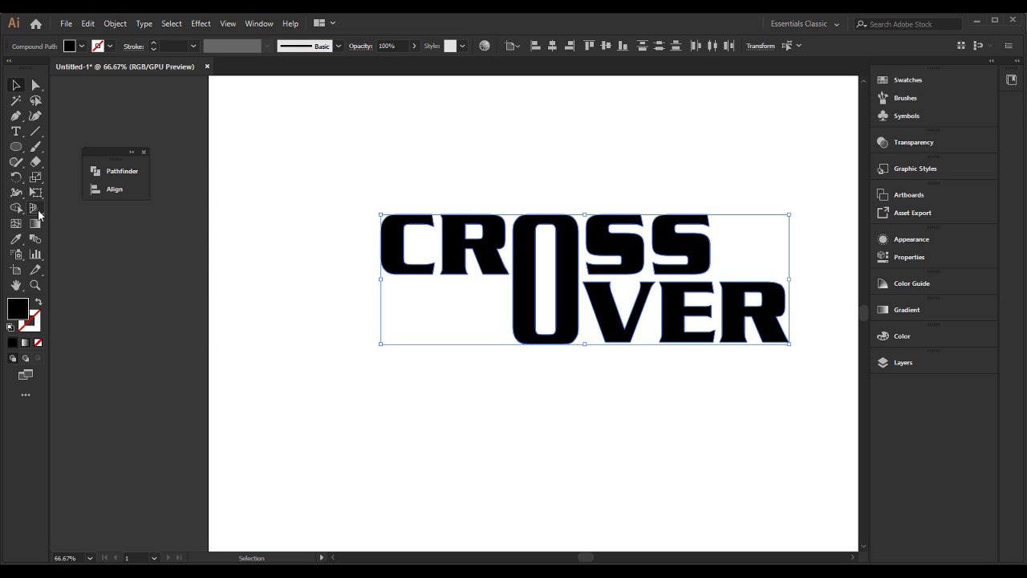
Step: Slant the whole CROSS OVER lettering to the right with Free Transform by skewing its upper edge
click(38, 193)
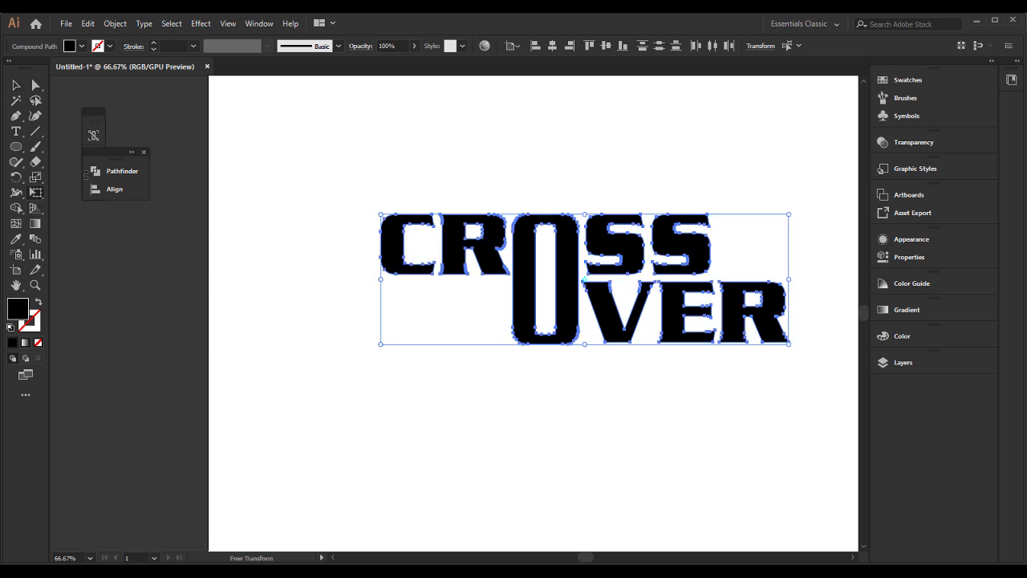
click(144, 151)
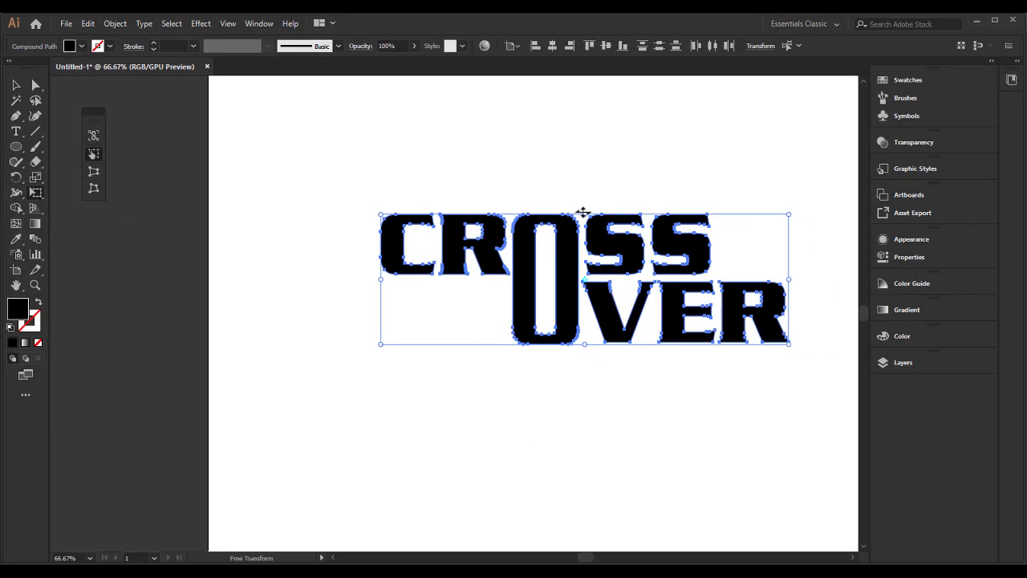
drag(583, 212, 602, 215)
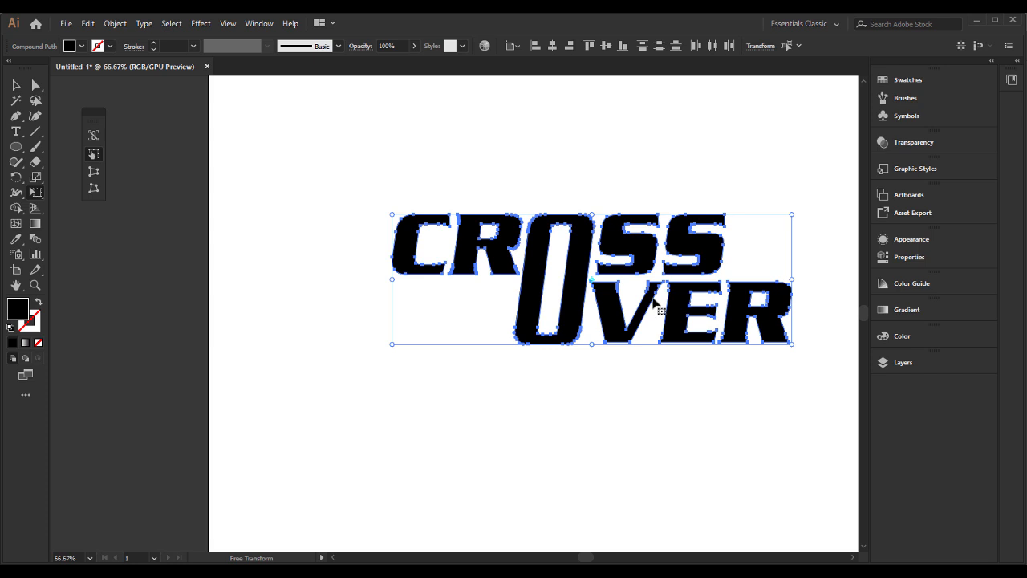
click(16, 85)
click(340, 166)
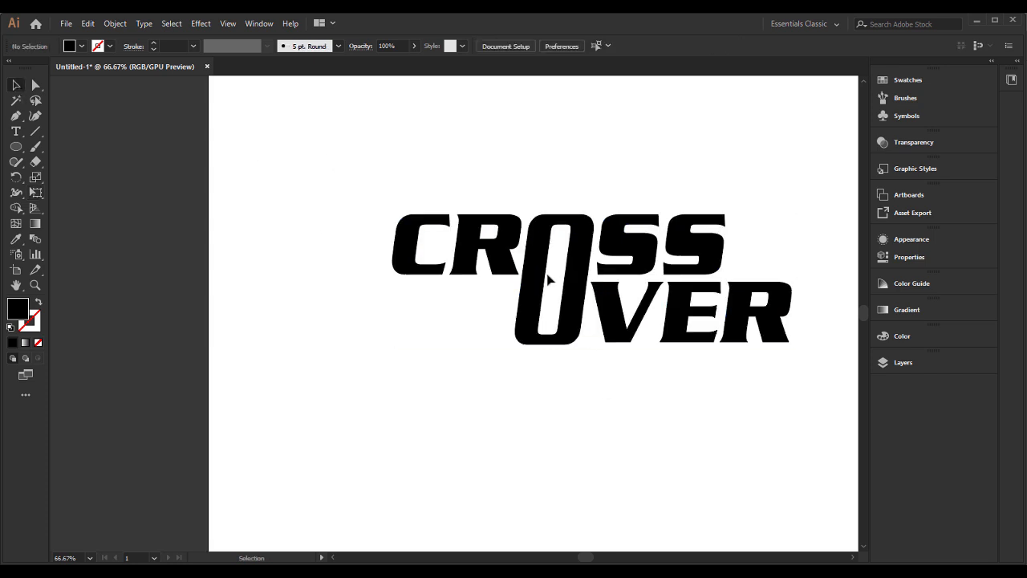
Step: Select the whole slanted CROSS OVER lettering and cut it from the artboard
click(581, 278)
drag(346, 178, 808, 372)
key(a)
key(v)
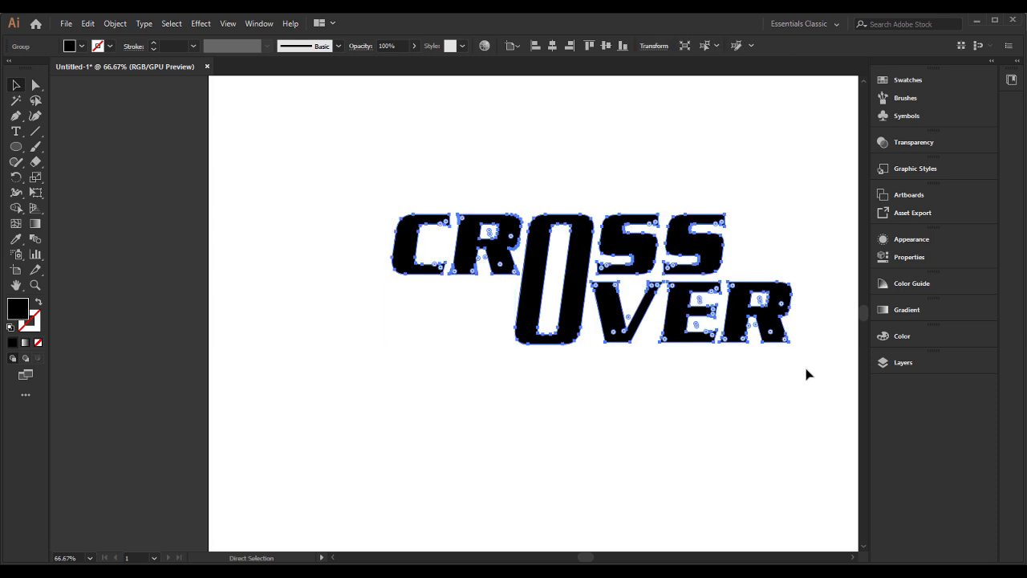
key(Delete)
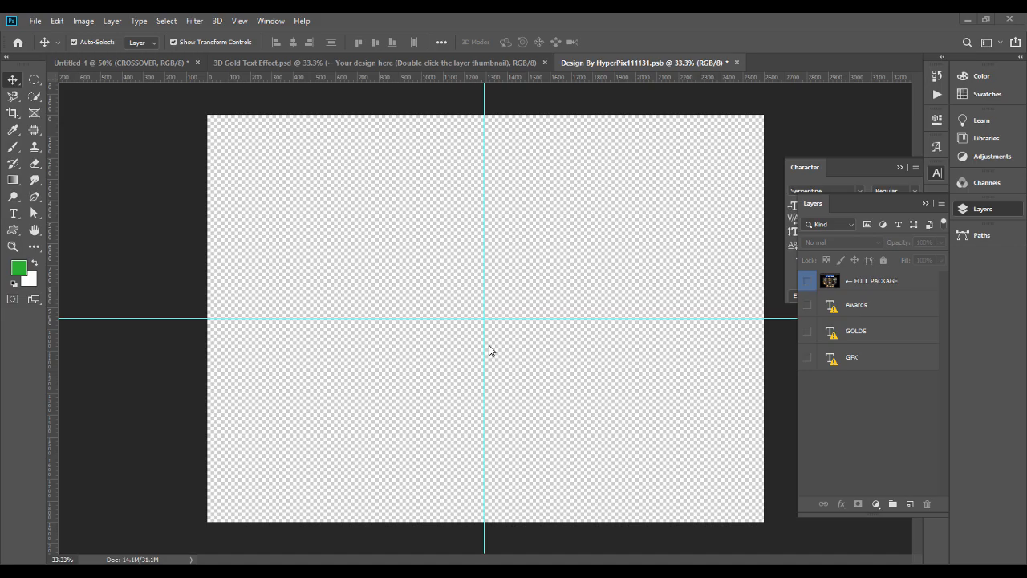
Step: Switch to Photoshop, paste the lettering into Design By HyperPix111131.psb as a Smart Object, shift it slightly right, and save the document
key(ctrl+v)
key(Return)
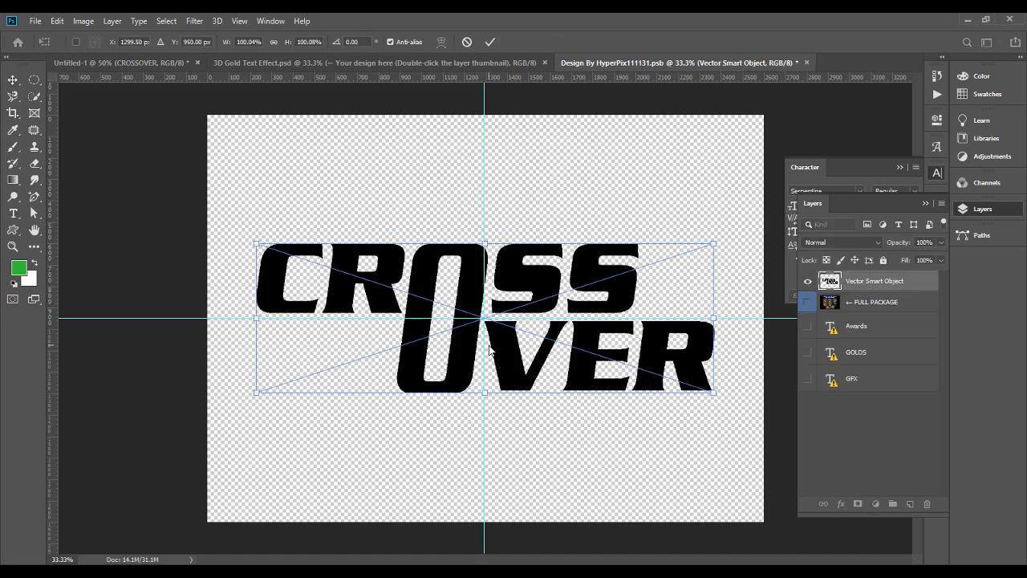
key(Return)
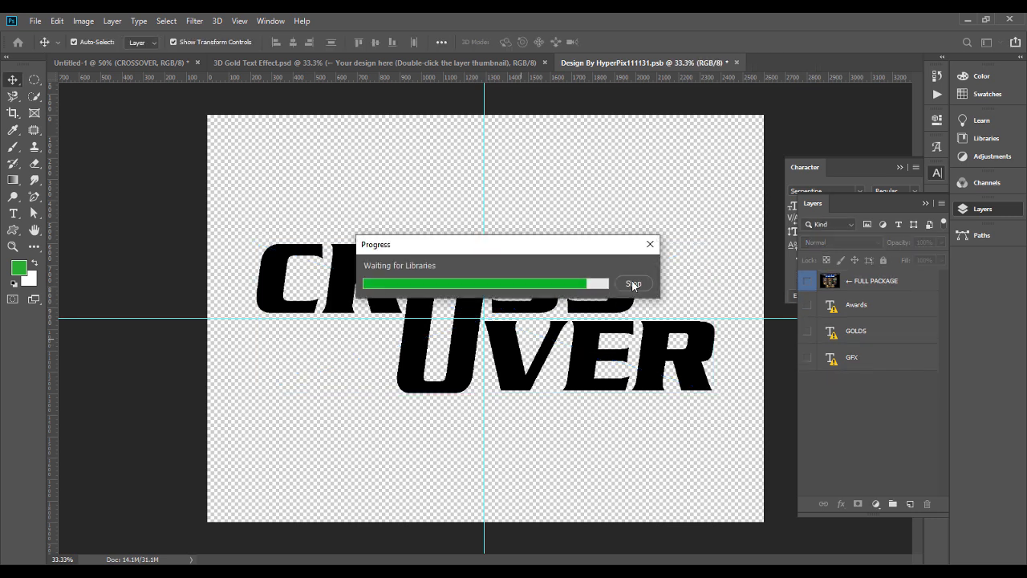
drag(607, 293, 615, 293)
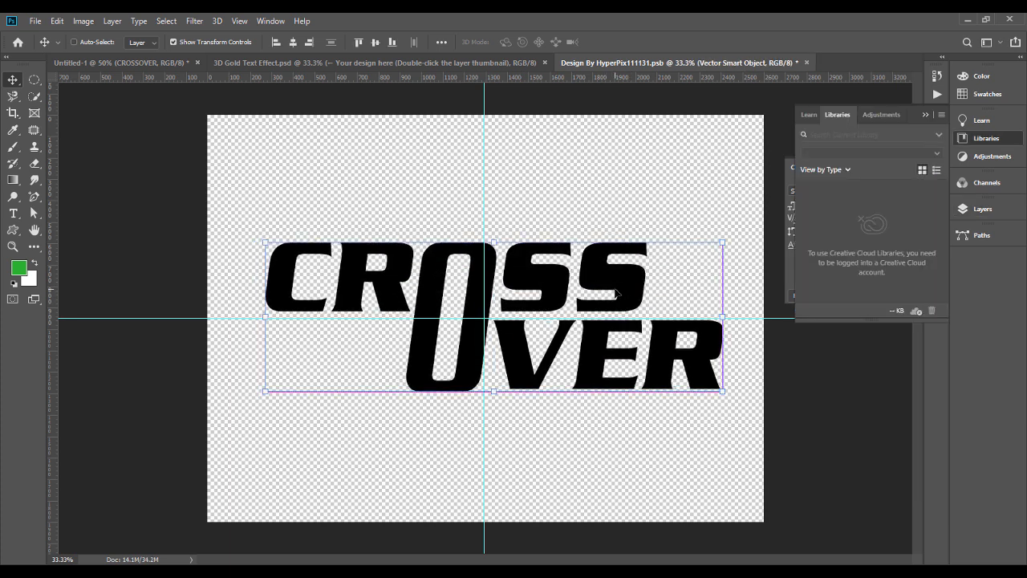
key(ctrl+s)
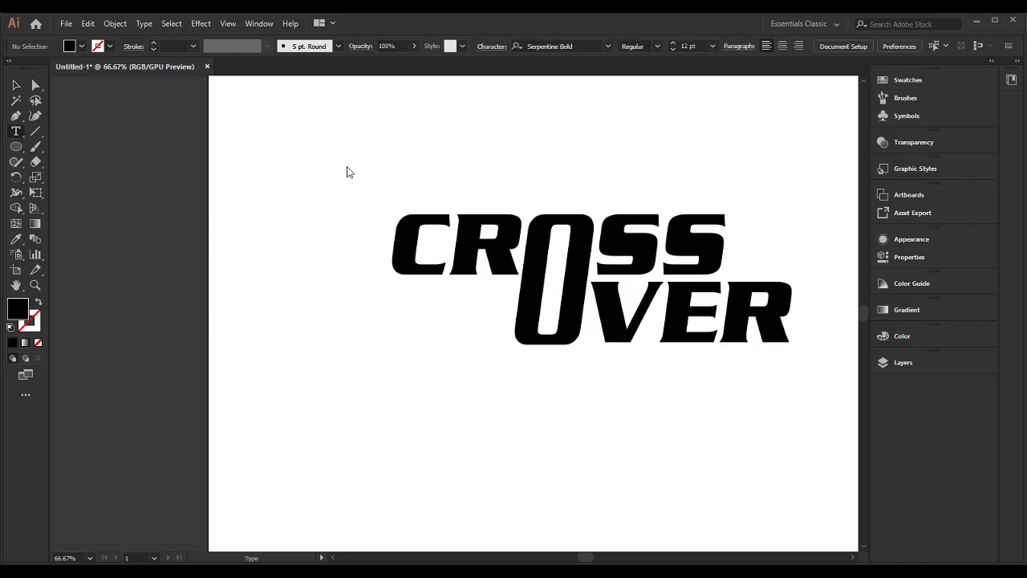
Step: Switch to Illustrator, add a CROSS OVER text line above the slanted lettering, and set its font to Harabara Bold
click(348, 165)
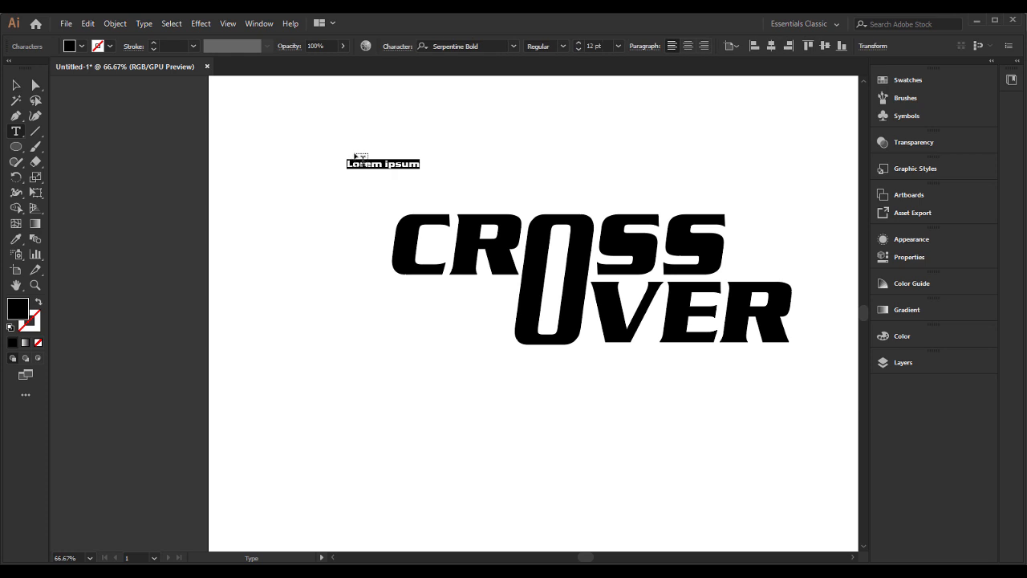
text(c)
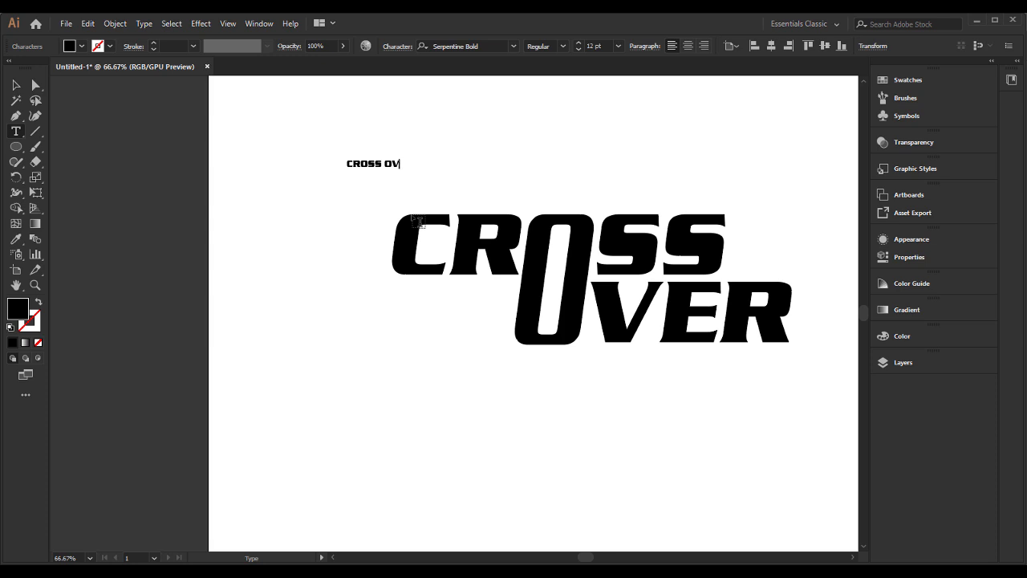
click(16, 84)
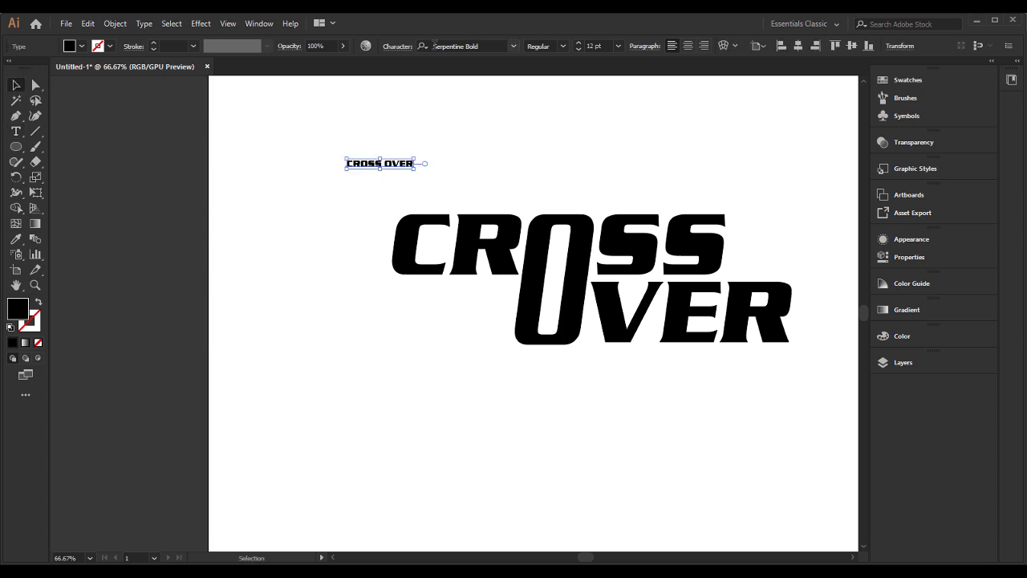
click(480, 45)
text(H)
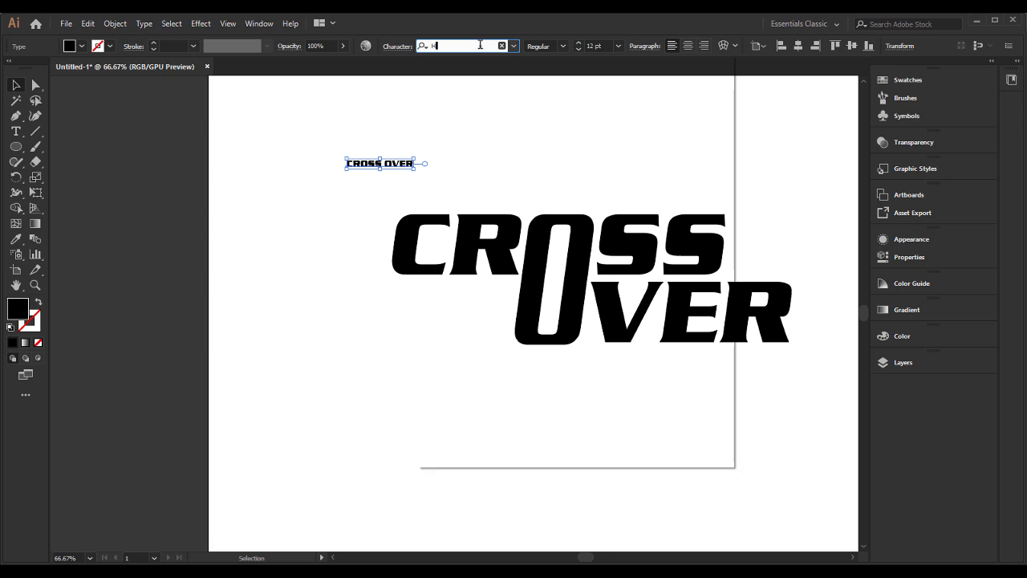
text(ARA)
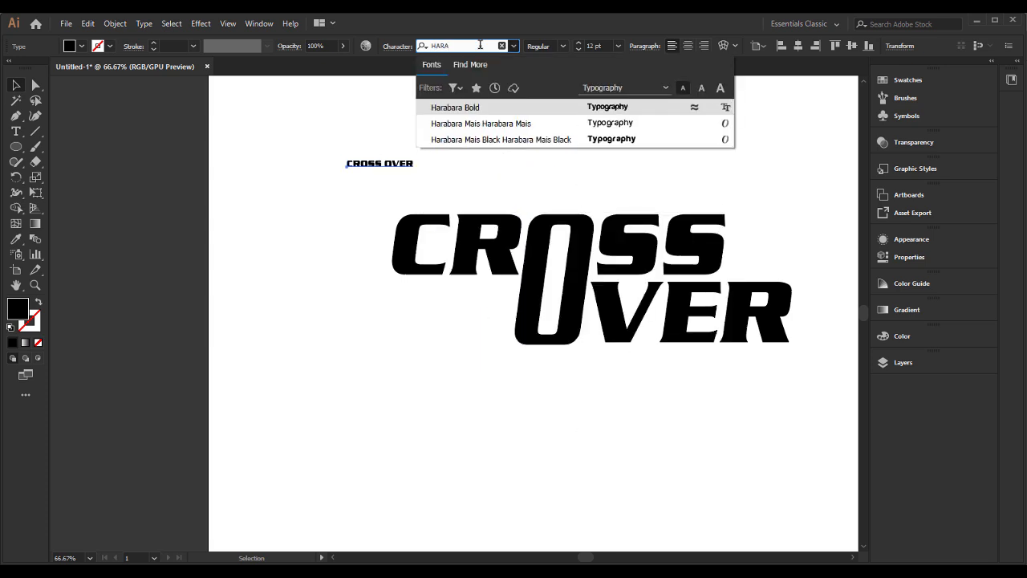
click(574, 109)
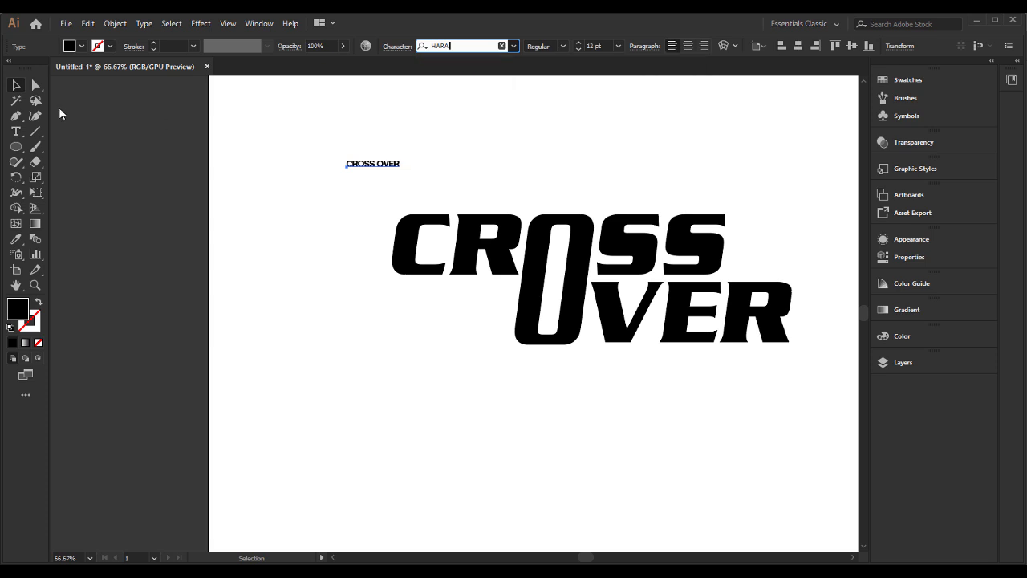
Step: Enlarge the new CROSS OVER text to about 63.5 pt and change its case to lowercase
drag(401, 161, 627, 121)
right_click(488, 143)
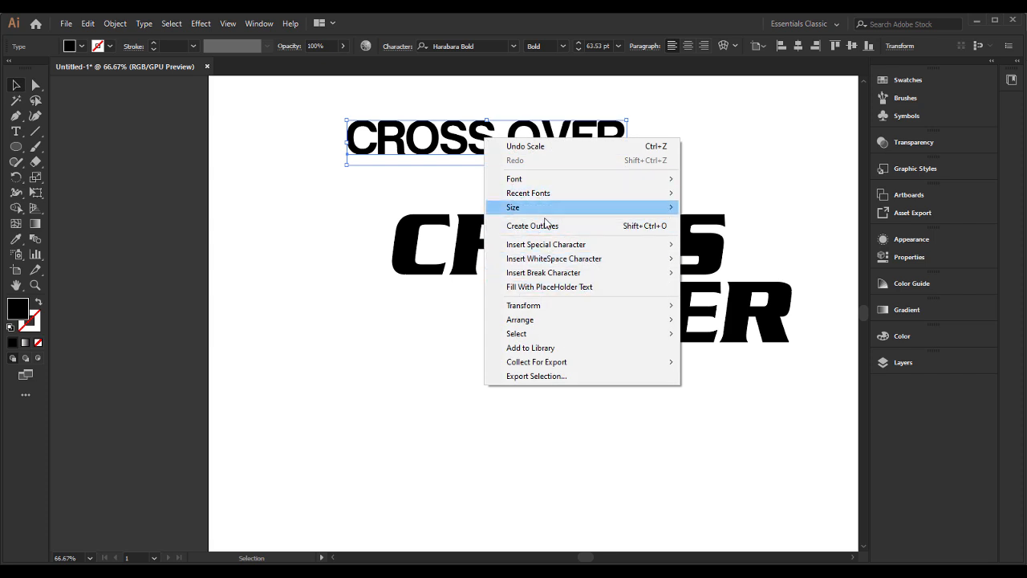
click(148, 25)
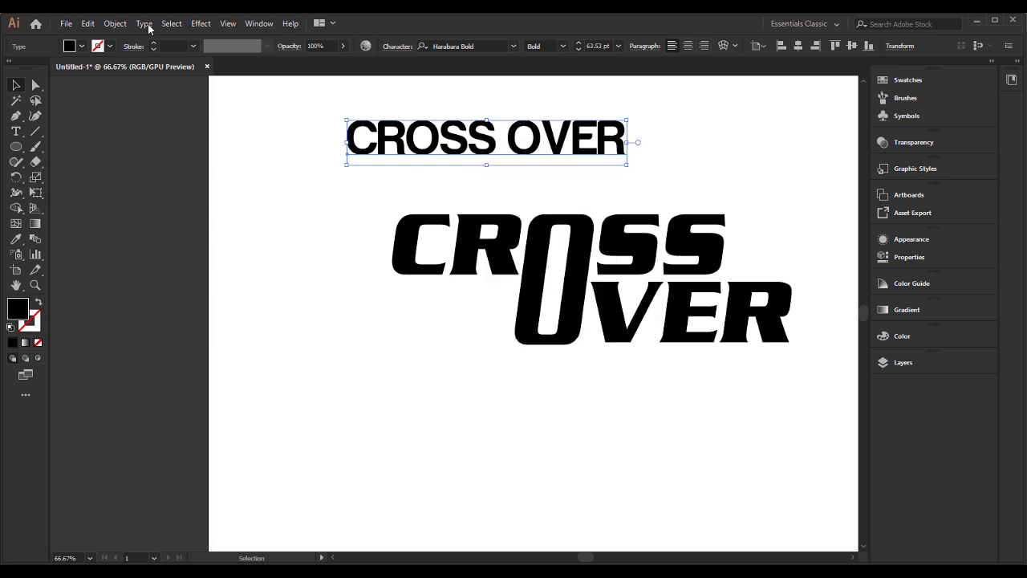
click(149, 25)
mouse_move(252, 223)
click(363, 235)
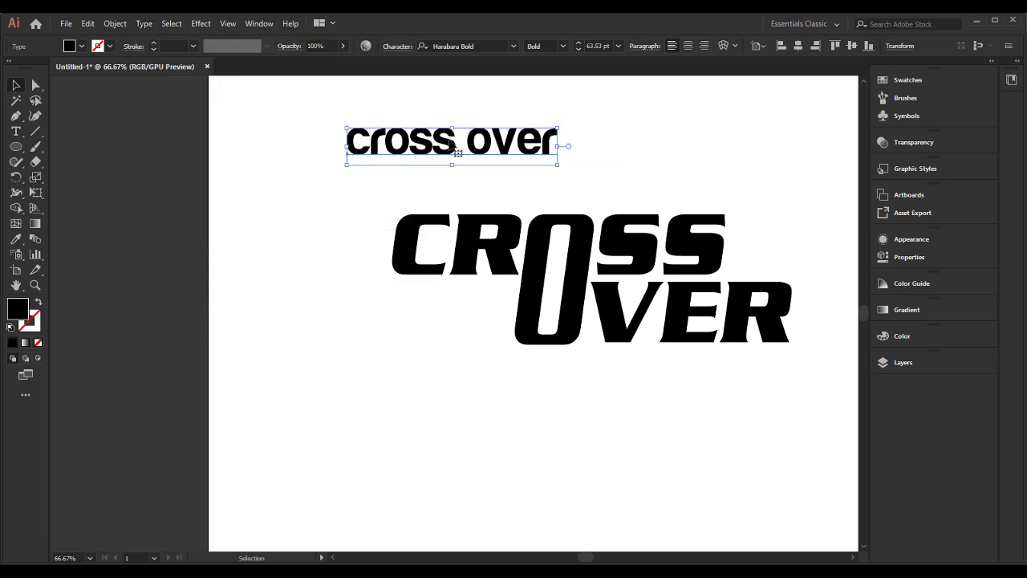
Step: Delete the word over from the lowercase text line, leaving only cross
double_click(469, 144)
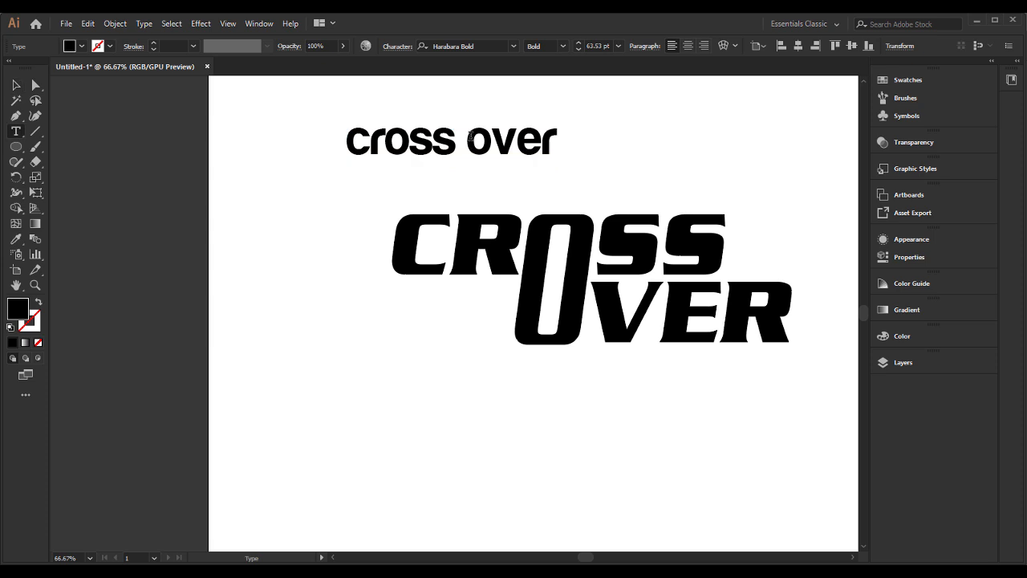
drag(467, 141, 595, 140)
key(BackSpace)
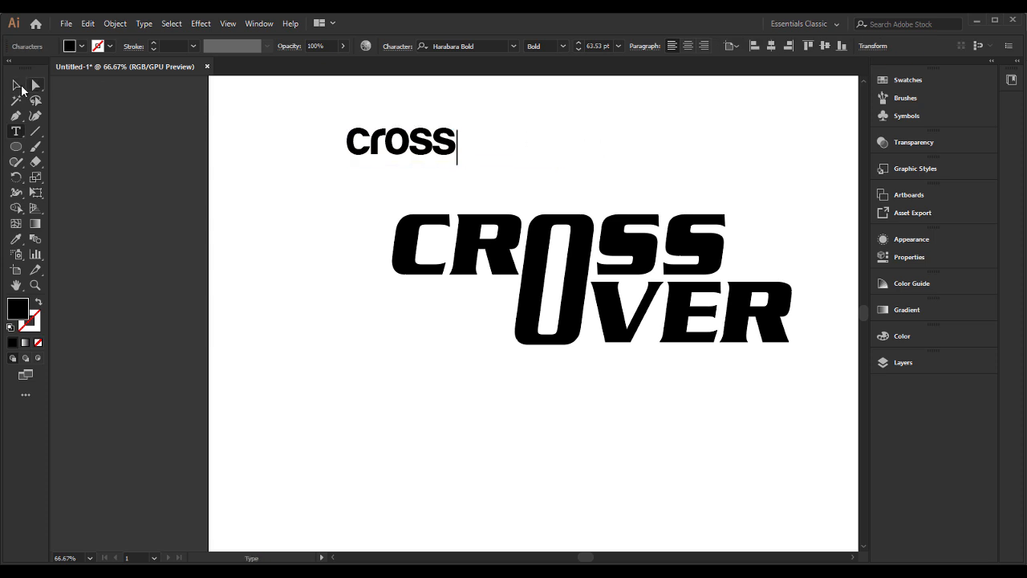
click(18, 86)
Step: Duplicate the cross text directly beneath the original and change the copy to lowercase over
click(383, 146)
drag(384, 146, 384, 187)
key(t)
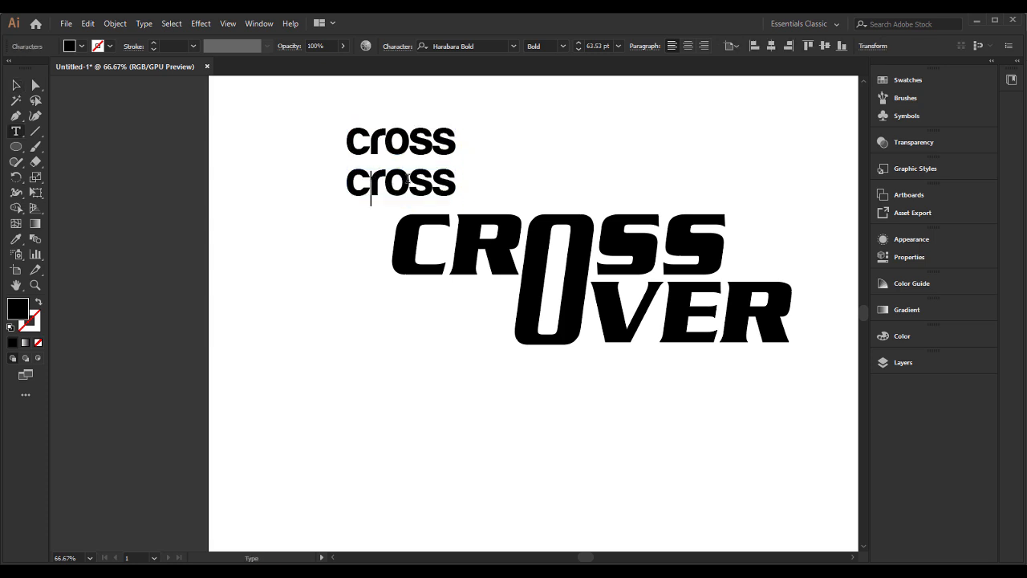
double_click(409, 179)
text(OVER)
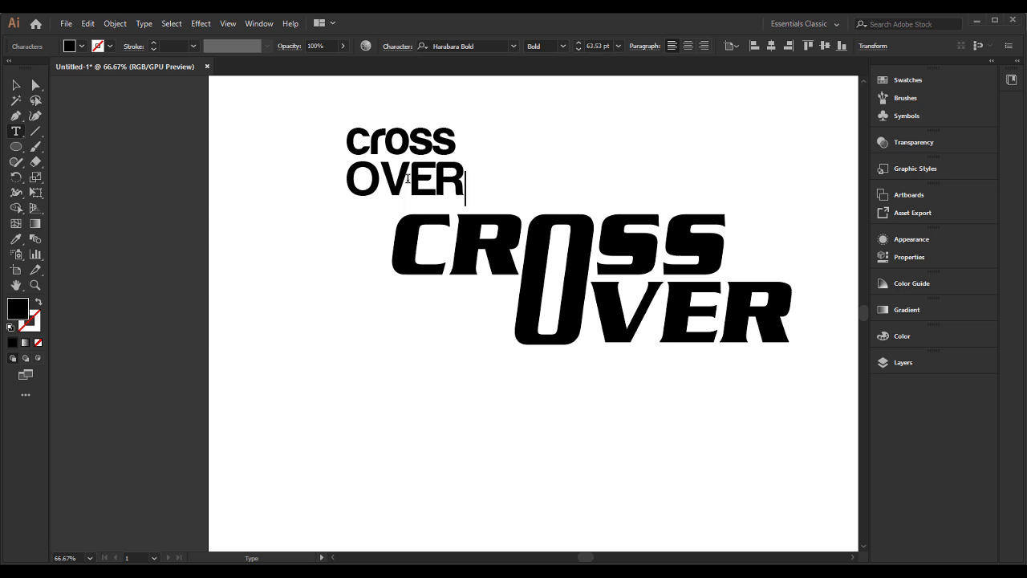
key(BackSpace)
key(BackSpace)
key(BackSpace)
key(BackSpace)
text(o)
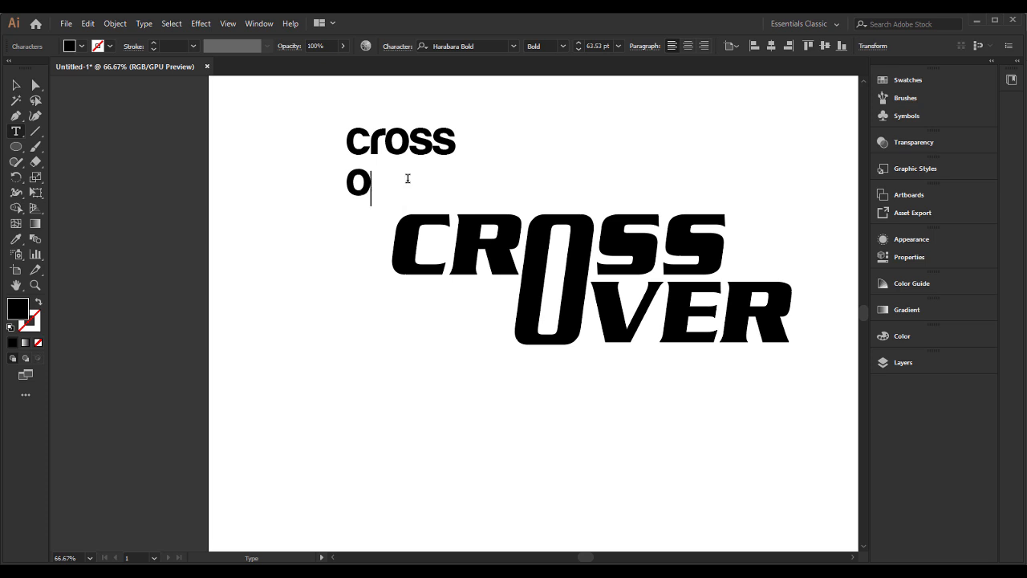
text(ver)
click(13, 83)
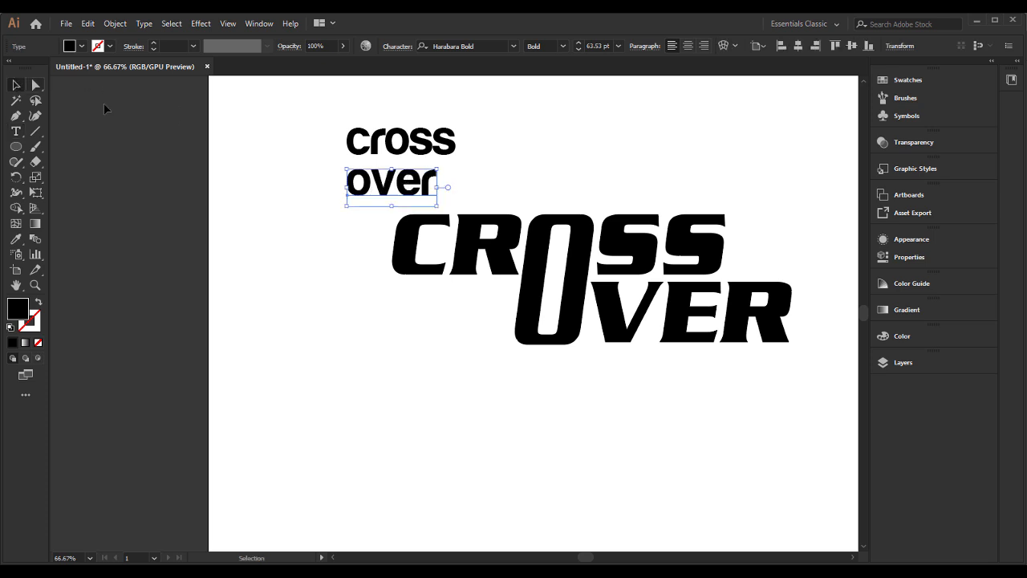
Step: Place over close beneath cross, offset slightly to the right, and enlarge both words together to about 91 pt
drag(419, 186, 432, 173)
drag(312, 118, 504, 189)
drag(660, 328, 762, 338)
Step: Convert the lowercase cross and over texts to outlines and ungroup them into separate letters
right_click(645, 329)
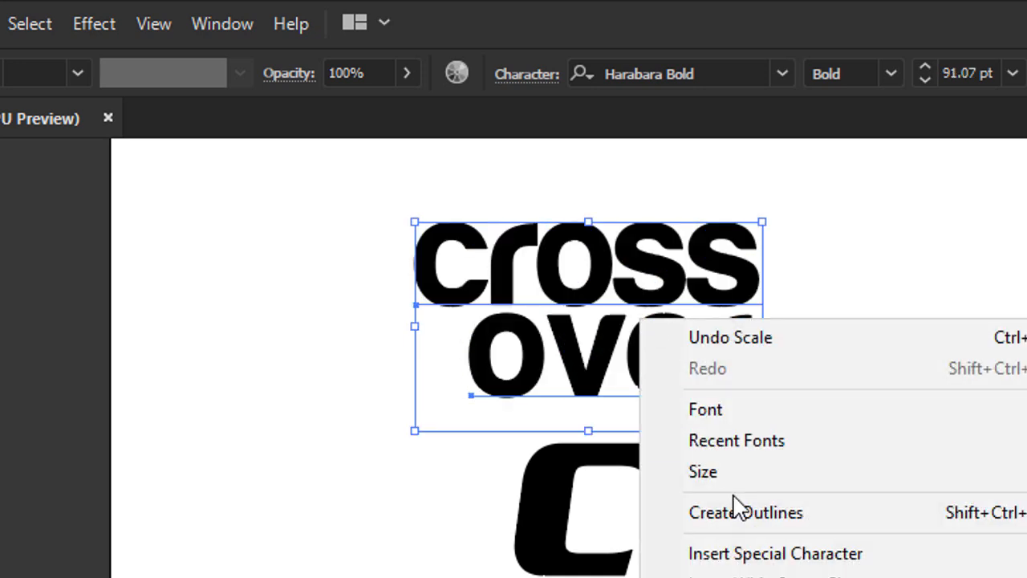
click(711, 507)
click(509, 305)
right_click(495, 286)
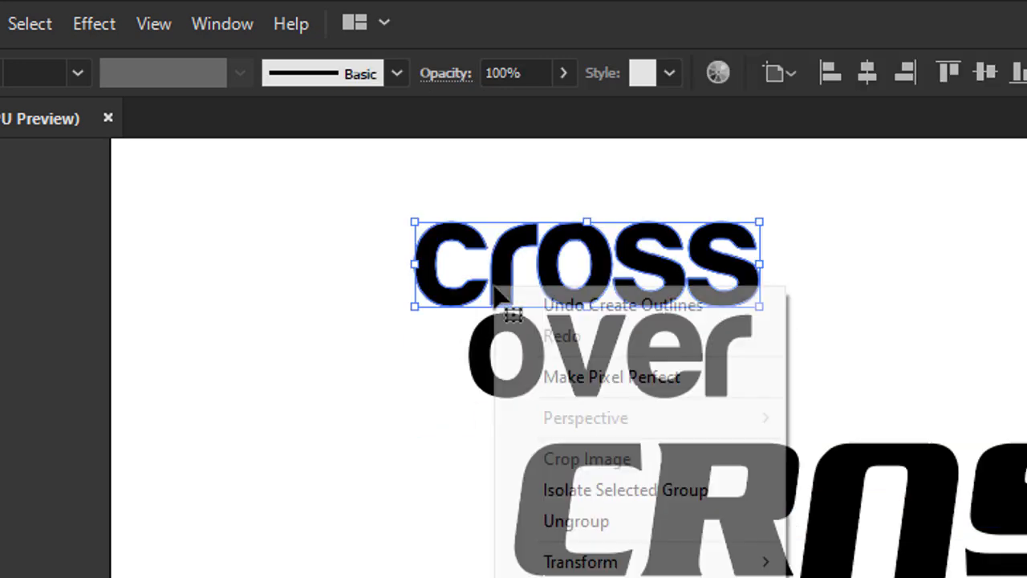
click(608, 522)
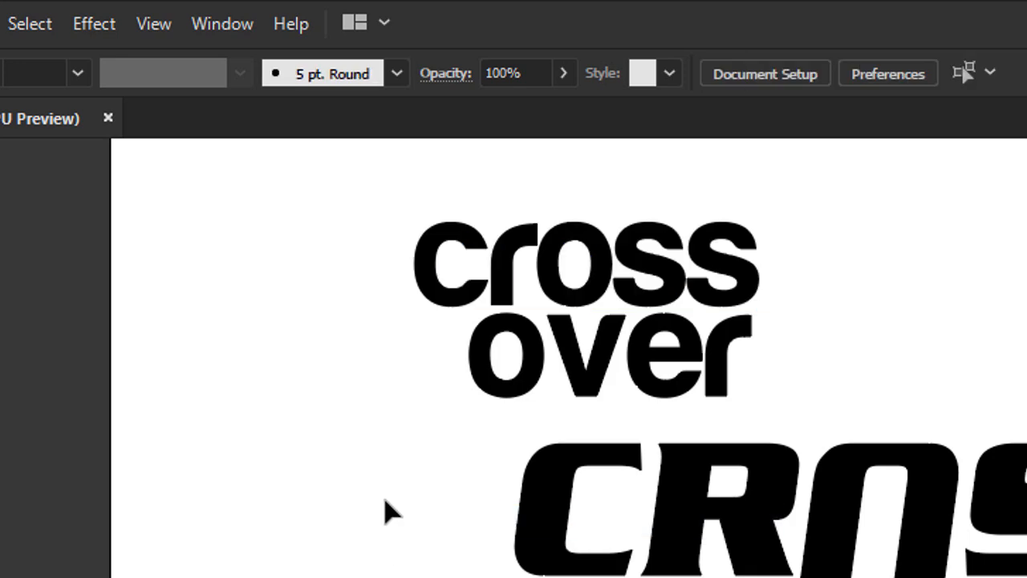
right_click(588, 391)
click(682, 577)
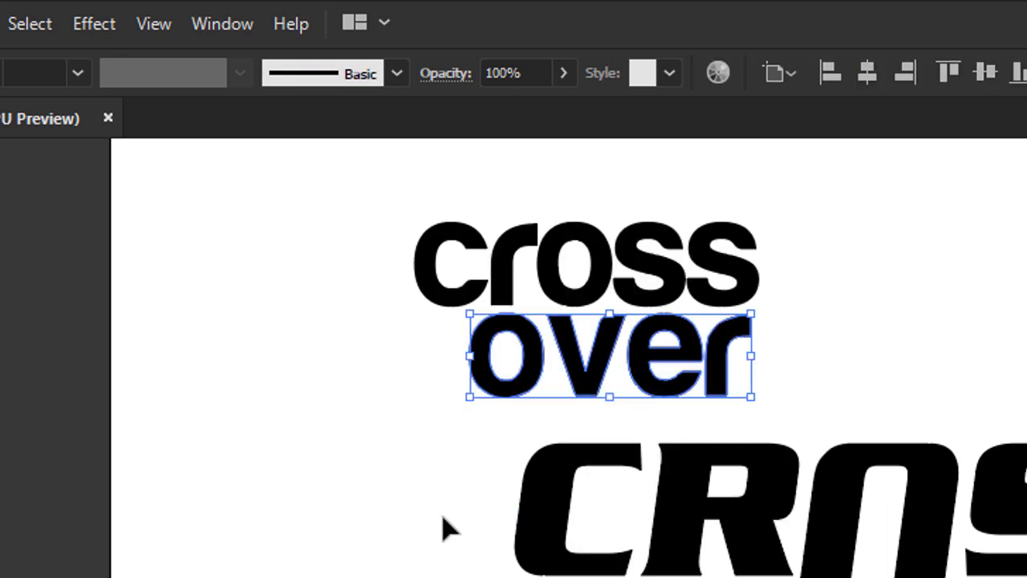
click(442, 516)
Step: Extend the stem of the r in cross downward into the o of over by moving its two lower anchor points
click(517, 305)
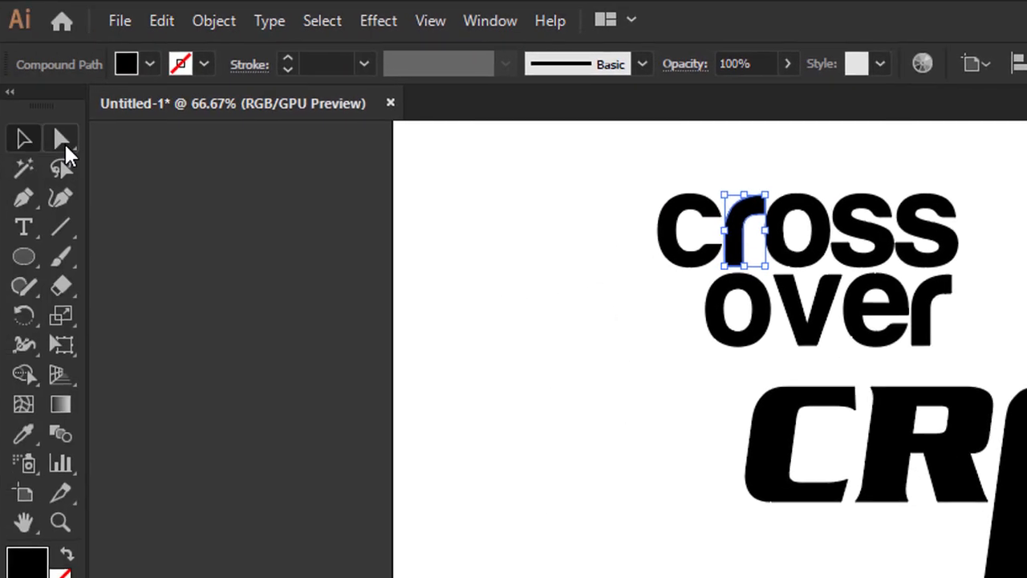
click(64, 142)
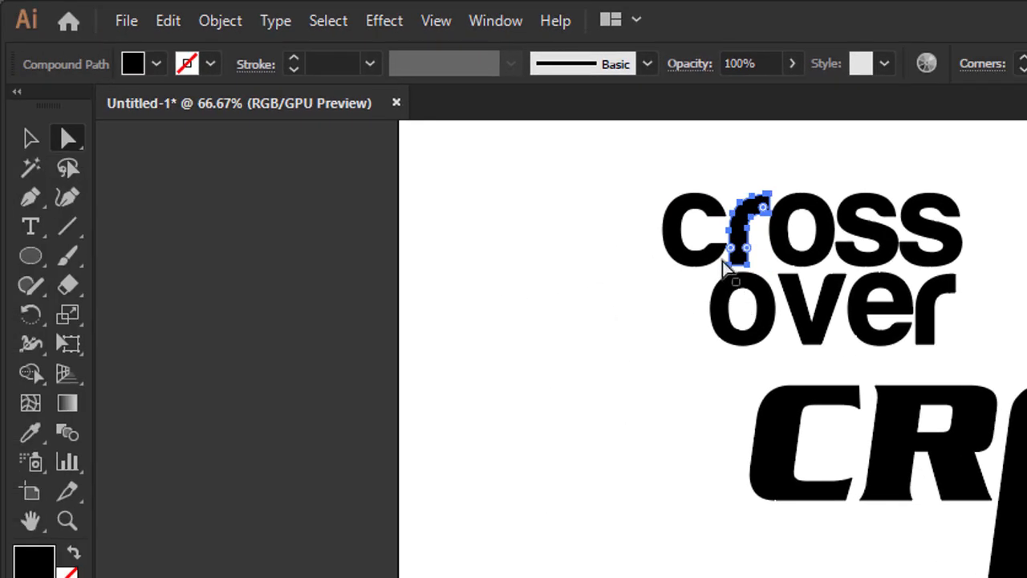
click(748, 272)
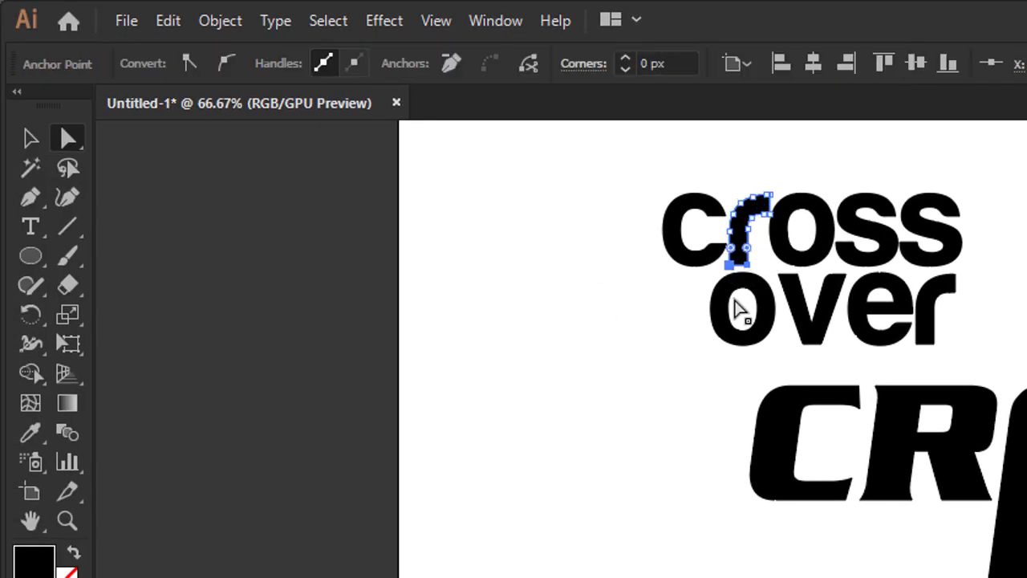
key(shift+Down)
key(shift+Down)
key(shift+Down)
key(shift+Down)
key(shift+Down)
key(shift+Down)
key(shift+Down)
key(shift+Down)
key(shift+Down)
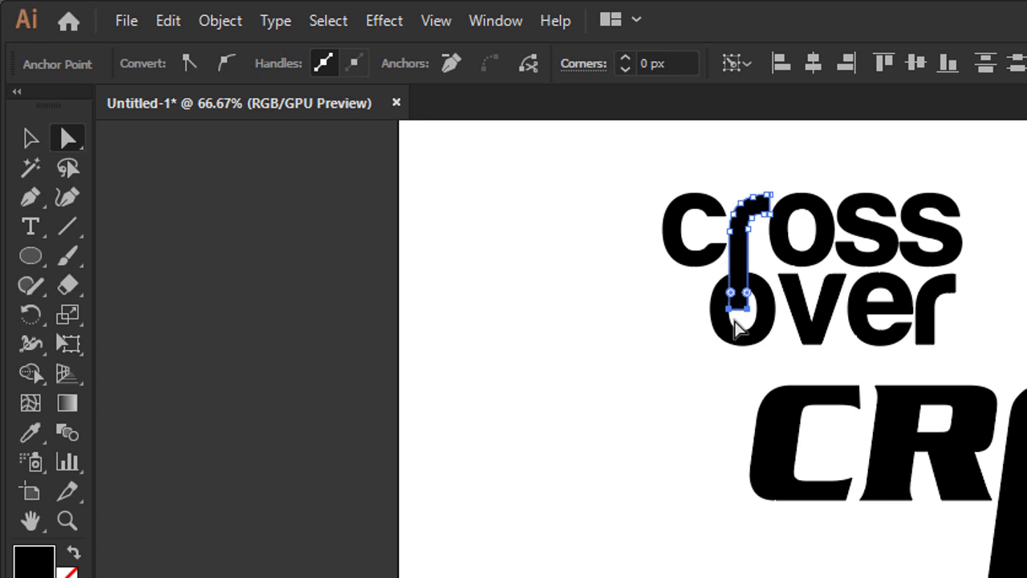
click(29, 136)
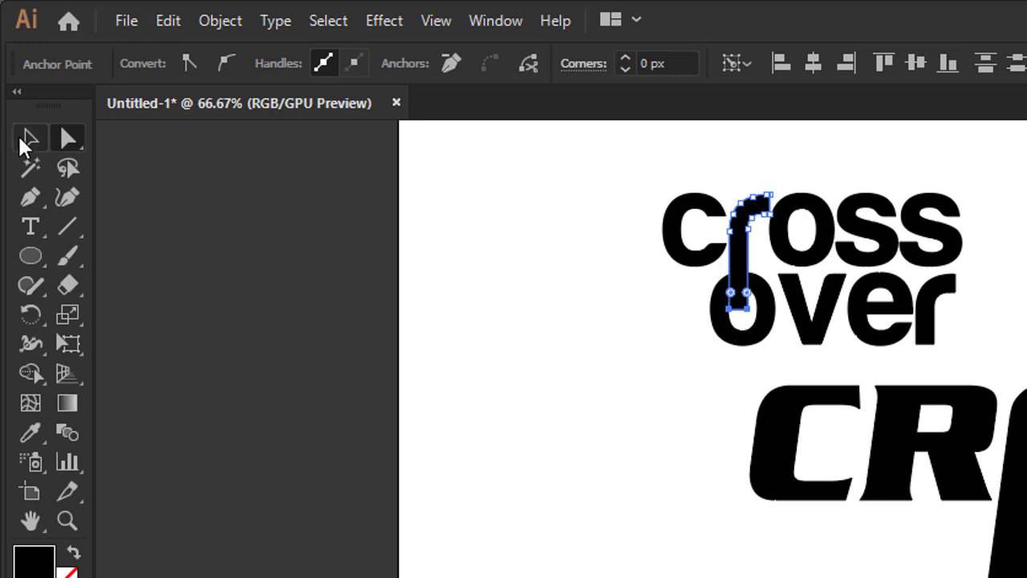
click(498, 436)
Step: Nudge all the letters of over slightly left so the o is centred on the extended stem of the r above
drag(939, 326, 797, 377)
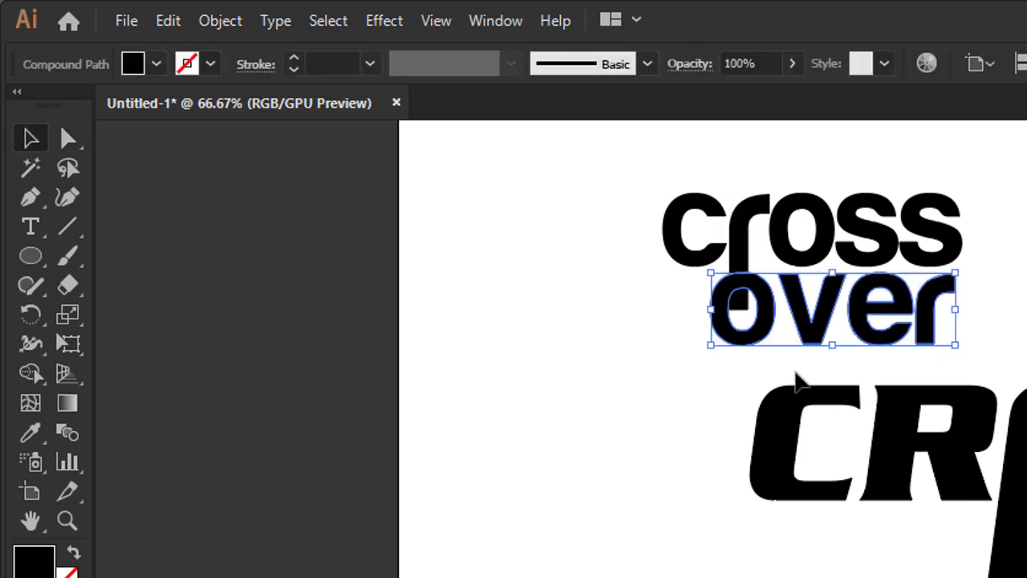
key(Left)
key(Left)
key(Left)
key(Left)
key(Left)
key(Left)
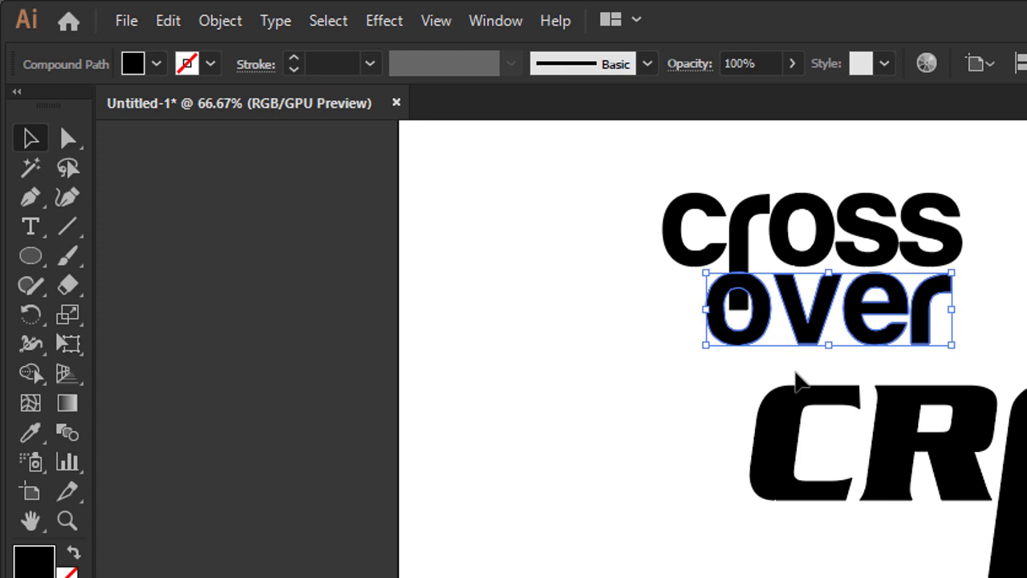
click(672, 404)
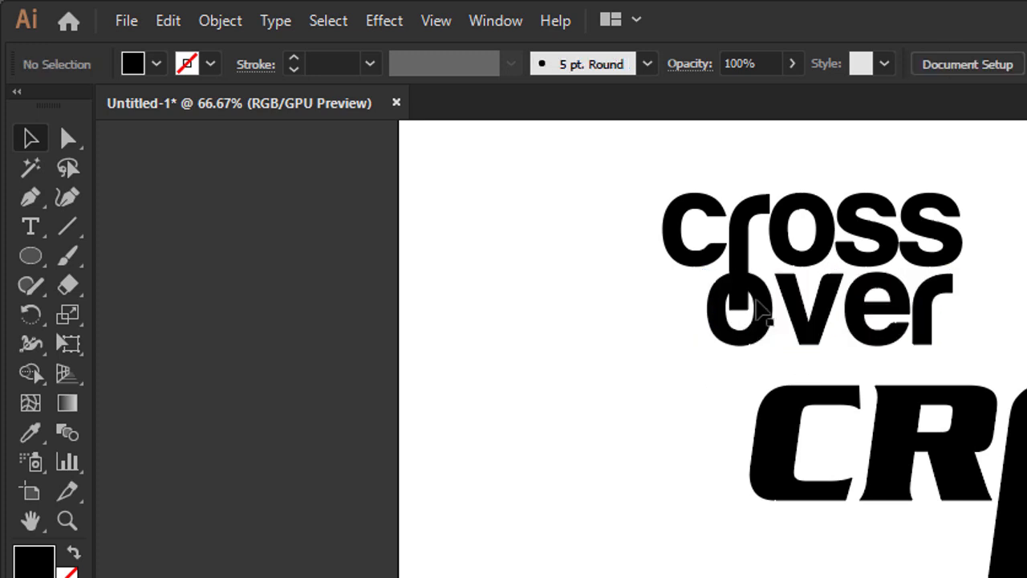
Step: Create an offset path of 3 px around the extended r in cross
click(760, 308)
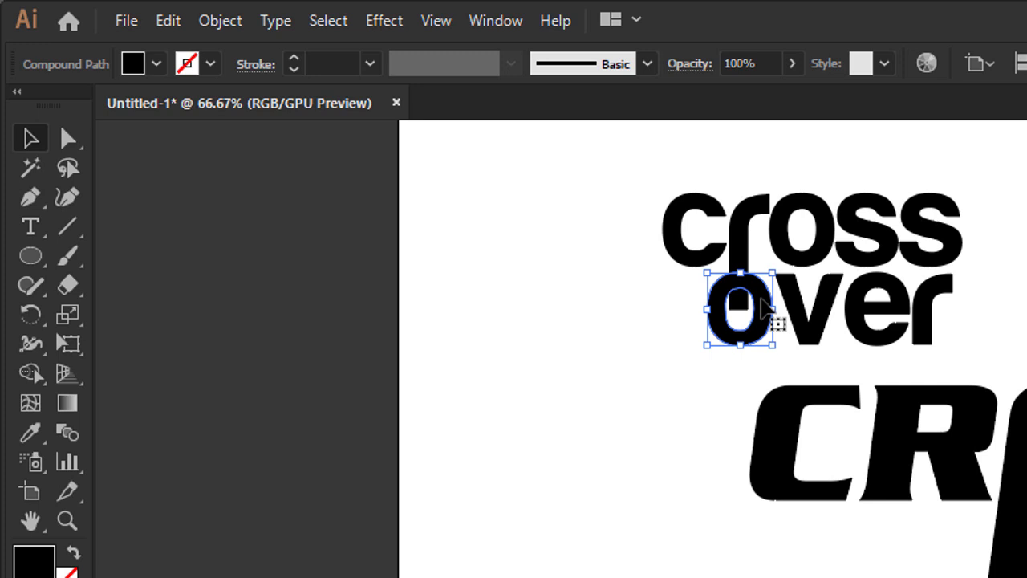
click(743, 215)
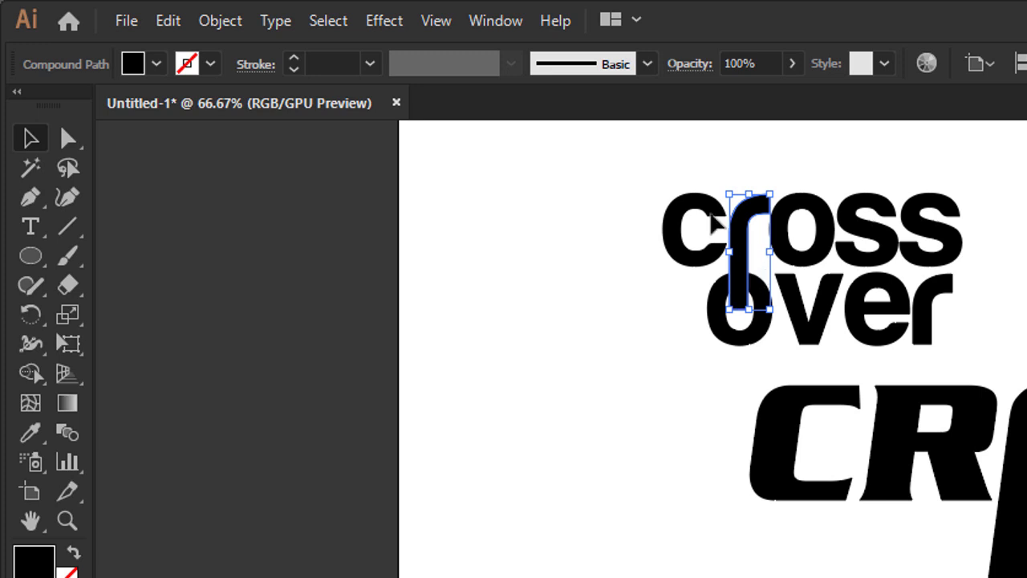
click(269, 22)
mouse_move(196, 13)
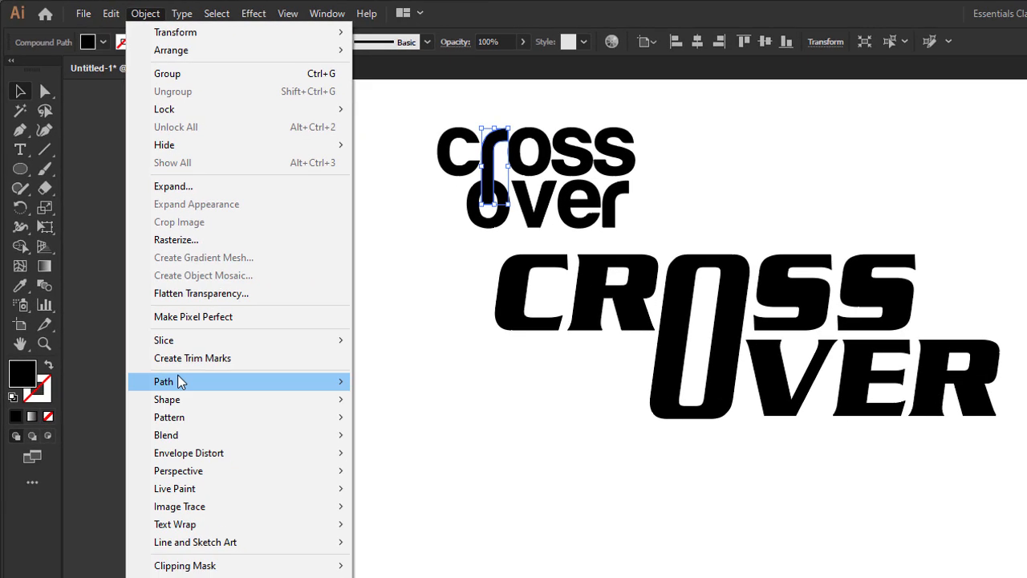
mouse_move(209, 399)
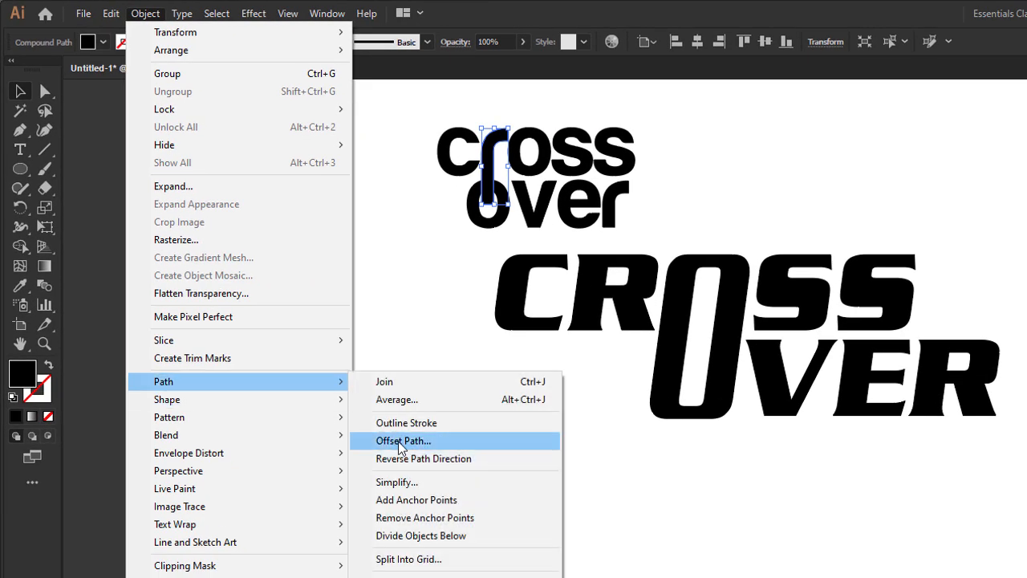
click(385, 441)
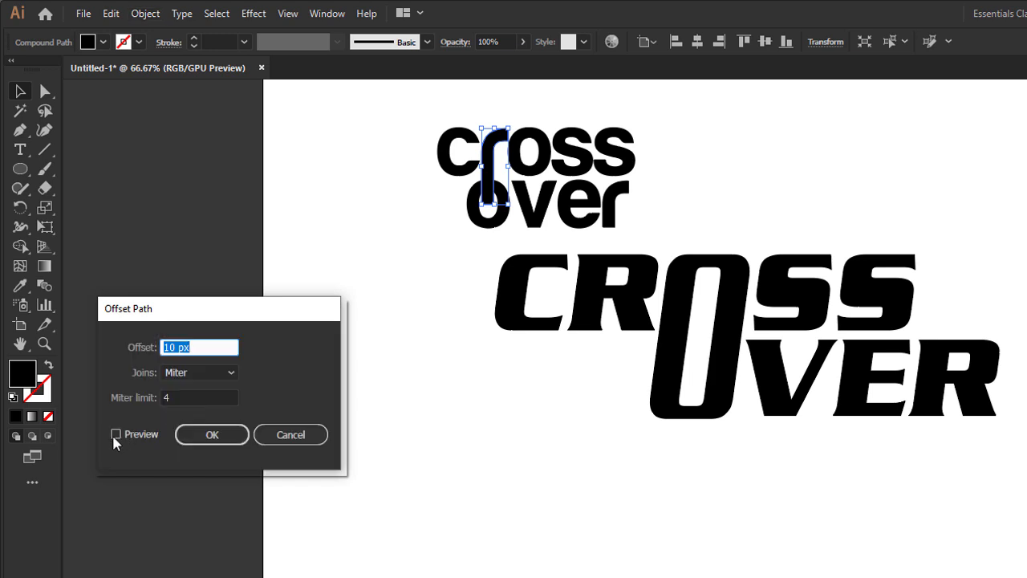
click(115, 435)
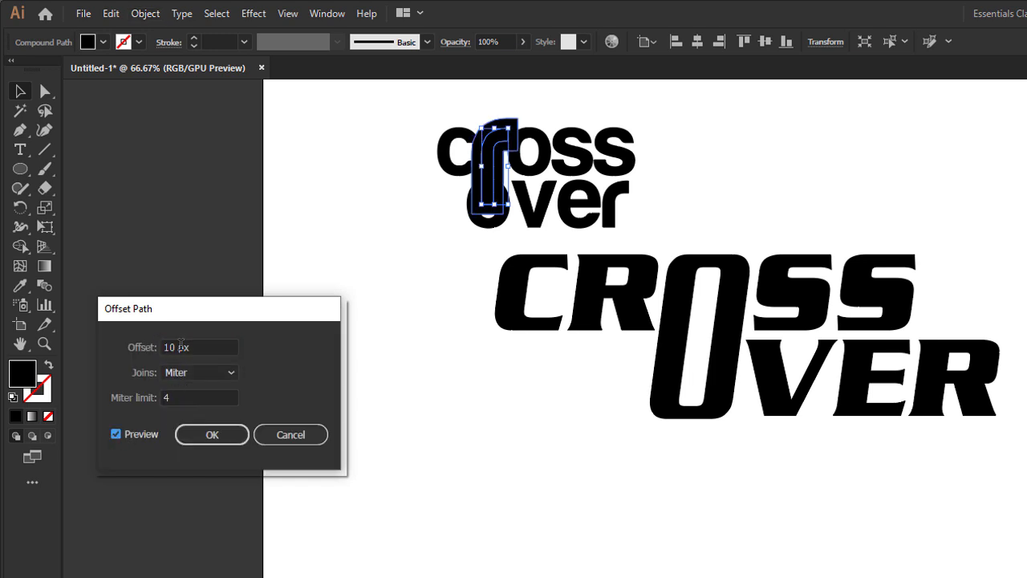
click(180, 347)
key(Down)
key(Down)
key(Down)
key(Down)
key(Down)
key(Down)
key(Down)
key(Down)
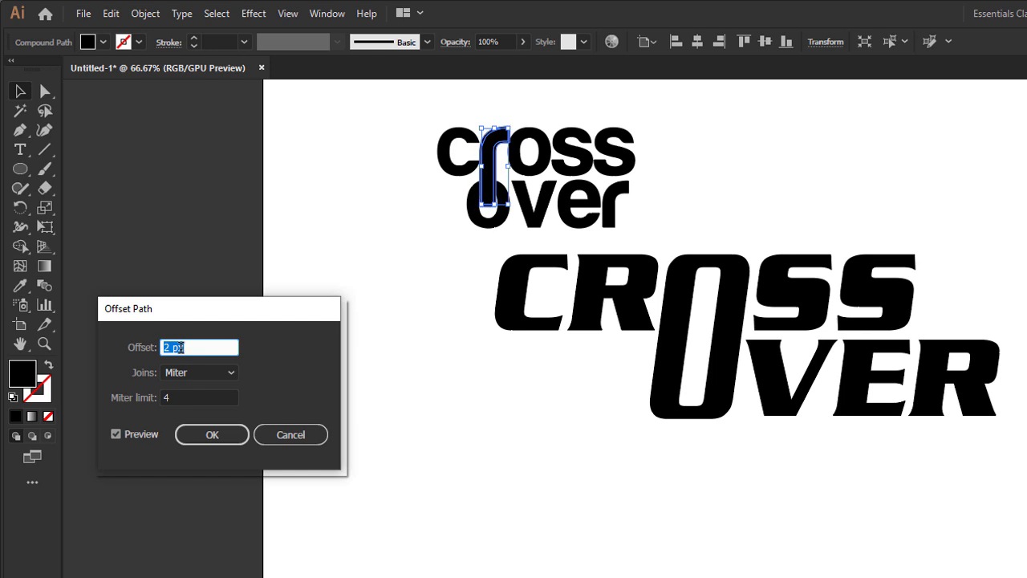
key(Up)
click(202, 436)
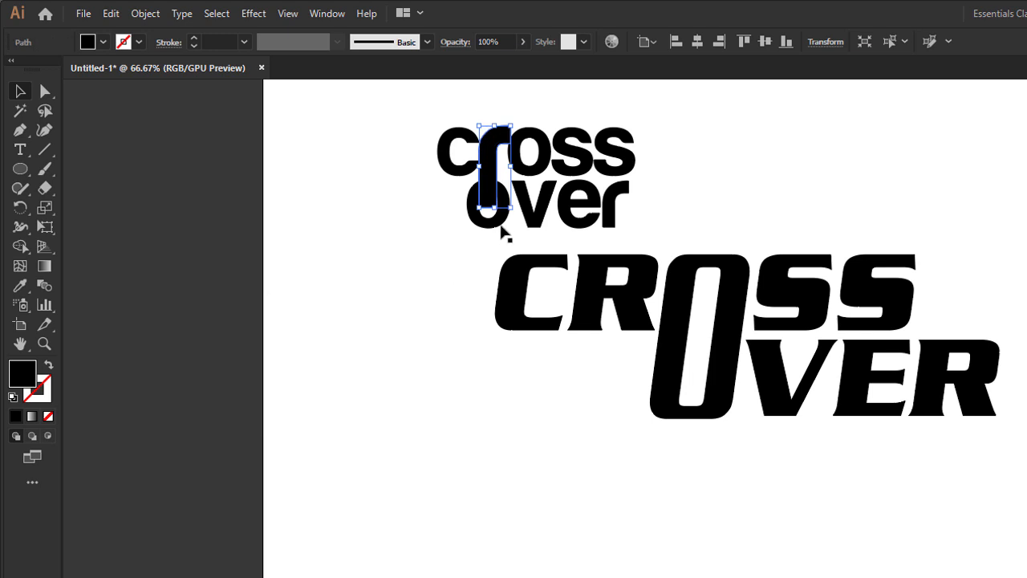
Step: Subtract the offset r shape from the o of over with the Shape Builder, leaving a gap around the stem
shift+click(499, 223)
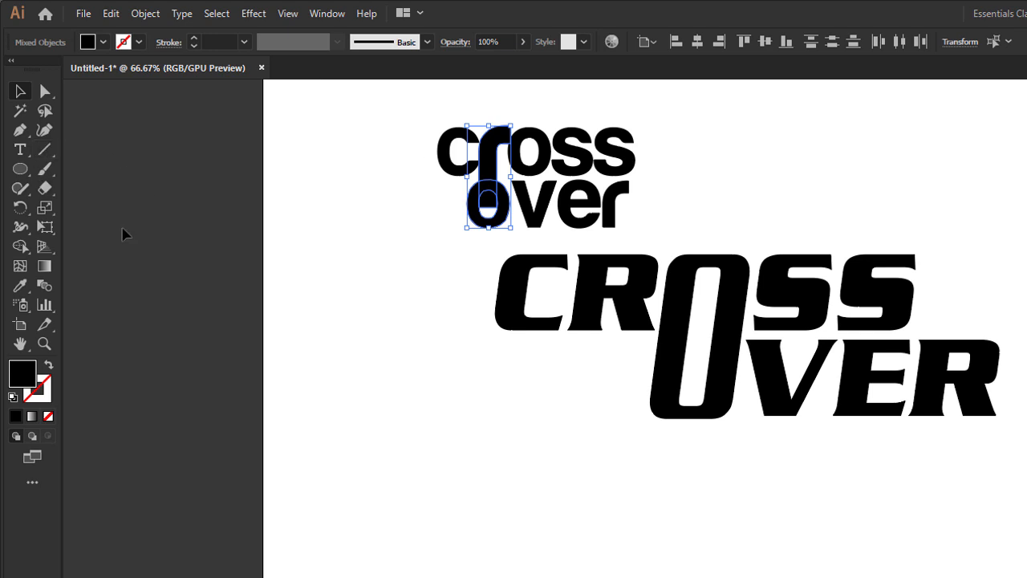
click(20, 246)
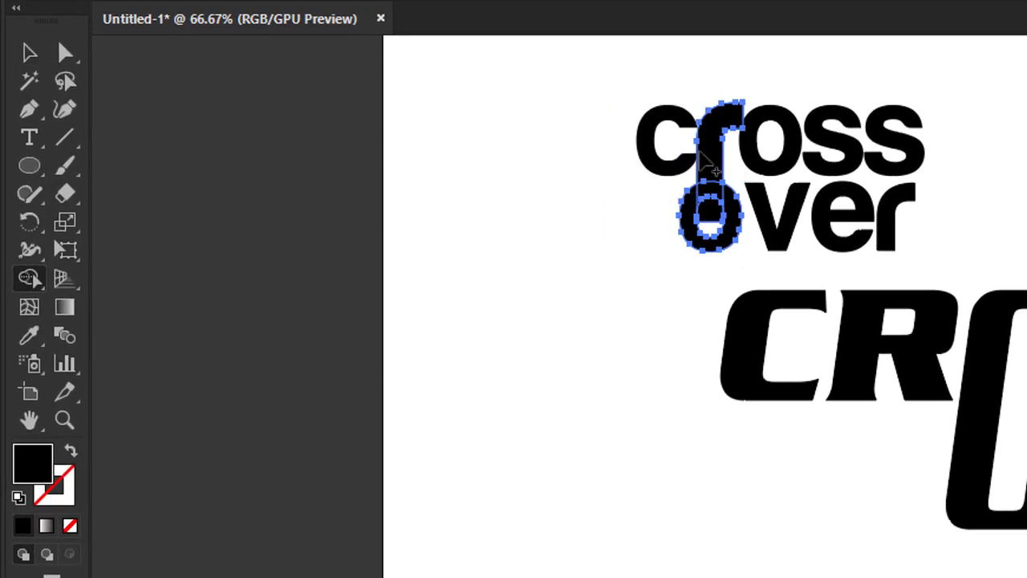
drag(720, 140, 712, 213)
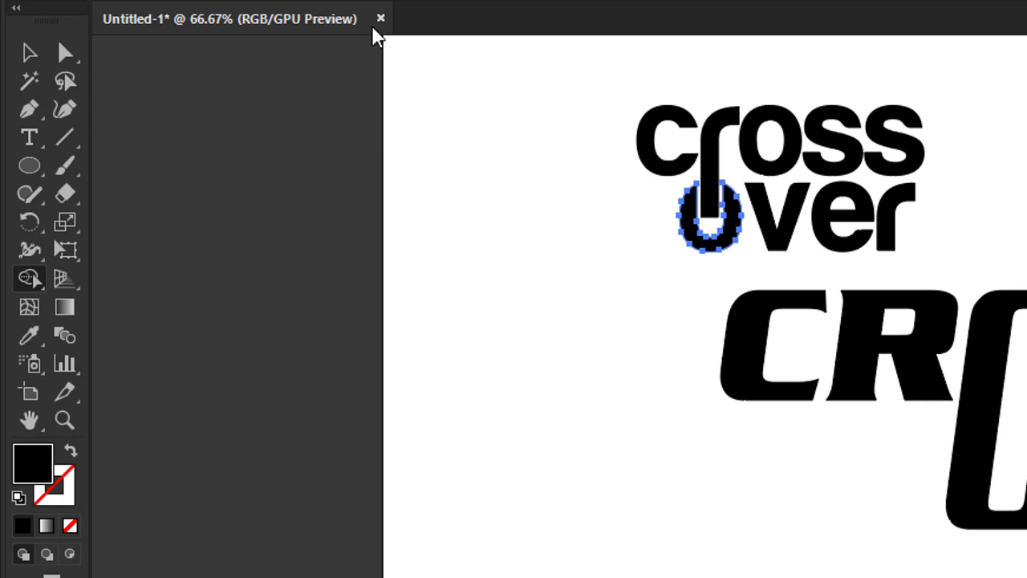
key(v)
click(757, 391)
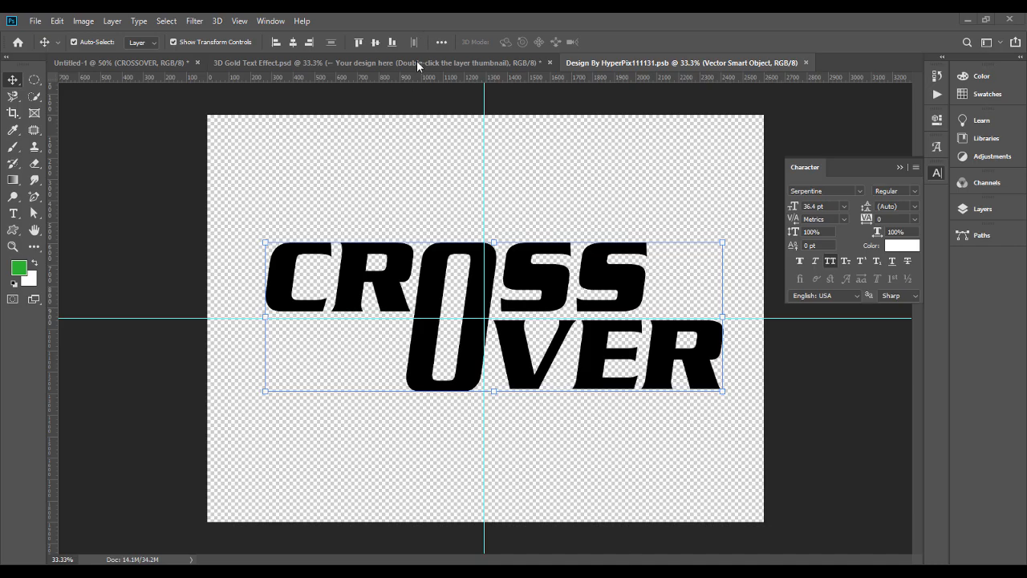
Step: Switch to Photoshop, commit the CROSS OVER artwork in the smart object document, and show the layers of 3D Gold Text Effect.psd
key(Return)
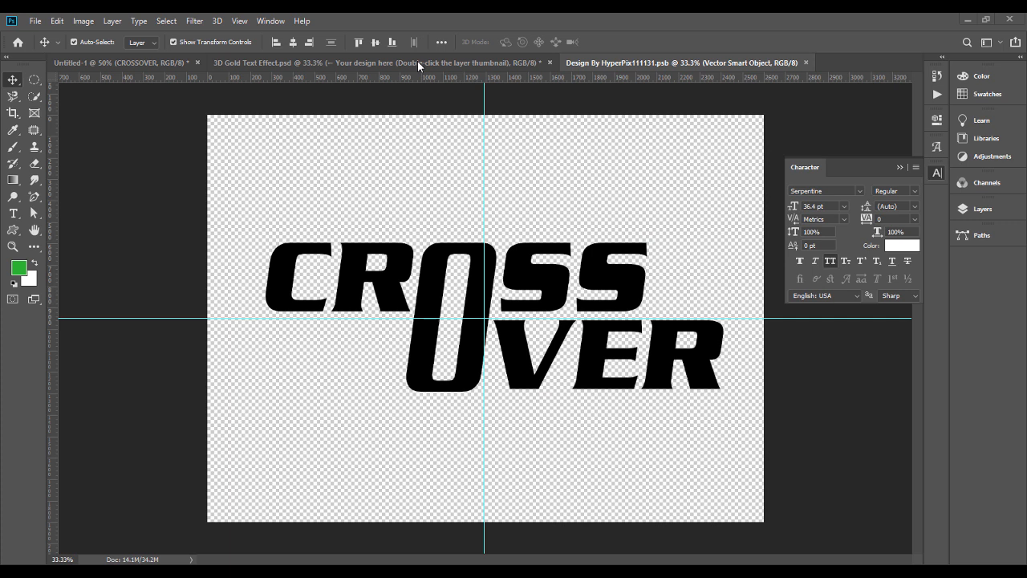
click(418, 61)
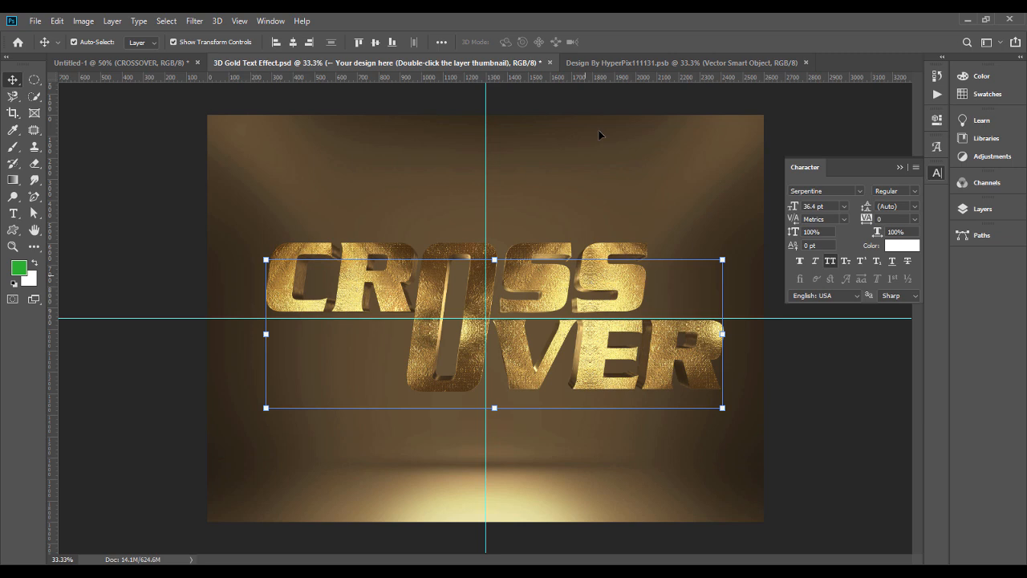
click(984, 210)
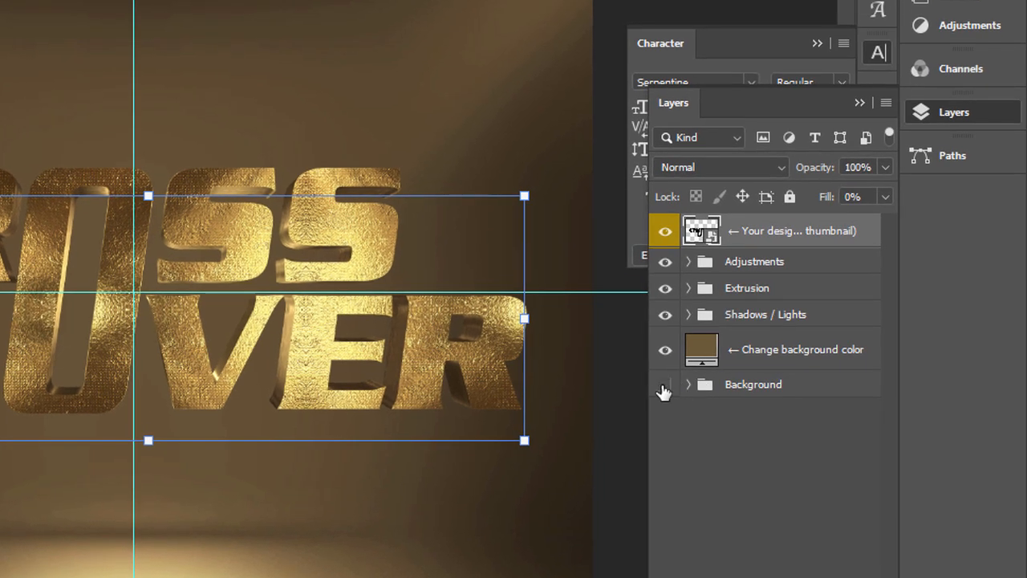
Step: Hide the background colour layer, the Background group and the Shadows / Lights group to isolate the gold lettering
click(665, 350)
click(755, 318)
click(676, 318)
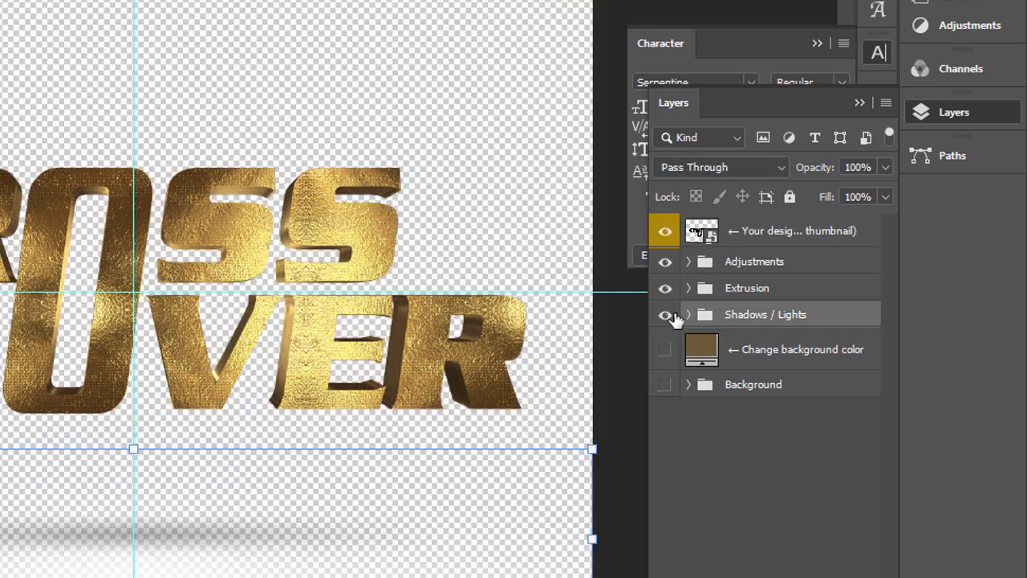
Step: Merge the Adjustments and Extrusion groups into one layer and convert it to a smart object
click(779, 296)
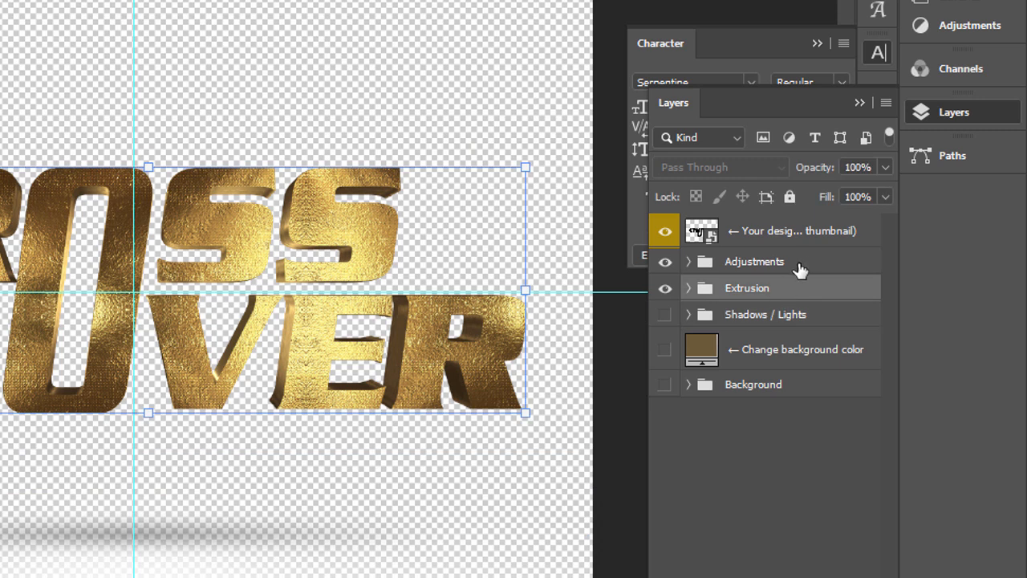
shift+click(801, 265)
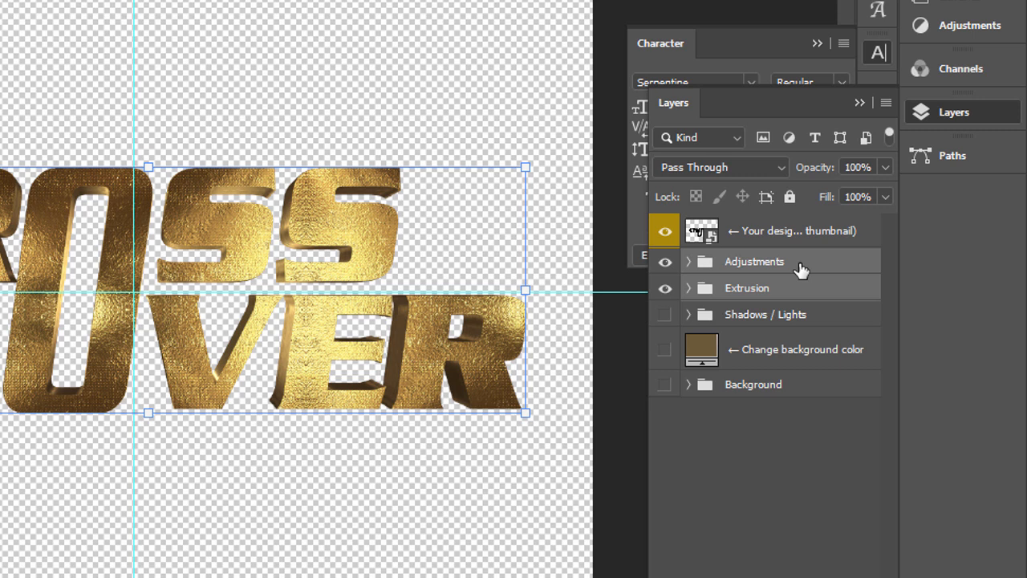
right_click(801, 269)
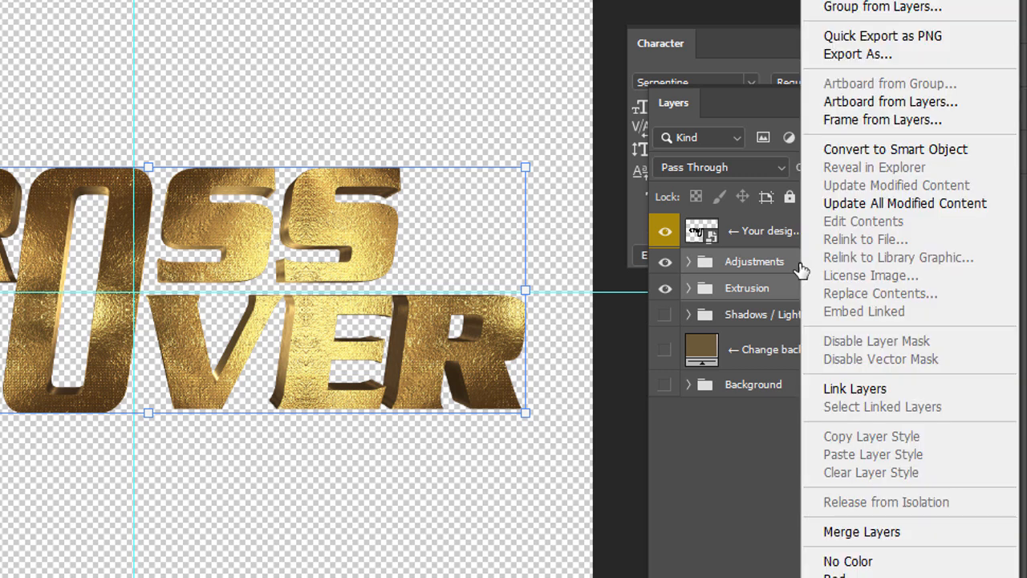
click(864, 533)
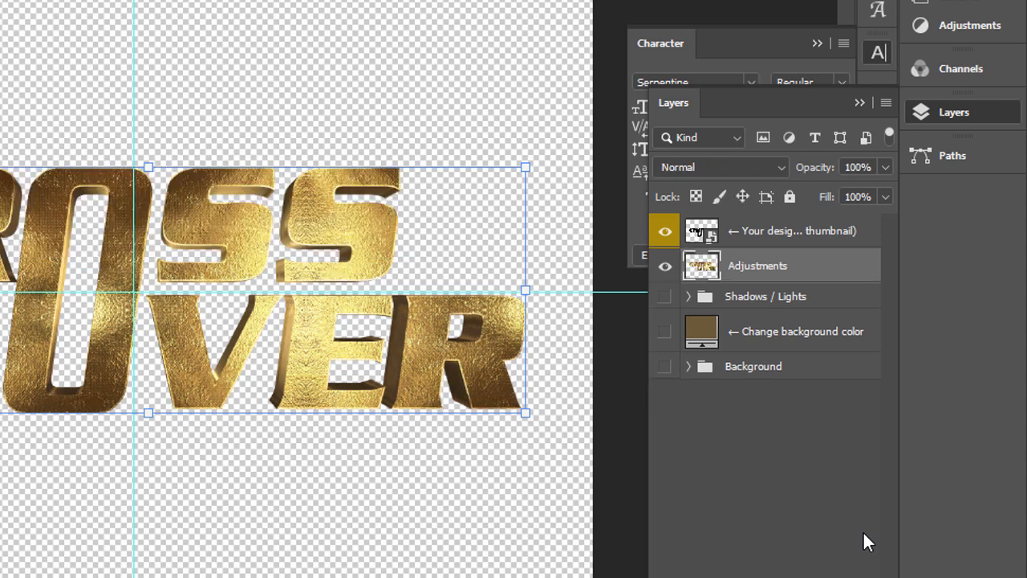
right_click(807, 270)
click(650, 96)
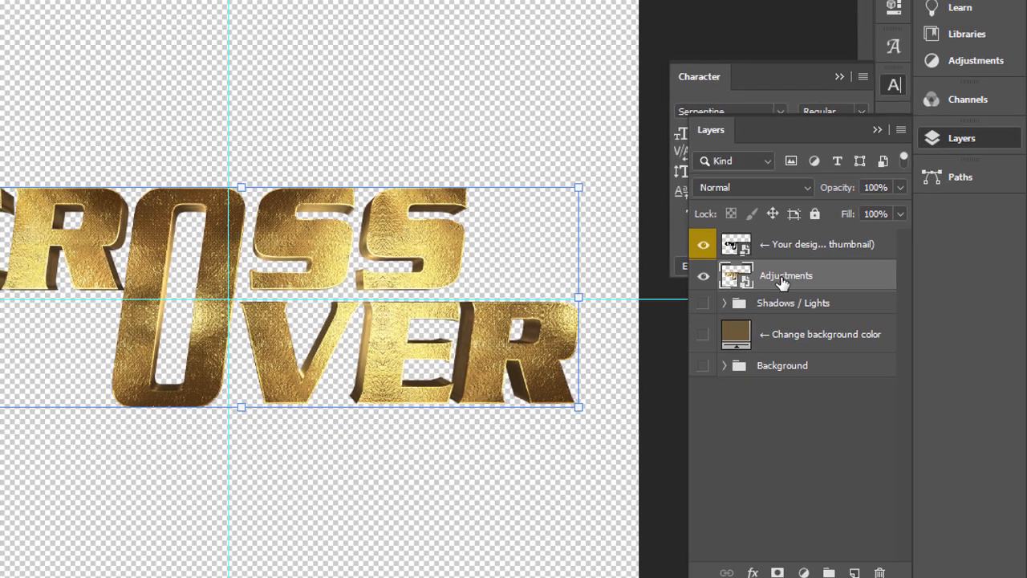
Step: Copy the merged gold CROSS OVER layer into the Untitled-1 poster and scale it down to about 35% over the old title
drag(779, 269, 15, 69)
drag(394, 178, 498, 244)
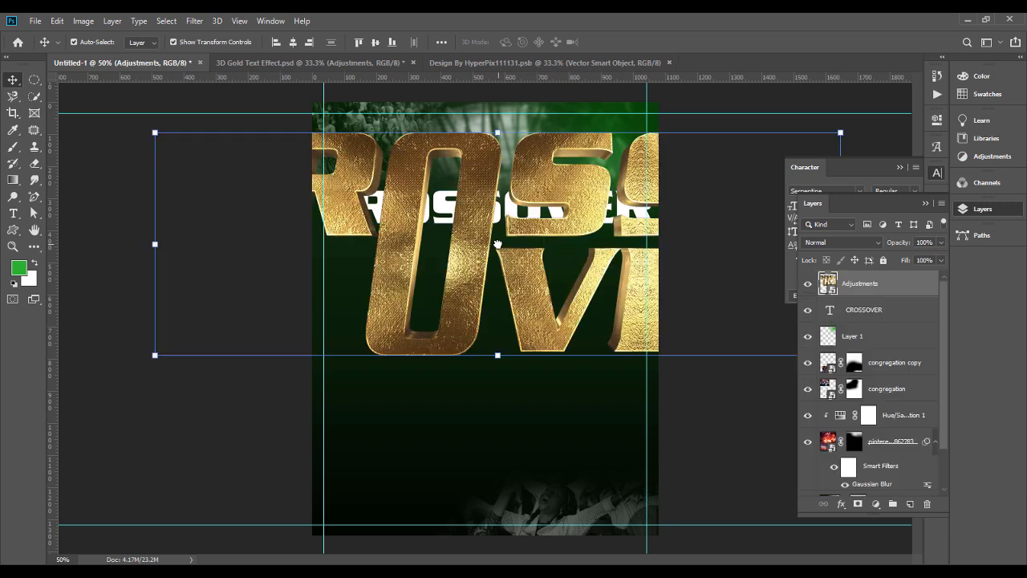
drag(497, 354, 477, 235)
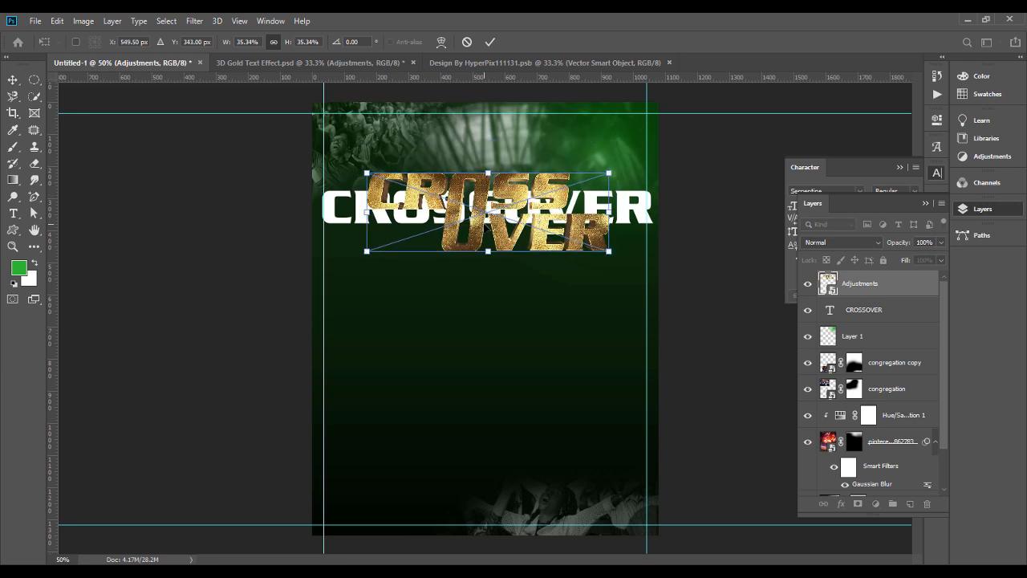
key(Return)
Step: Delete the old white CROSSOVER text and move the gold title slightly down, centred horizontally on the poster
click(635, 218)
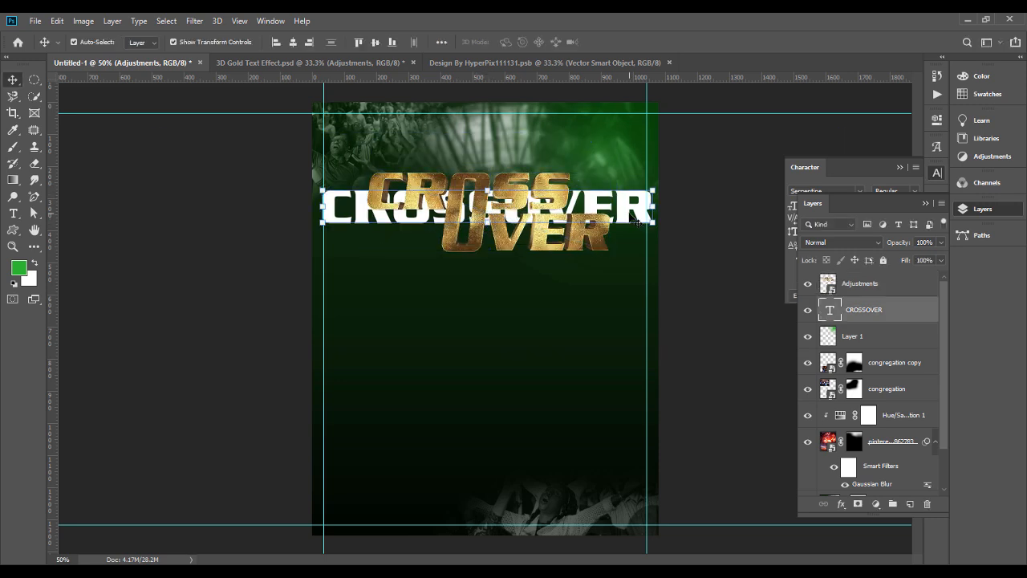
key(Delete)
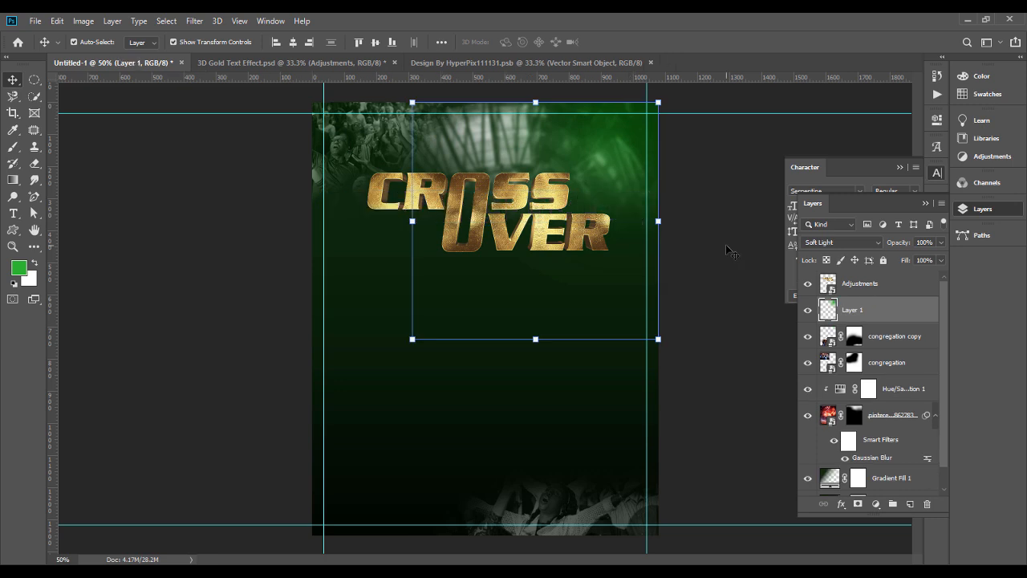
drag(571, 226, 523, 236)
click(722, 271)
click(293, 43)
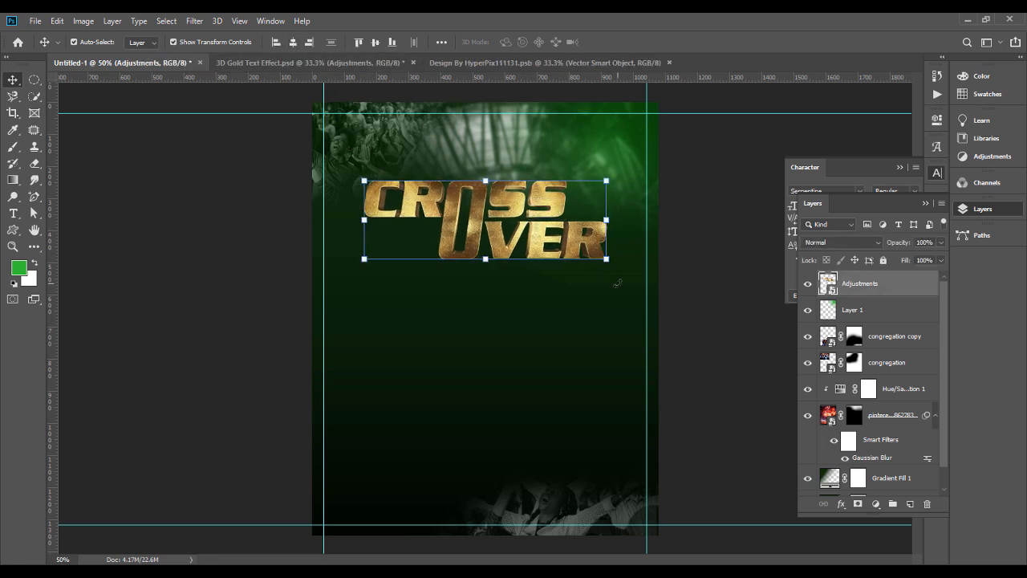
Step: Enlarge the gold CROSS OVER title slightly to about 36.65% and deselect it
key(ctrl+t)
drag(609, 223, 615, 222)
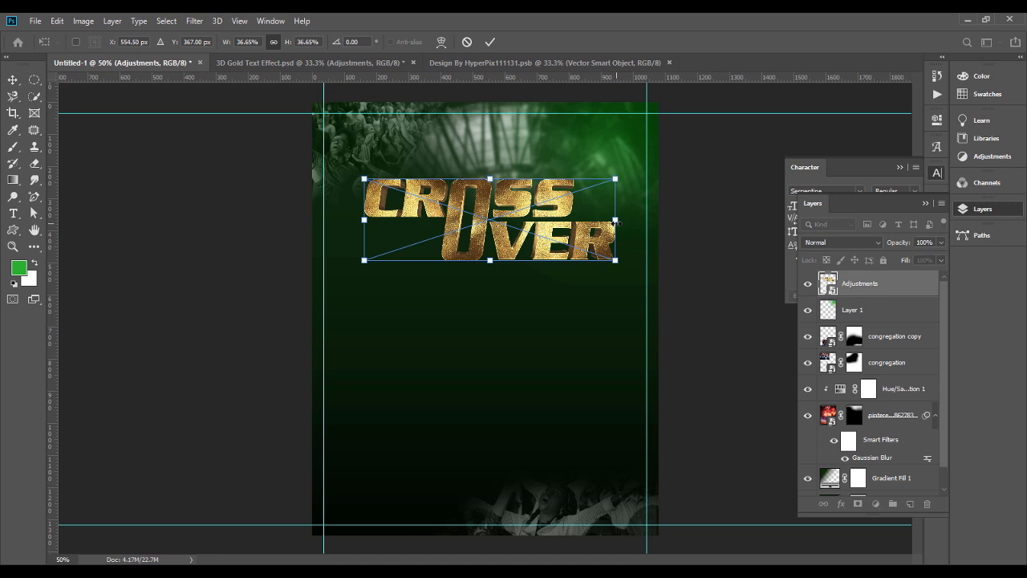
key(Return)
click(733, 257)
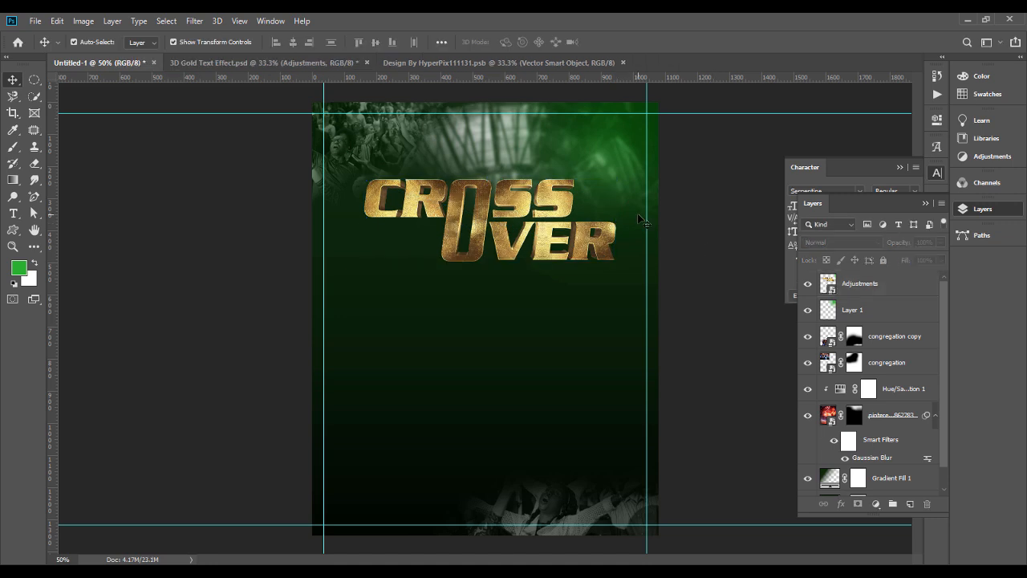
Step: Close the smart object document and 3D Gold Text Effect.psd, discarding the changes to the gold effect file
click(622, 58)
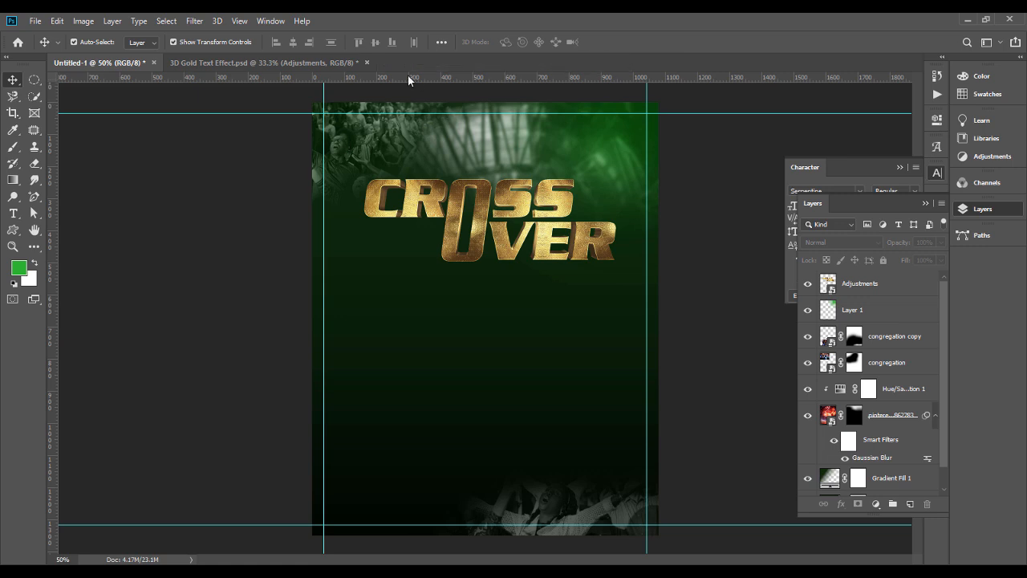
click(365, 62)
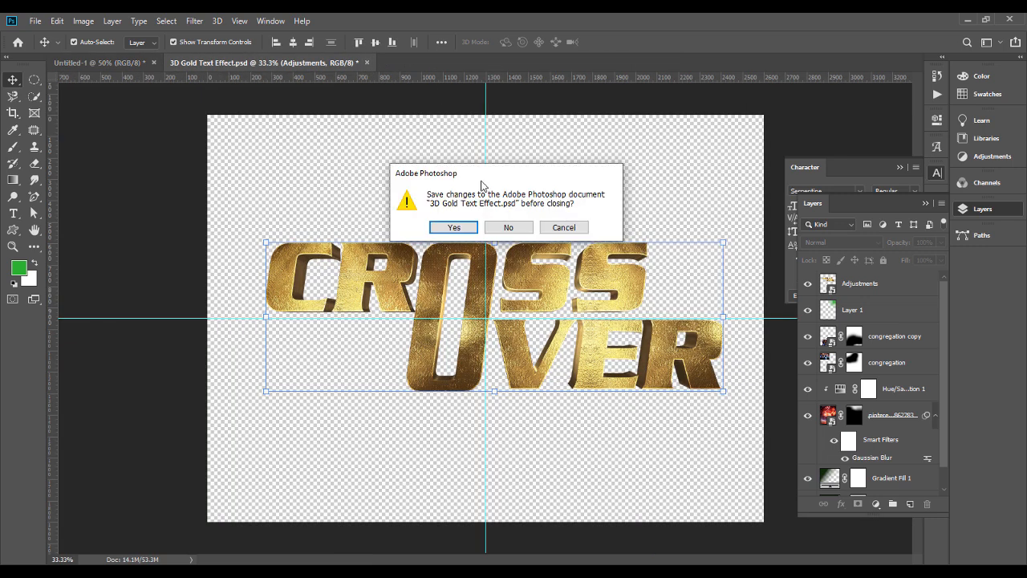
click(507, 228)
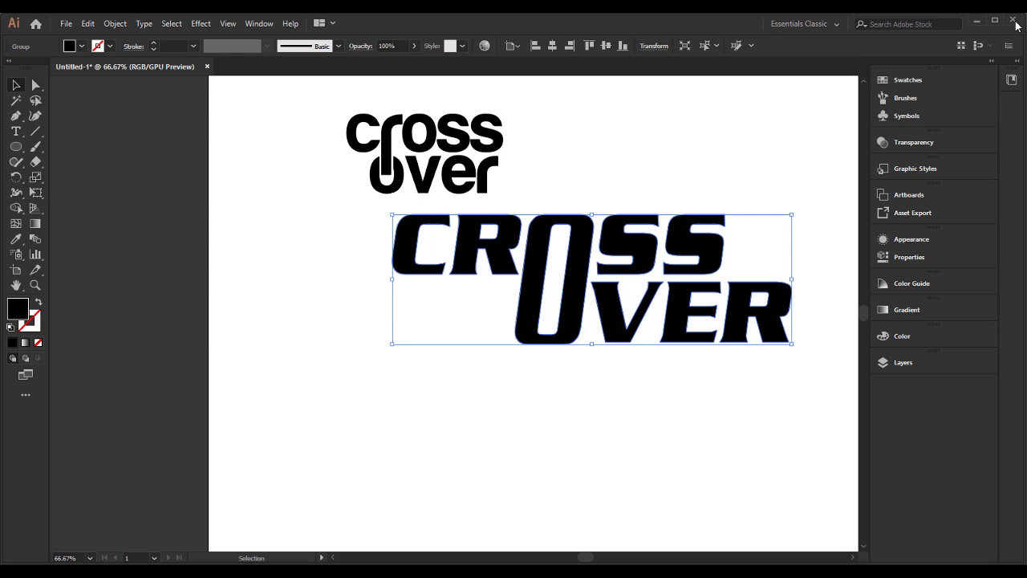
Step: Close Illustrator and discard the changes to its Untitled-1 lettering document
click(1016, 26)
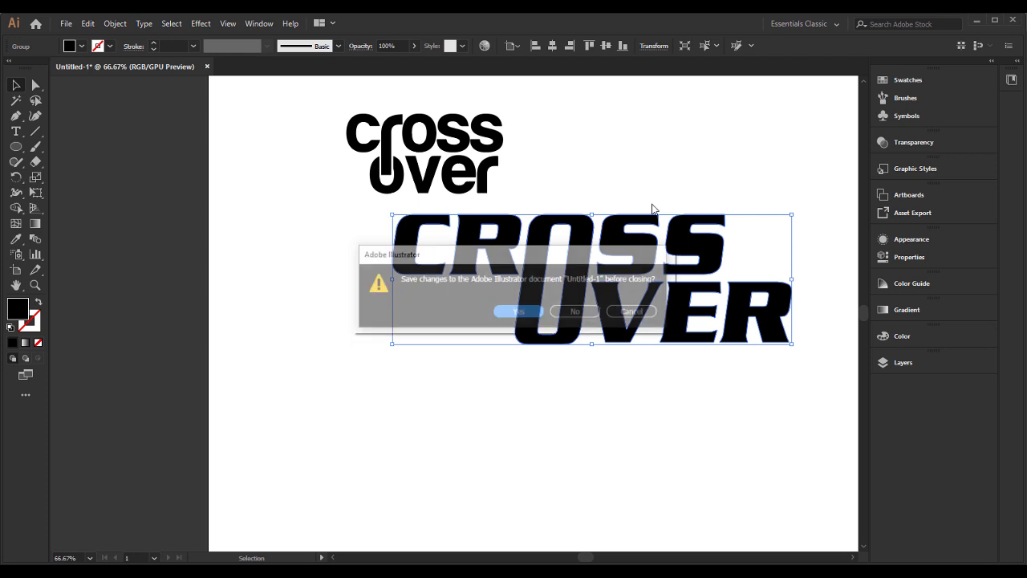
click(582, 311)
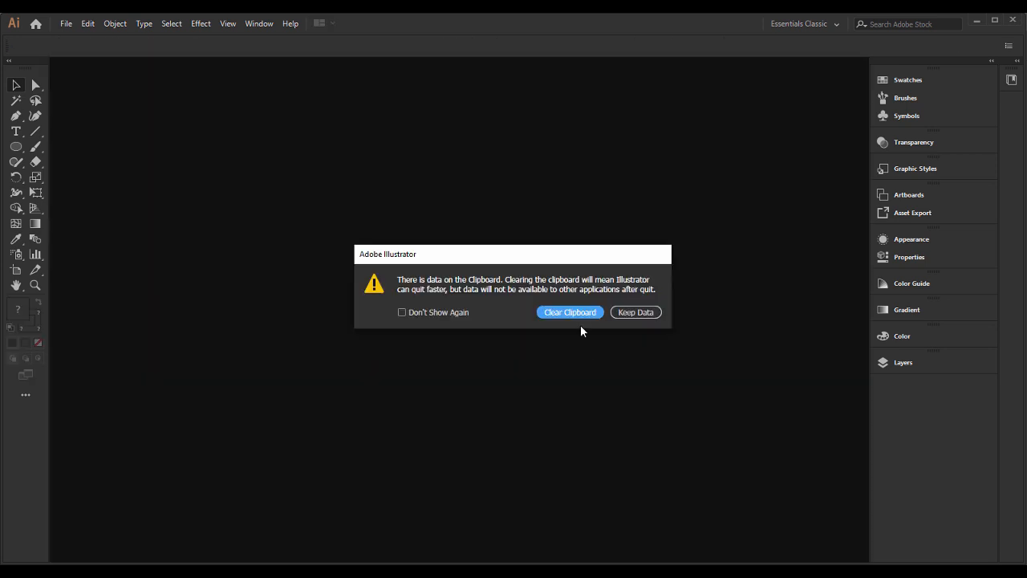
click(581, 316)
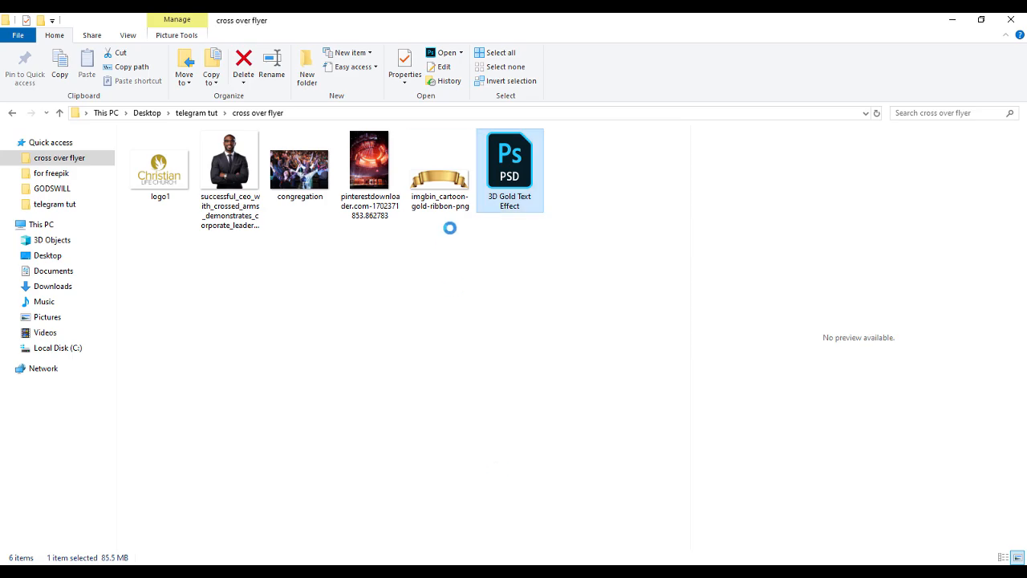
Step: Place the imgbin_cartoon-gold-ribbon-png image into the Photoshop poster, scale it down and position it directly beneath the word OVER
click(443, 186)
drag(457, 213, 533, 306)
key(Return)
drag(486, 250, 481, 355)
drag(362, 318, 560, 273)
mouse_move(573, 309)
mouse_down()
mouse_move(575, 290)
mouse_move(577, 298)
mouse_up()
key(Return)
Step: Select the gold CROSS OVER title together with the ribbon, scale both down slightly and move them up
shift+click(481, 150)
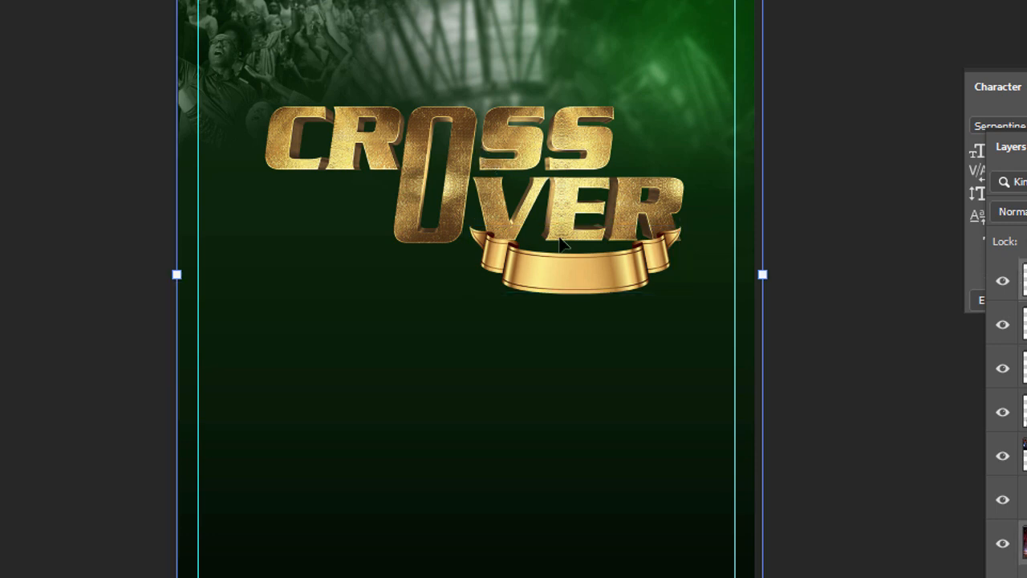
click(573, 195)
shift+click(550, 275)
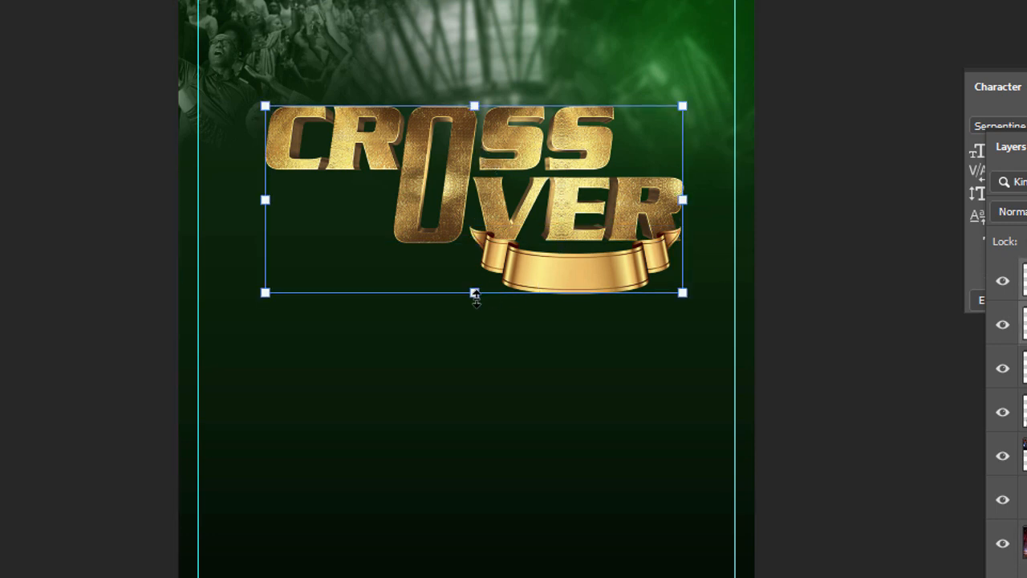
mouse_move(473, 290)
mouse_down()
mouse_move(474, 275)
mouse_move(473, 285)
mouse_up()
drag(497, 236, 497, 215)
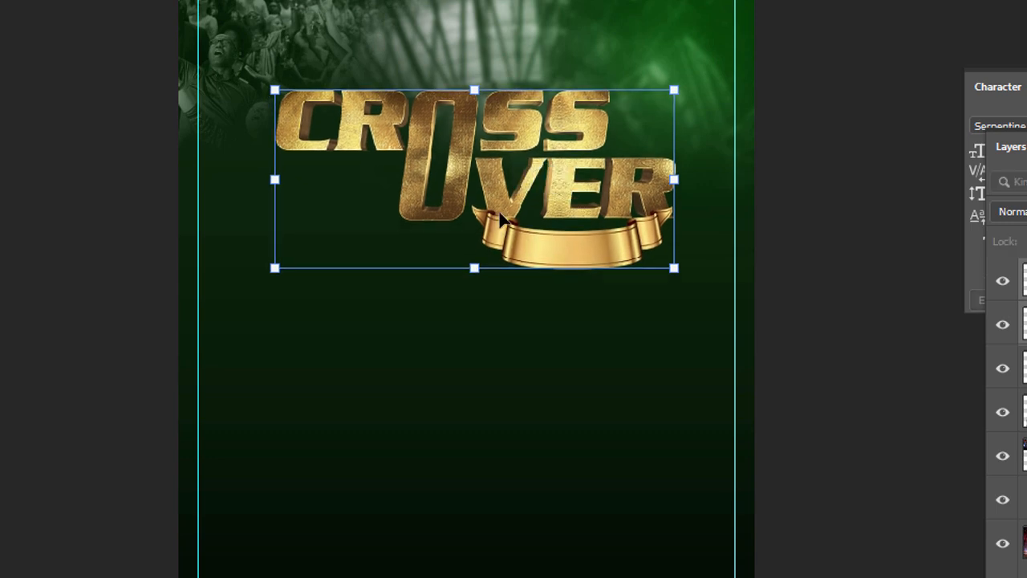
key(Return)
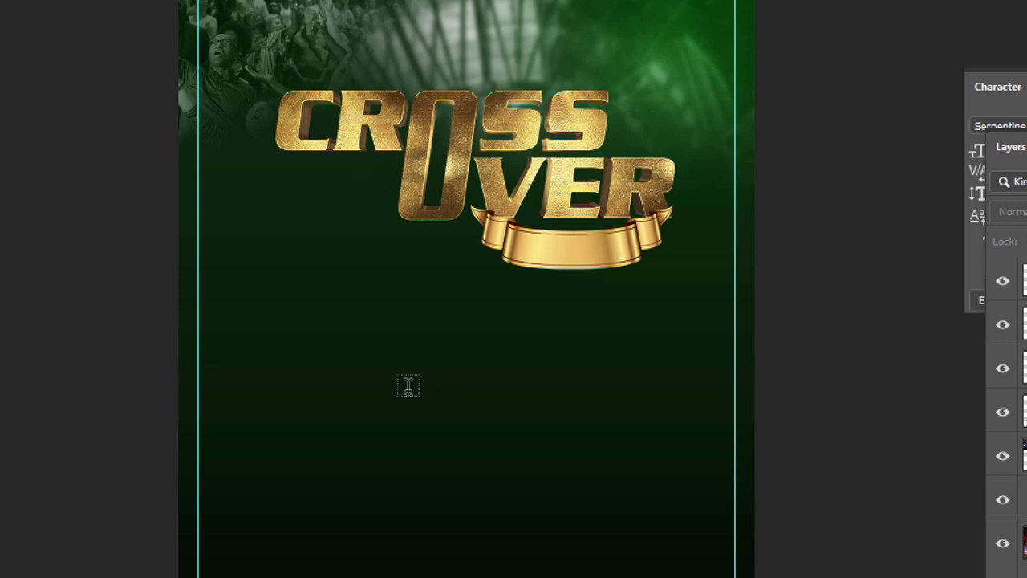
Step: Add a text layer reading NIGHT on the empty area below the ribbon
click(408, 386)
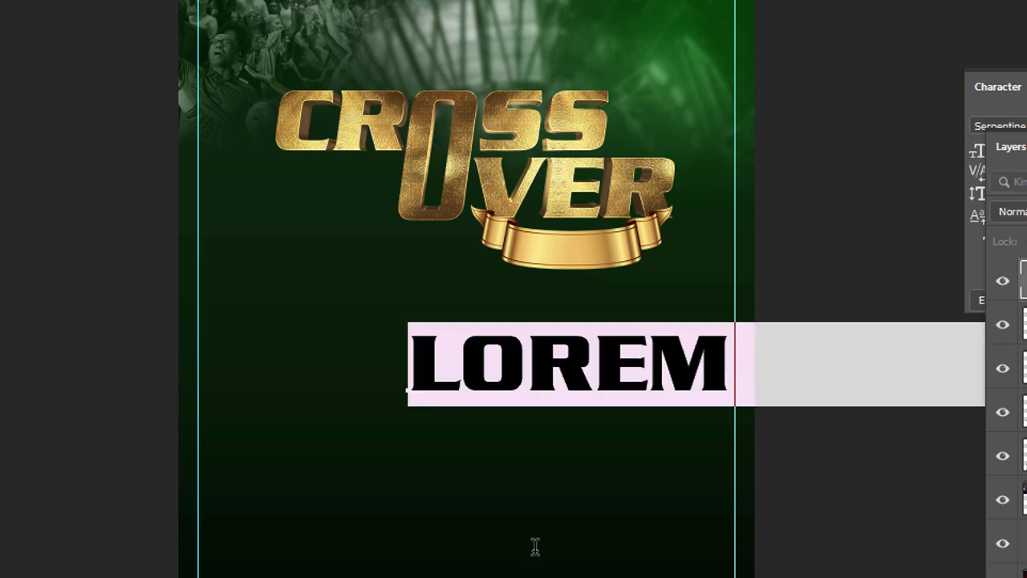
text(NIGHT)
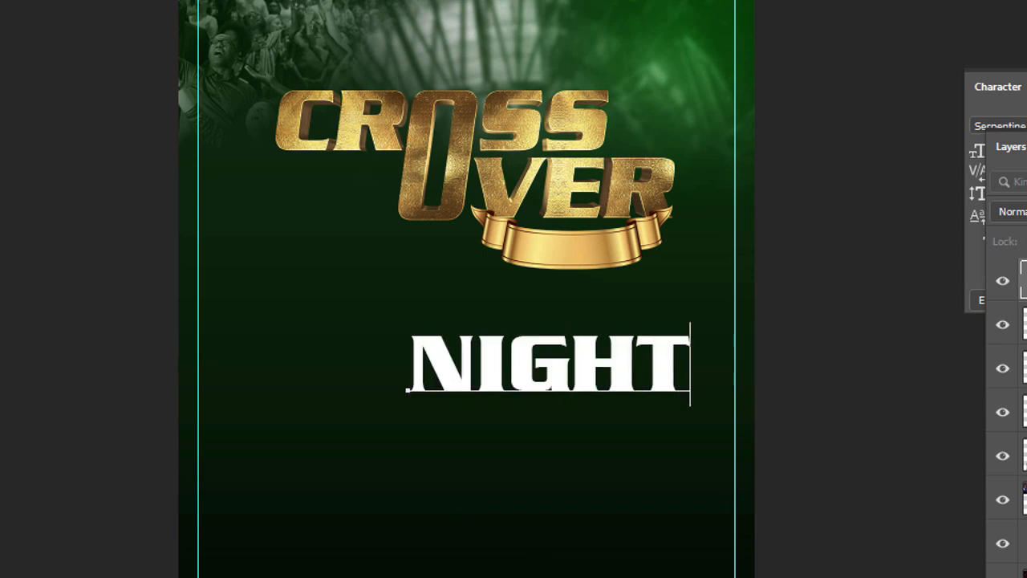
key(ctrl+Return)
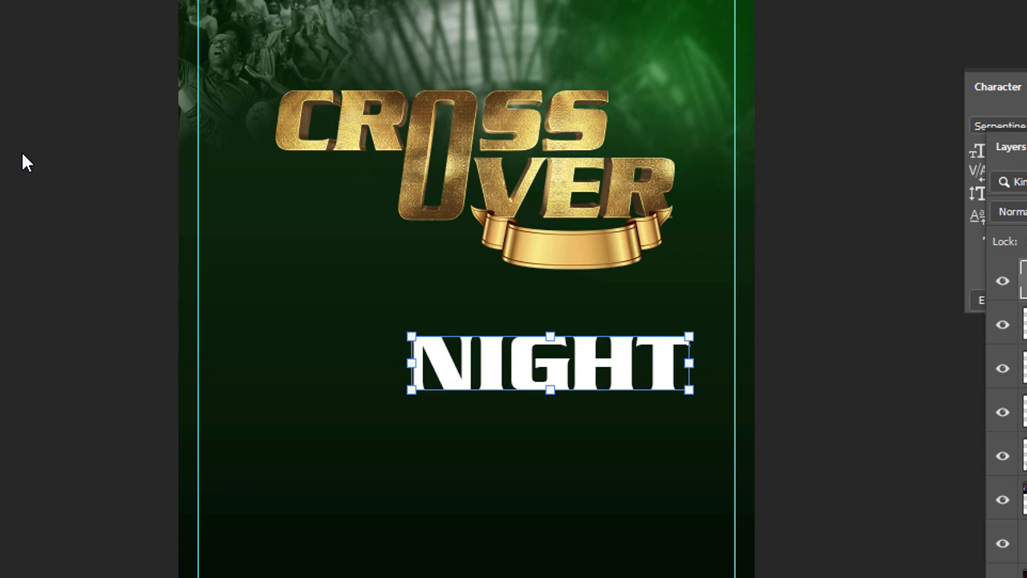
Step: Warp the NIGHT text with the Arc style at a bend of -10%
key(ctrl+t)
click(883, 47)
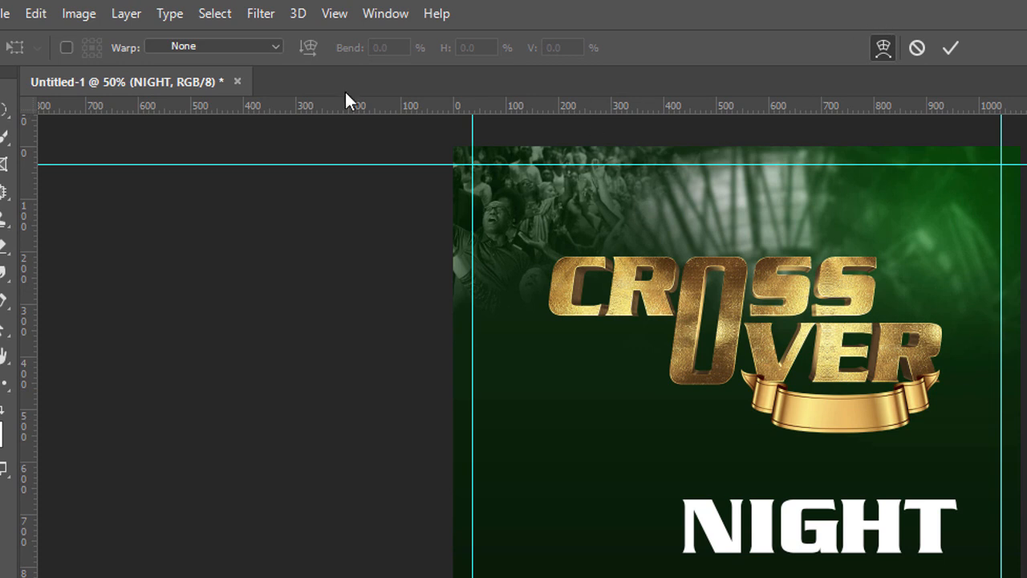
click(275, 48)
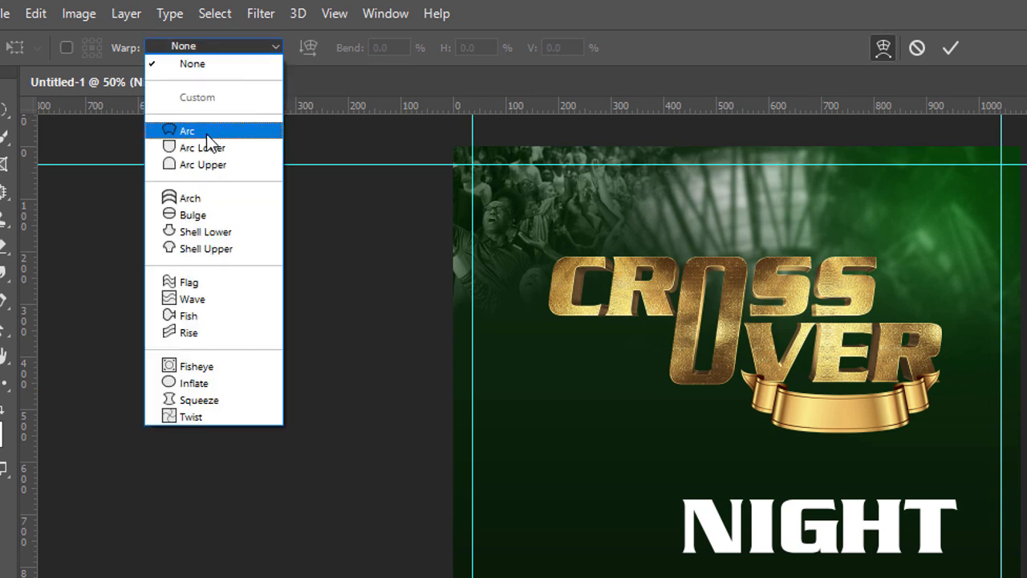
click(208, 133)
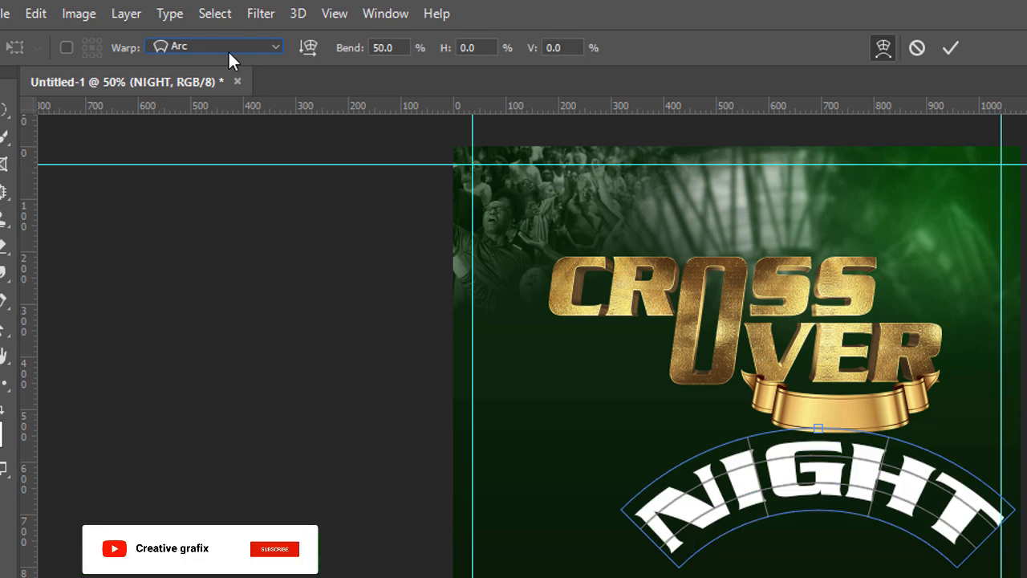
click(340, 45)
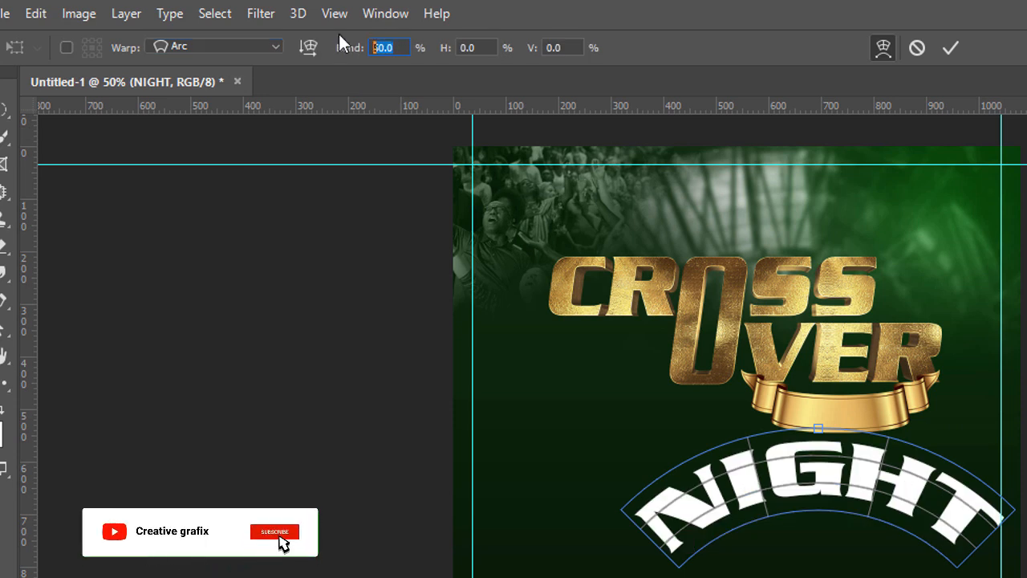
text(-12)
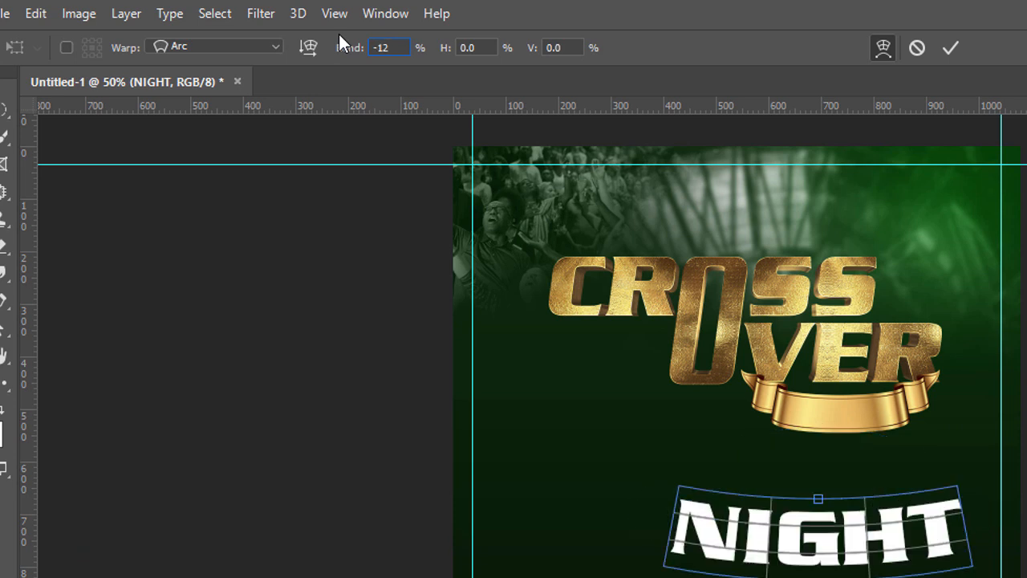
key(BackSpace)
text(0)
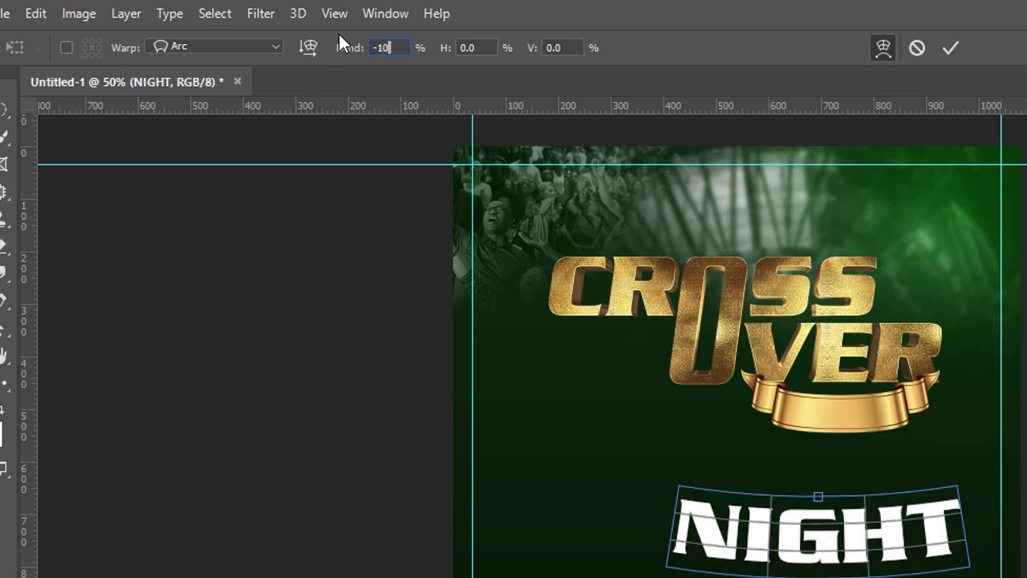
key(Return)
Step: Scale the arched NIGHT text down to 12.35 pt and place it centred on the gold ribbon
key(Return)
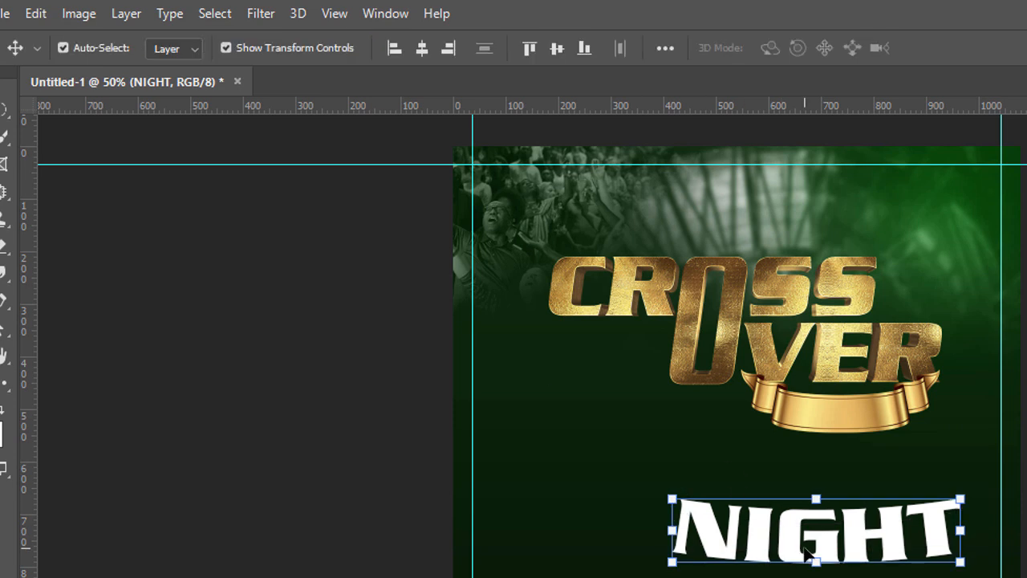
key(ctrl+t)
drag(818, 568, 855, 415)
key(Return)
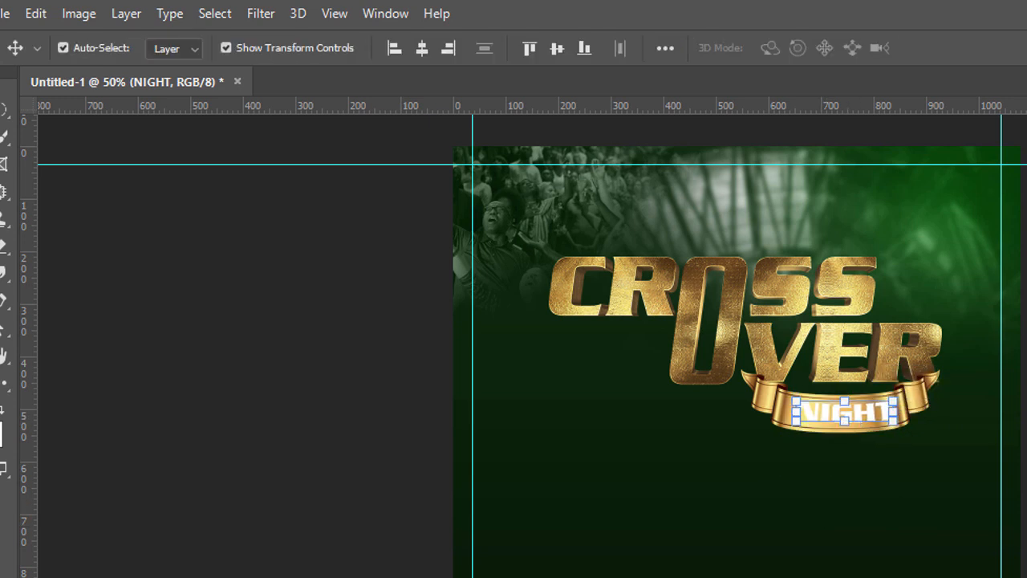
Step: Recolour the NIGHT text on the ribbon to the very dark red 190101
double_click(845, 412)
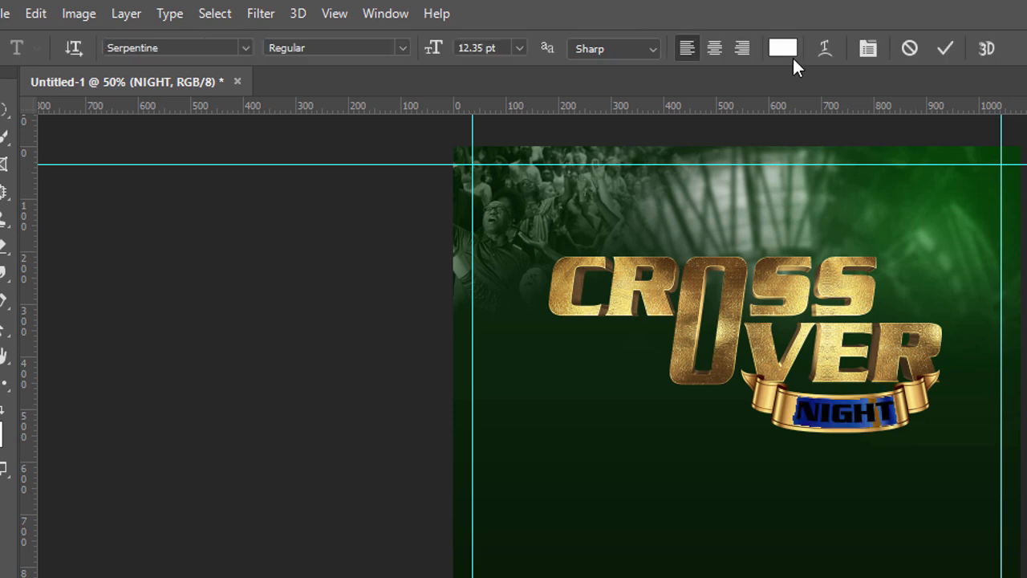
click(784, 49)
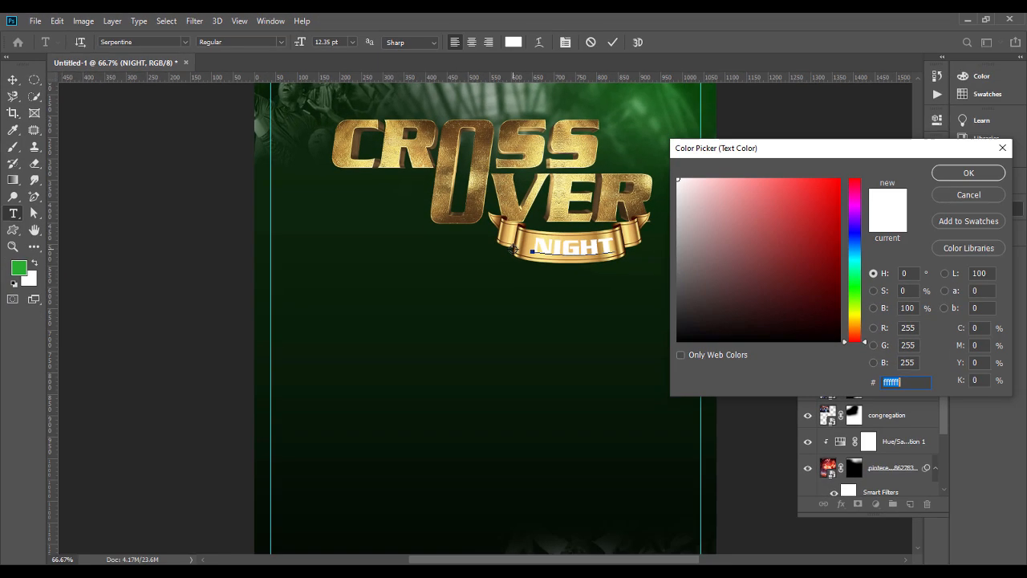
key(ctrl+plus)
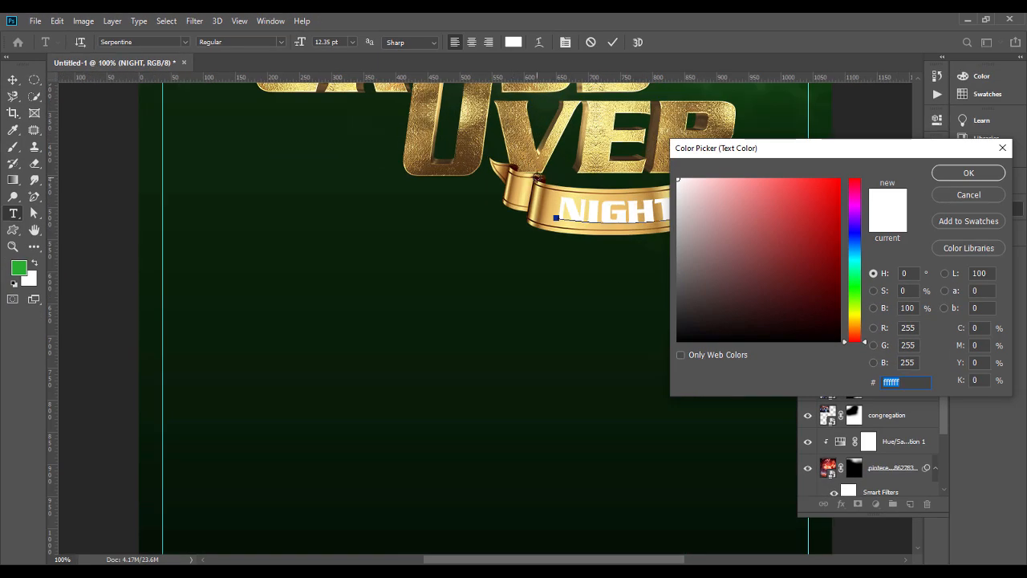
text(390000)
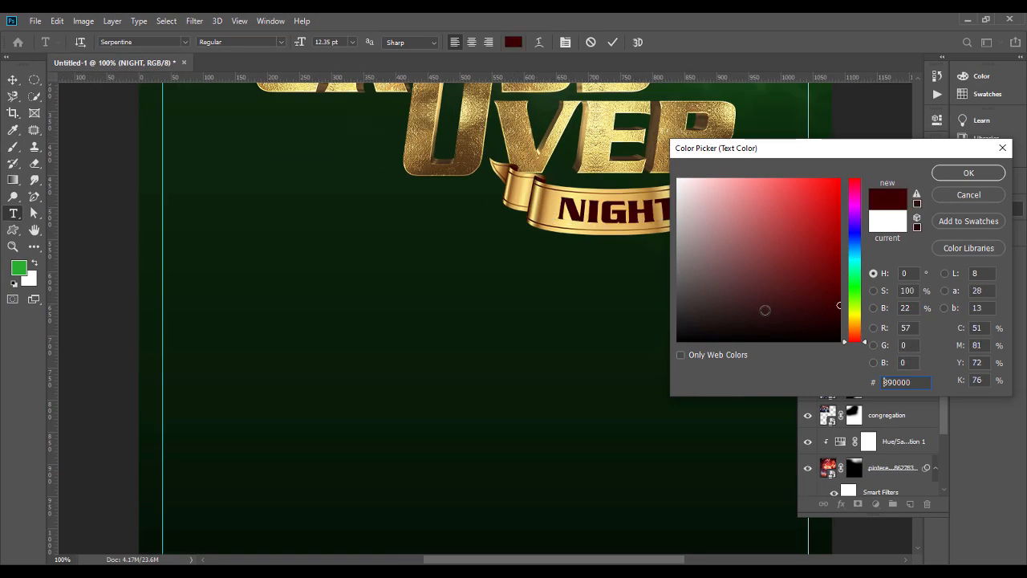
click(832, 326)
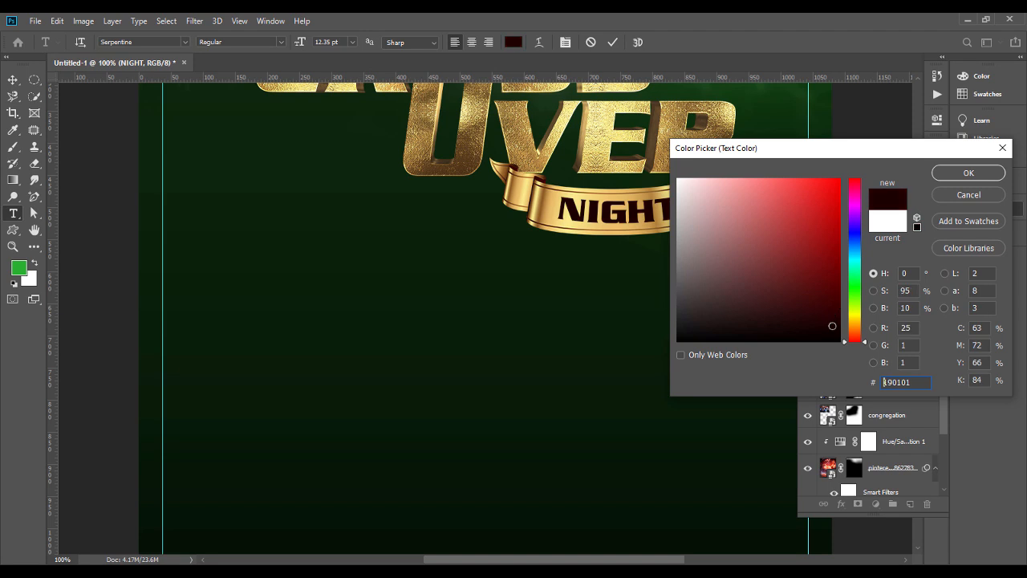
key(Return)
key(ctrl+minus)
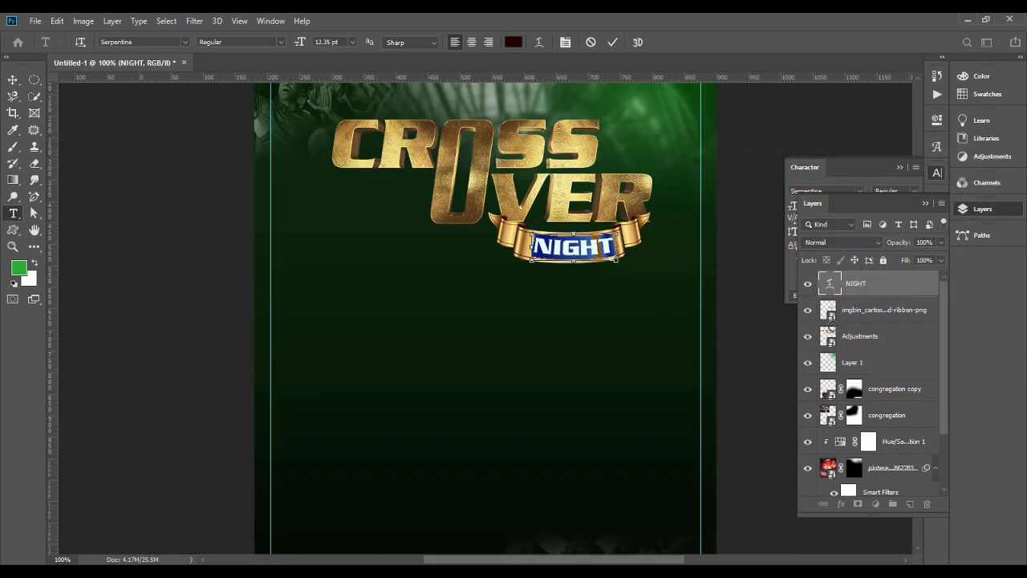
key(ctrl+minus)
Step: Change the font of the NIGHT text to Cosmith Sans and commit it
click(155, 44)
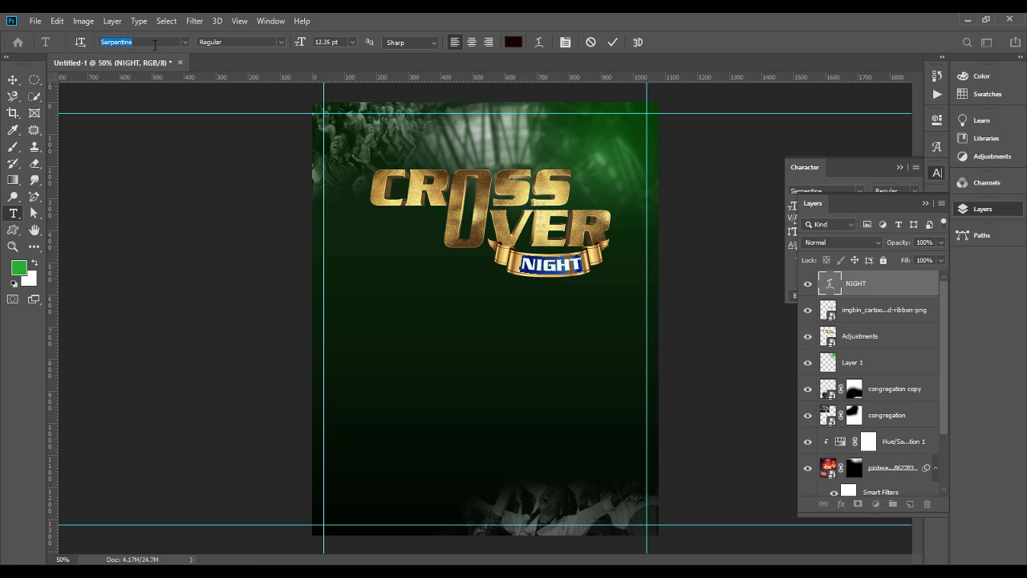
text(col)
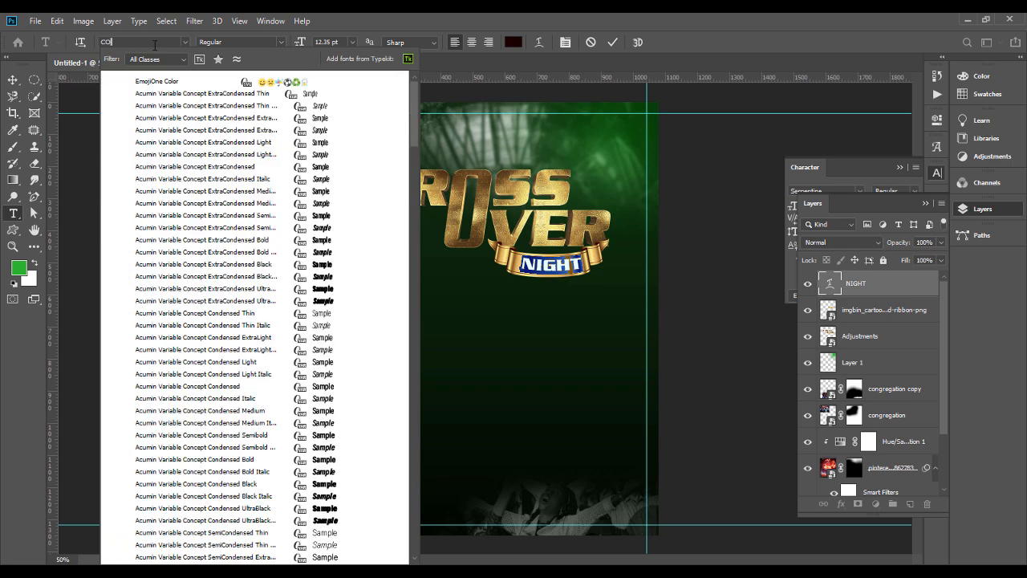
text(s)
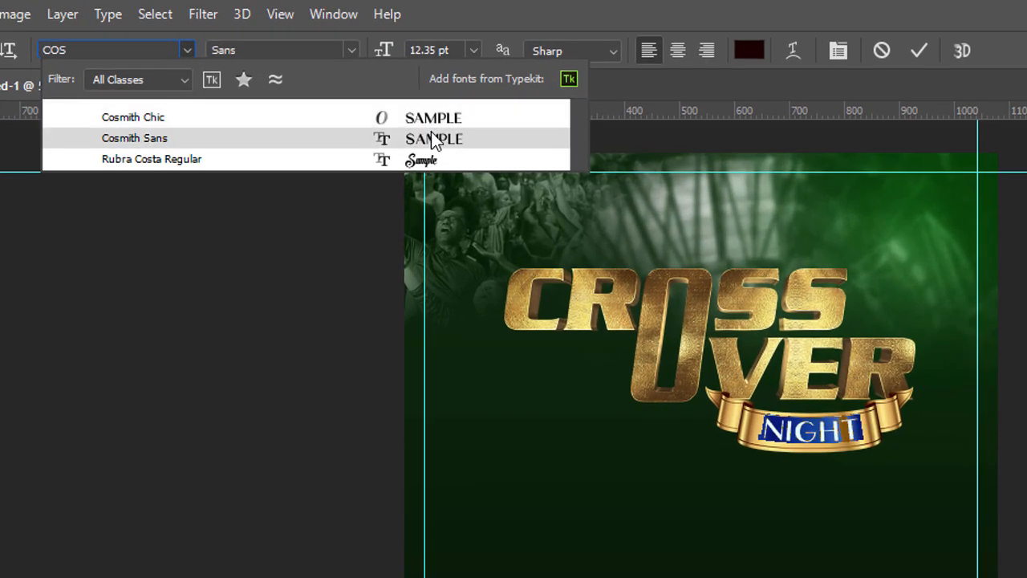
click(433, 139)
key(ctrl+Return)
key(v)
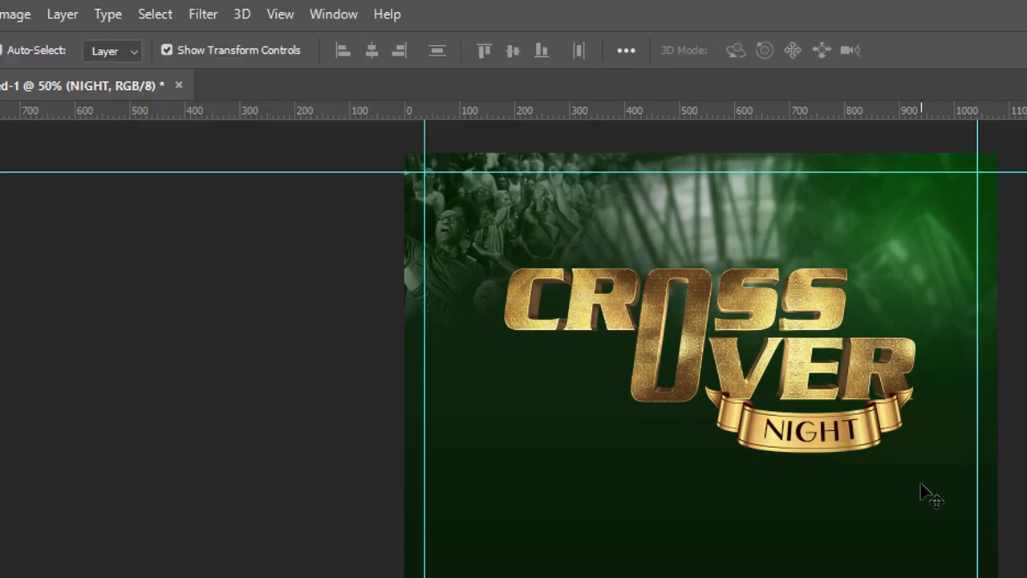
click(920, 484)
click(850, 434)
key(ctrl+t)
key(Return)
Step: Set the tracking of the NIGHT text to 20 and finish editing the text
double_click(810, 431)
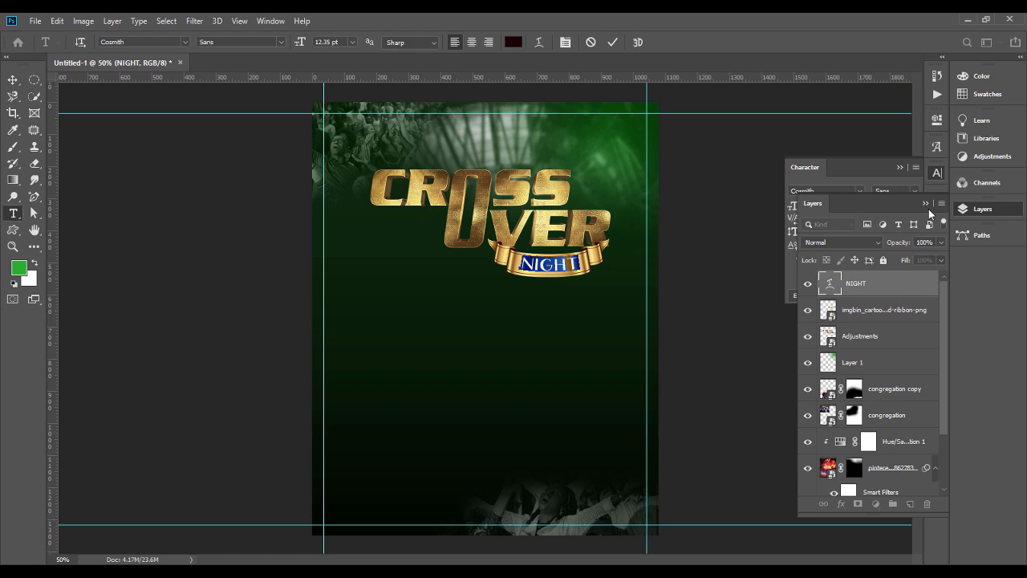
click(926, 204)
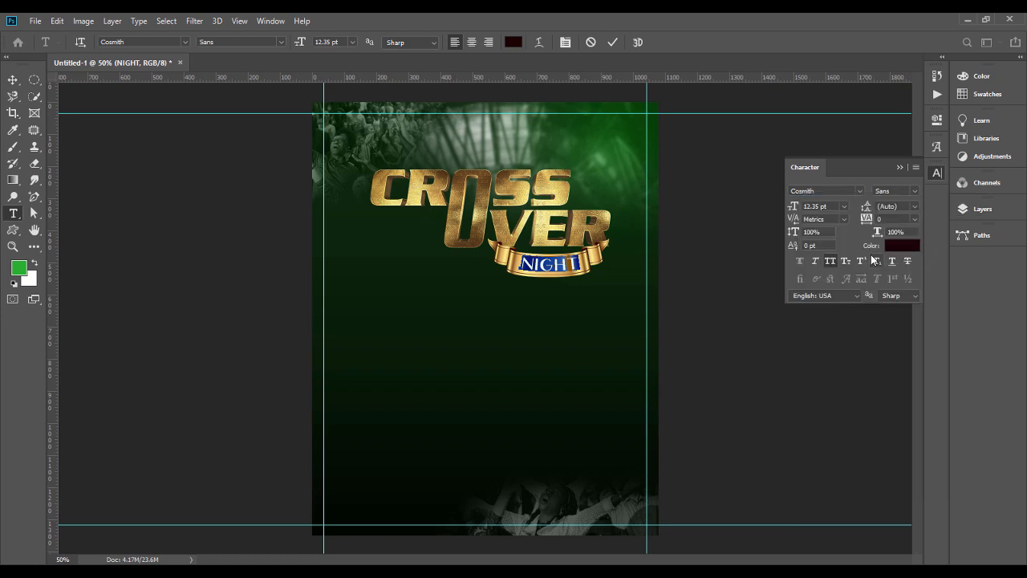
drag(869, 223, 871, 225)
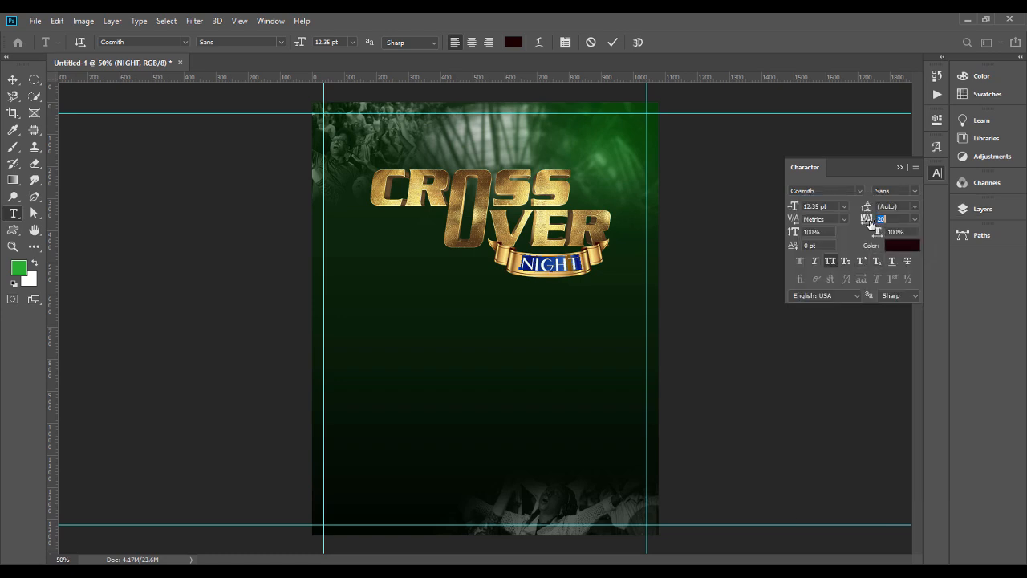
click(902, 168)
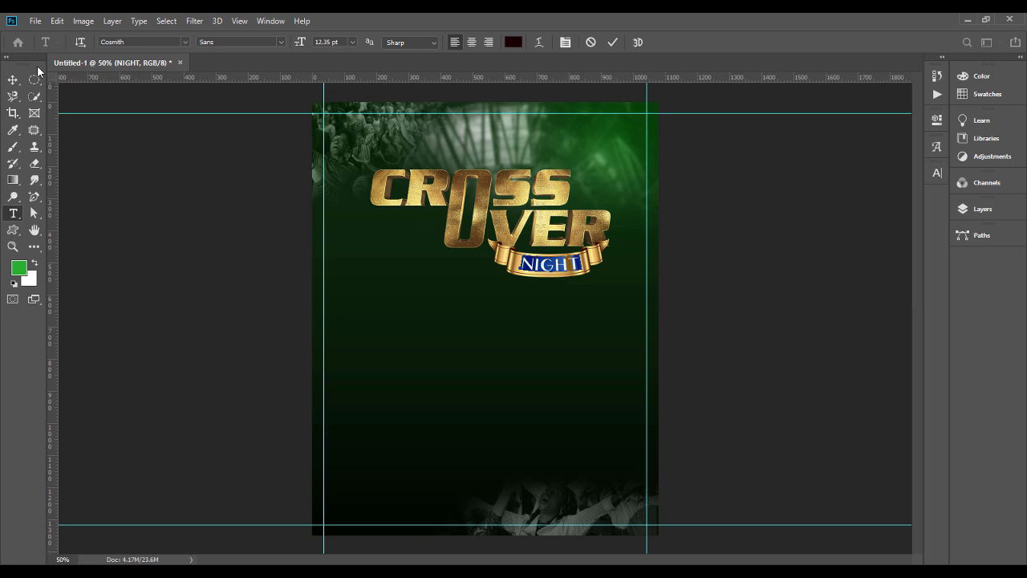
click(937, 173)
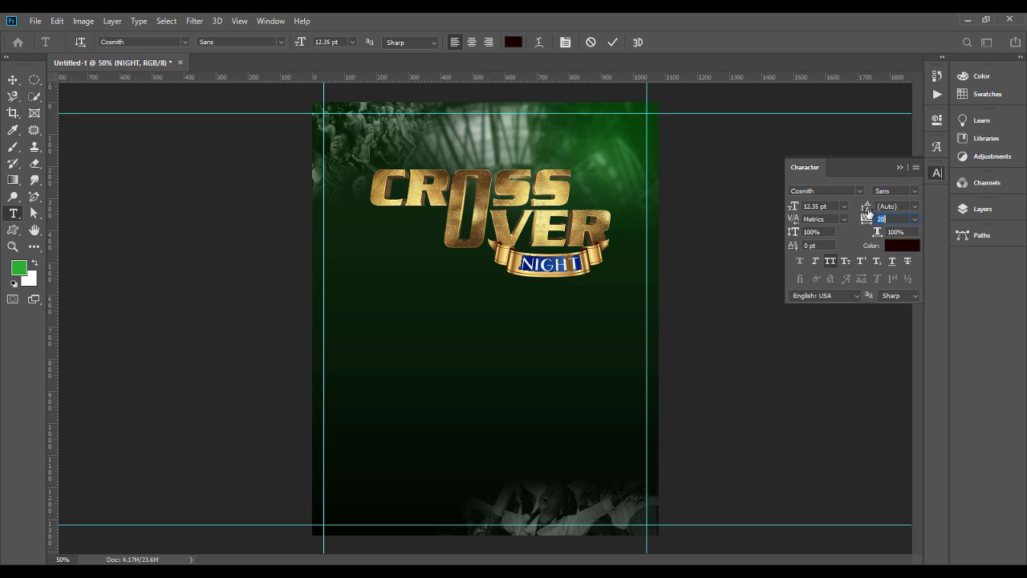
click(900, 168)
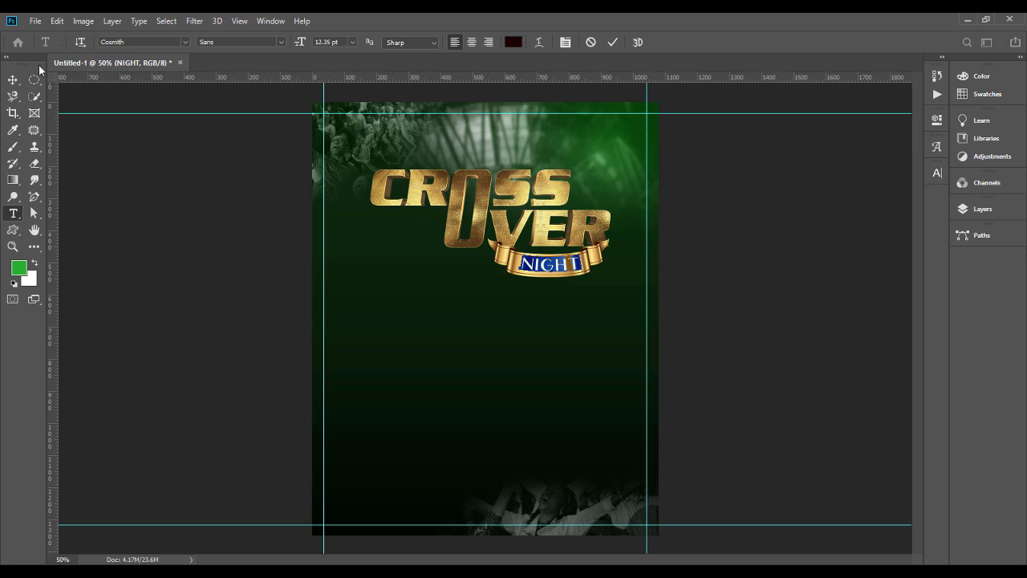
click(13, 80)
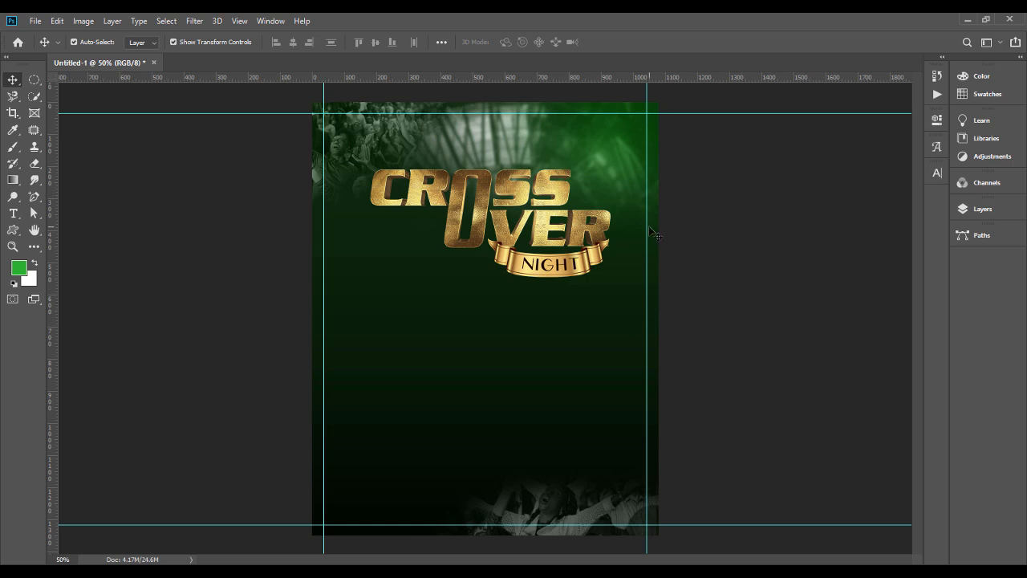
Step: Try the Lighten blend mode on the blurred background photo layer and return it to Screen
click(983, 210)
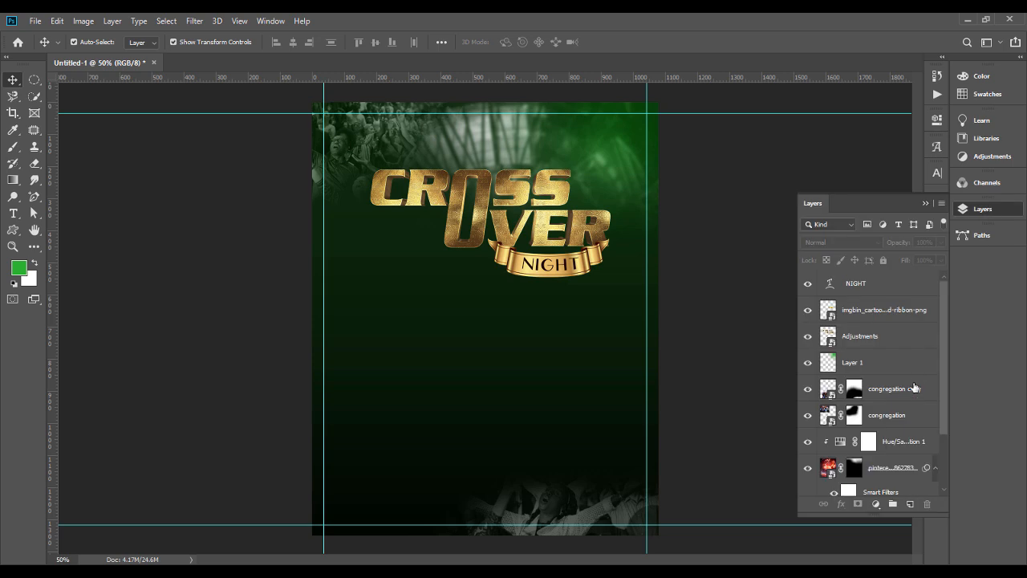
drag(945, 398, 944, 438)
click(885, 418)
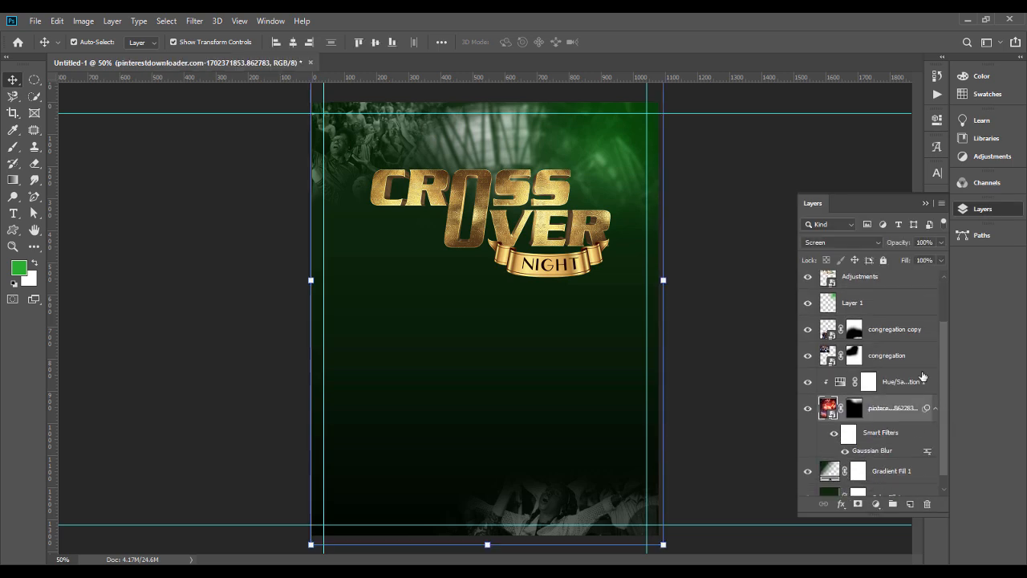
click(876, 240)
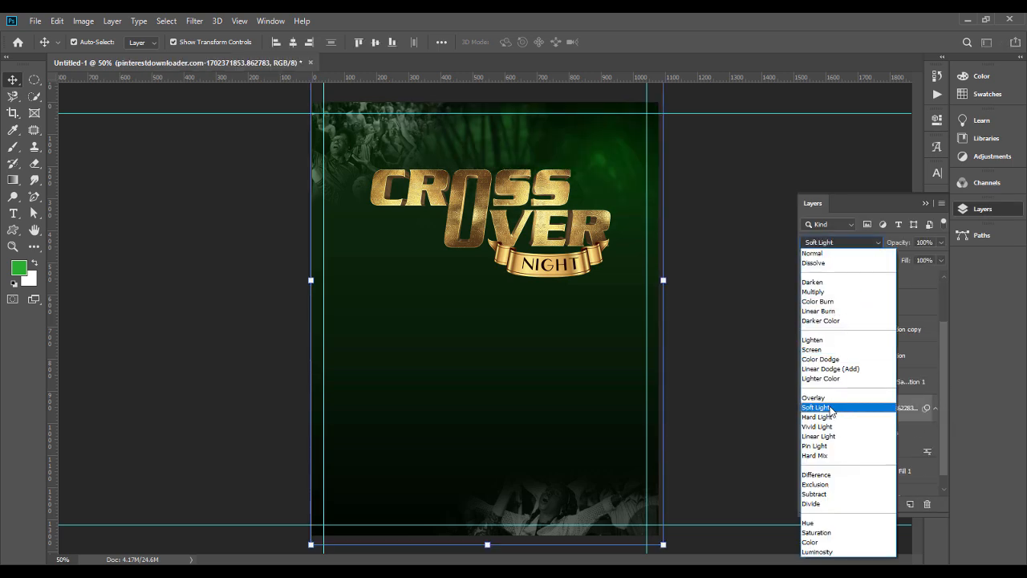
click(809, 350)
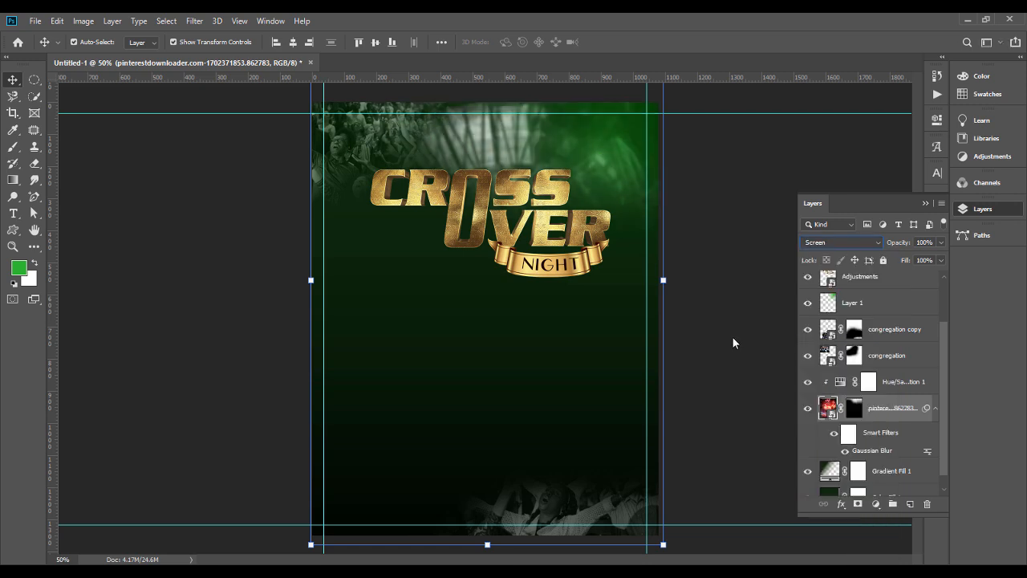
click(925, 204)
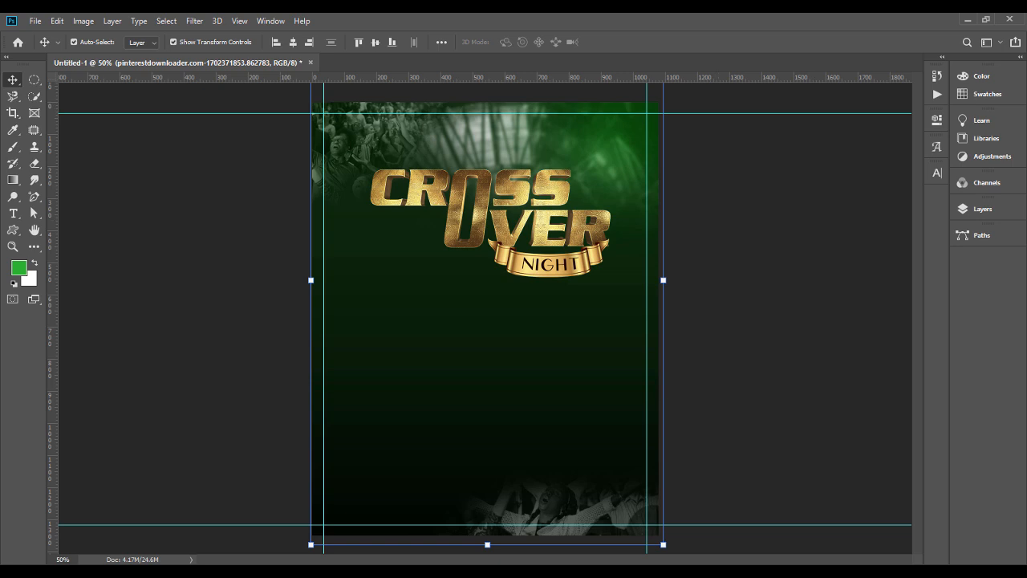
key(alt+Tab)
drag(230, 169, 516, 486)
key(Return)
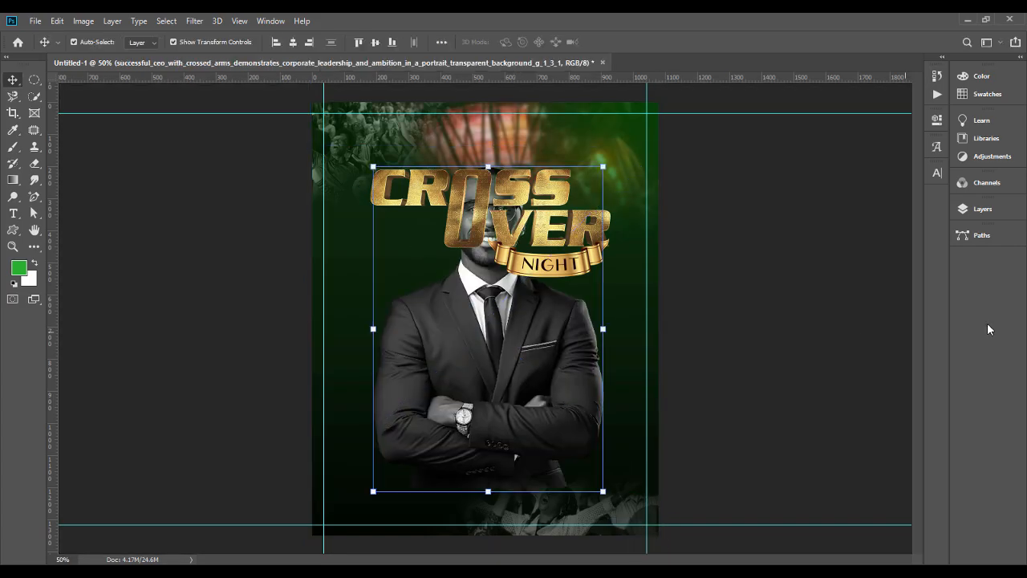
key(Delete)
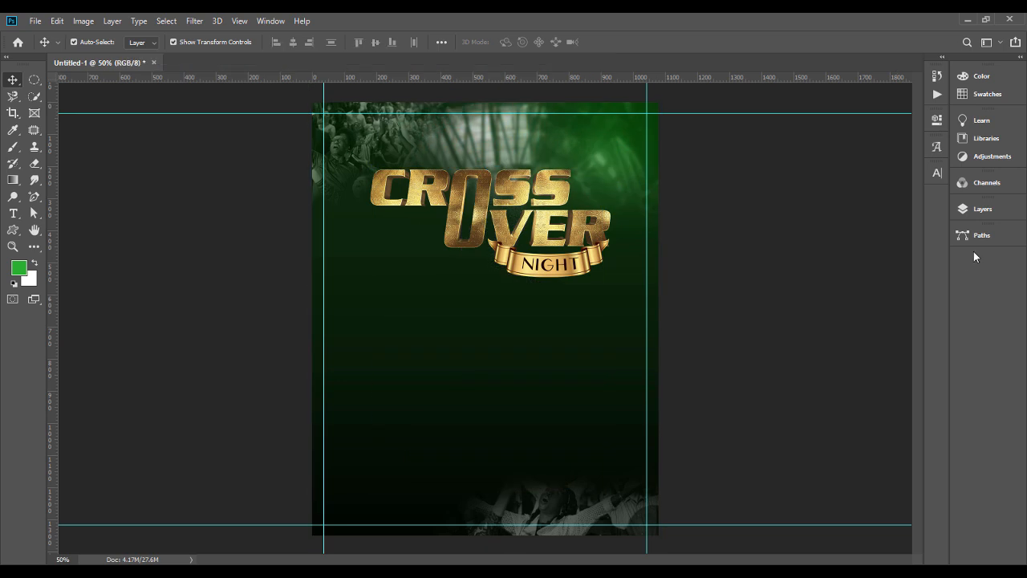
Step: Place the cut-out portrait of the man in the suit into the poster directly above the NIGHT text layer
click(982, 208)
click(867, 285)
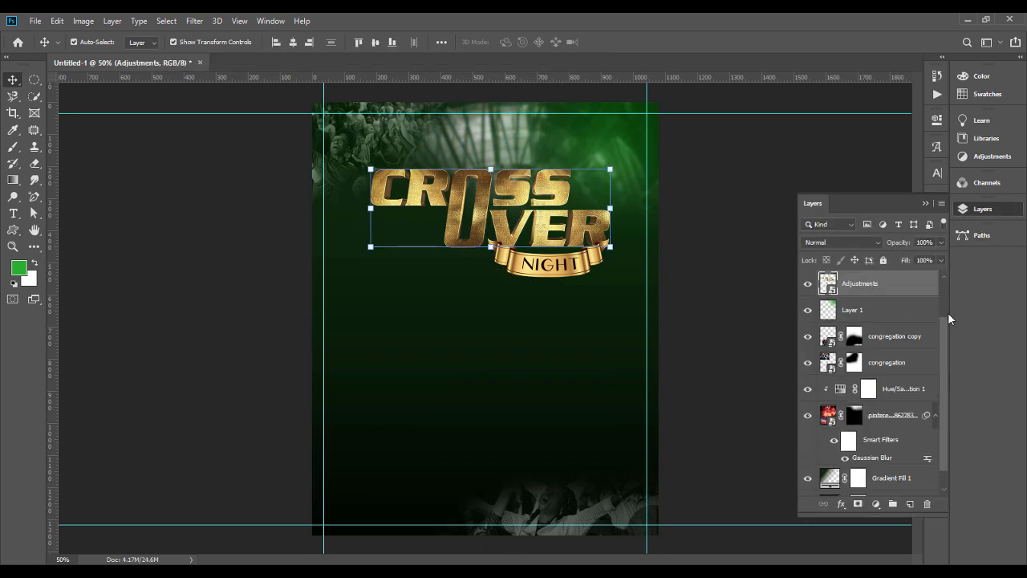
scroll(938, 288, up, 2)
click(895, 287)
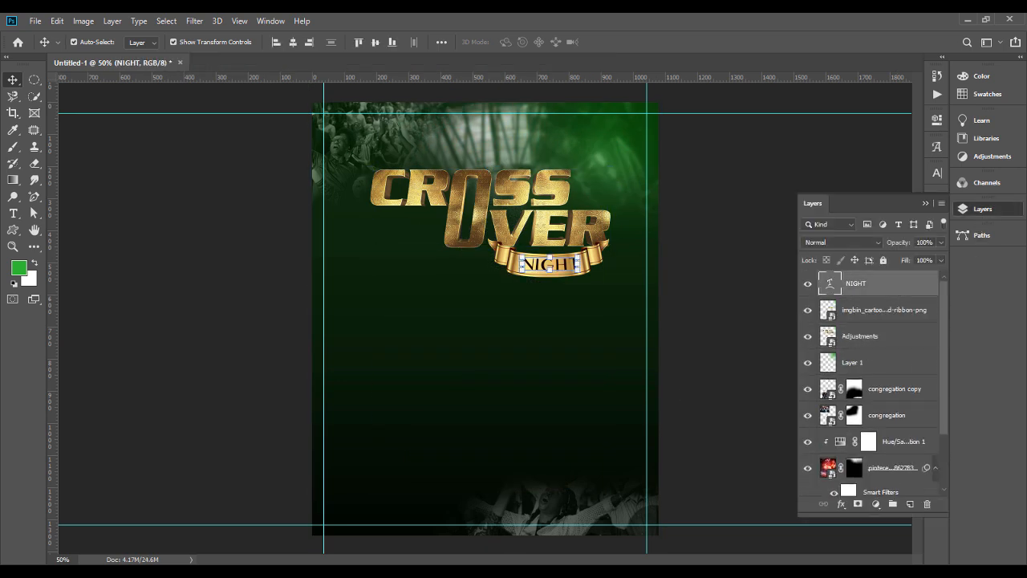
key(alt+Tab)
drag(225, 165, 386, 451)
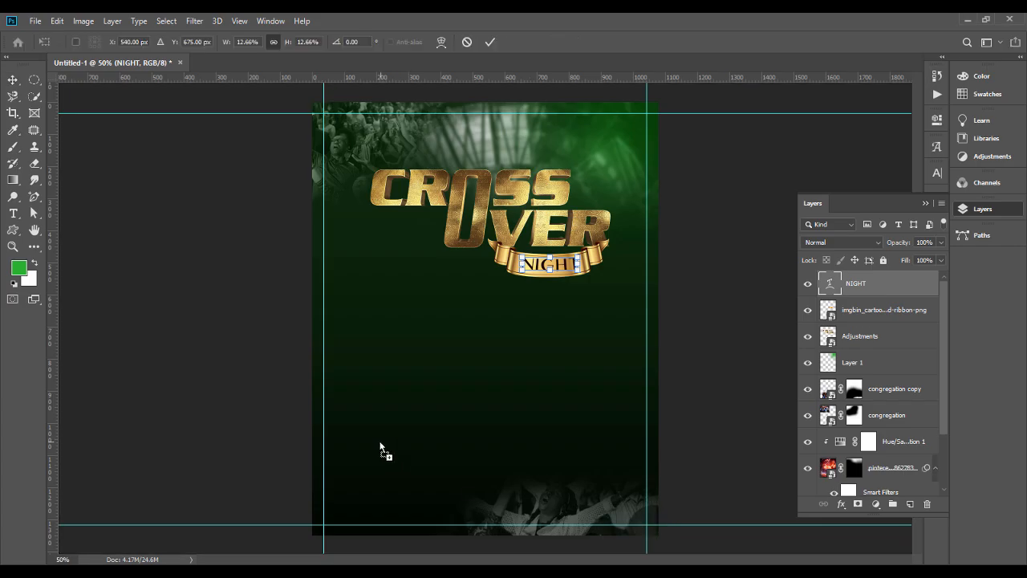
key(Return)
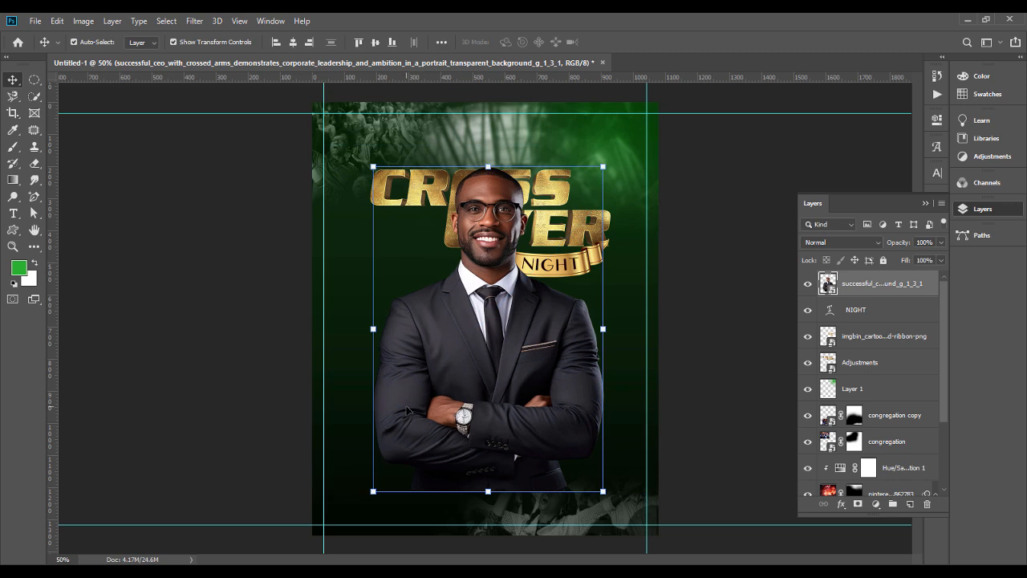
Step: Move the portrait to the poster's lower left and scale it down slightly so the head sits below the CROSS lettering
drag(410, 426, 344, 482)
key(ctrl+t)
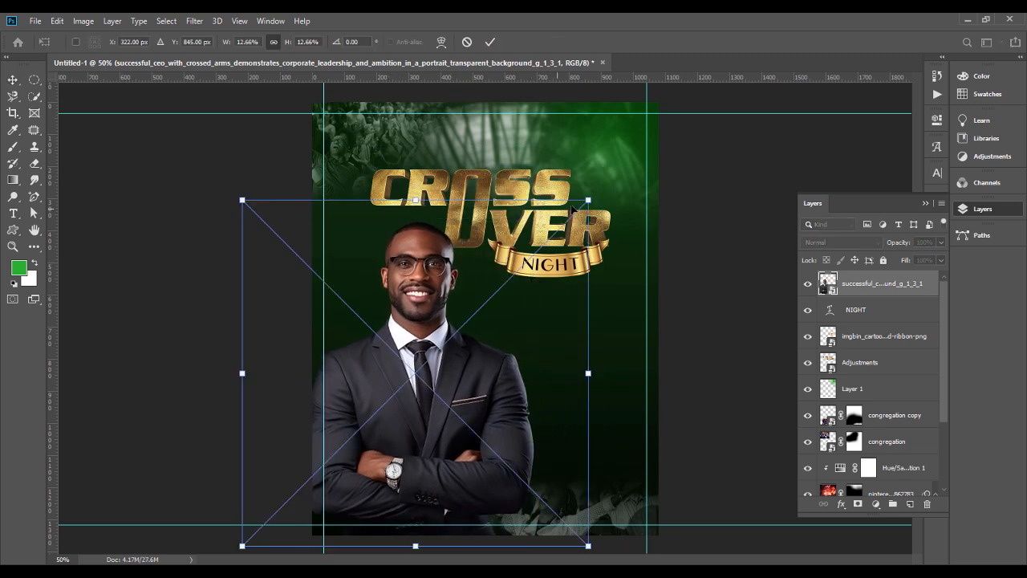
drag(588, 198, 574, 199)
drag(409, 306, 404, 305)
key(Return)
click(755, 260)
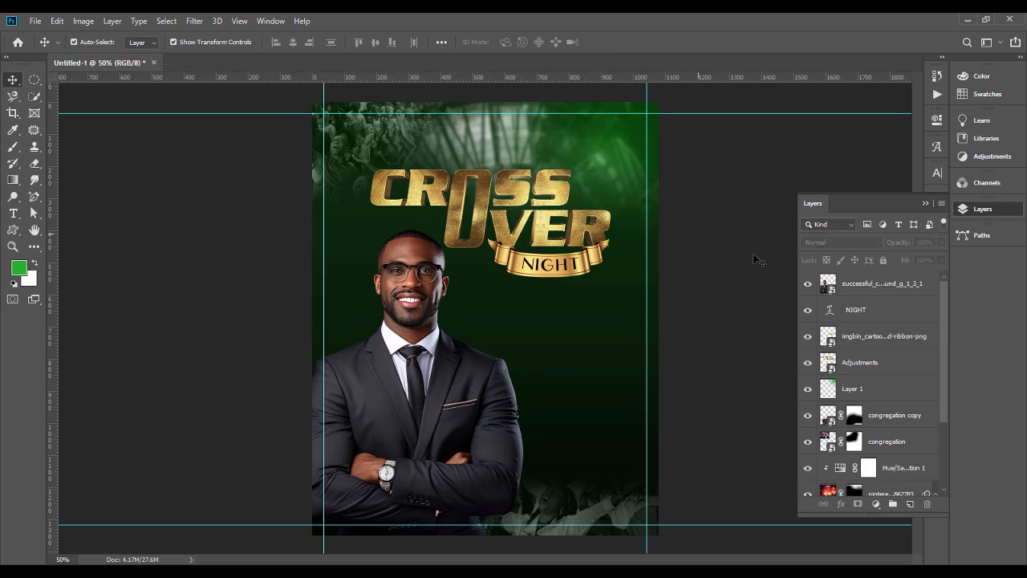
Step: Convert the portrait layer of the man in the suit to a smart object
click(463, 388)
right_click(902, 284)
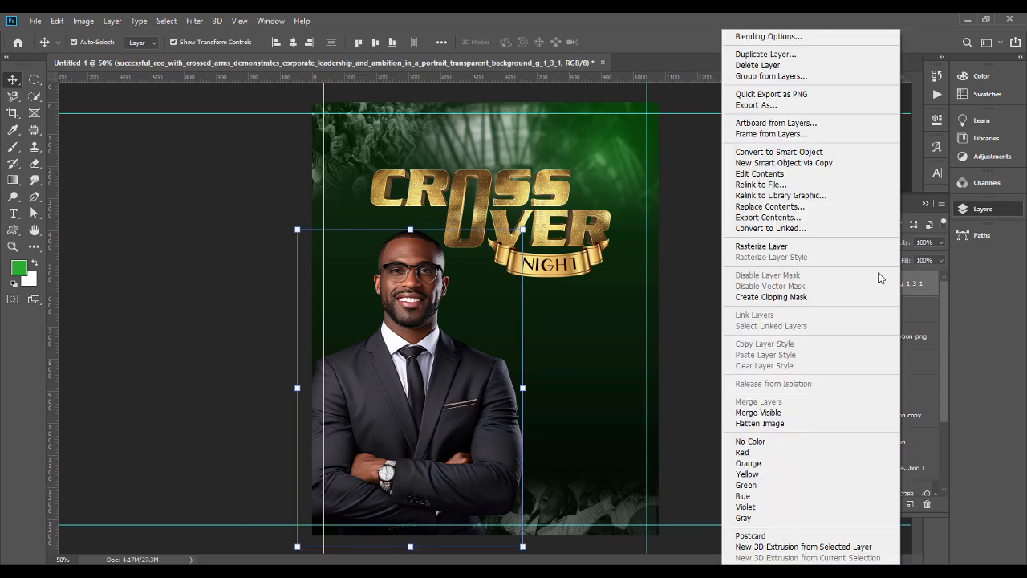
click(810, 155)
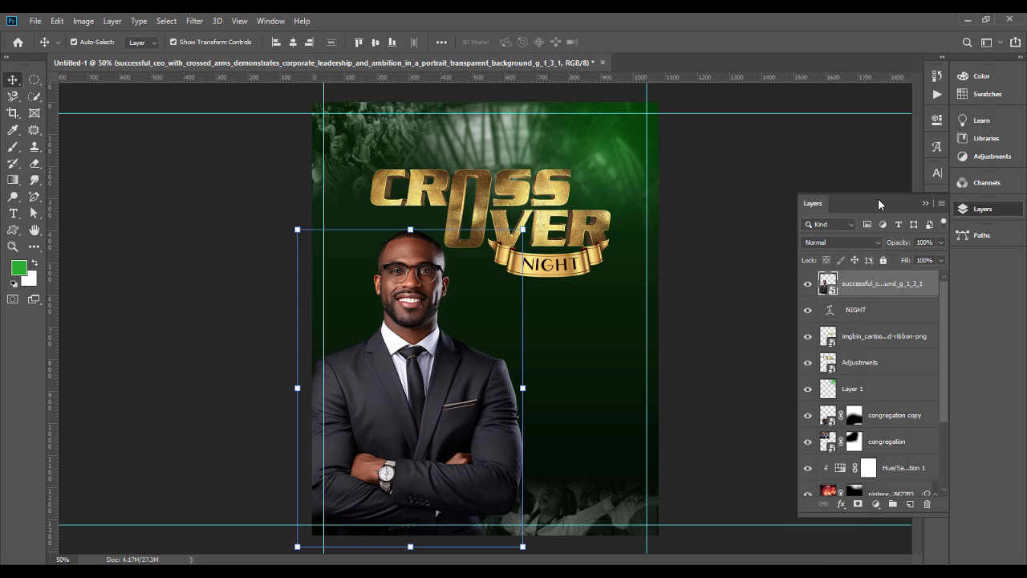
click(926, 206)
Step: Shrink the portrait slightly towards the poster's lower-left corner and commit the transform
key(ctrl+t)
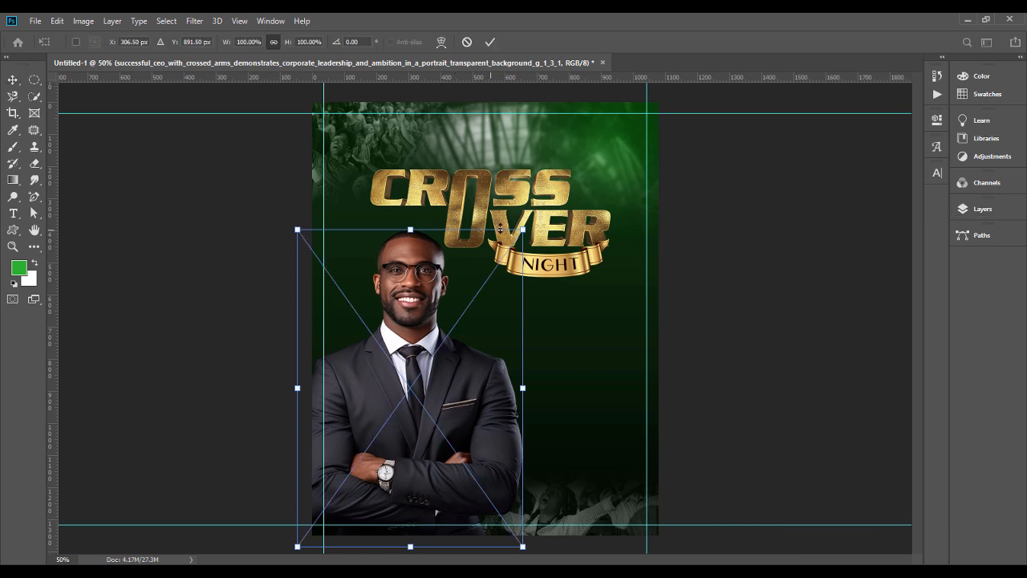
drag(524, 229, 515, 238)
key(Return)
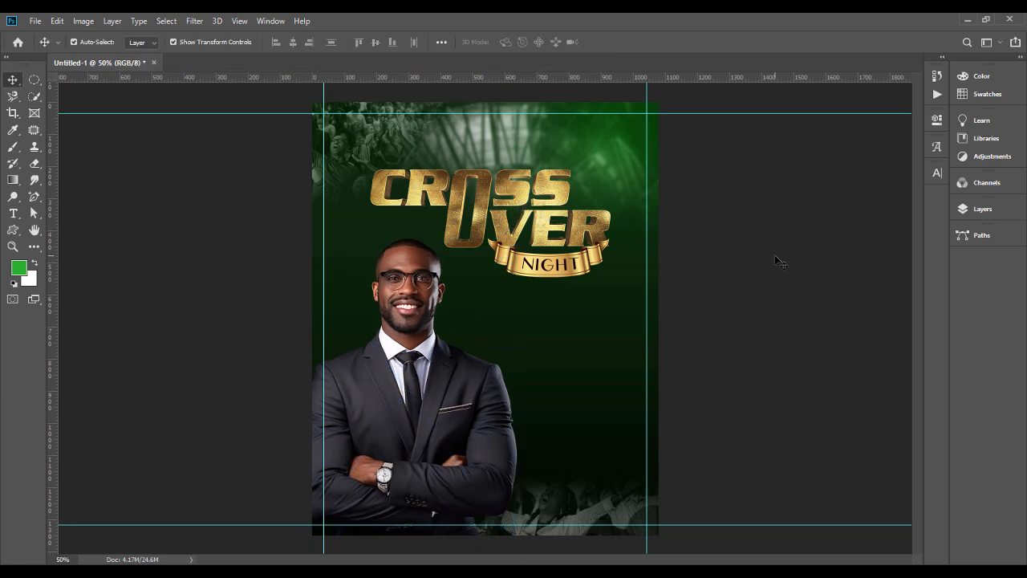
Step: Run the Topaz Adjust 5 filter on the portrait and choose the Crisp preset from the Adjust 4 Preset List
click(402, 330)
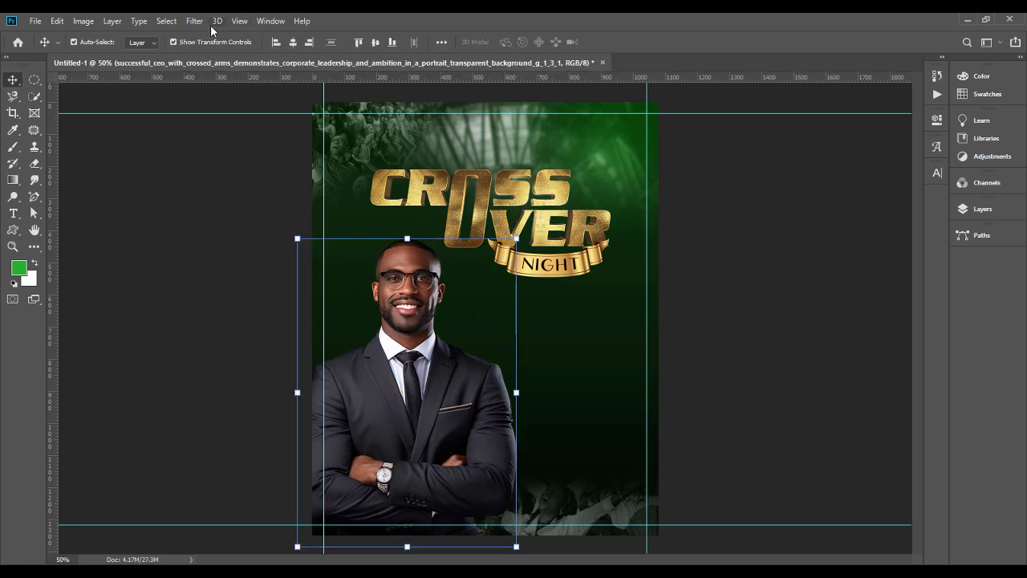
click(206, 27)
mouse_move(256, 319)
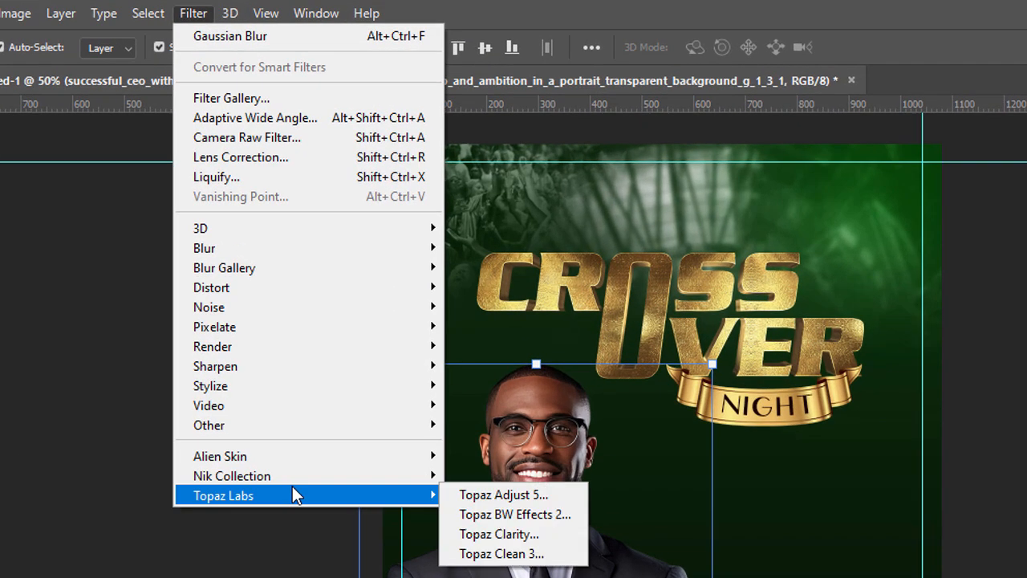
click(486, 496)
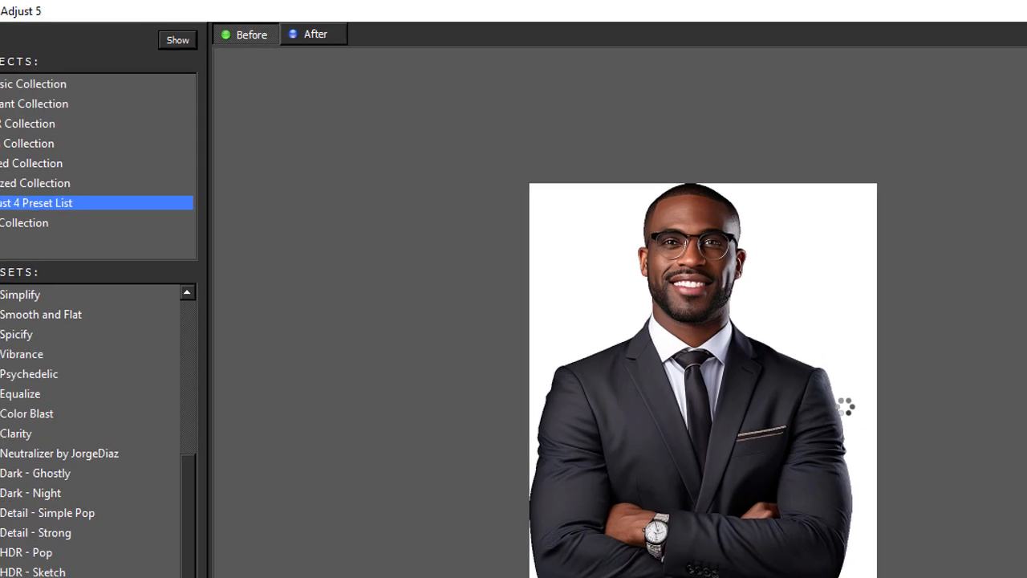
drag(216, 442, 225, 296)
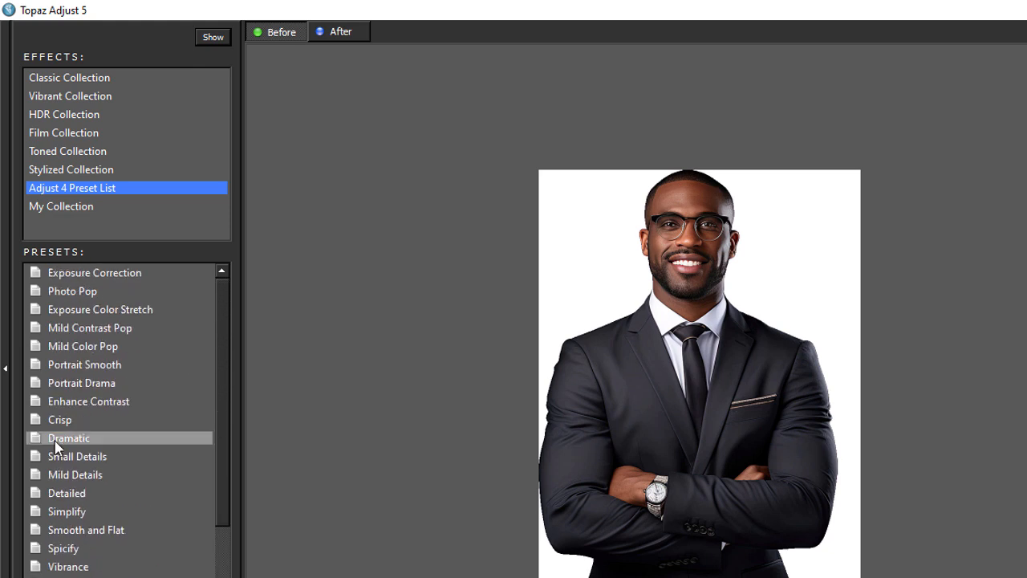
click(61, 419)
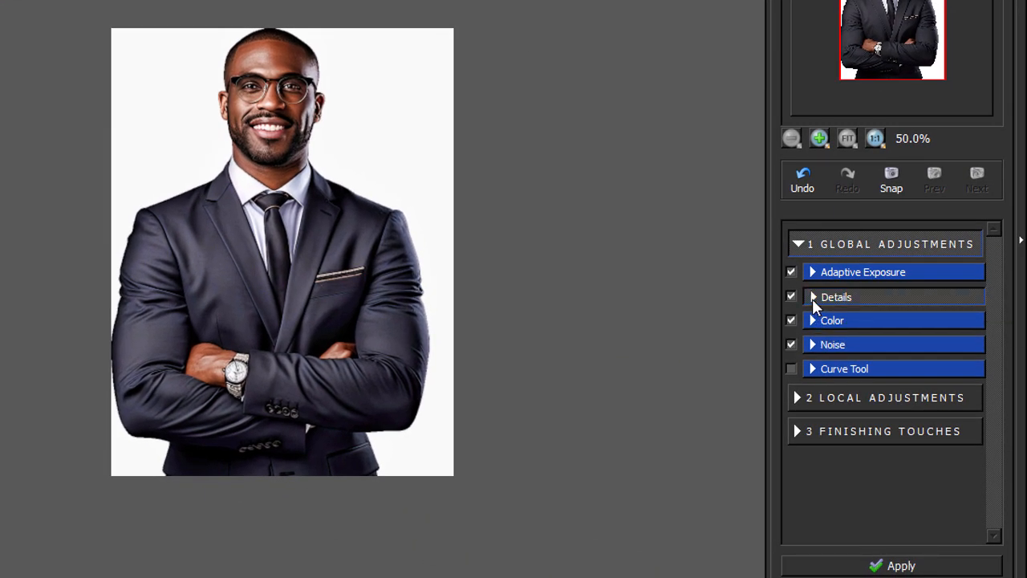
Step: Raise the filter's detail strength to 1.72, detail boost to 1.62 and the sharpening, and apply it to the portrait
click(813, 297)
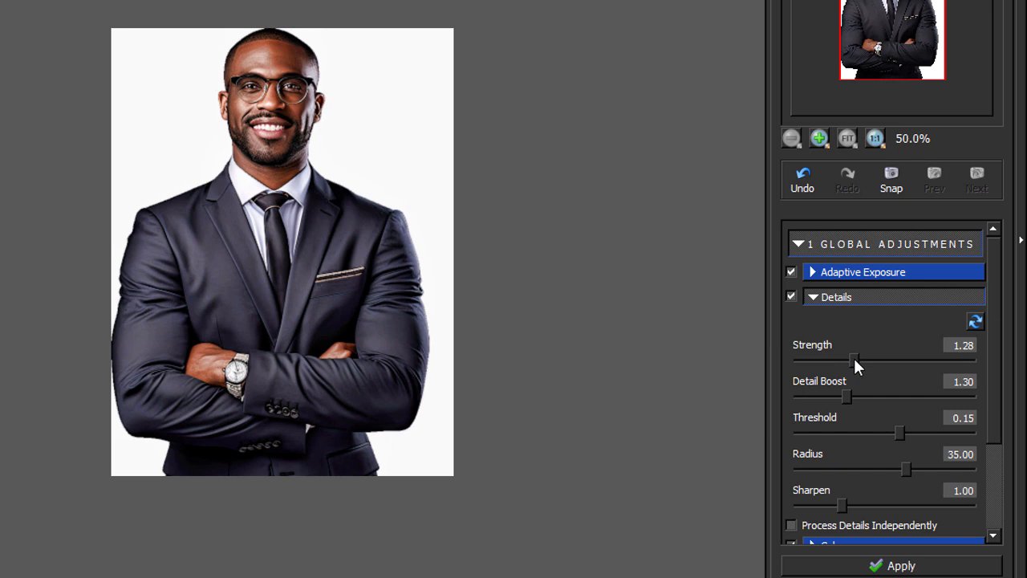
drag(873, 357, 872, 357)
drag(850, 395, 861, 395)
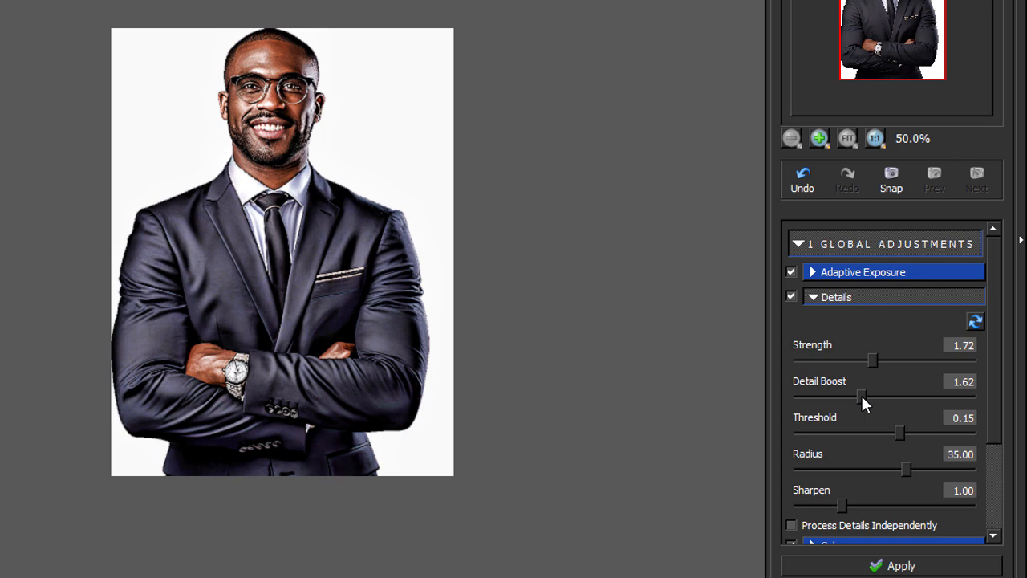
drag(848, 510, 857, 510)
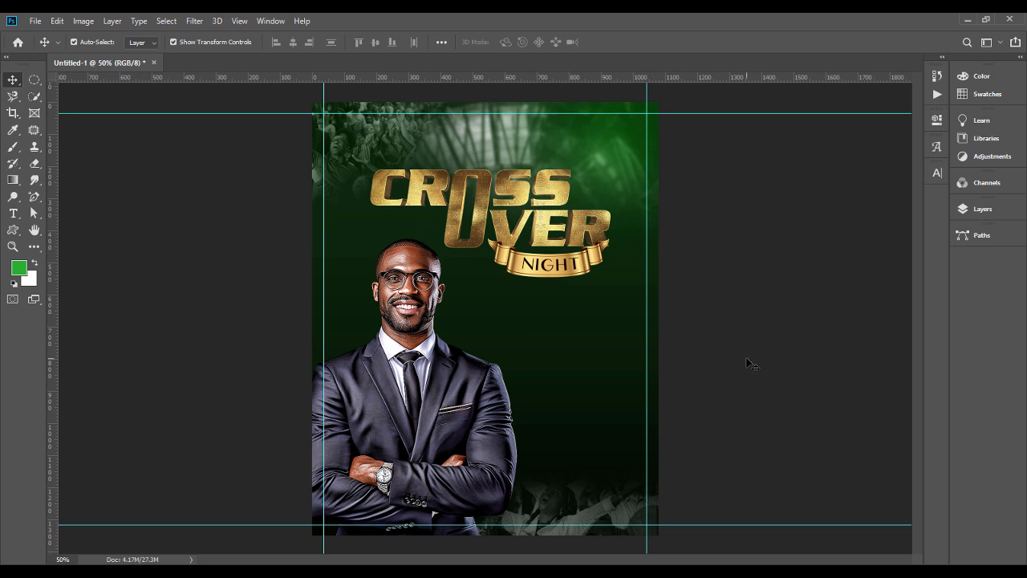
Step: Place the logo1 image from the cross over flyer folder and scale it to about 2.1% above the CROSS lettering
click(541, 570)
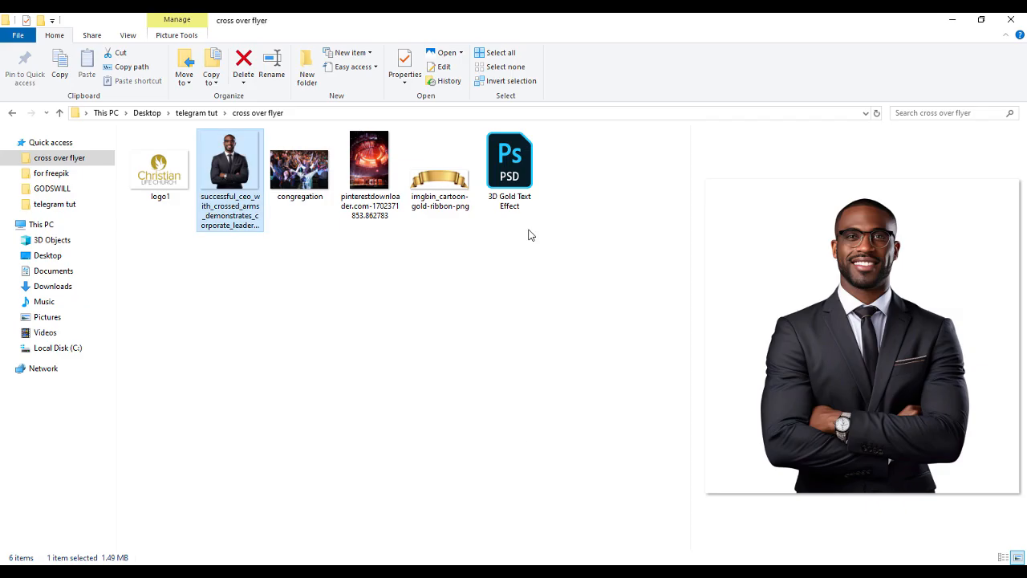
drag(159, 169, 479, 148)
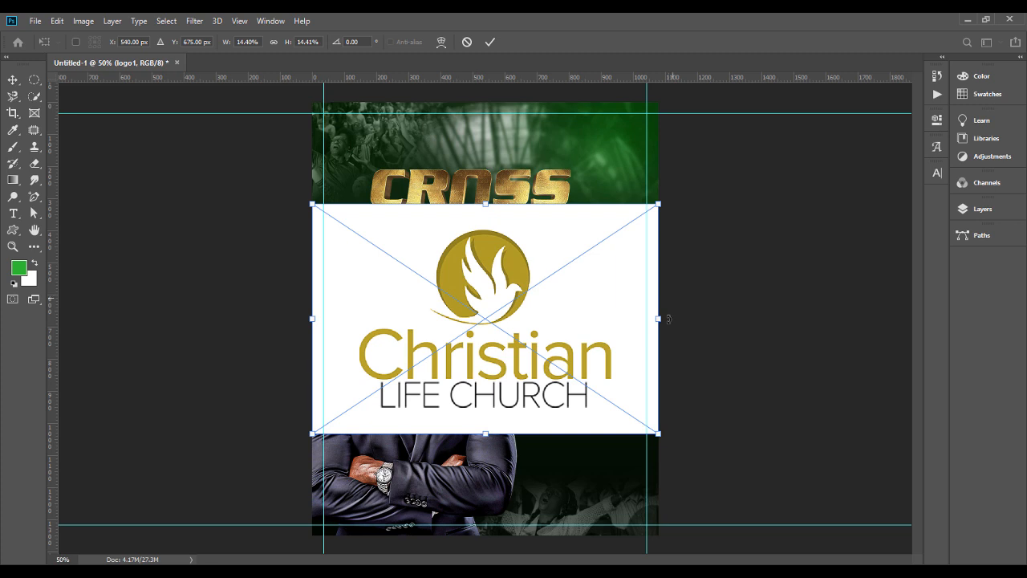
drag(665, 319, 408, 139)
key(Return)
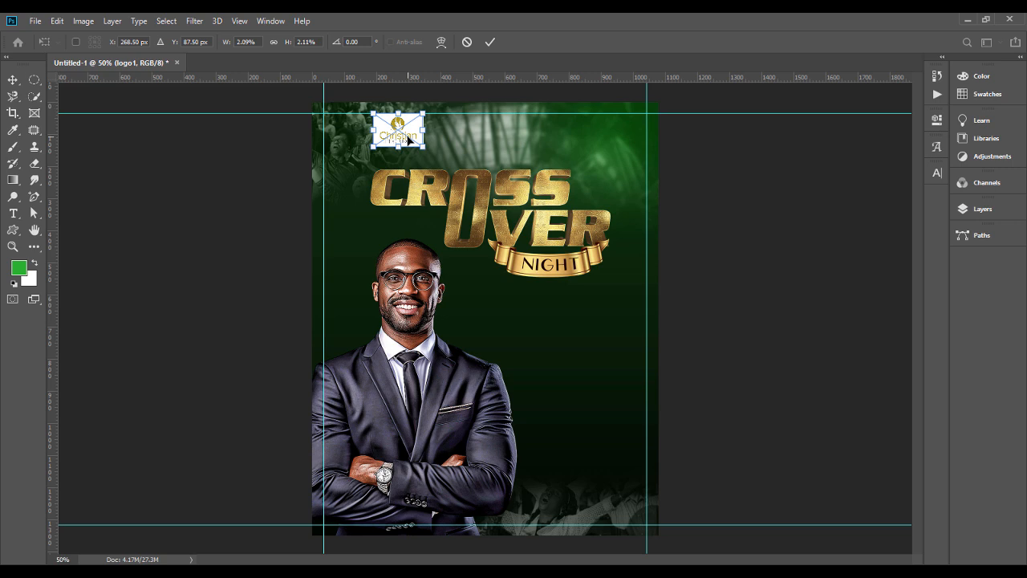
Step: Shrink the church logo slightly and align it with the upper guide and the left edge of the CROSS lettering
key(Return)
drag(422, 152, 418, 150)
drag(406, 141, 405, 135)
key(Return)
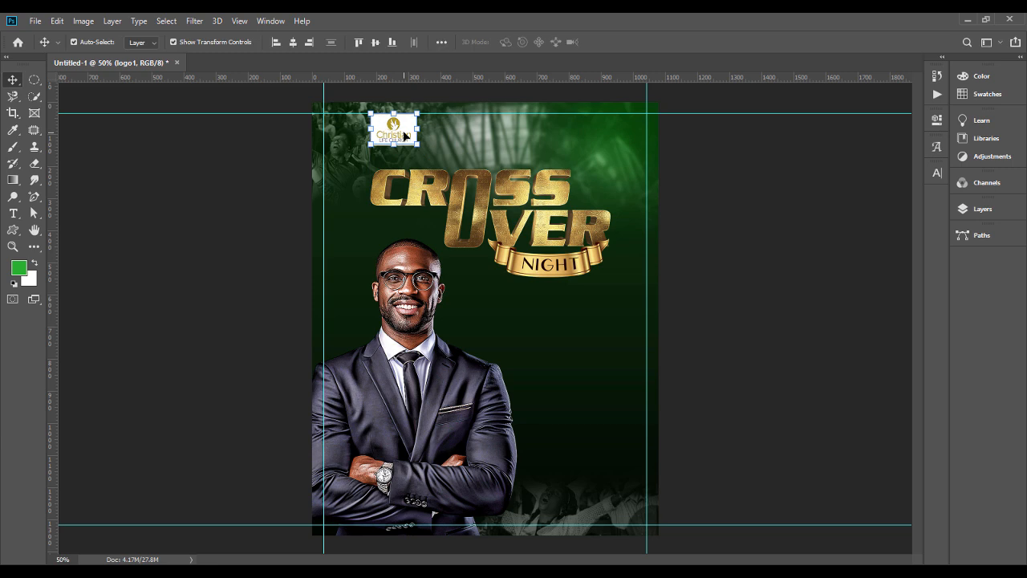
click(777, 197)
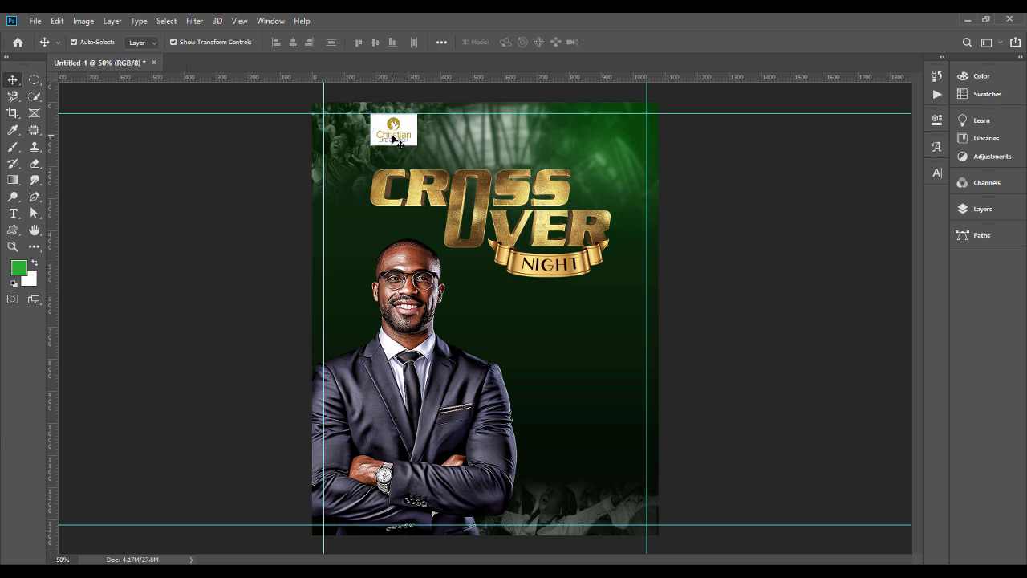
Step: Start a text line to the right of the church logo and set its colour to white ffffff
click(393, 139)
click(13, 213)
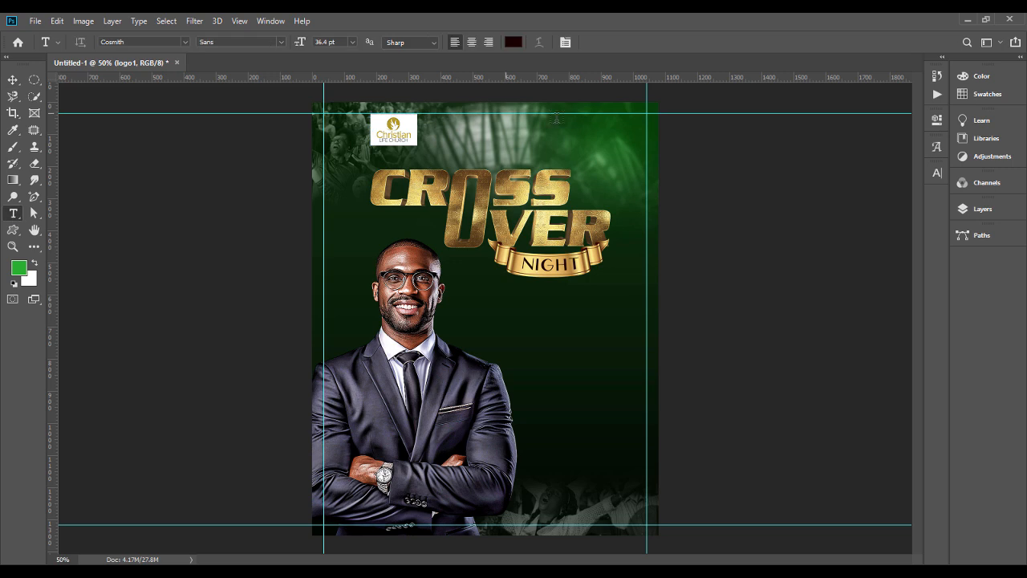
click(474, 141)
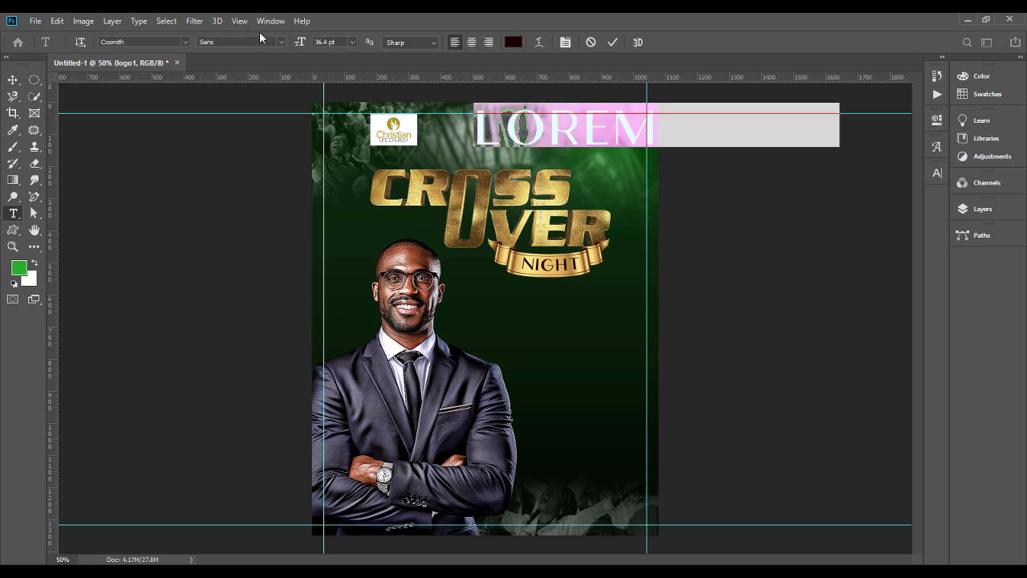
click(512, 42)
text(ffffff)
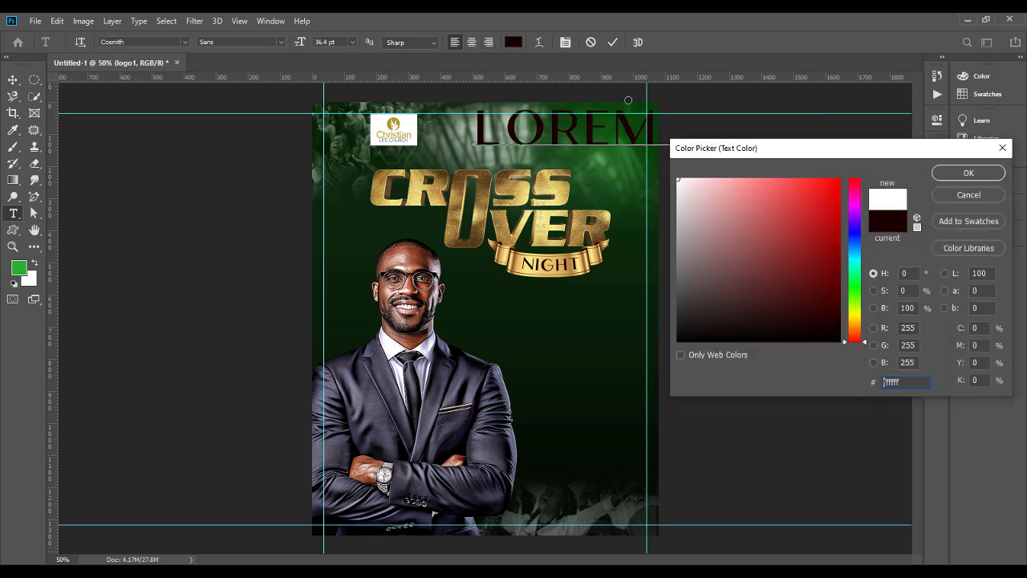
key(Return)
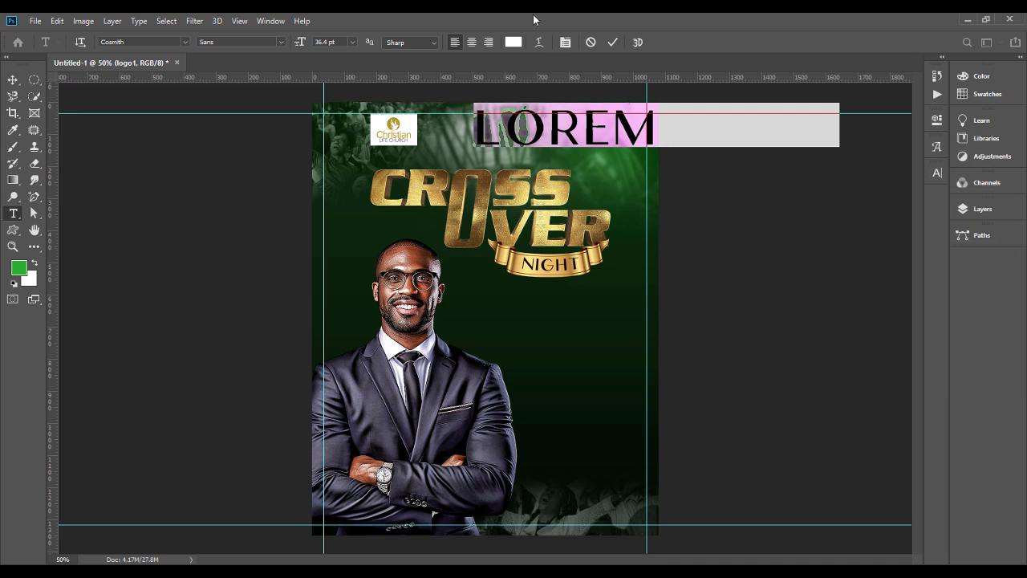
Step: Set the new text line's size to 9.4 pt and enter CHRISTIAN LIFE CHURCH
drag(301, 42, 278, 42)
text(CH)
text(RIS)
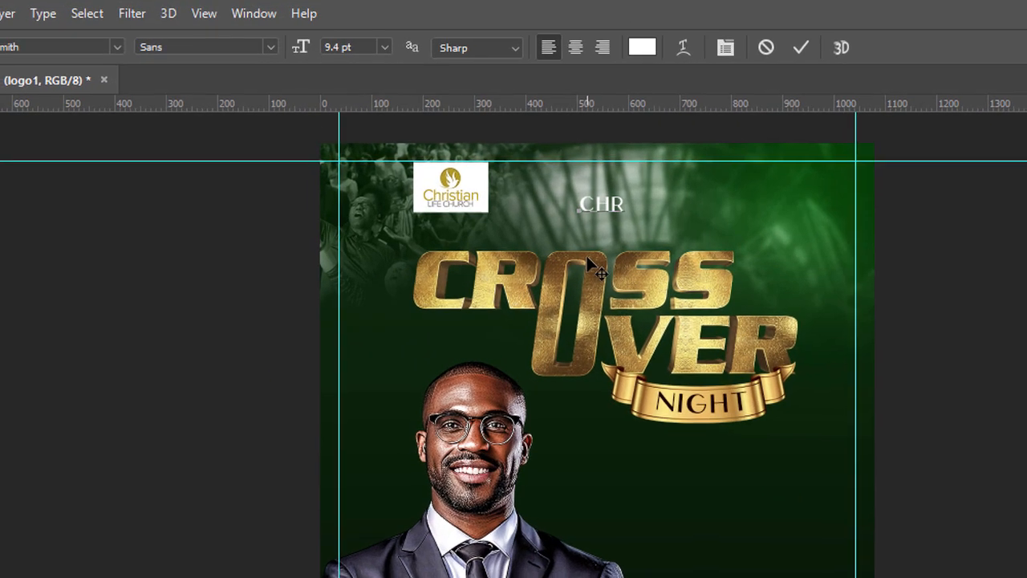
text(TISN)
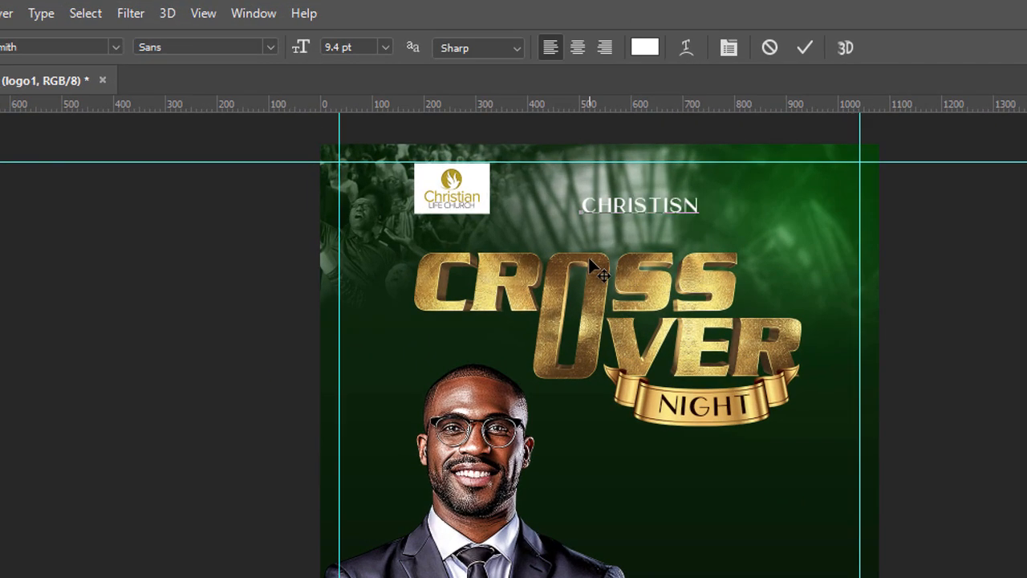
key(BackSpace)
key(BackSpace)
text(AN LIFE CH)
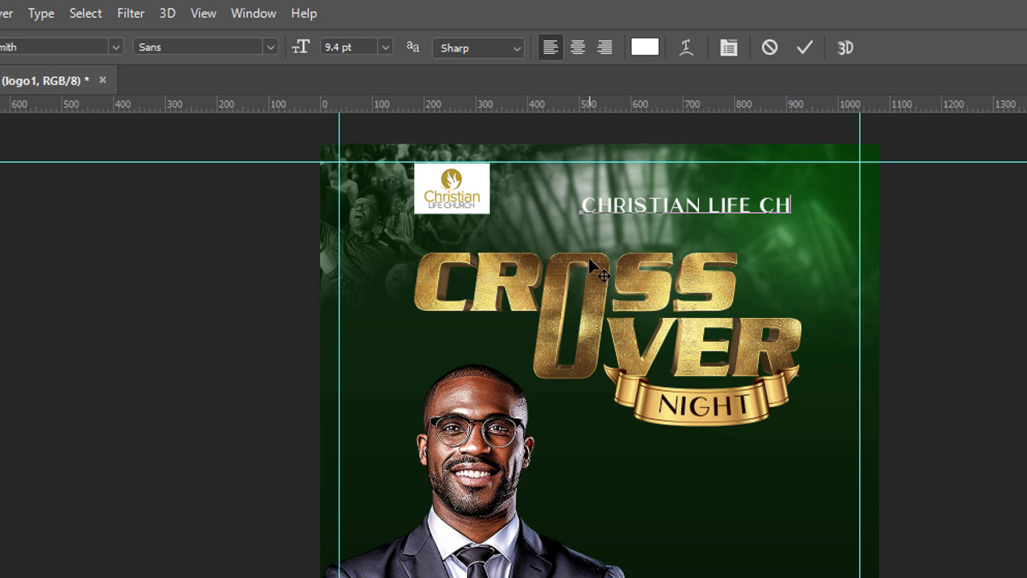
text(URCH)
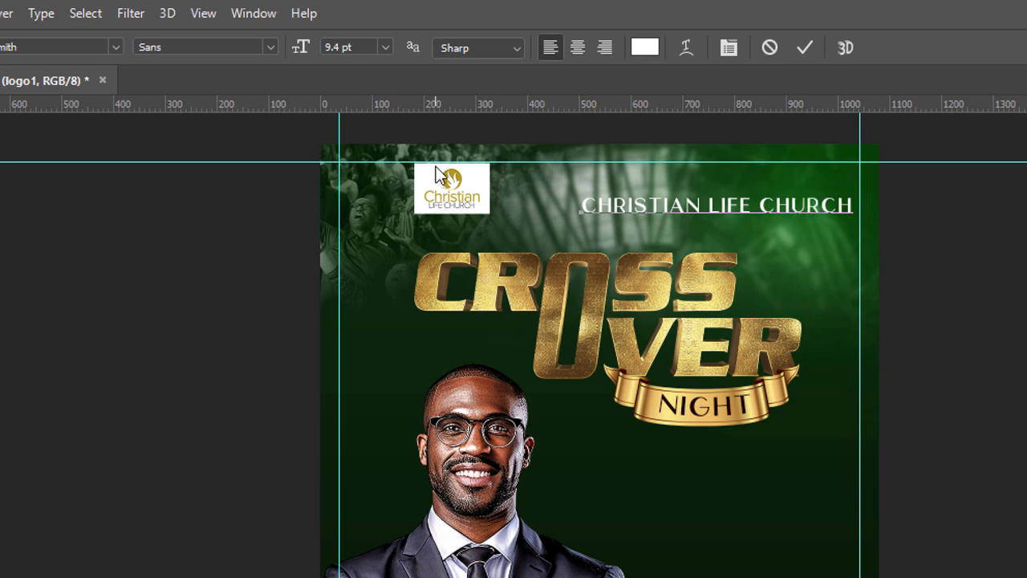
Step: Change the whole CHRISTIAN LIFE CHURCH line to the Bebas Neue Bold font and commit the text
key(ctrl+a)
click(30, 47)
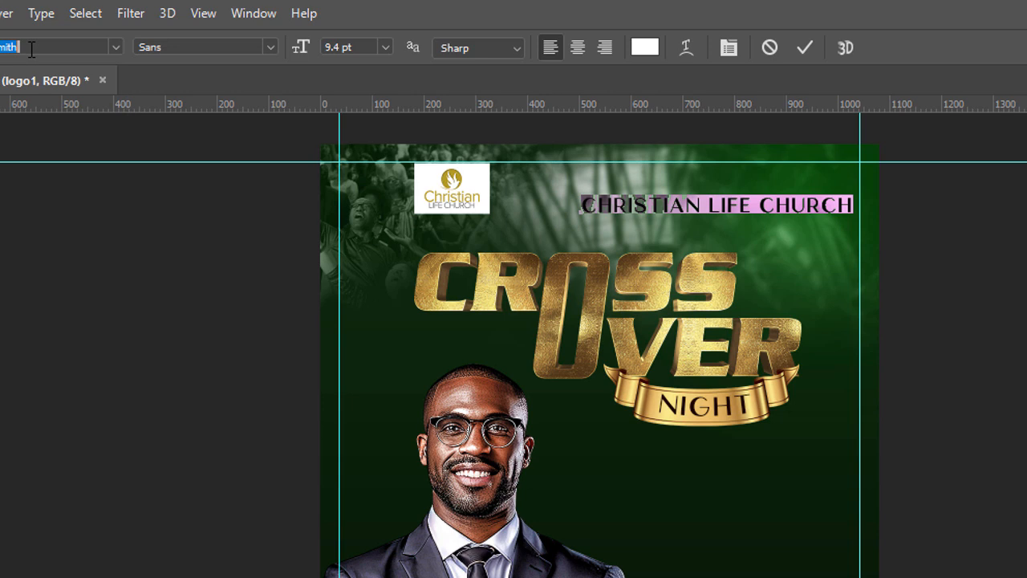
key(BackSpace)
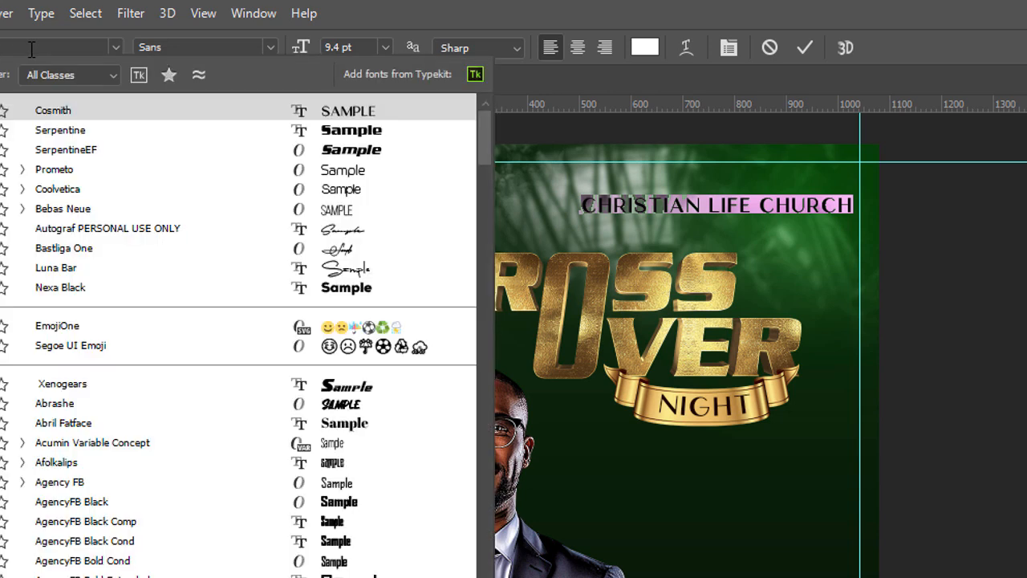
text(beb)
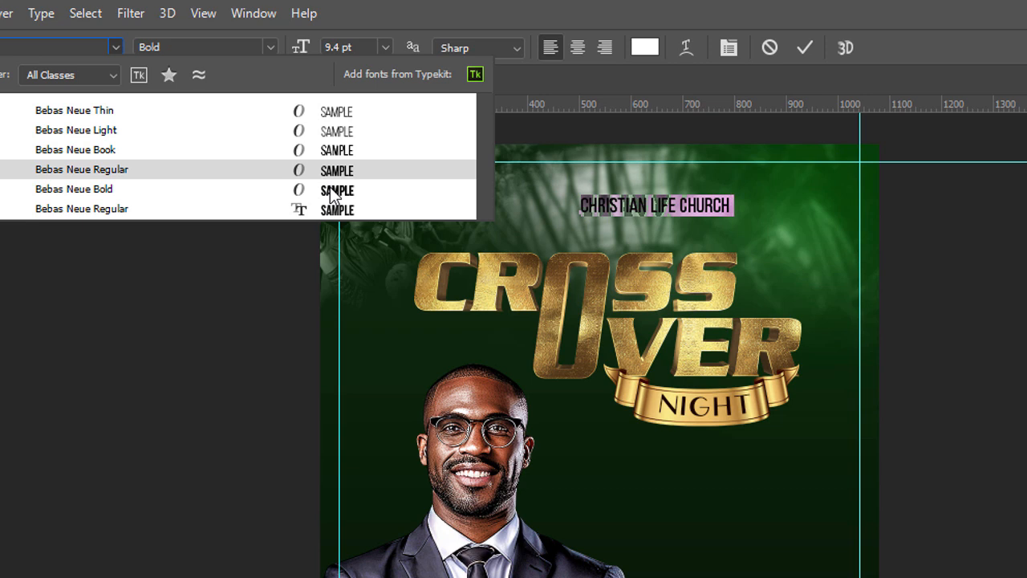
click(329, 188)
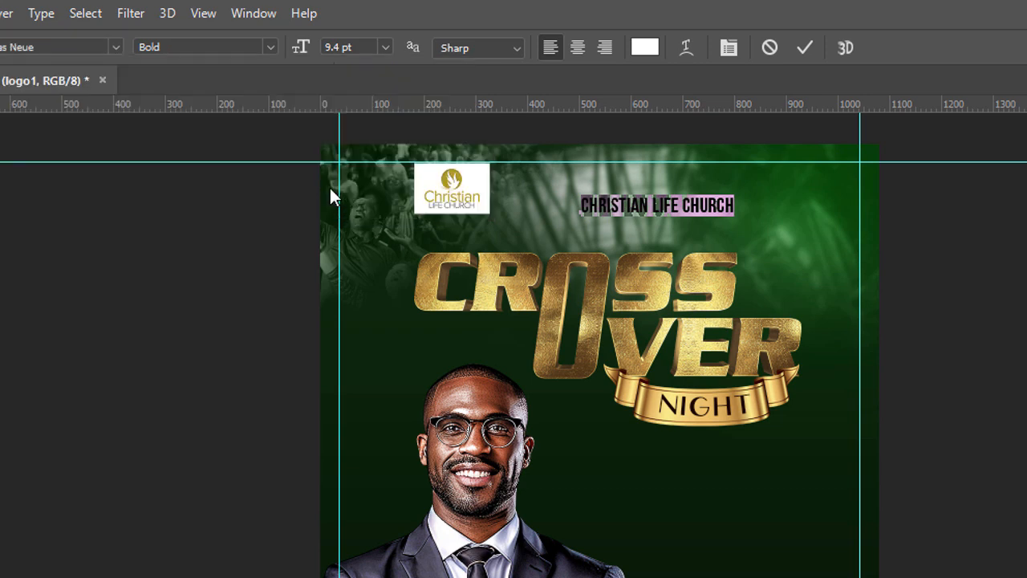
key(ctrl+Return)
key(v)
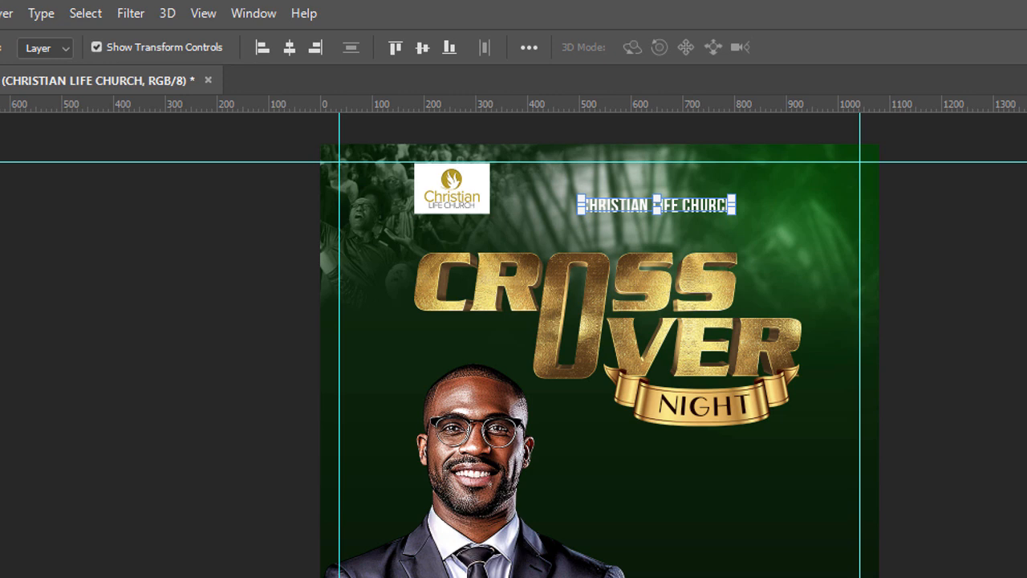
click(7, 208)
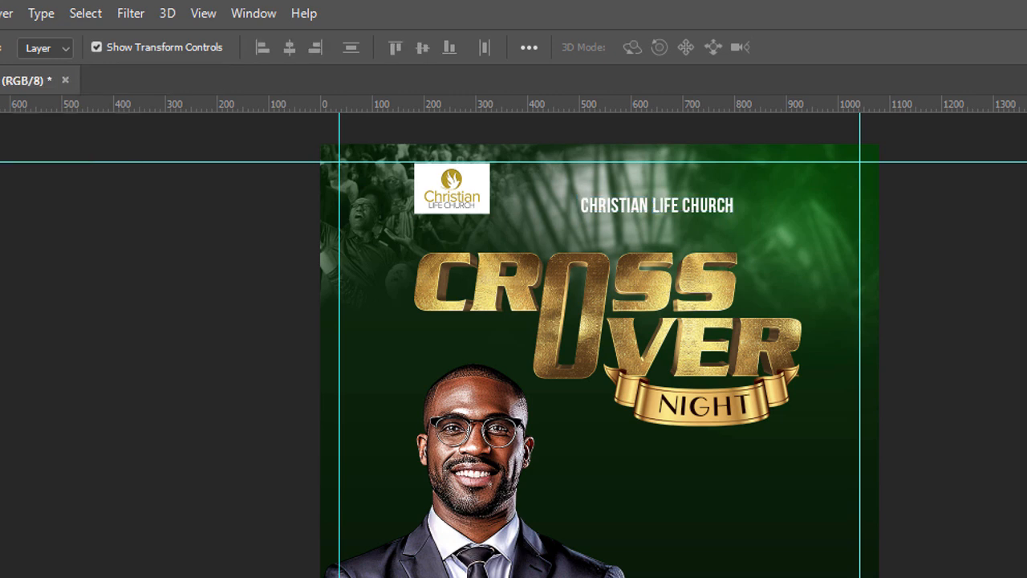
Step: Centre the church name horizontally, then scale it to about 107% and position it slightly lower, beside the logo
click(689, 210)
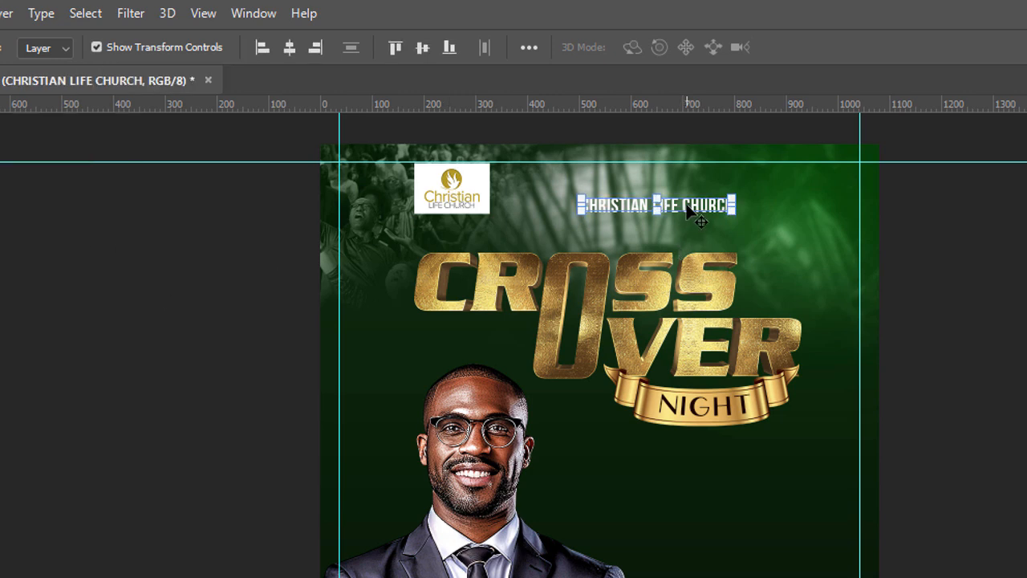
click(290, 48)
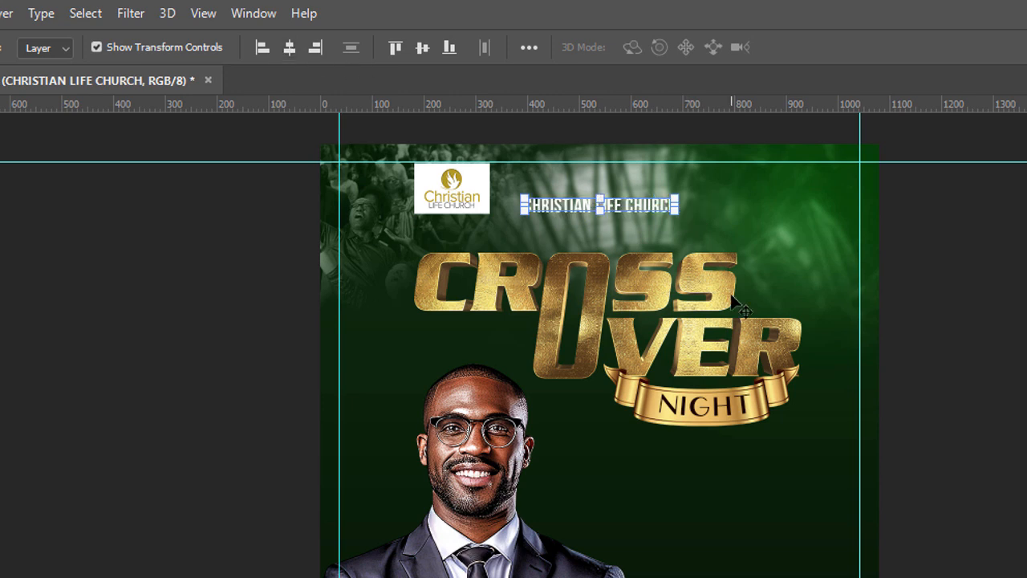
drag(650, 210, 703, 211)
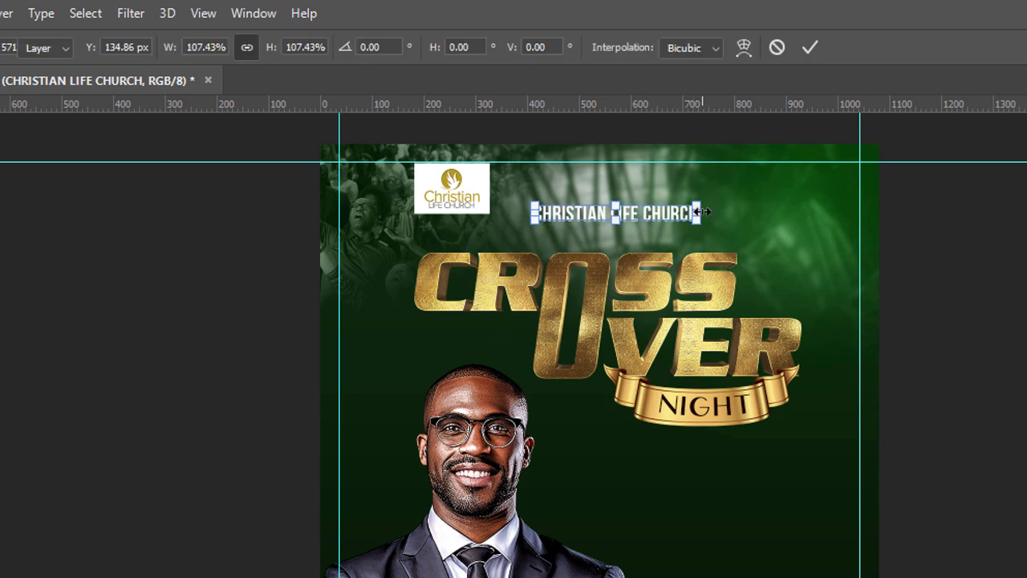
key(Return)
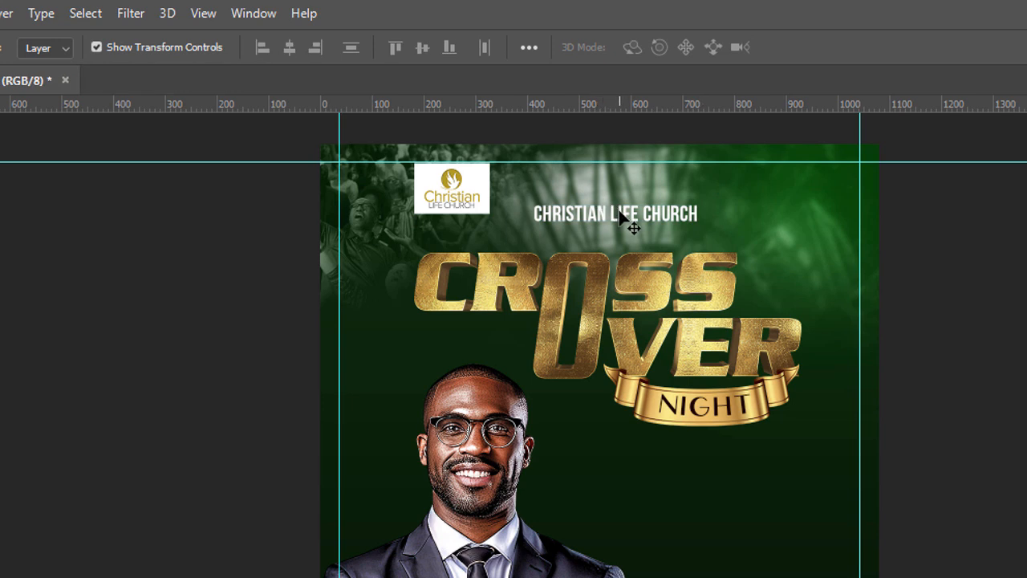
Step: Duplicate the church name directly beneath itself and replace the copy's text with PRESENTS
click(656, 225)
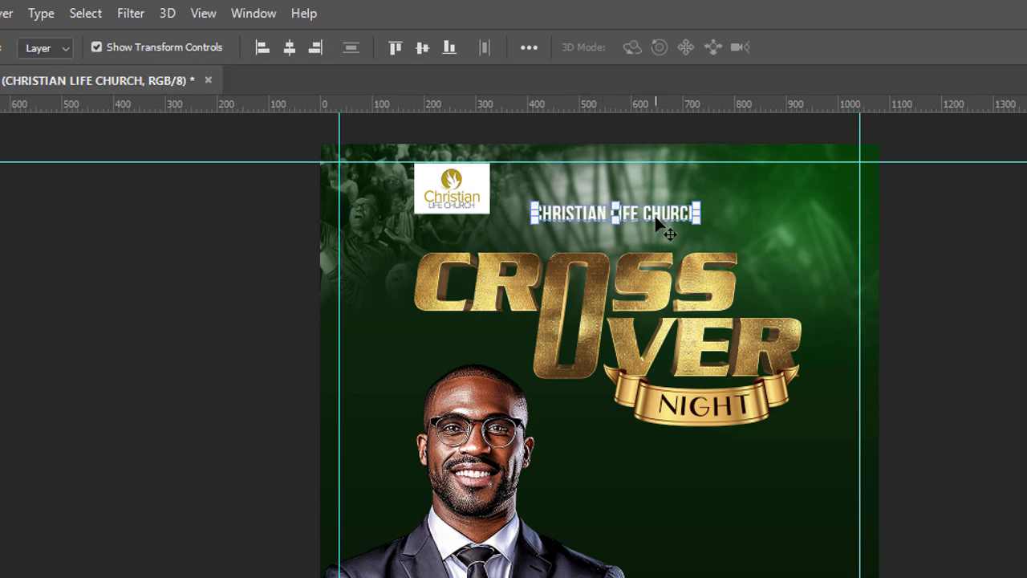
drag(656, 220, 655, 240)
double_click(656, 237)
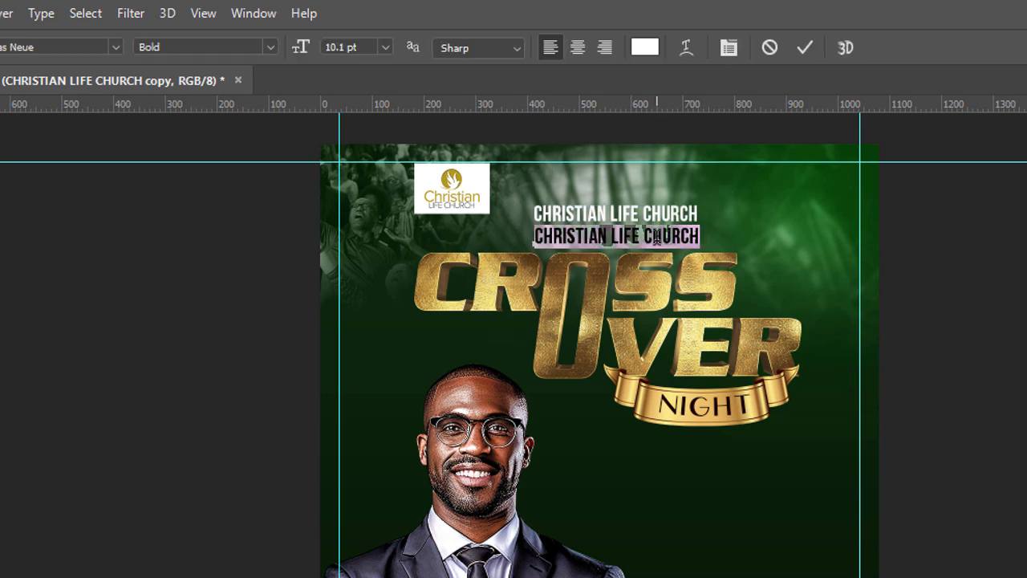
text(PRESENSTS)
Step: Change the font of the PRESENTS line to Prometo Medium
key(ctrl+a)
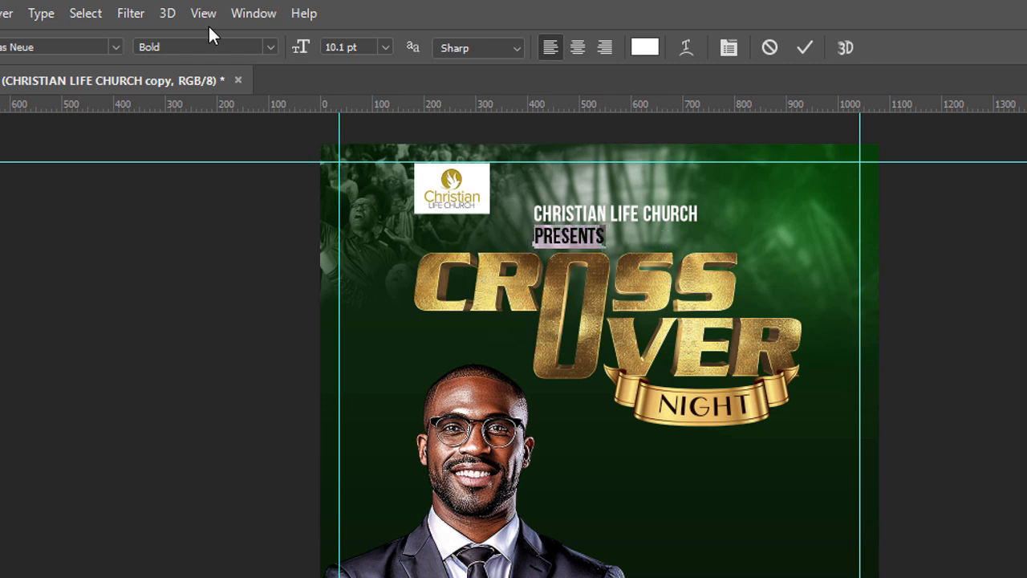
click(89, 50)
key(BackSpace)
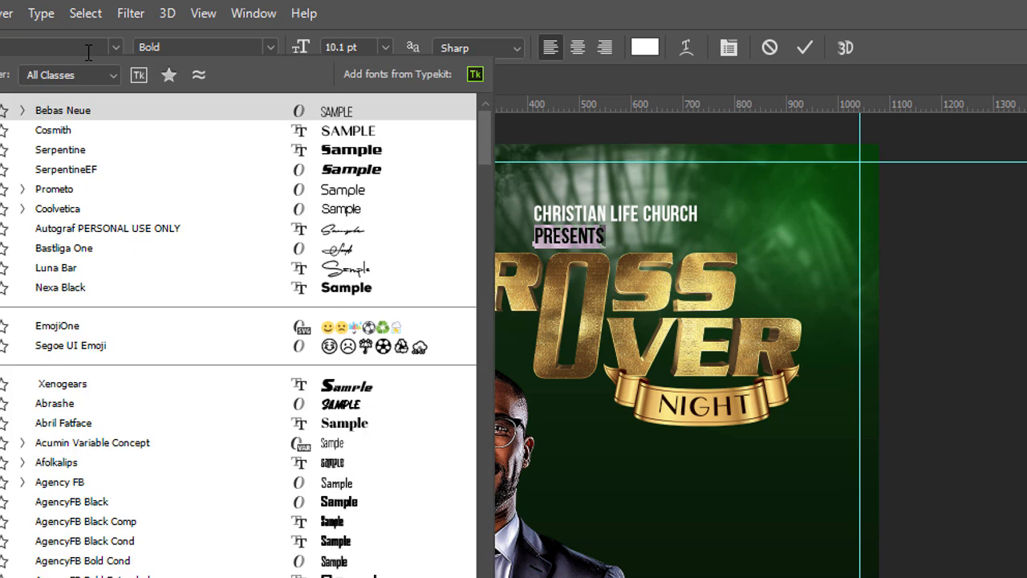
text(pre)
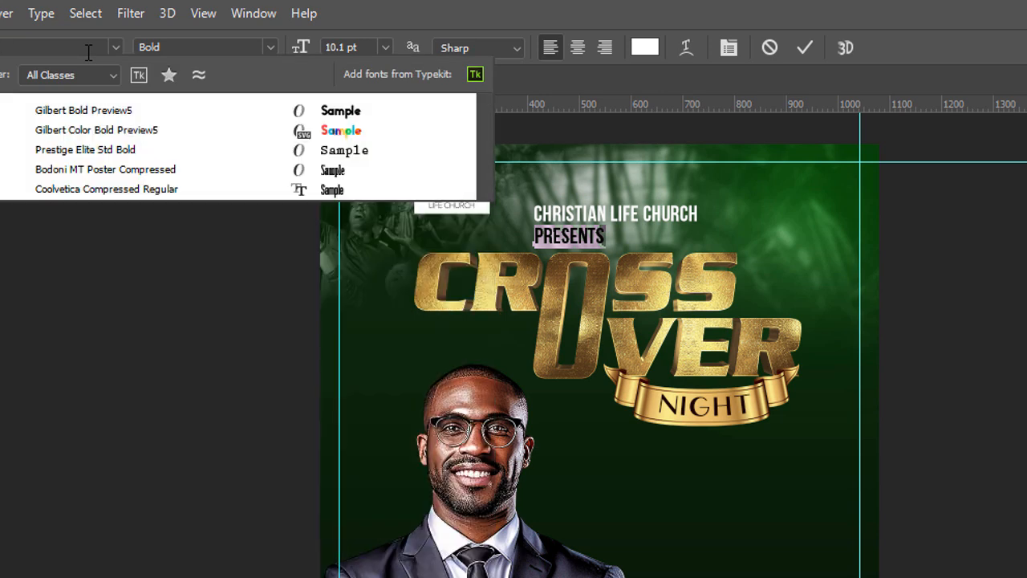
key(BackSpace)
text(o)
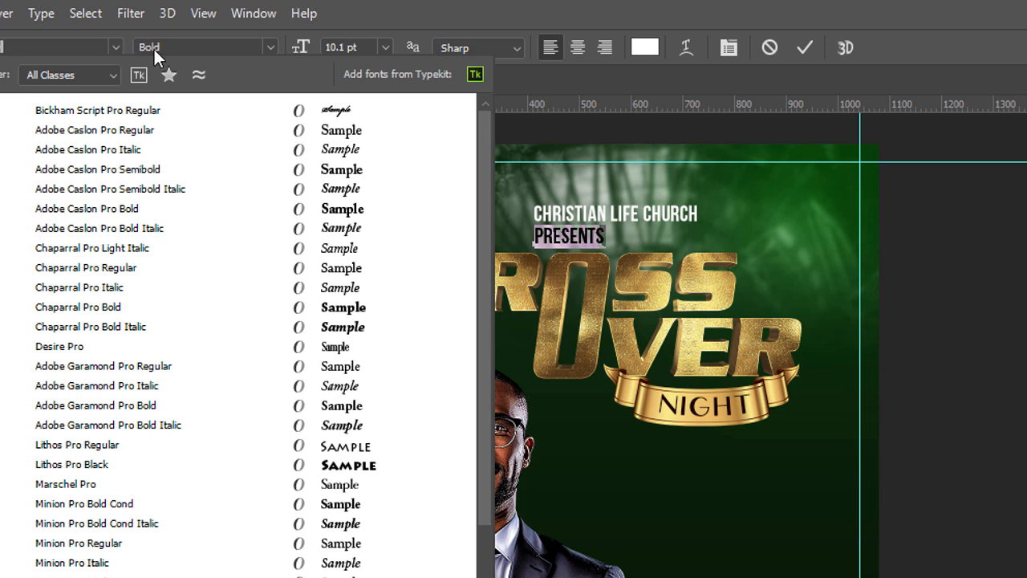
key(Down)
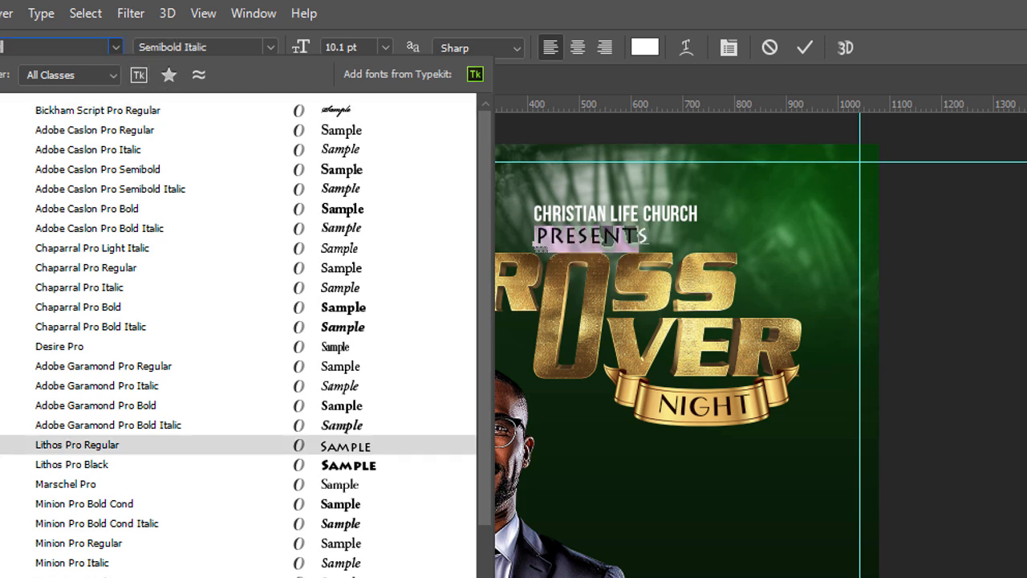
text(M)
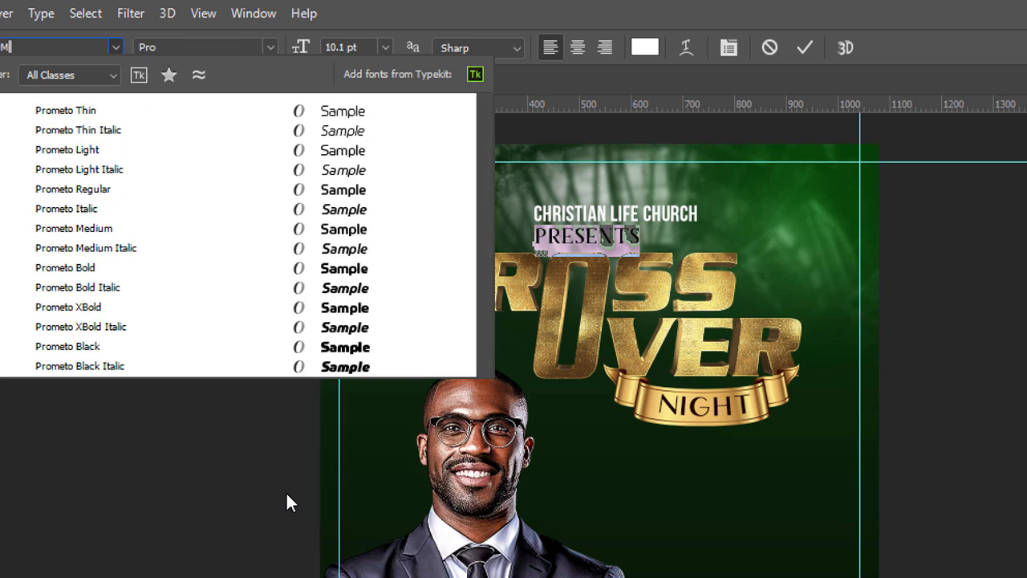
click(352, 228)
Step: Reduce the PRESENTS text to 6.1 pt and move it under the middle of the church name
drag(300, 55, 299, 55)
click(3, 104)
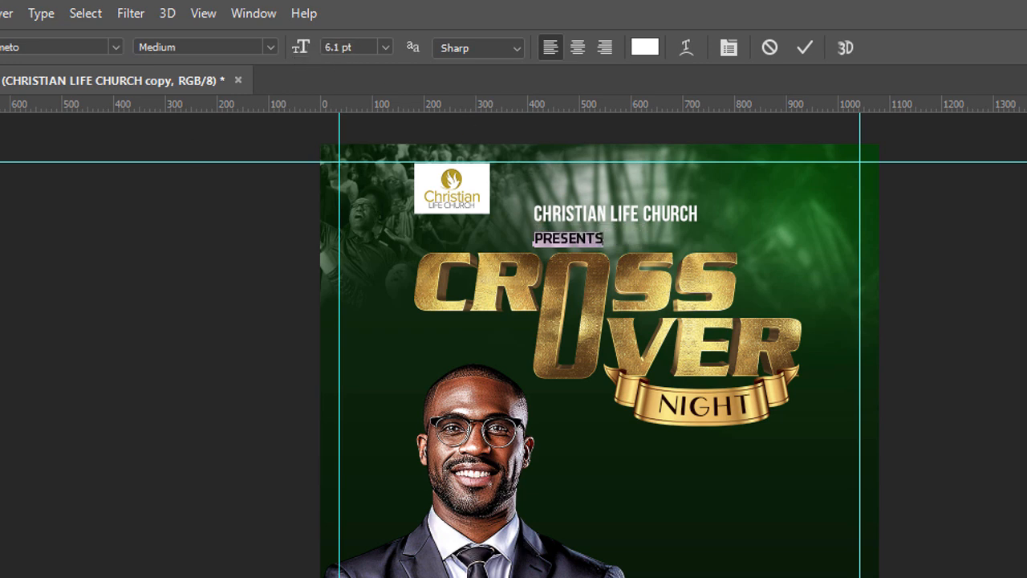
click(941, 278)
drag(595, 243, 638, 237)
Step: Widen the tracking of the PRESENTS text so its letters are spread apart
double_click(611, 232)
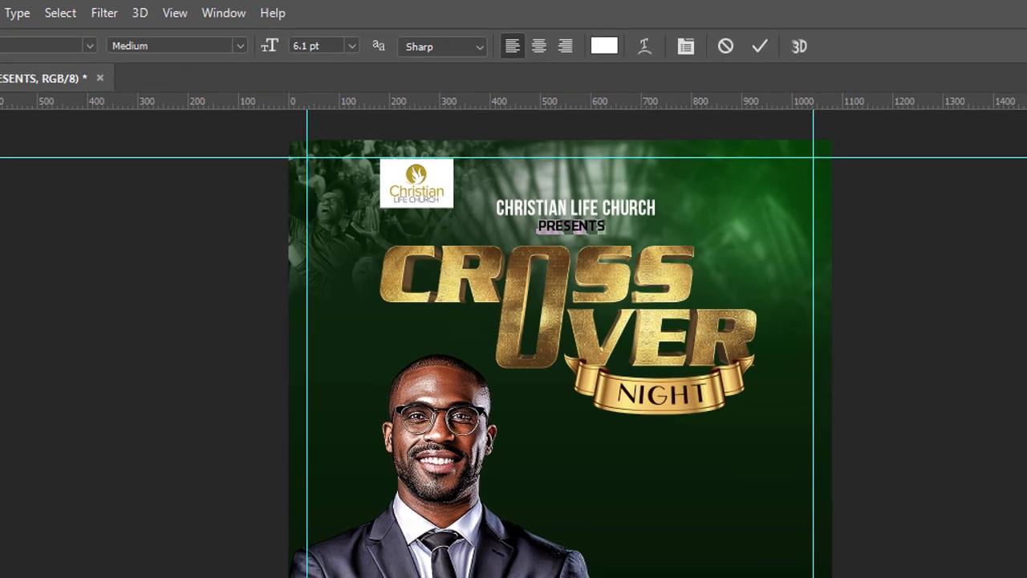
mouse_move(852, 272)
mouse_down()
mouse_move(861, 276)
mouse_move(835, 271)
mouse_up()
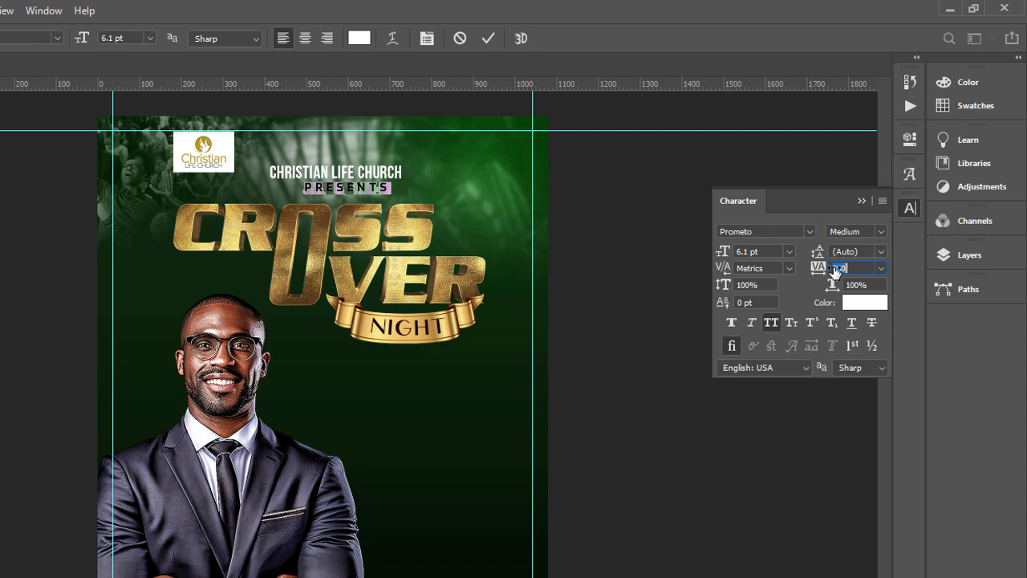
click(861, 201)
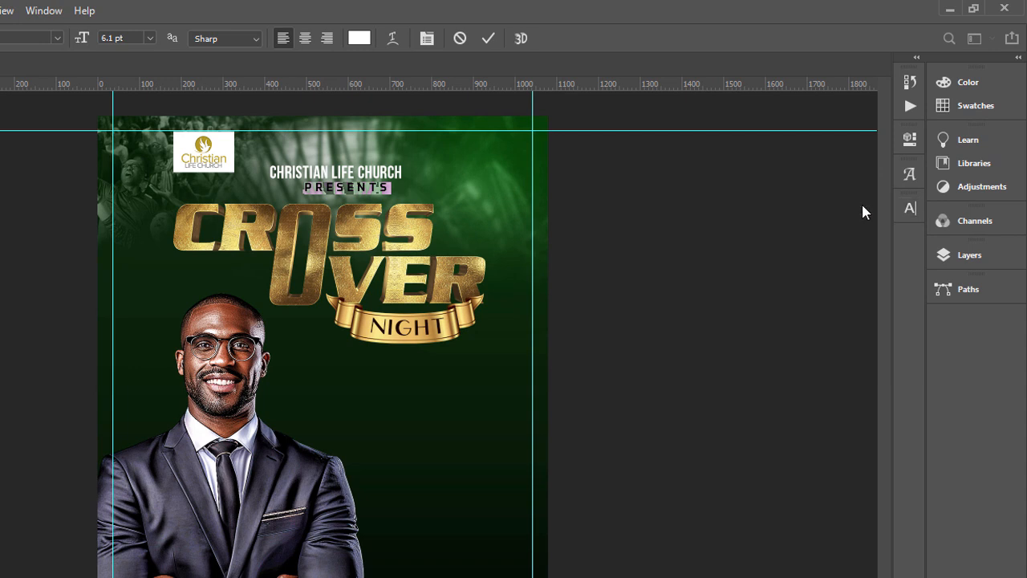
key(ctrl+Return)
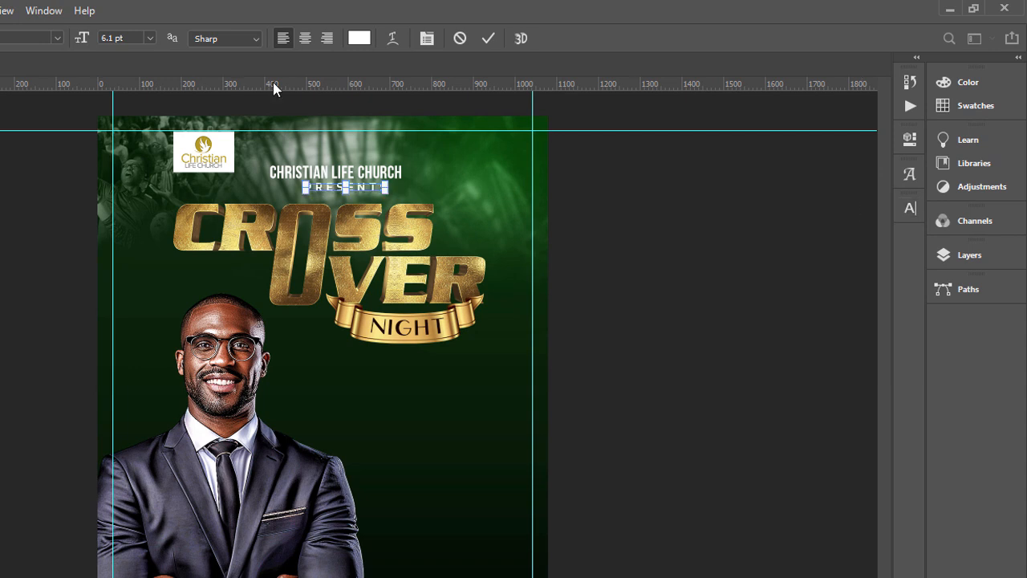
Step: Centre the PRESENTS line horizontally on the whole canvas and clear the selection
key(v)
key(ctrl+a)
click(72, 41)
key(ctrl+d)
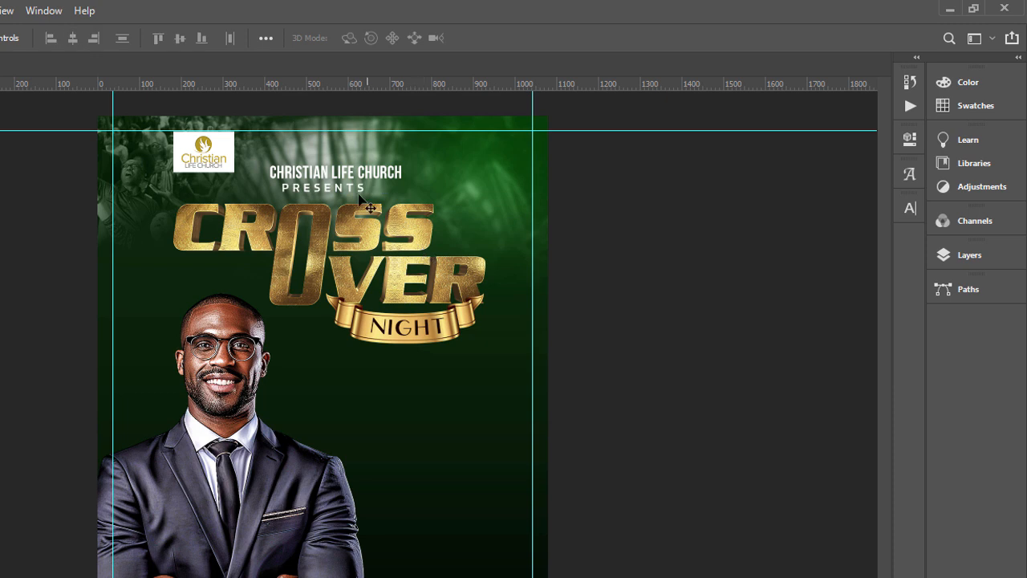
Step: Select the PRESENTS and CHRISTIAN LIFE CHURCH layers together and align their horizontal centres
click(353, 189)
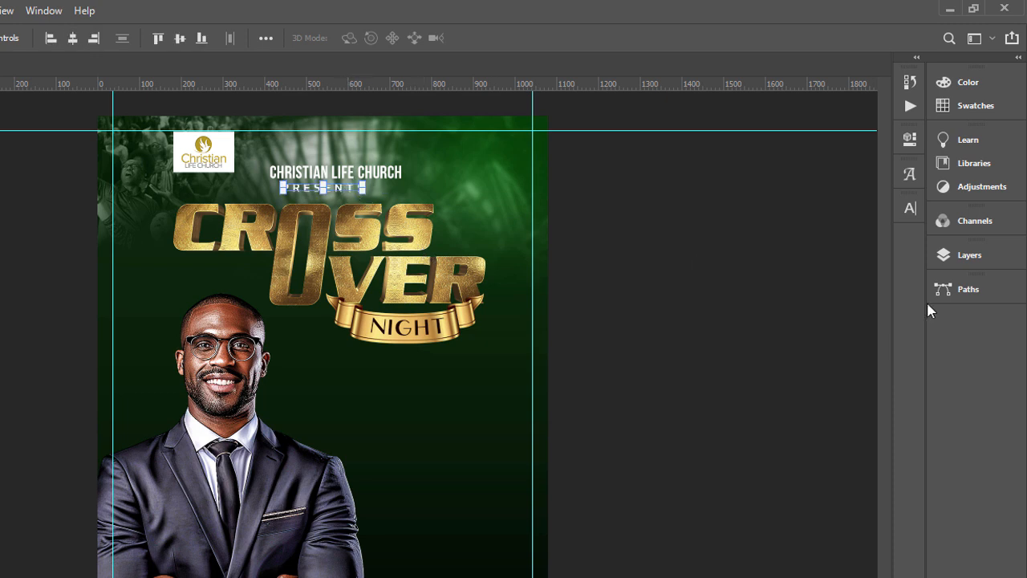
click(962, 265)
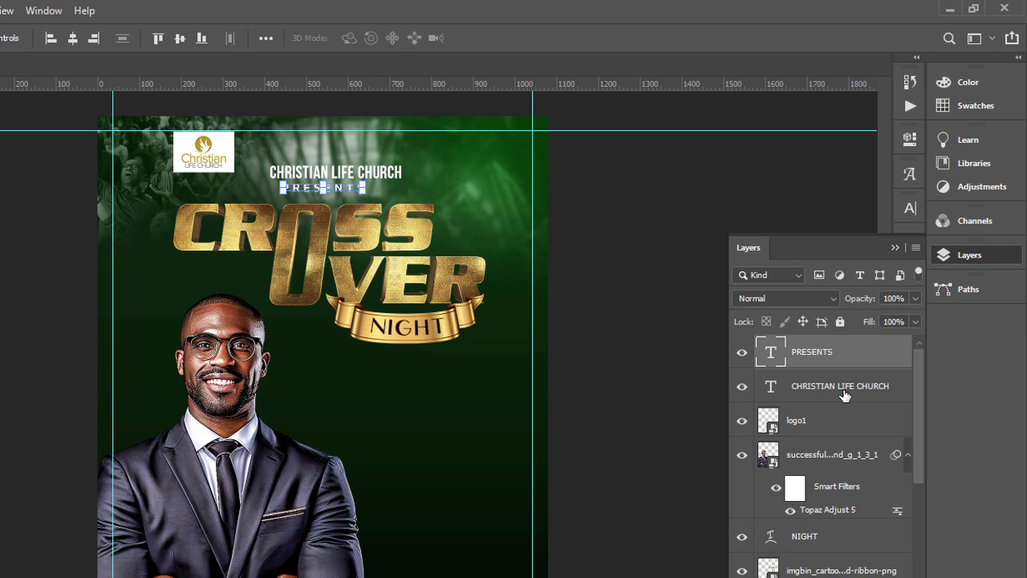
shift+click(844, 388)
click(72, 42)
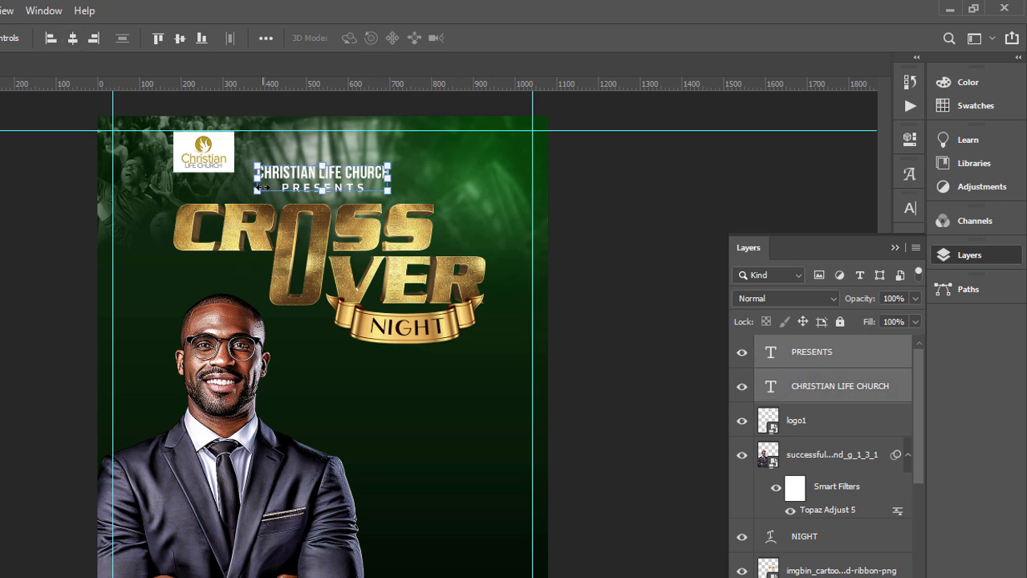
click(566, 238)
Step: Reduce the PRESENTS text size to 5.1 pt and commit the change
click(349, 189)
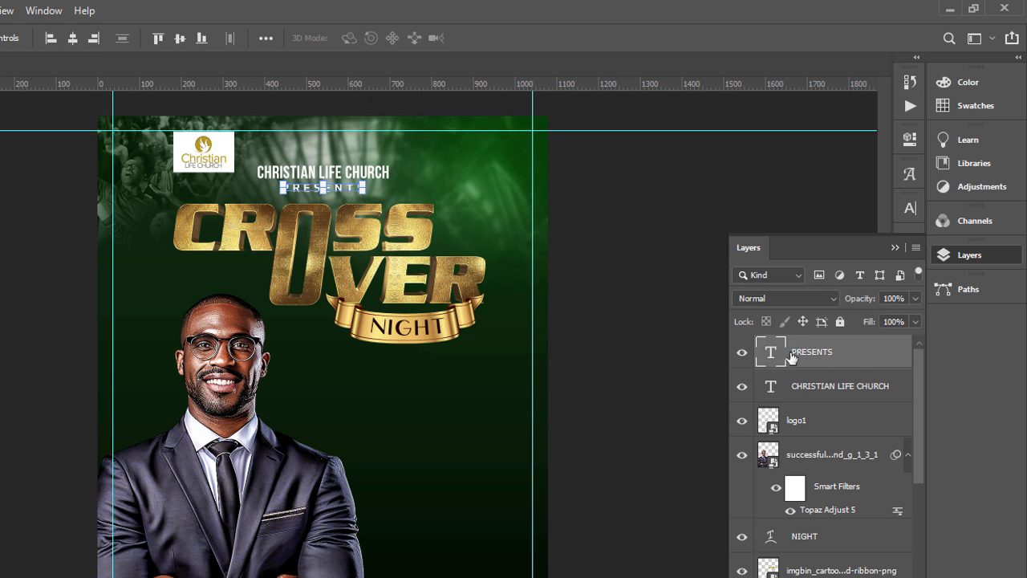
double_click(772, 353)
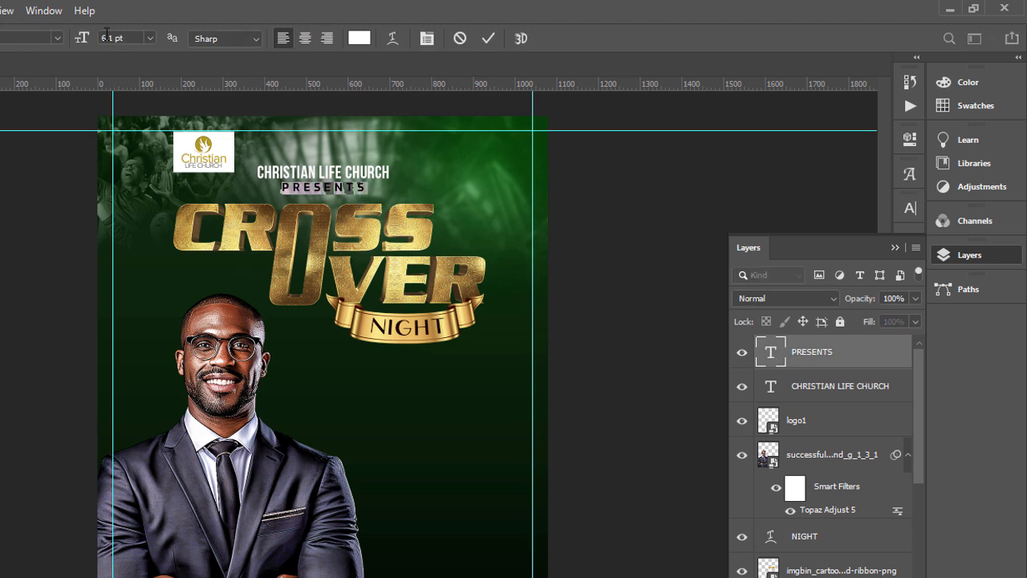
key(Down)
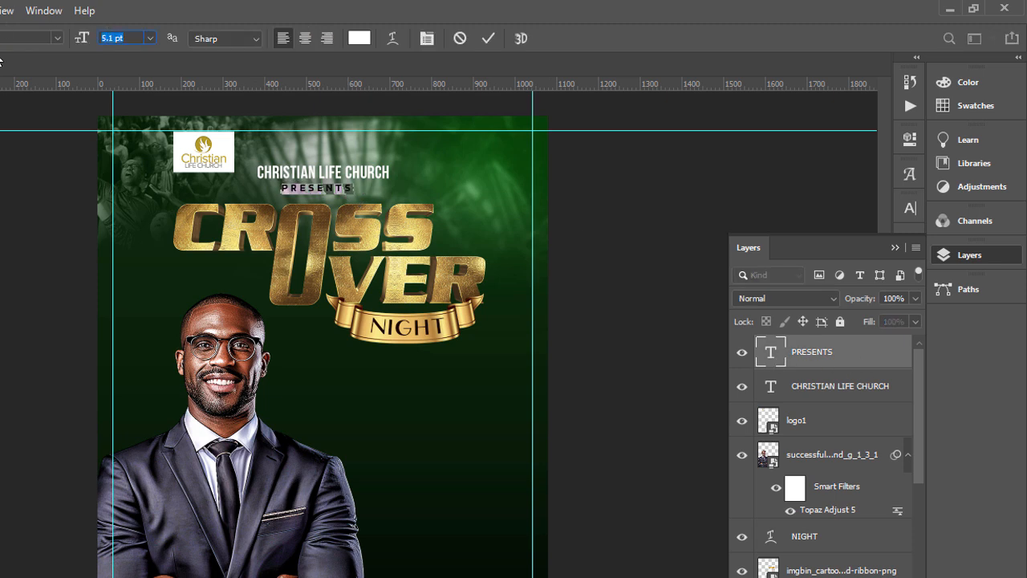
key(Return)
click(566, 240)
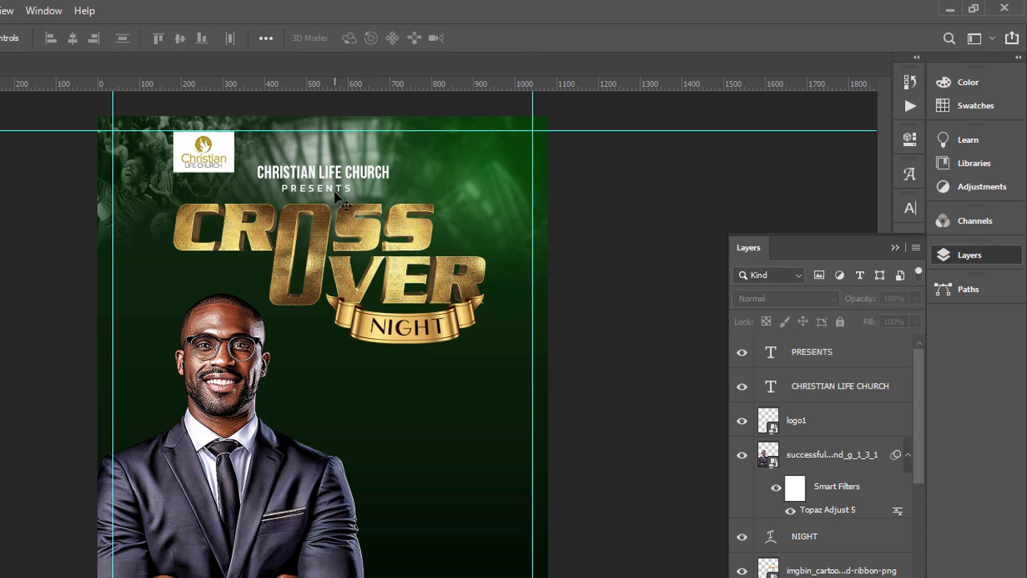
Step: Align the horizontal centres of the PRESENTS and CHRISTIAN LIFE CHURCH text layers
drag(334, 195, 342, 192)
click(875, 361)
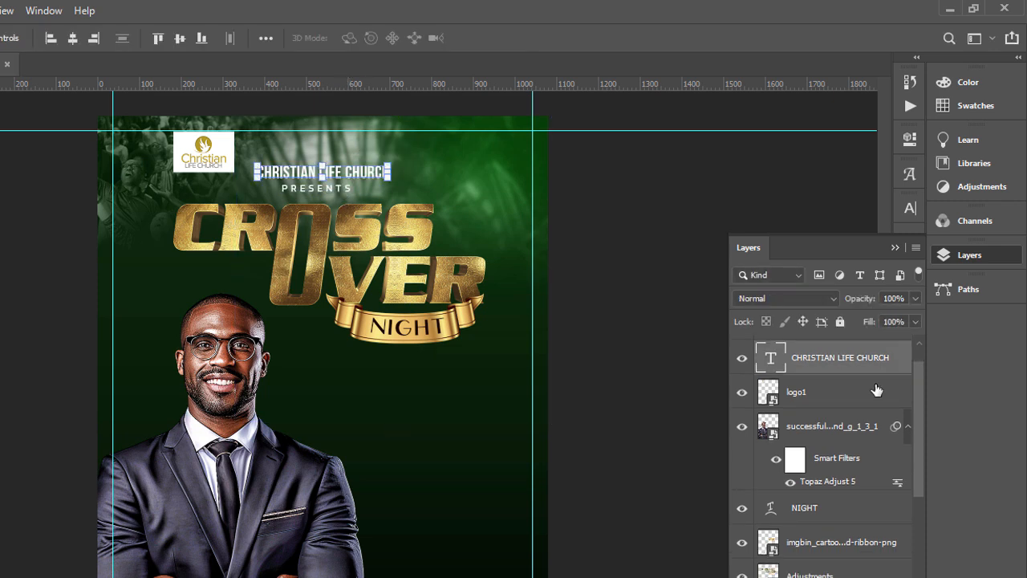
scroll(920, 390, up, 1)
shift+click(846, 359)
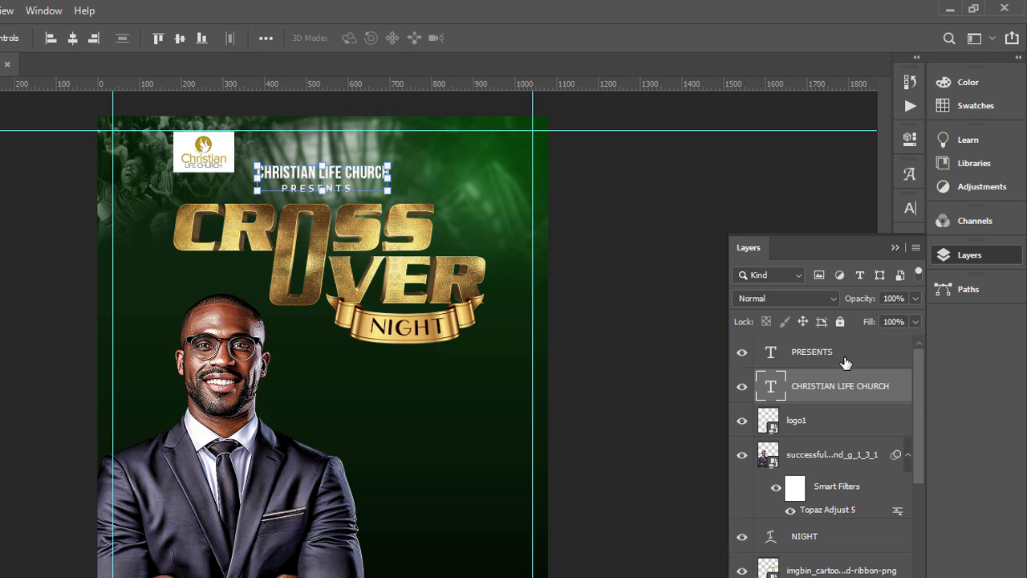
click(73, 38)
click(649, 193)
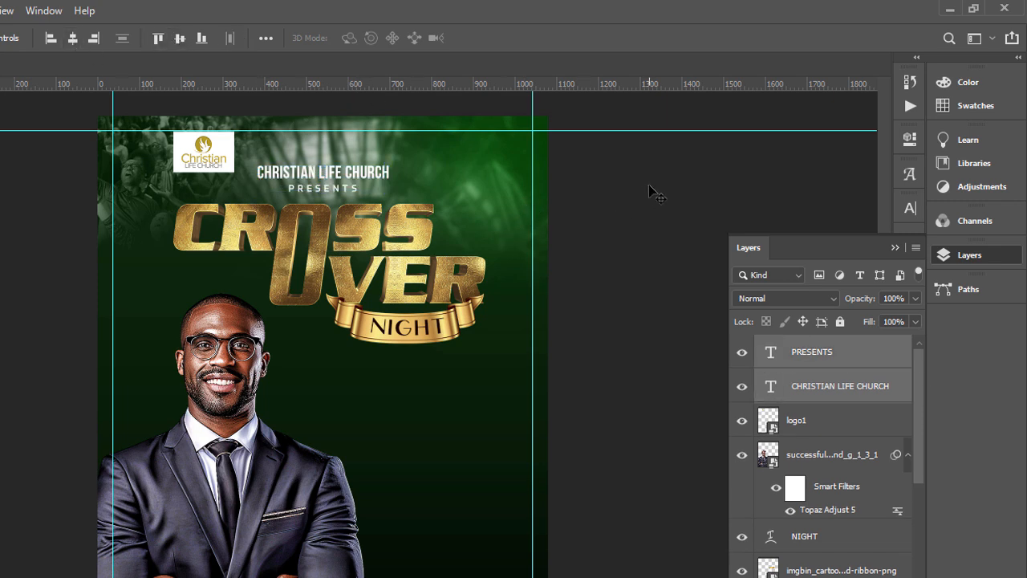
Step: Nudge the PRESENTS line up three steps, closer to the CHRISTIAN LIFE CHURCH line
click(343, 197)
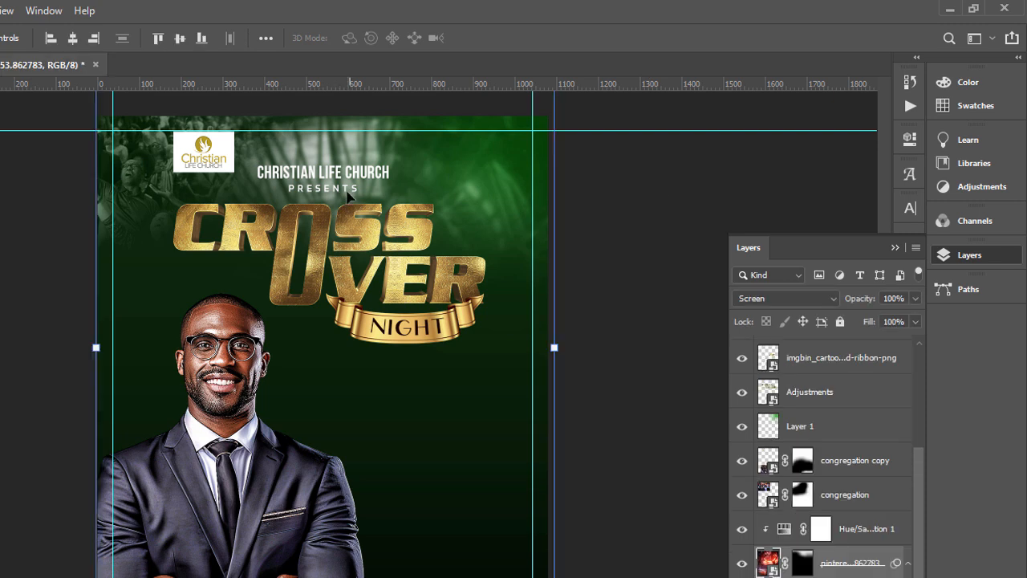
click(347, 191)
key(Up)
key(Up)
key(Up)
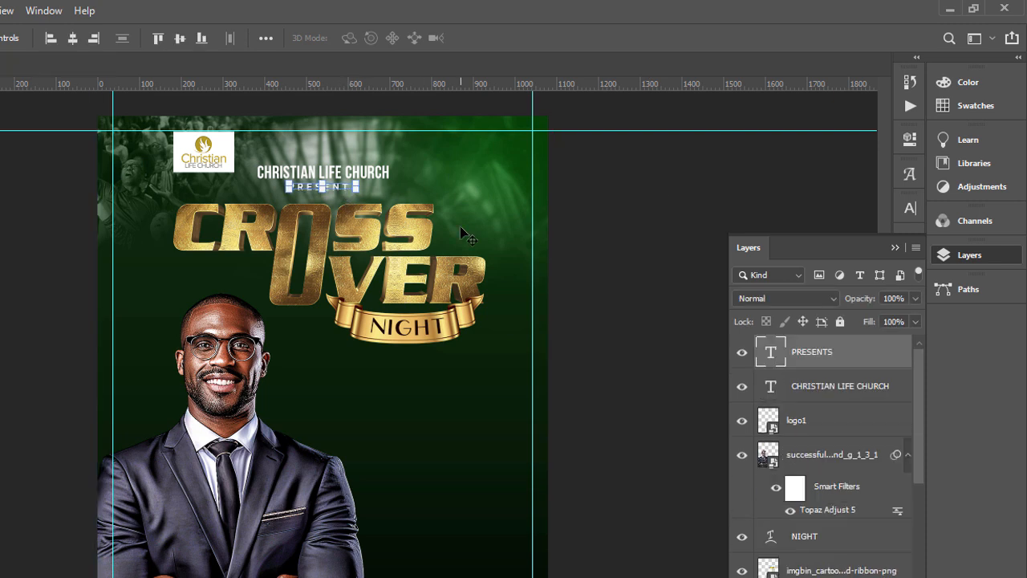
Step: Scale the church logo down slightly, shift it down beside the church name, and commit the transform
click(232, 170)
drag(239, 173, 217, 166)
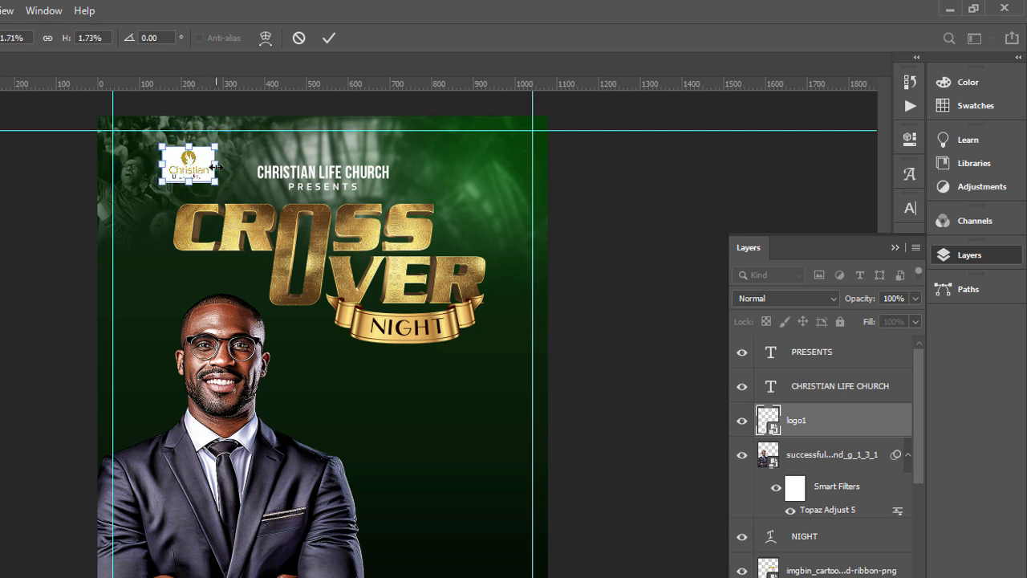
key(Return)
click(700, 215)
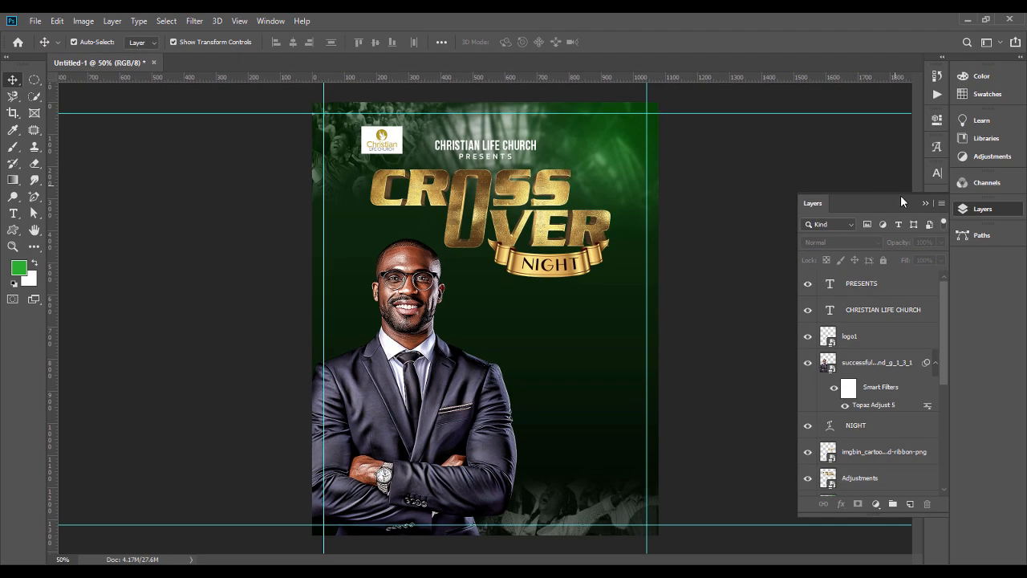
click(923, 205)
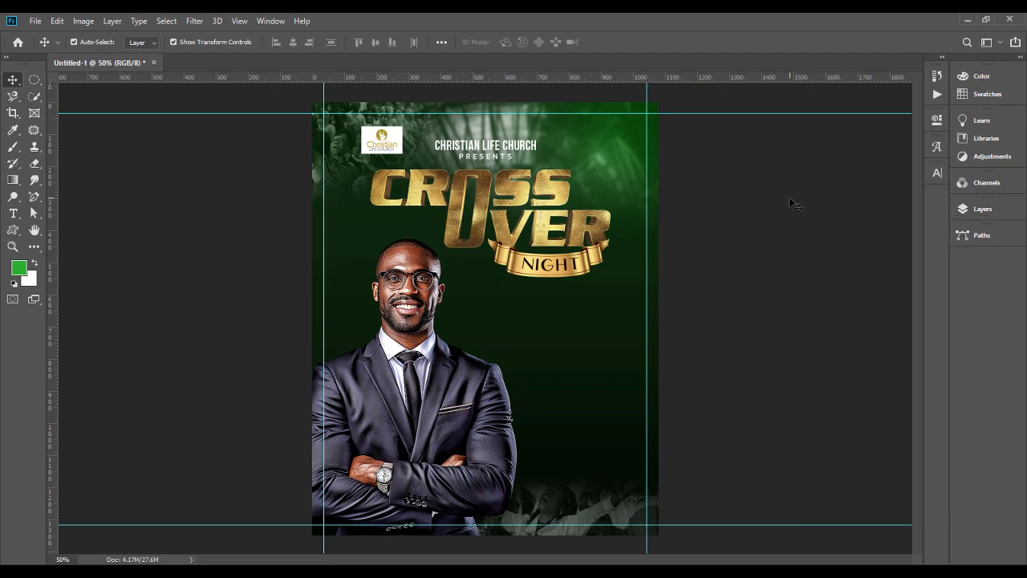
click(991, 212)
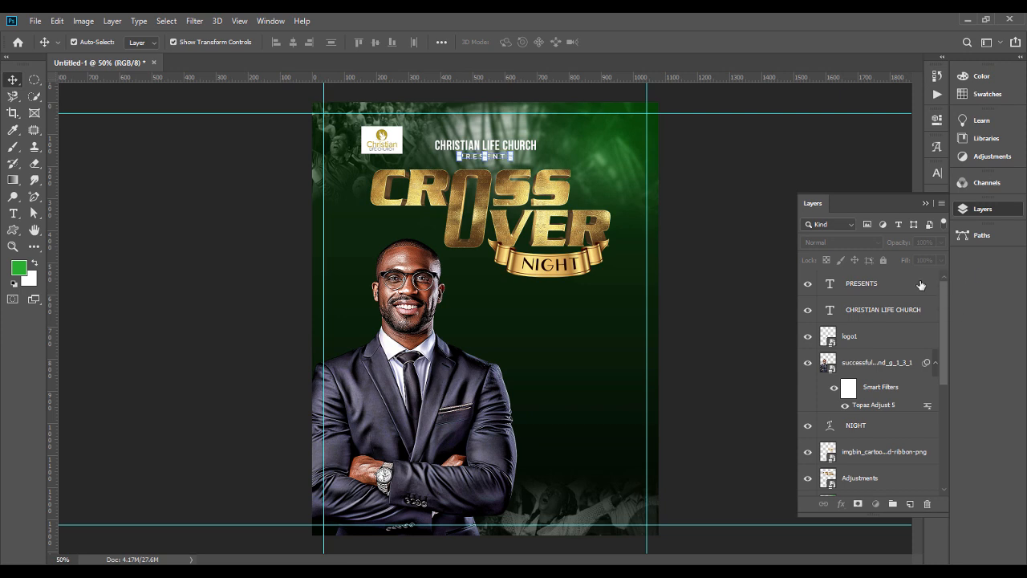
Step: Add a new text line reading BREAKING THE CIRCLE in the empty area below the NIGHT ribbon
click(459, 155)
click(12, 213)
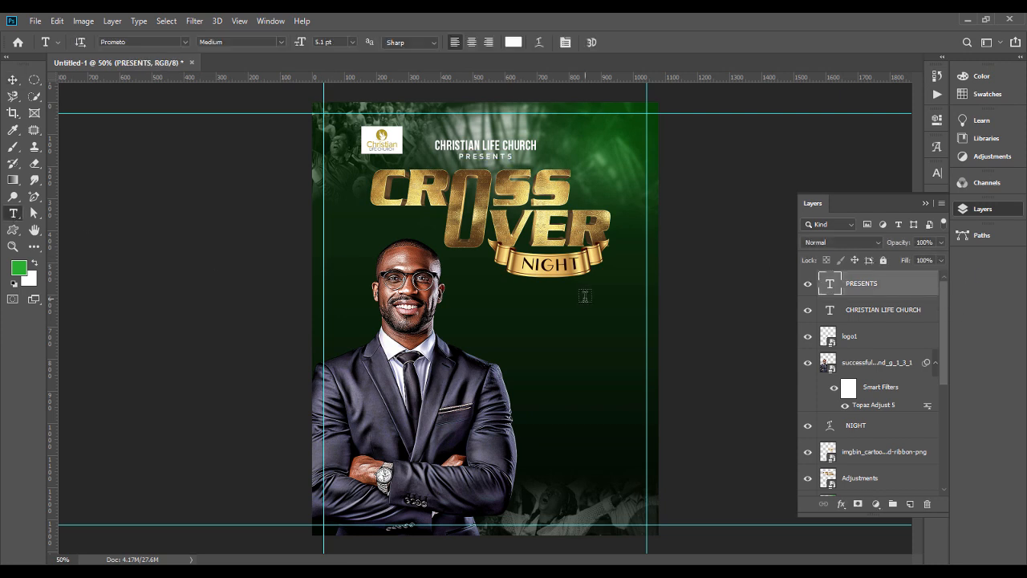
click(514, 325)
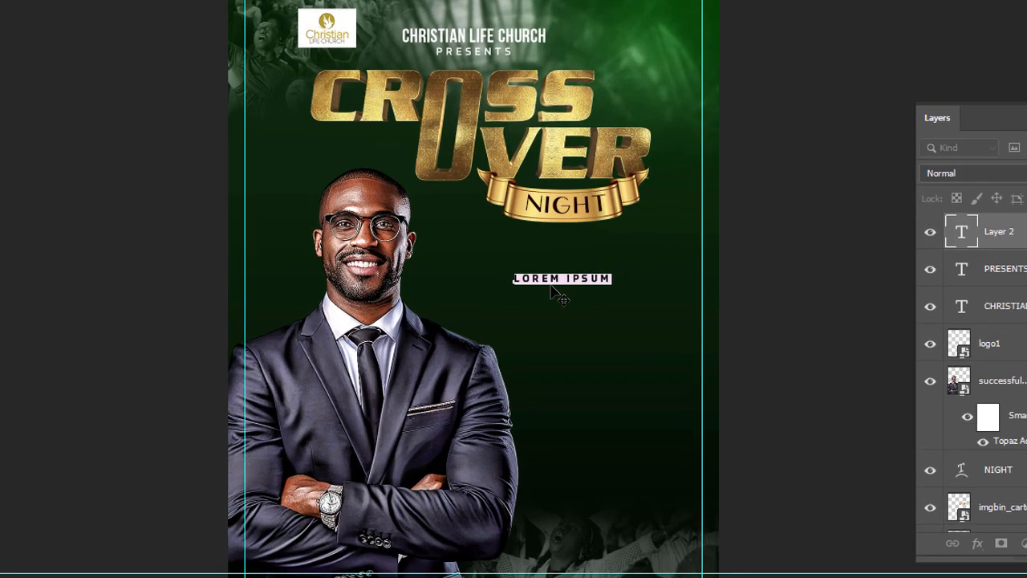
text(BRE)
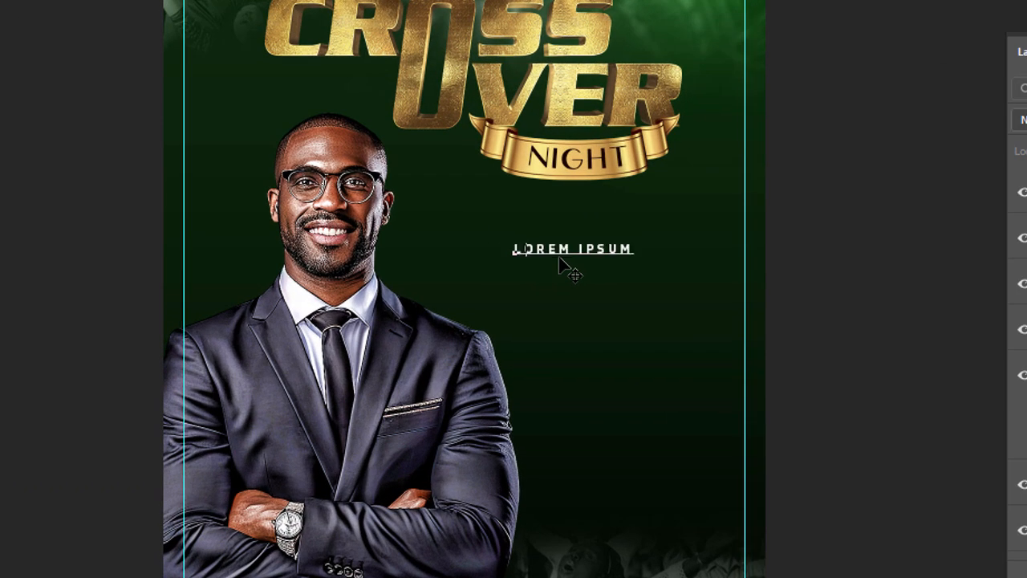
text(AKE)
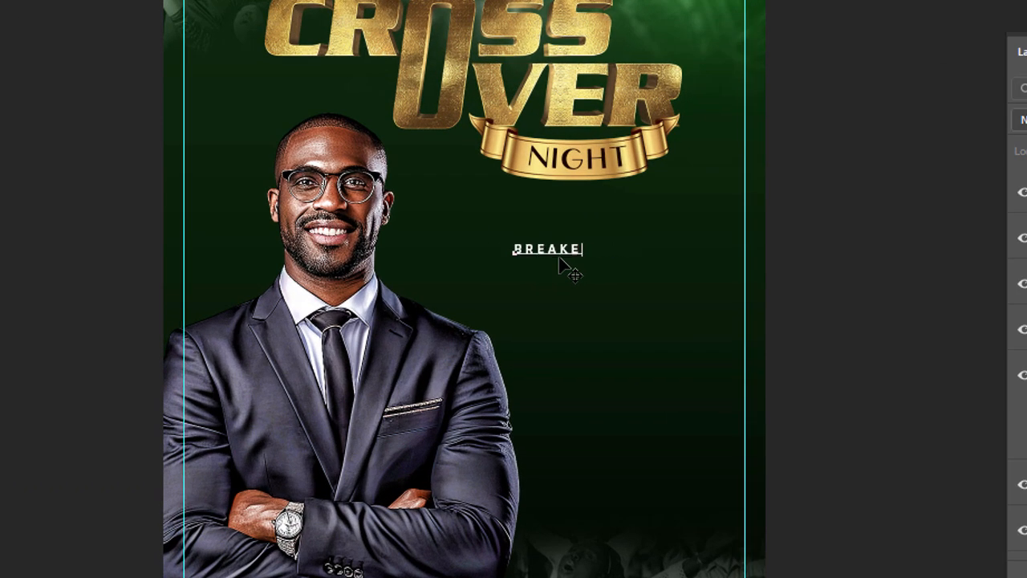
text(NG  THE CIR)
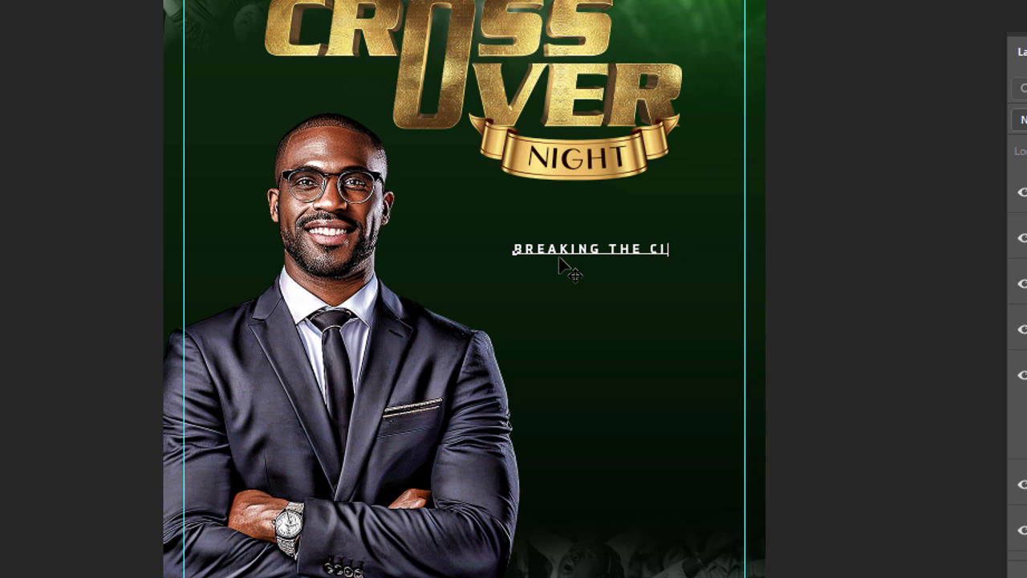
text(RCLE)
key(ctrl+a)
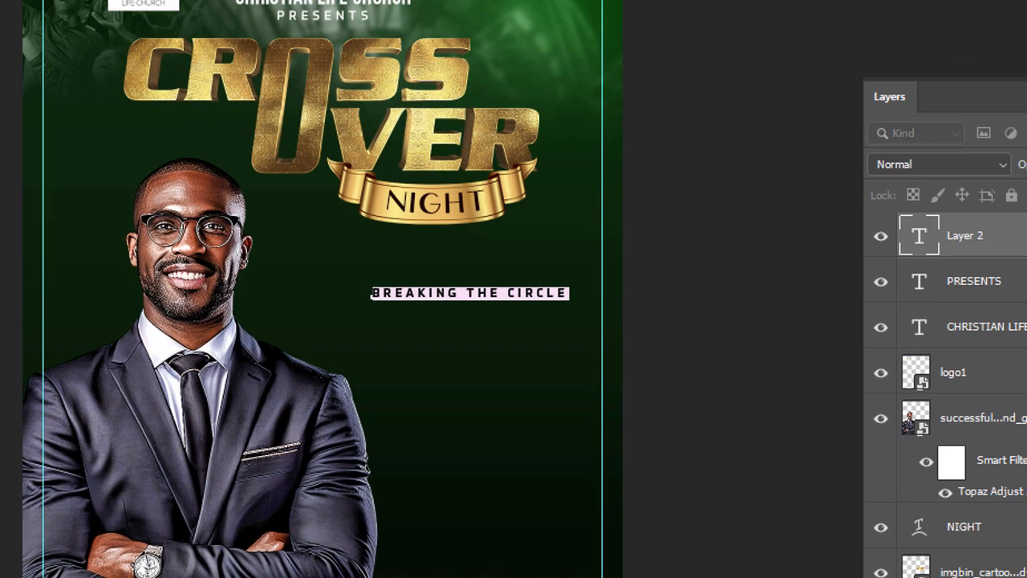
key(ctrl+Return)
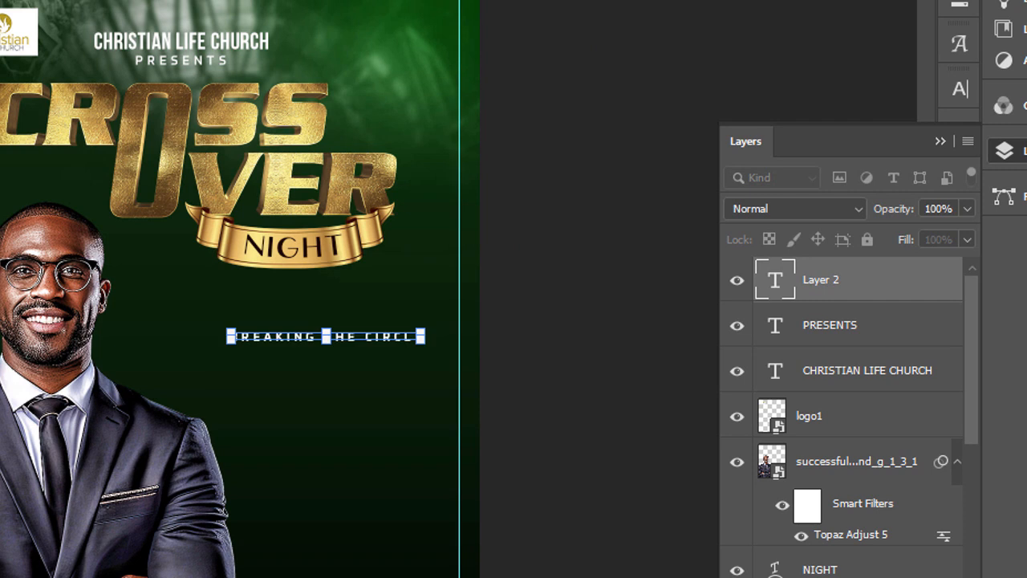
Step: Change the font of the BREAKING THE CIRCLE text to Bebas Neue Bold
double_click(787, 286)
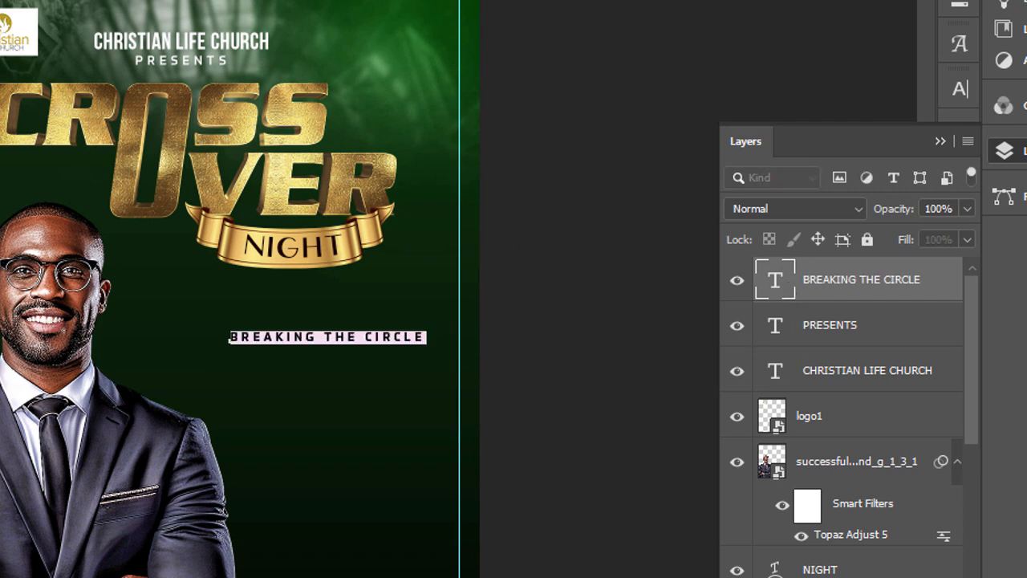
text(be)
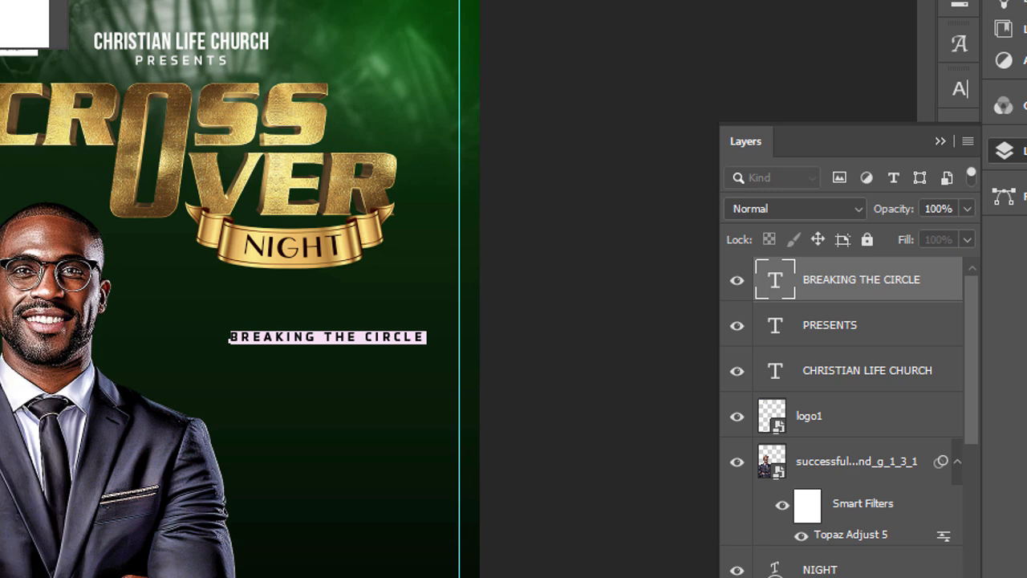
click(5, 14)
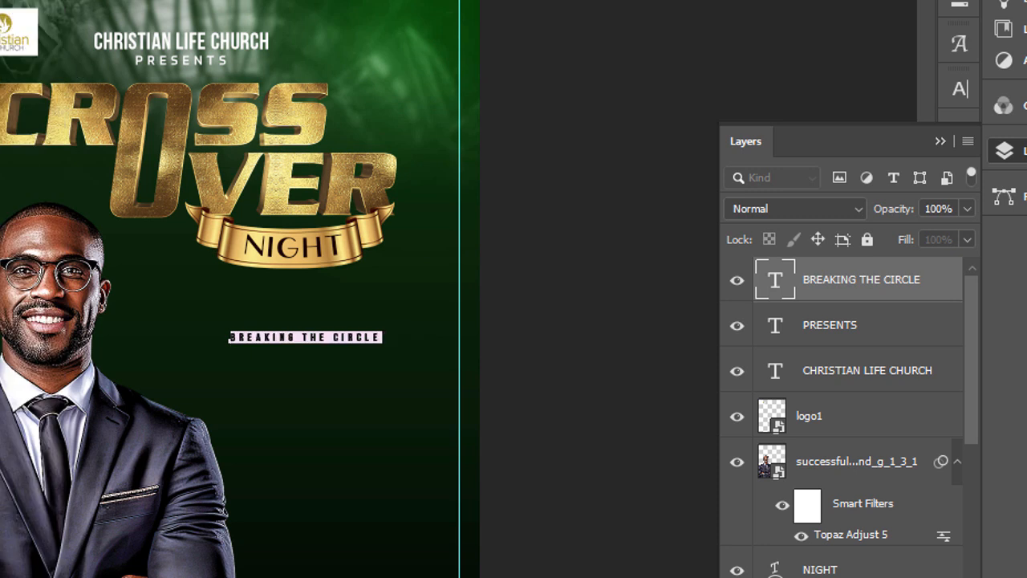
Step: Set the BREAKING THE CIRCLE text to tracking 0 and size 11.75 pt, and commit the edit
click(941, 141)
click(959, 90)
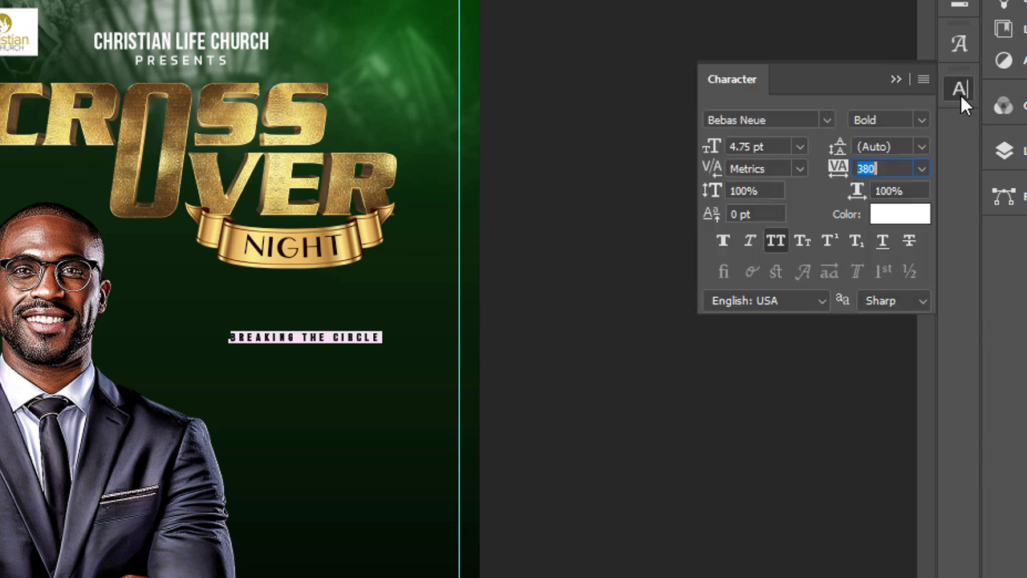
click(921, 168)
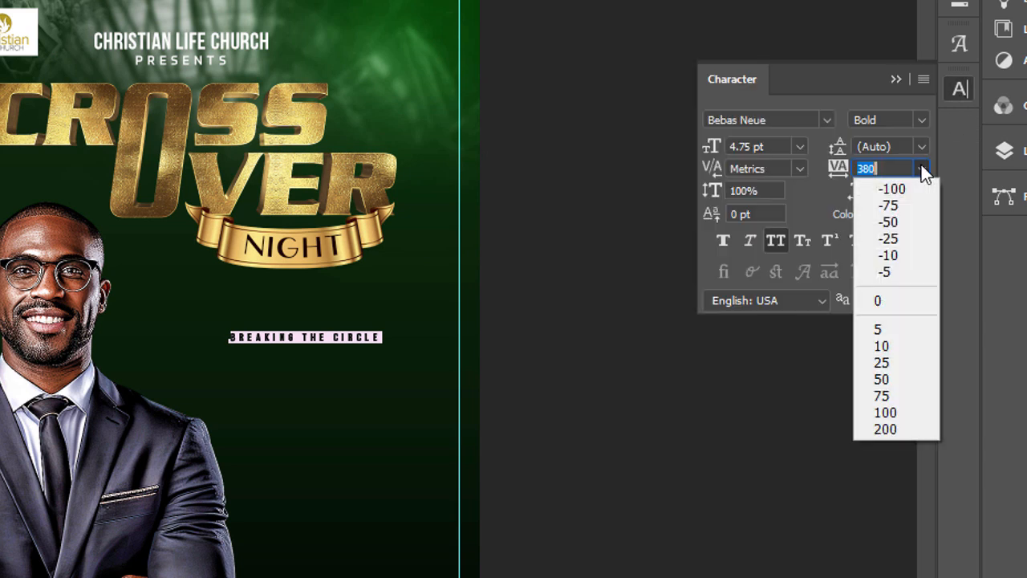
click(897, 296)
drag(711, 149, 726, 153)
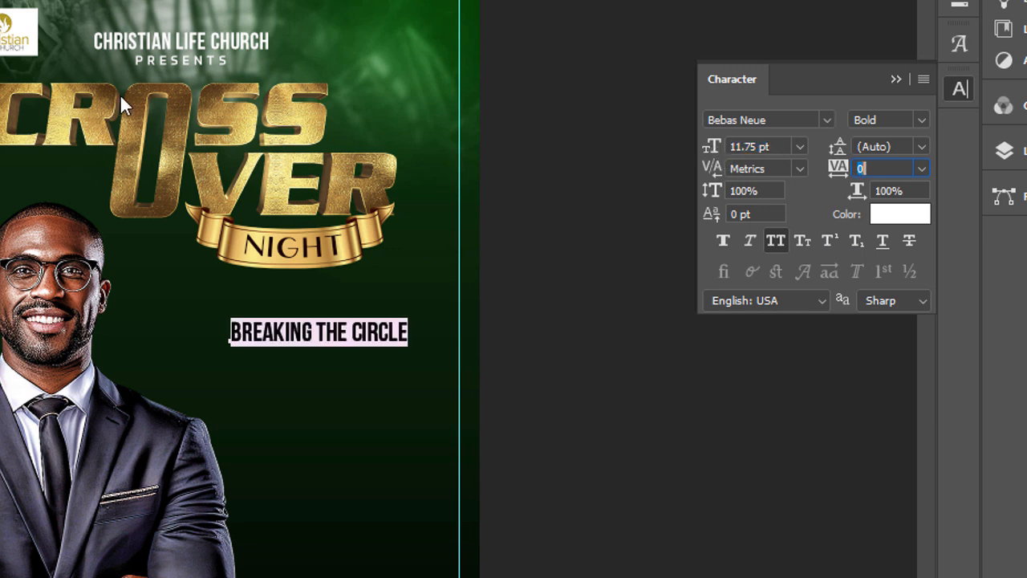
key(ctrl+Return)
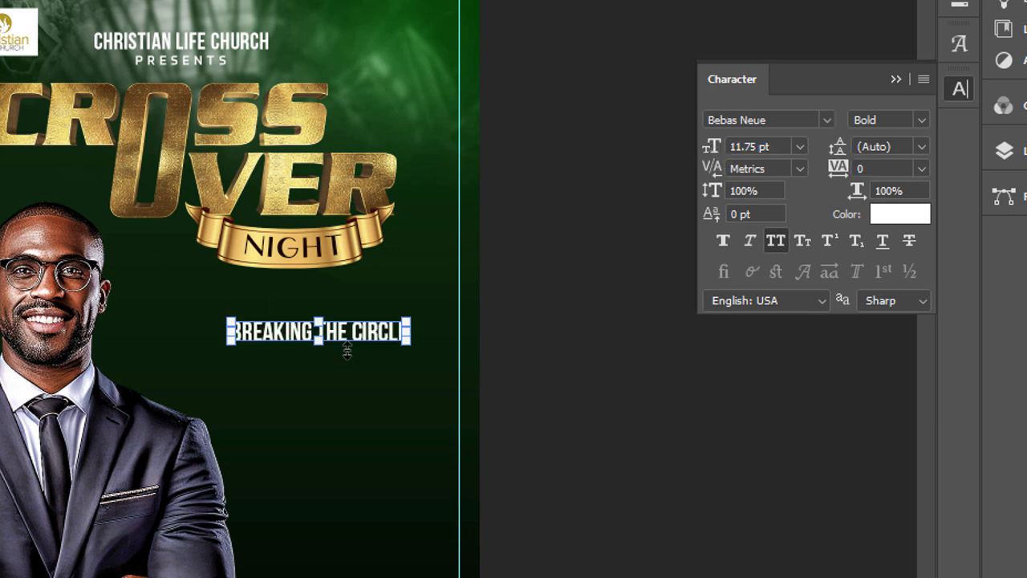
Step: Move the BREAKING THE CIRCLE line up under the NIGHT ribbon and scale it down to 11.09 pt
drag(384, 337, 374, 307)
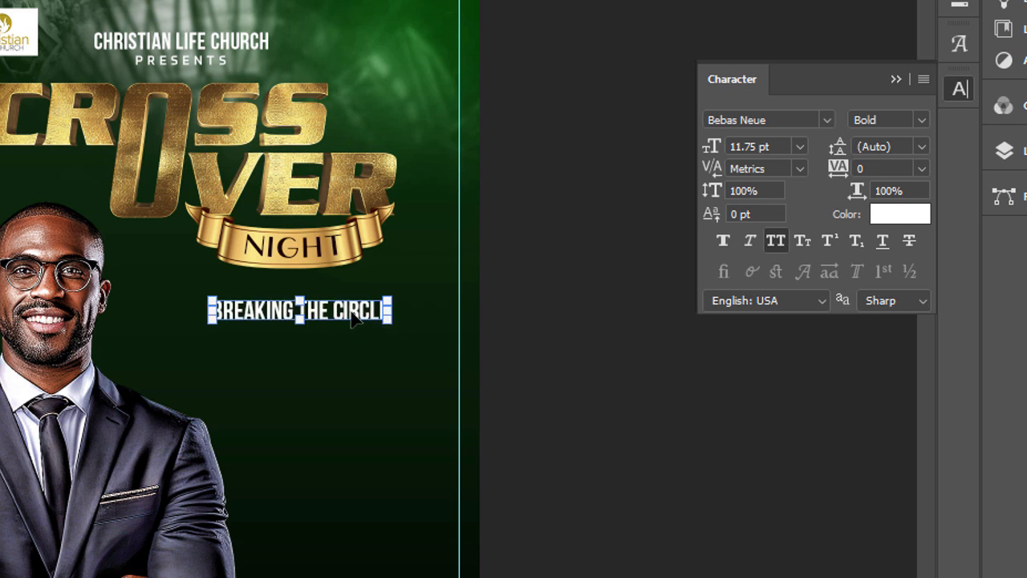
drag(210, 311, 222, 310)
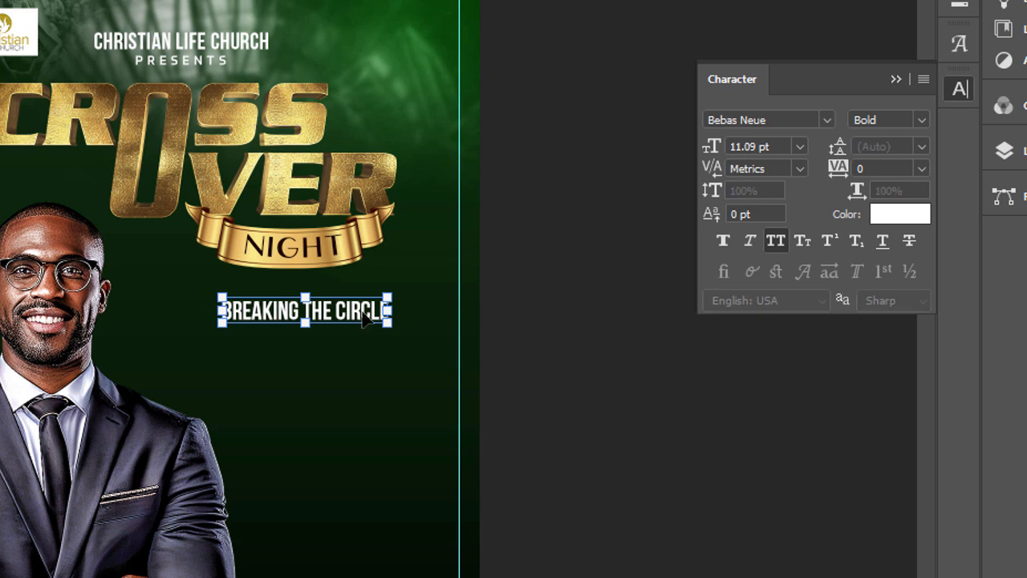
double_click(360, 317)
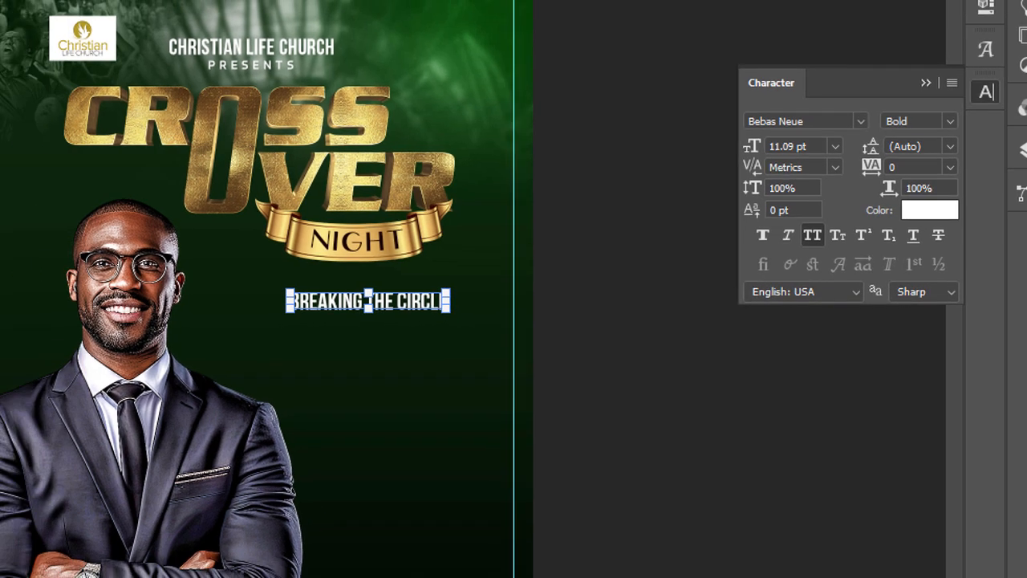
Step: Add a separate text layer reading THEME: below the BREAKING THE CIRCLE line
key(t)
click(543, 322)
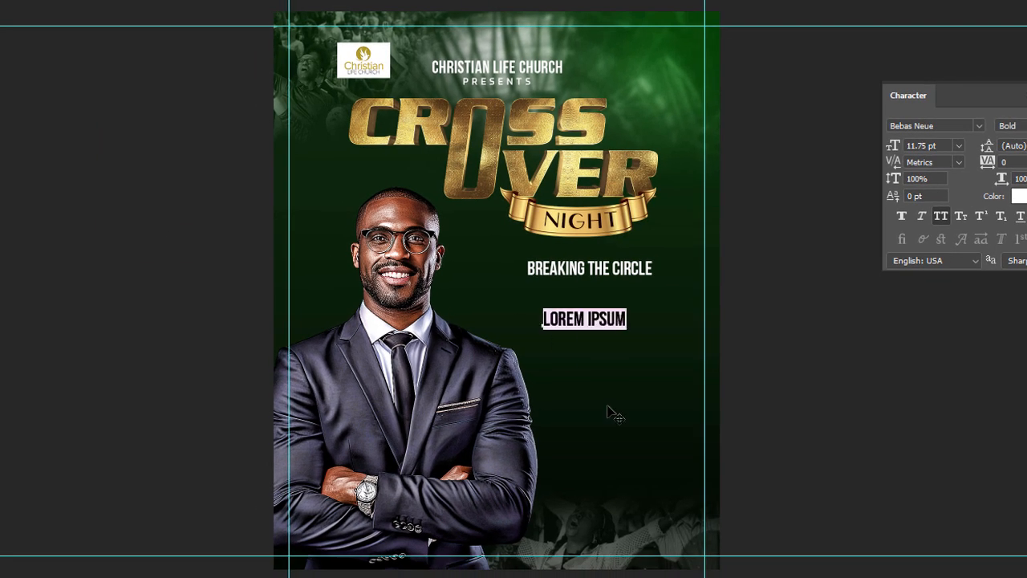
text(THEM)
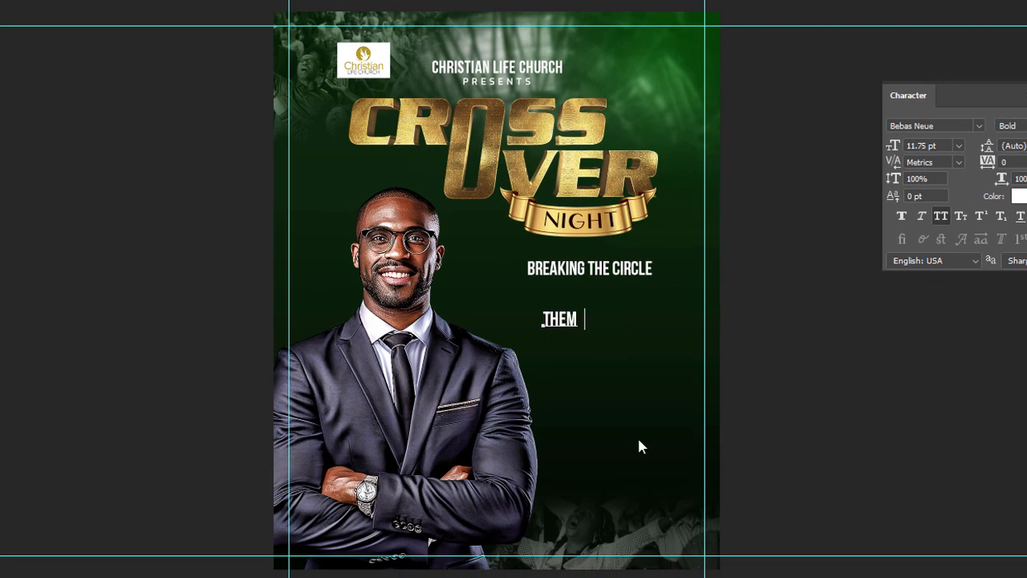
key(BackSpace)
text(EL)
key(BackSpace)
text(:)
Step: Recolour the whole THEME: text to green 6ec322
key(ctrl+a)
click(1019, 196)
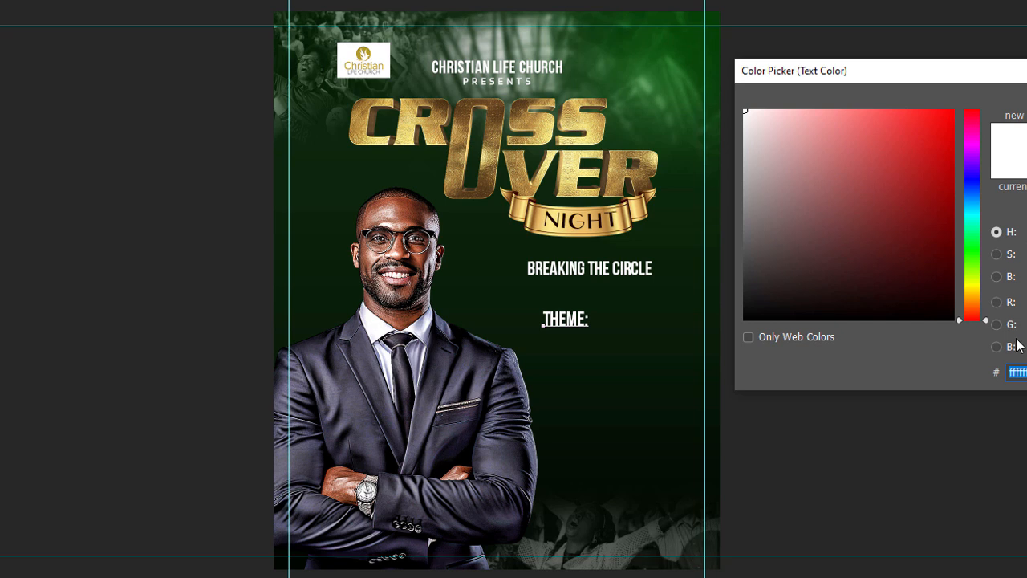
text(6)
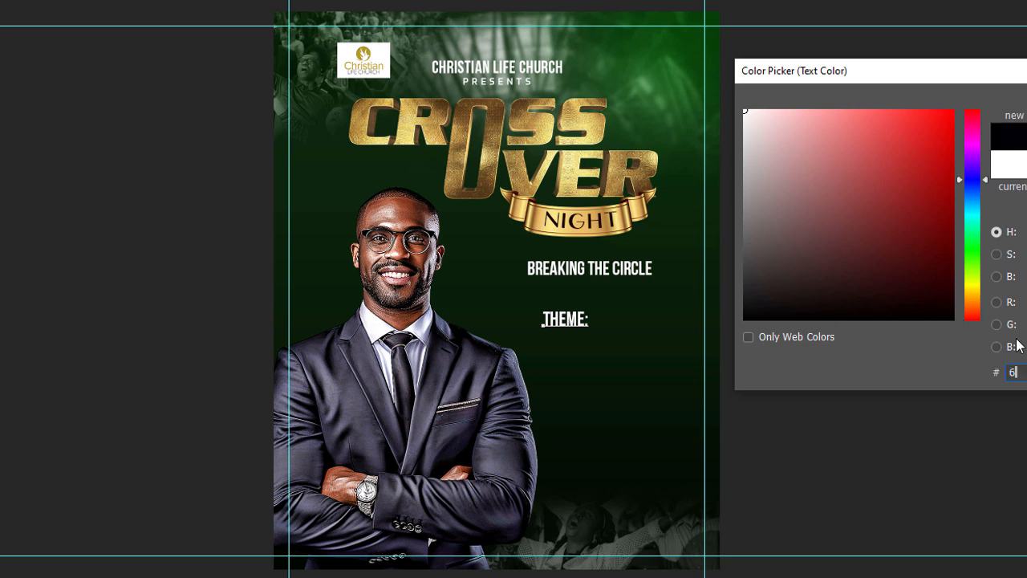
text(ec322)
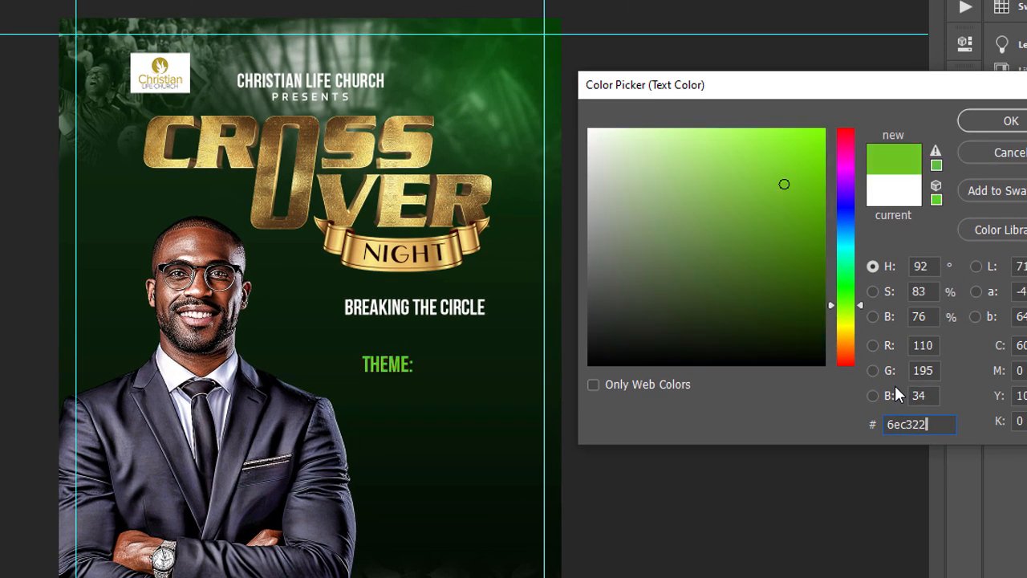
key(Return)
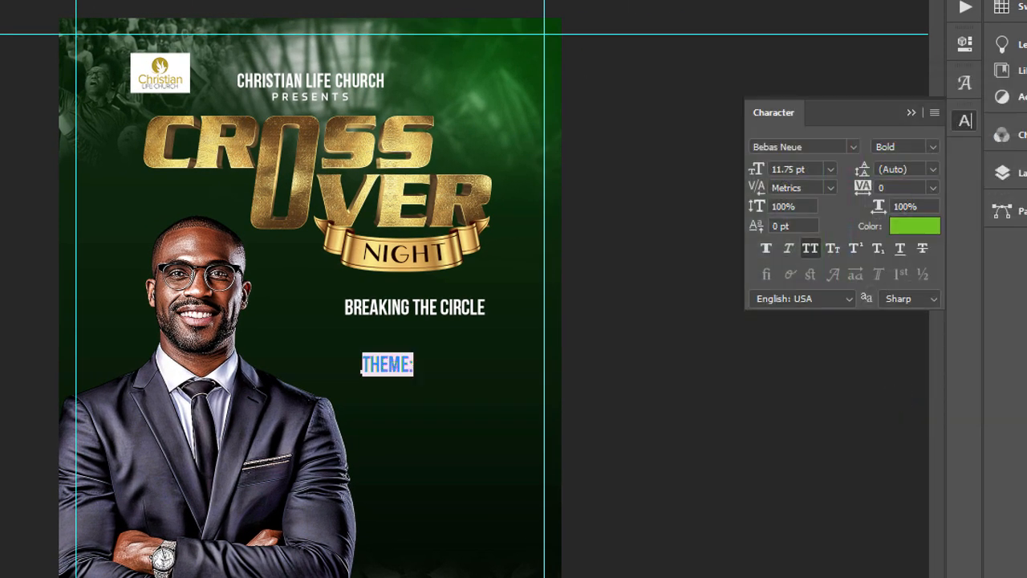
Step: Change the font of the THEME: text to Astronout Regular
click(101, 11)
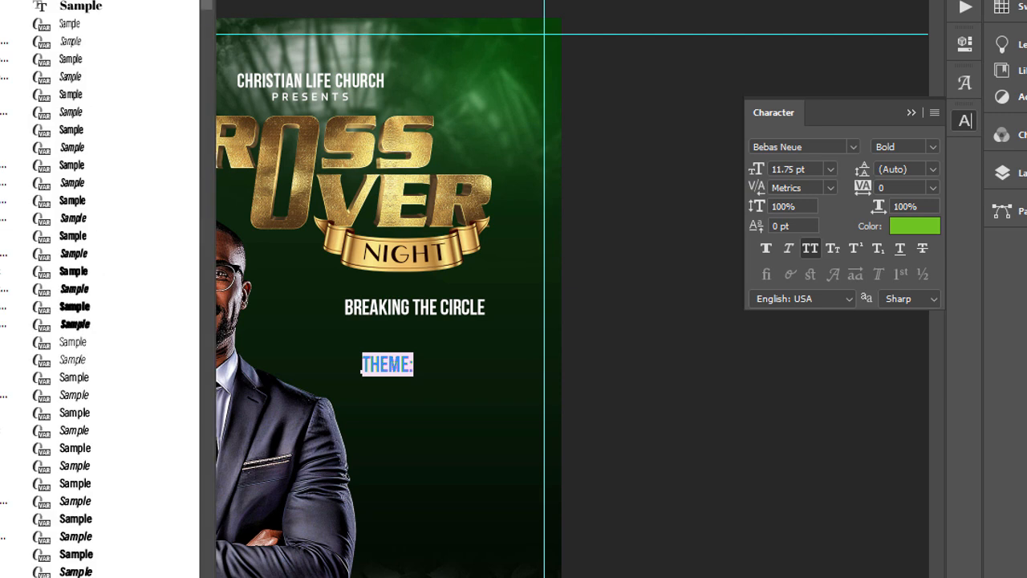
text(ast)
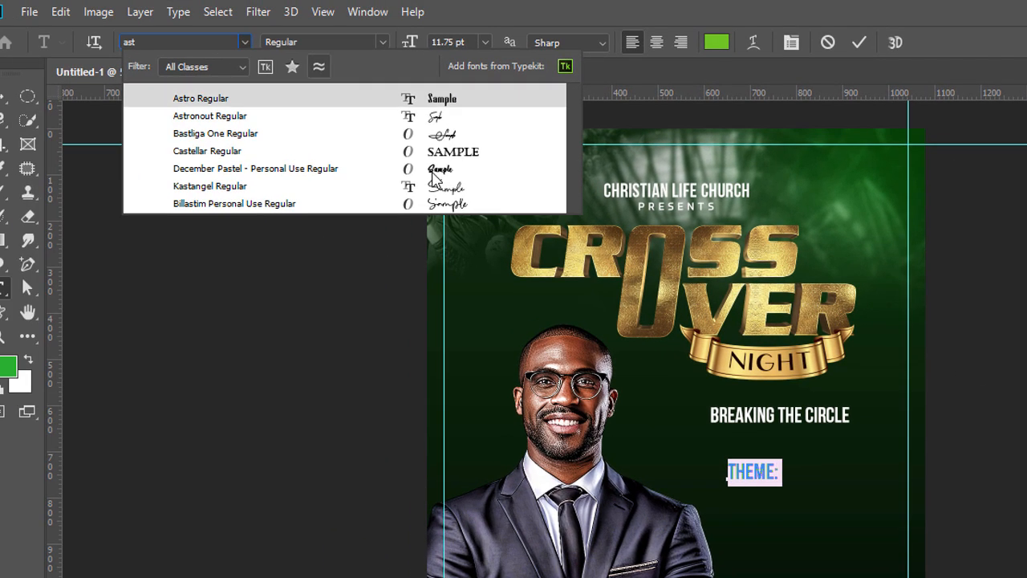
click(433, 118)
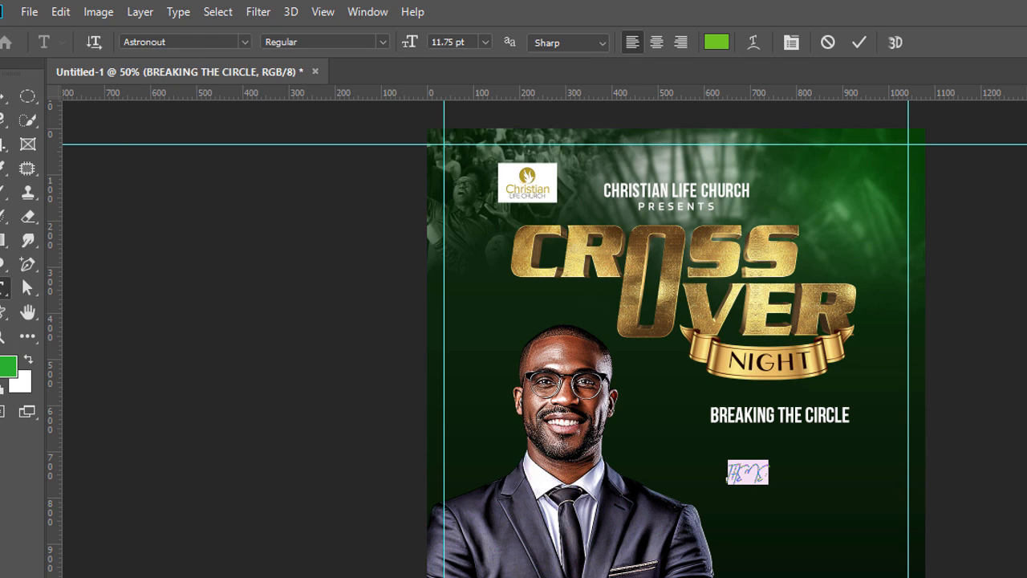
Step: Turn off all caps for the green theme: text and enlarge it to 44.75 pt
key(ctrl+shift+k)
drag(423, 46, 440, 55)
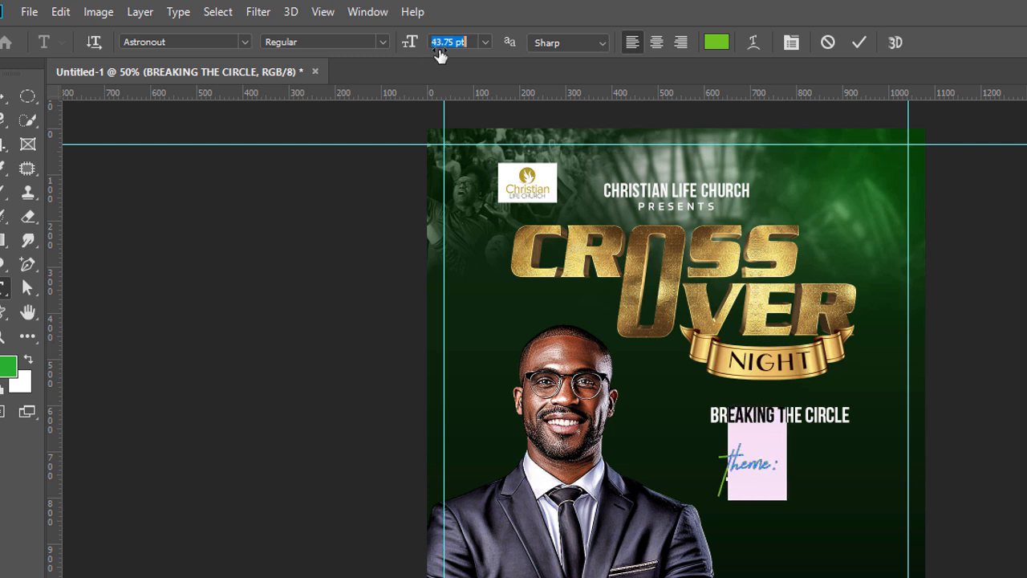
click(4, 97)
Step: Move the theme: text beneath the NIGHT ribbon and shift BREAKING THE CIRCLE slightly down so it sits directly under it
drag(762, 469, 738, 407)
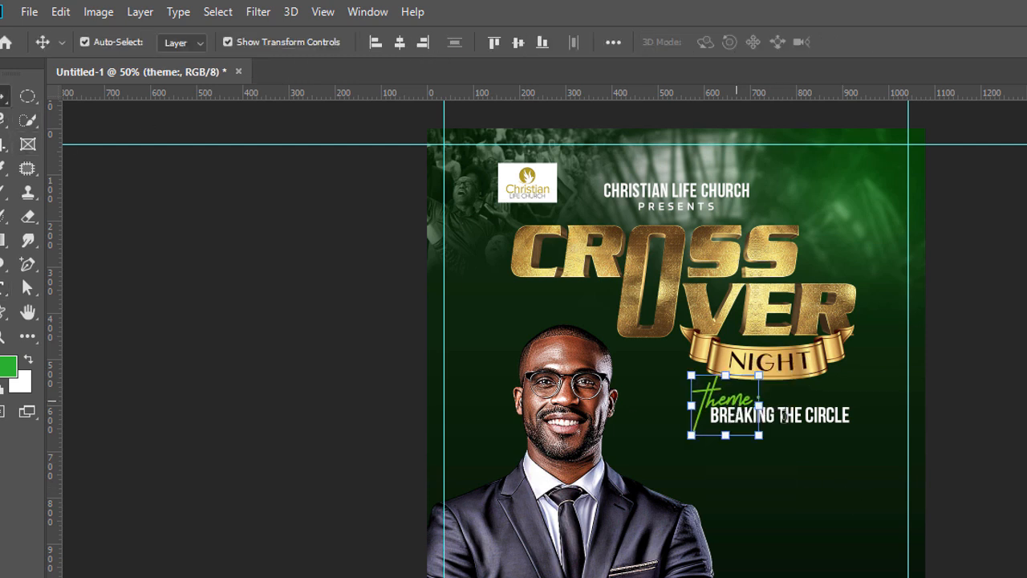
shift+click(830, 425)
drag(830, 426, 829, 436)
drag(715, 404, 721, 408)
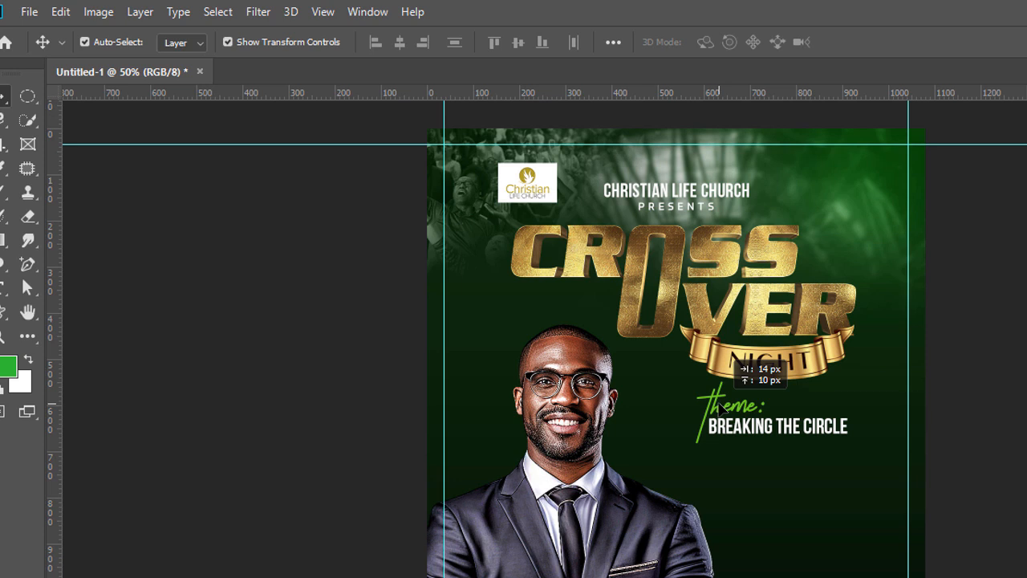
drag(719, 403, 719, 403)
click(1024, 471)
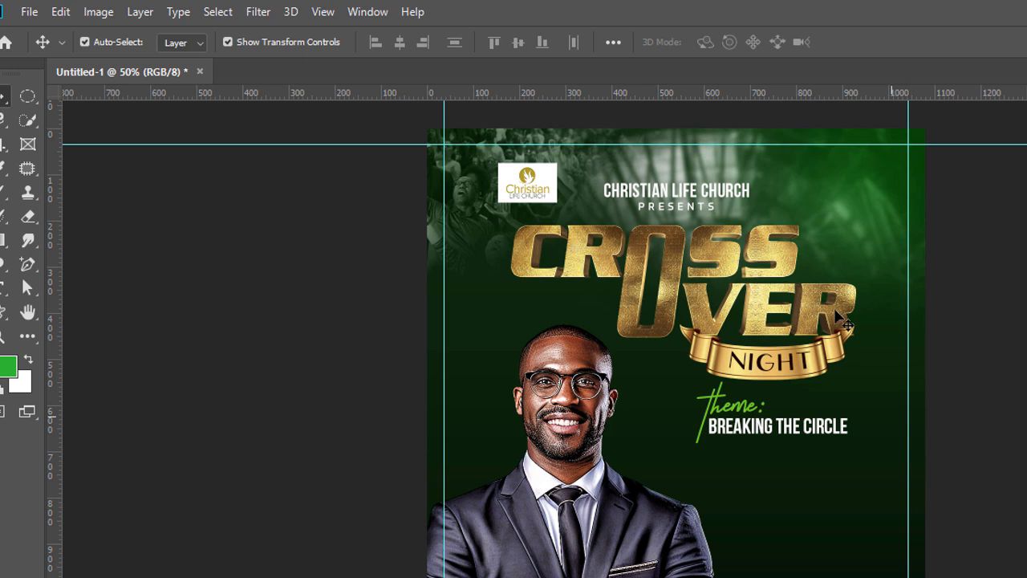
drag(793, 147, 795, 157)
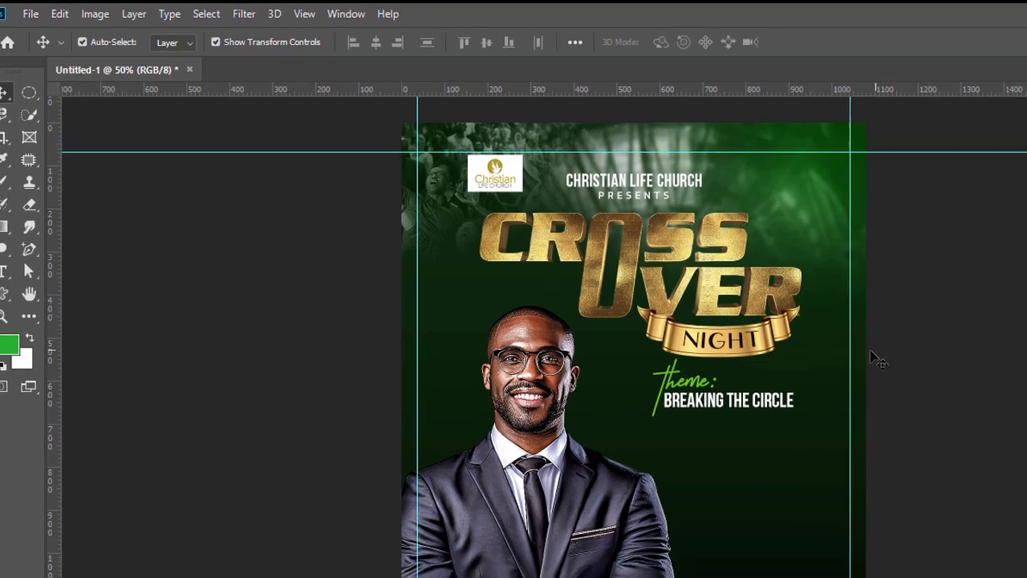
drag(850, 347, 832, 347)
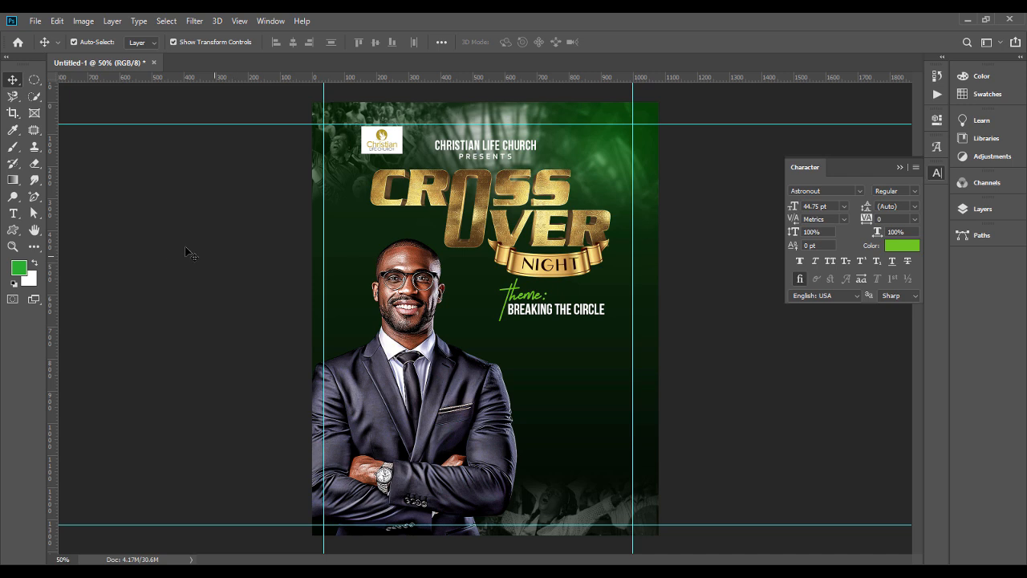
Step: Draw a horizontal line shape about 330 px wide with the Pen tool below BREAKING THE CIRCLE, starting at the right guide
click(32, 202)
click(120, 197)
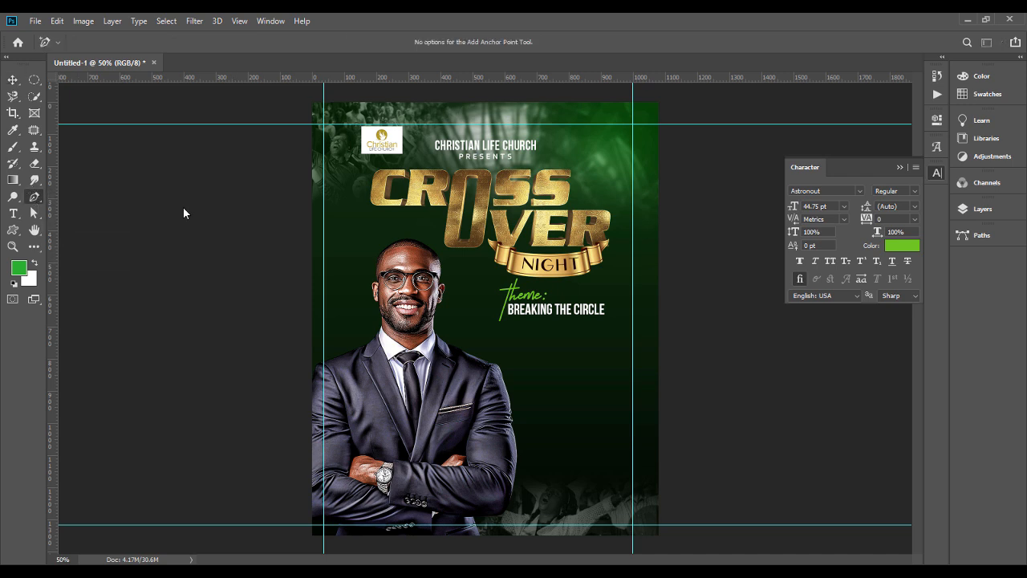
click(631, 344)
click(539, 345)
drag(542, 346, 527, 350)
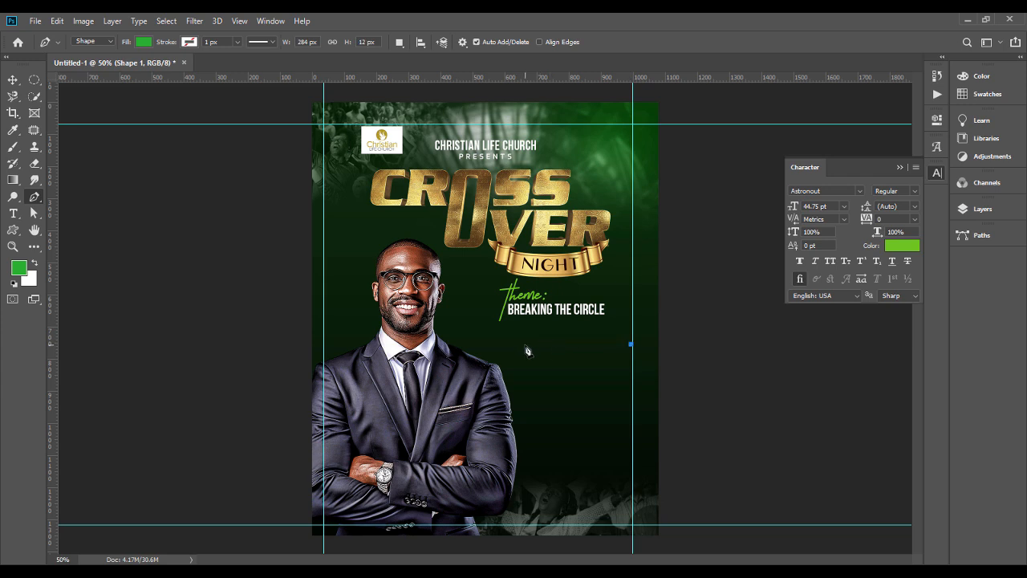
Step: Give the line below BREAKING THE CIRCLE a white dashed stroke and no fill
click(189, 41)
click(212, 109)
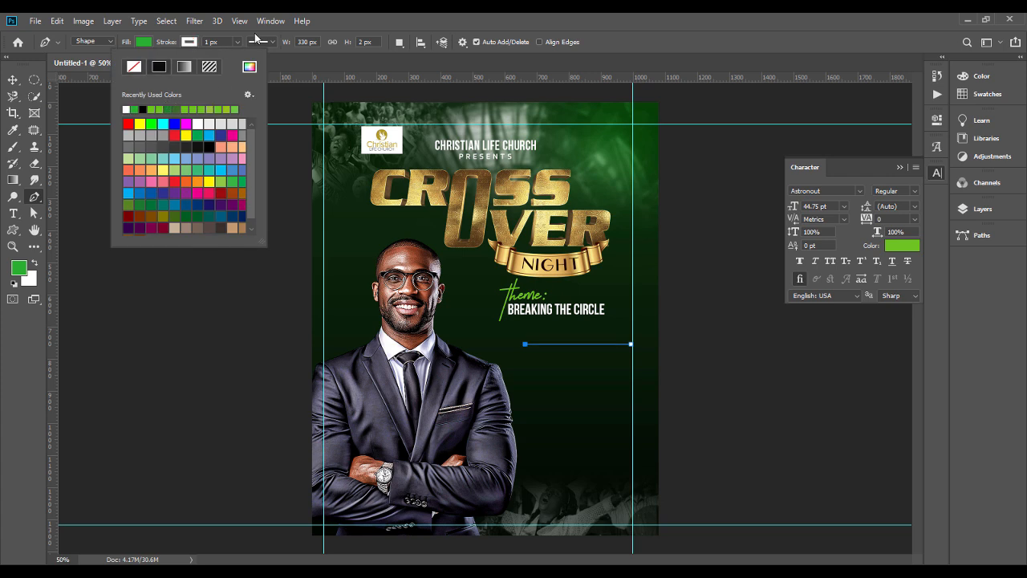
click(223, 39)
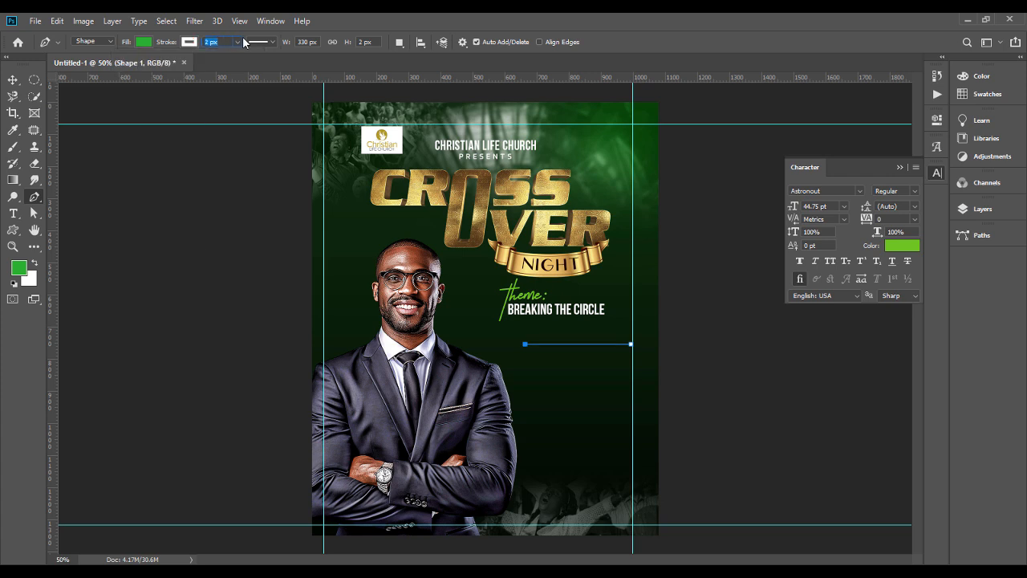
click(273, 41)
click(266, 104)
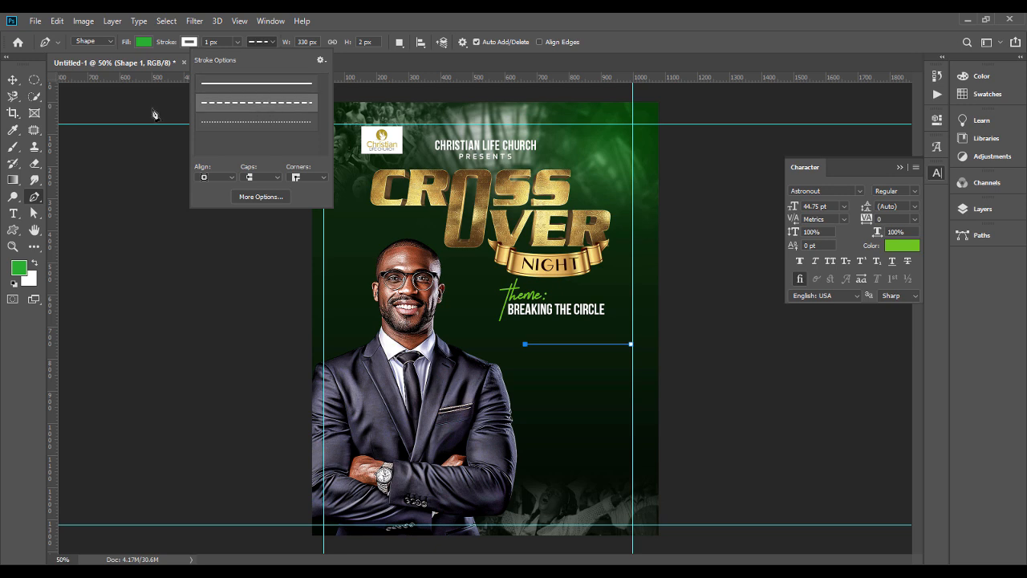
click(143, 42)
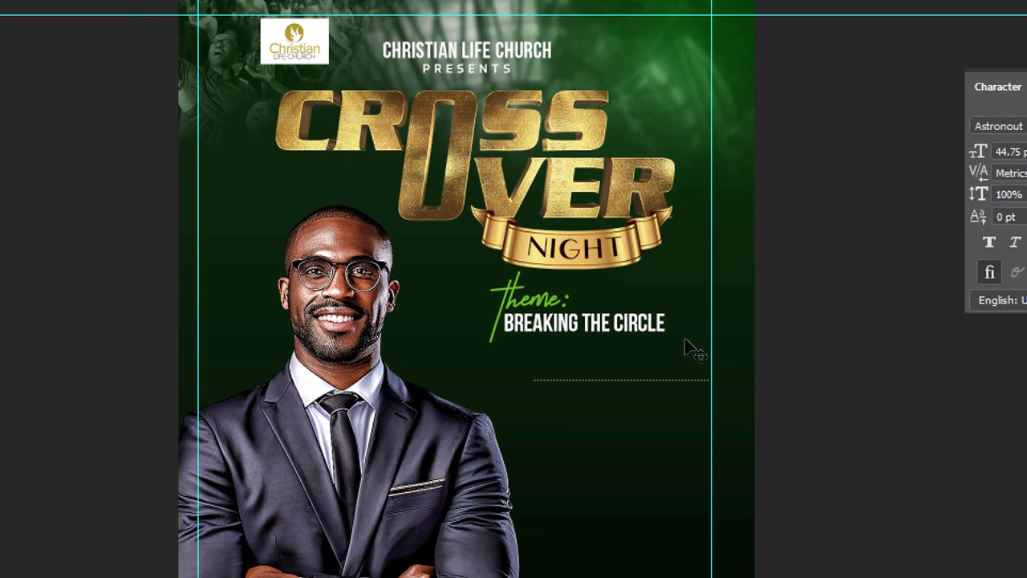
click(675, 384)
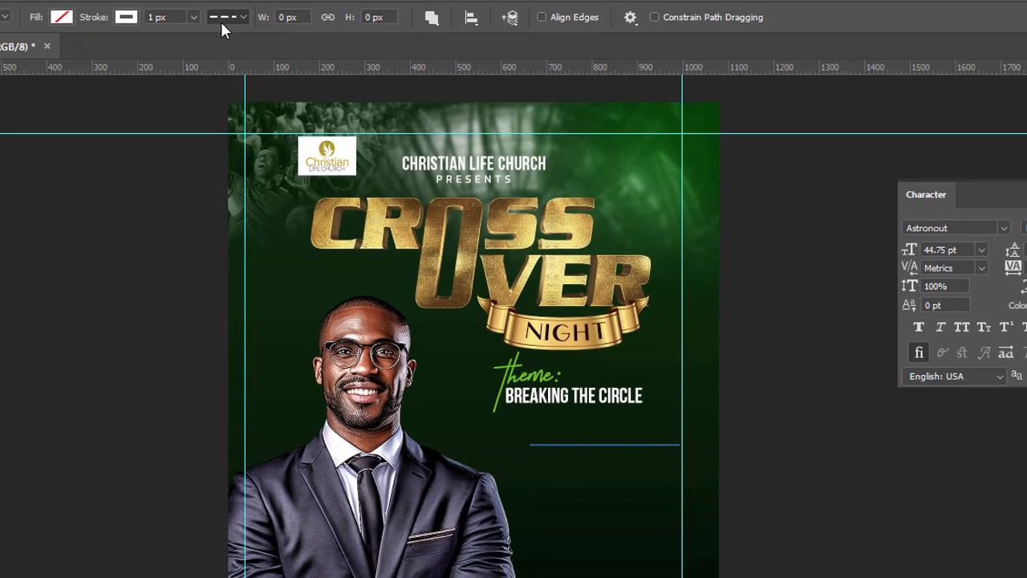
Step: Thicken the dashed line's stroke in 1 px increments past 2 px and deselect the line
click(235, 40)
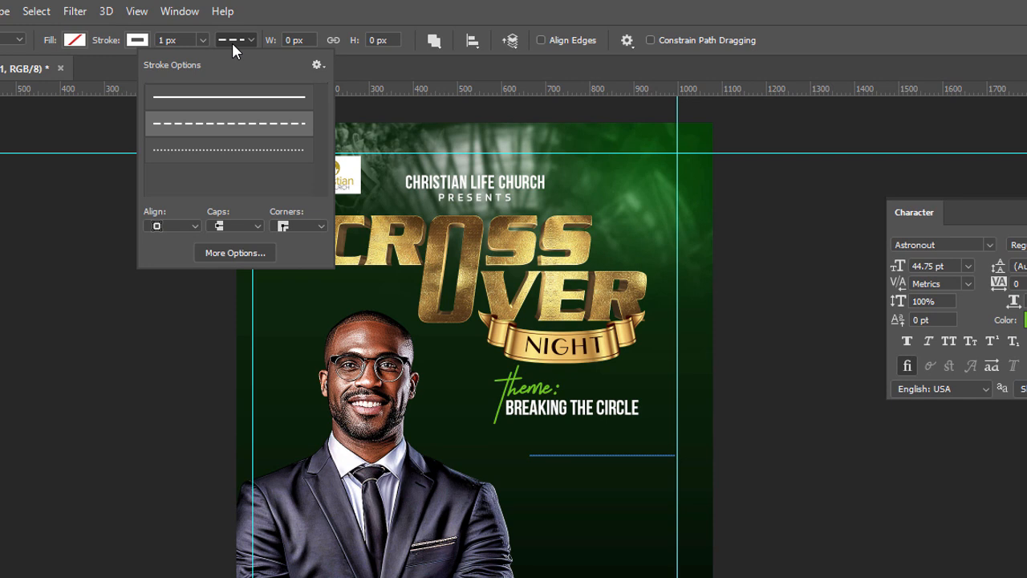
click(181, 40)
key(Up)
key(Return)
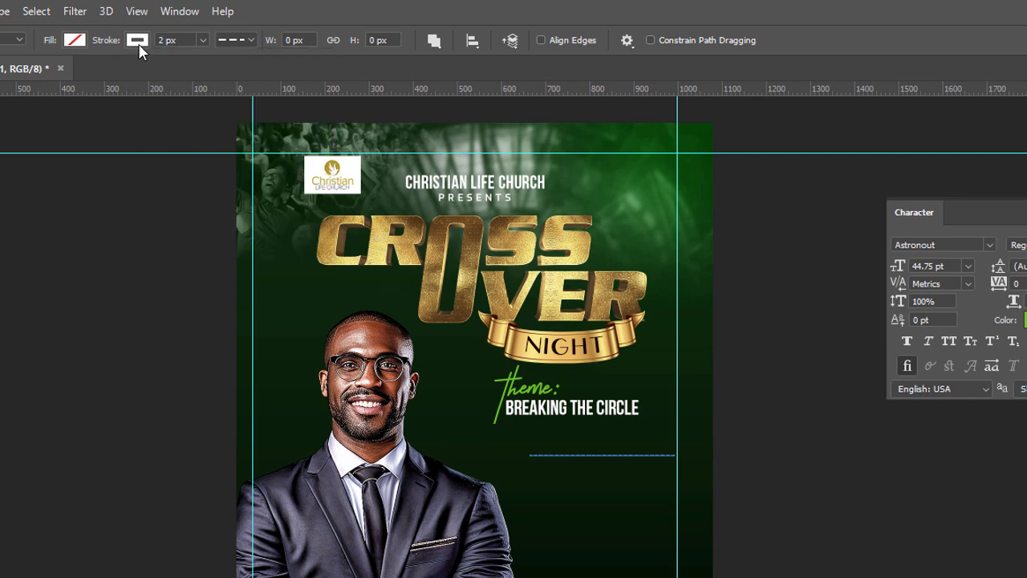
key(Up)
key(Return)
key(v)
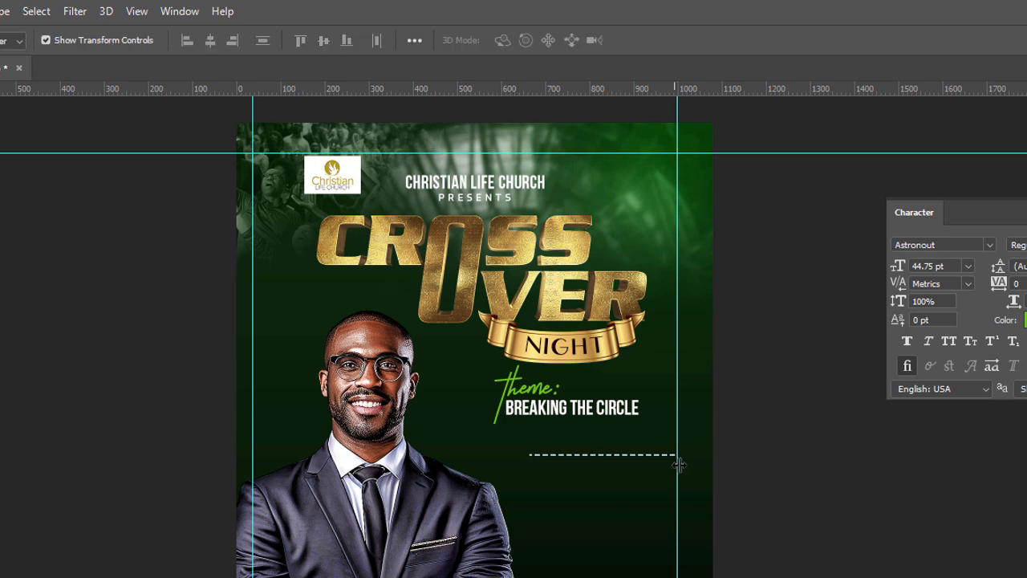
click(666, 459)
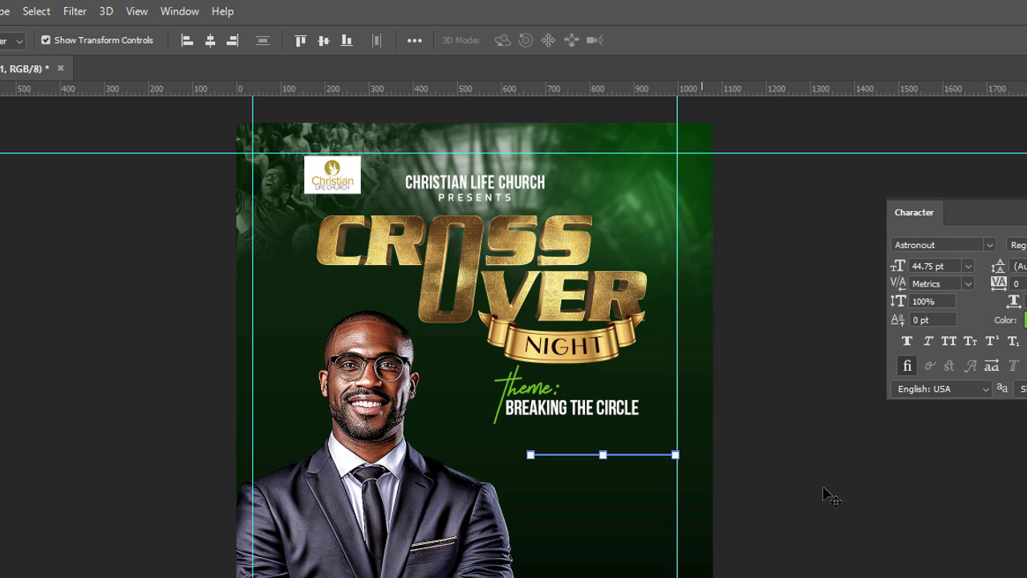
click(882, 515)
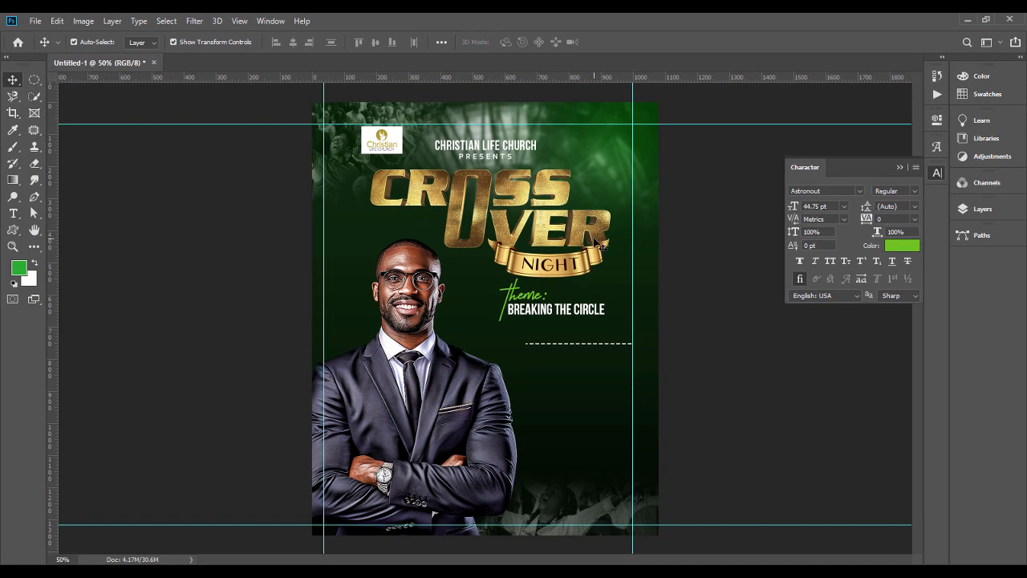
Step: Duplicate the PRESENTS text and place the copy just below the right part of the dashed line
ctrl+click(486, 156)
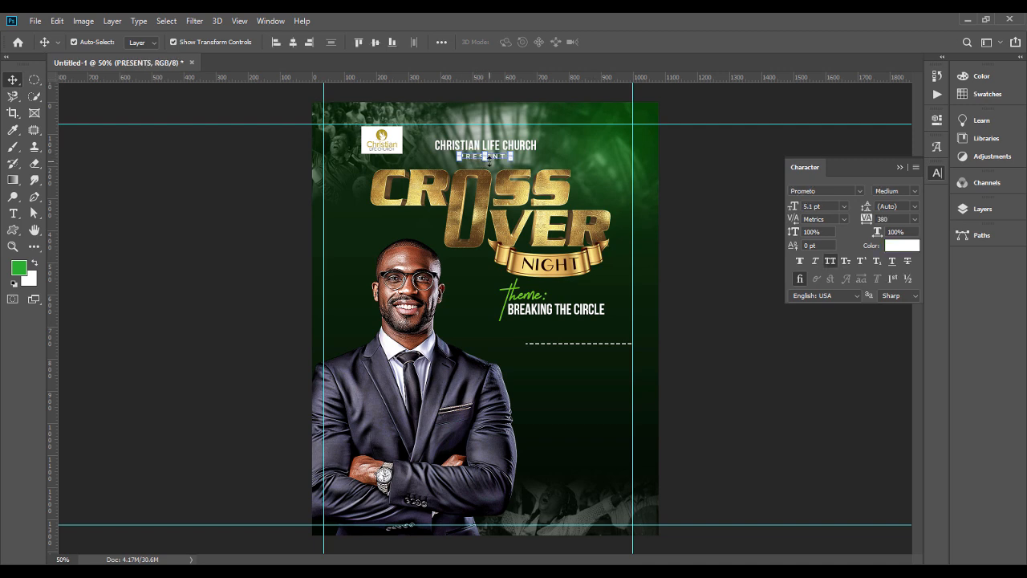
key(ctrl+j)
drag(497, 160, 614, 358)
Step: Replace the wording of the copied PRESENTS text with a new line beginning MIN
double_click(609, 353)
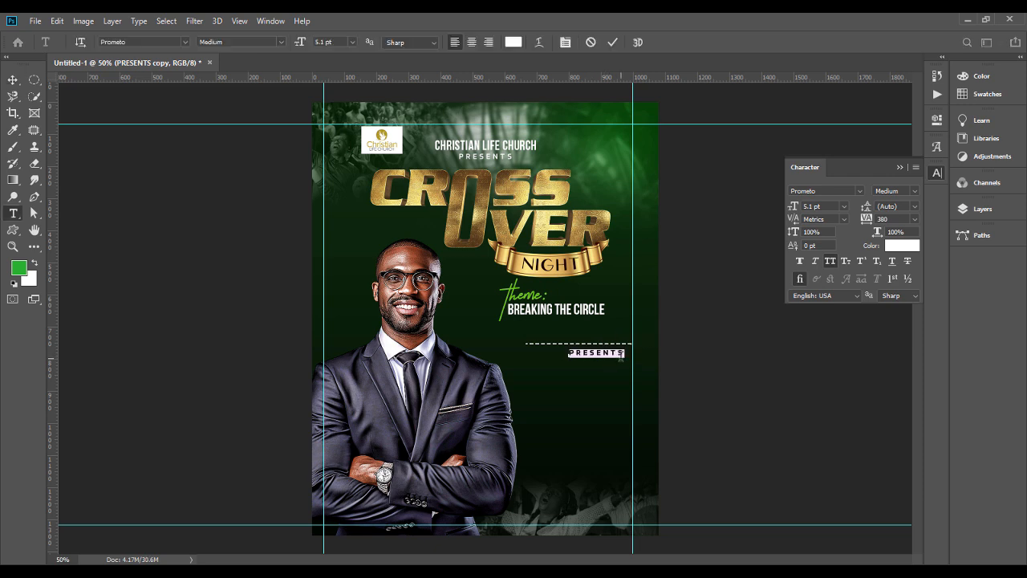
text(MINISTERING:)
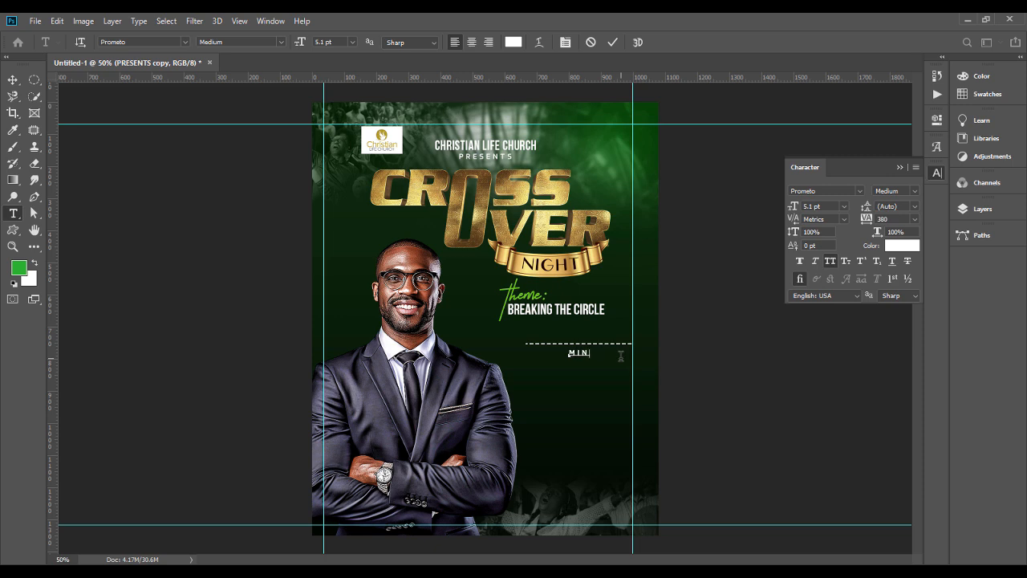
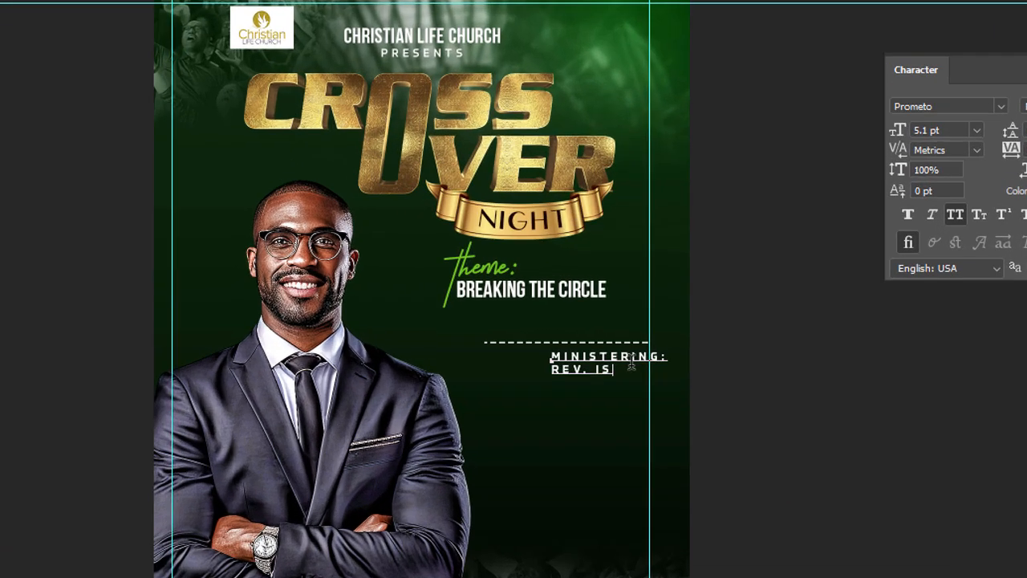
Step: Finish the minister's name on the line below MINISTERING: and format that line bold at 8 pt with 0 tracking
text(AAC)
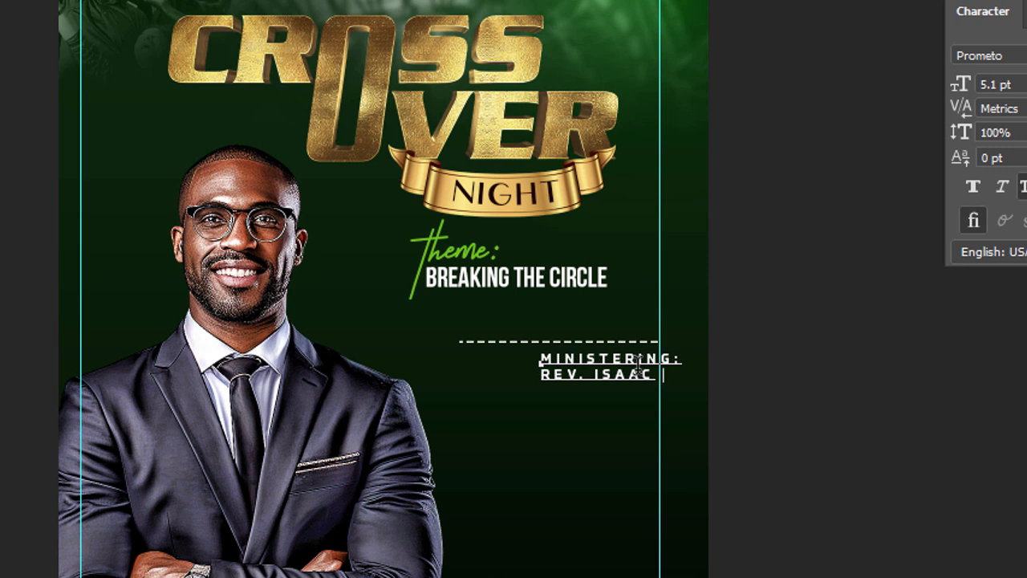
triple_click(638, 371)
text(0)
click(993, 82)
text(8)
key(Return)
key(ctrl+shift+b)
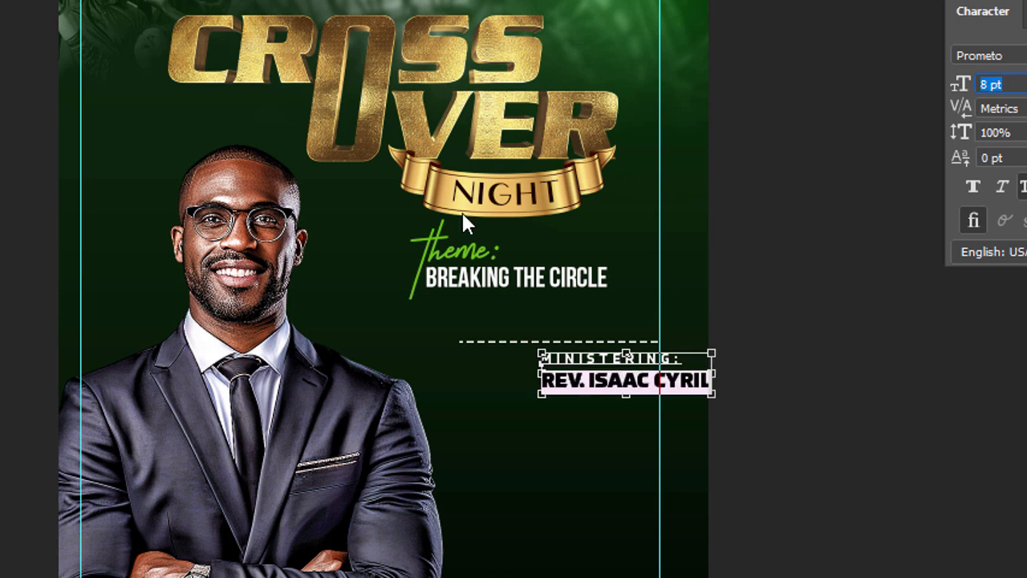
Step: Right-align the two-line minister text, tighten its line spacing and retype the colon after MINISTERING
key(ctrl+a)
key(ctrl+shift+r)
key(alt+Up)
key(alt+Up)
key(alt+Down)
click(589, 390)
key(Up)
key(BackSpace)
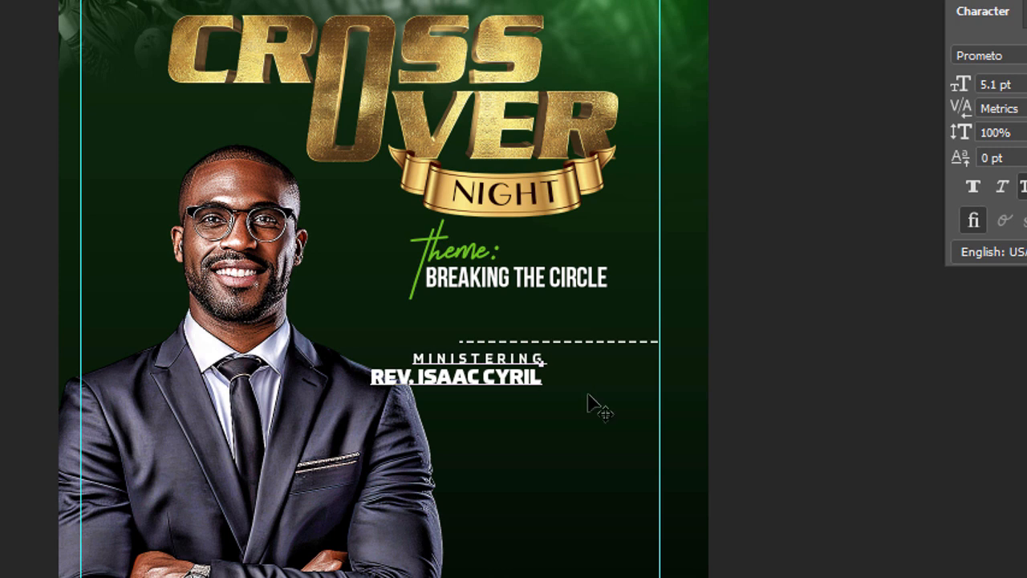
text(:)
key(ctrl+Return)
Step: Place the minister text under the dashed line beside the right guide and scale it down slightly
drag(514, 369, 623, 366)
triple_click(618, 388)
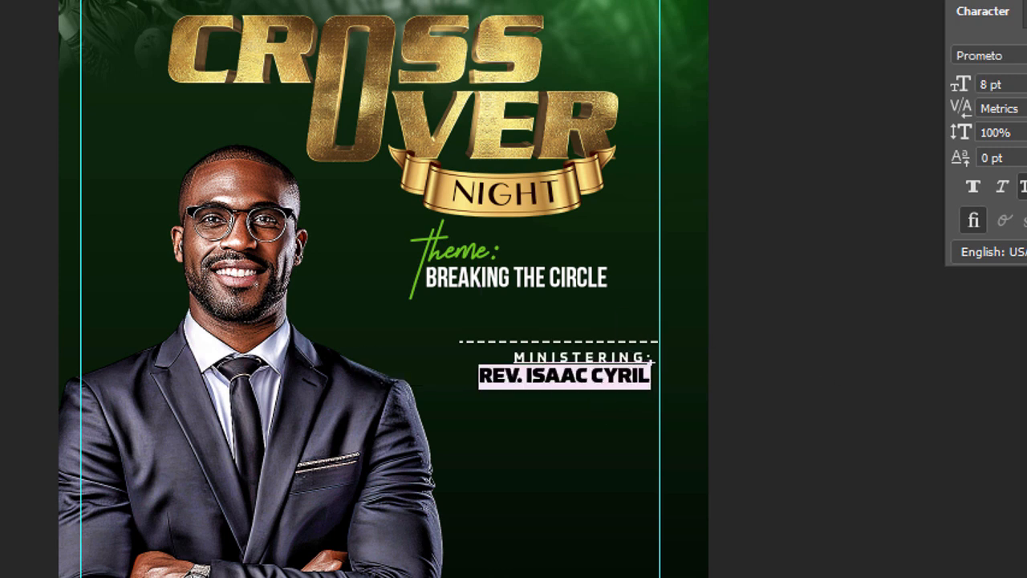
click(620, 360)
key(ctrl+Return)
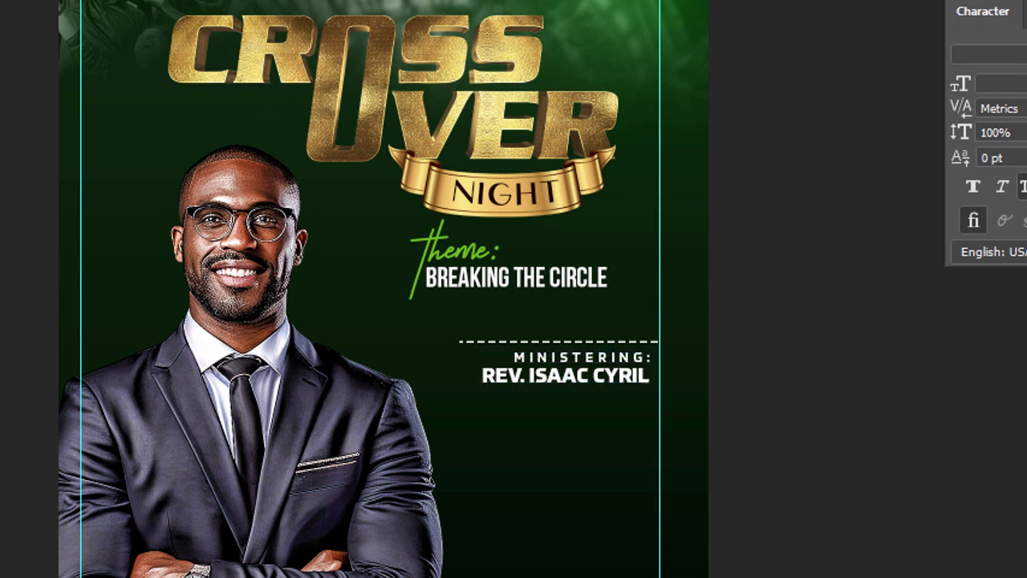
click(621, 374)
key(ctrl+t)
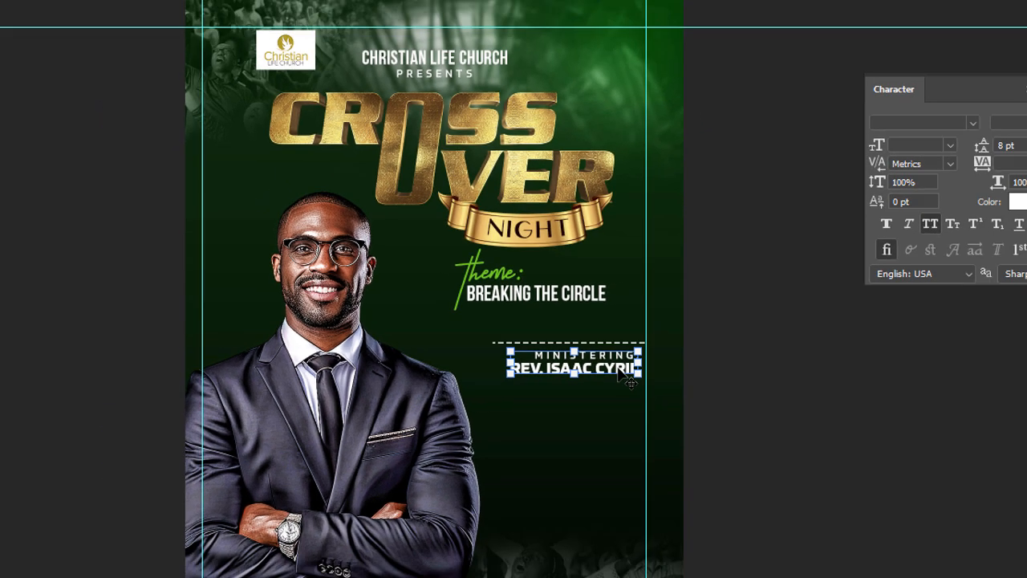
click(794, 369)
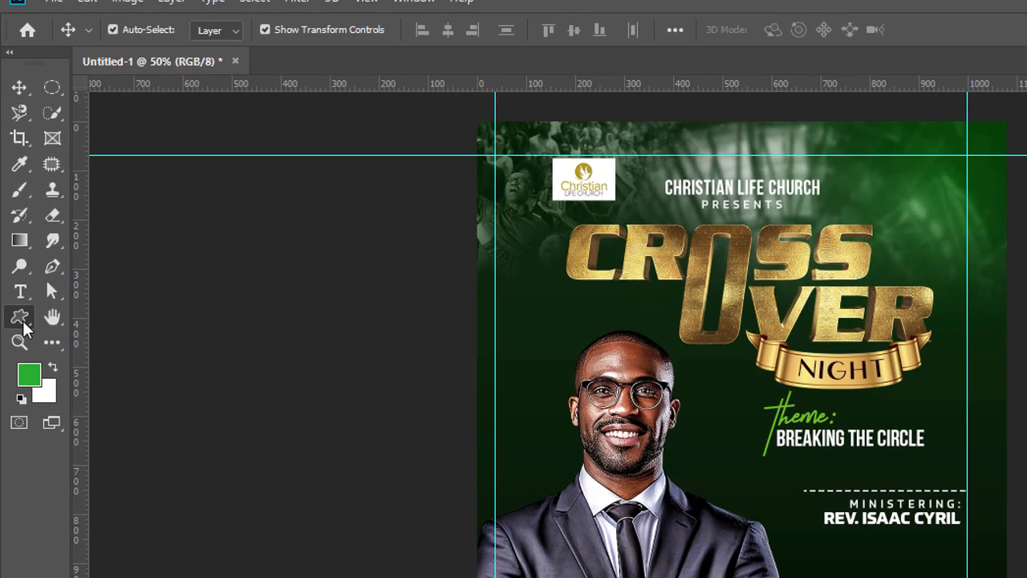
Step: Draw a green arrowhead custom shape about 44 x 37 px to the left of the minister's name and nudge it up
key(u)
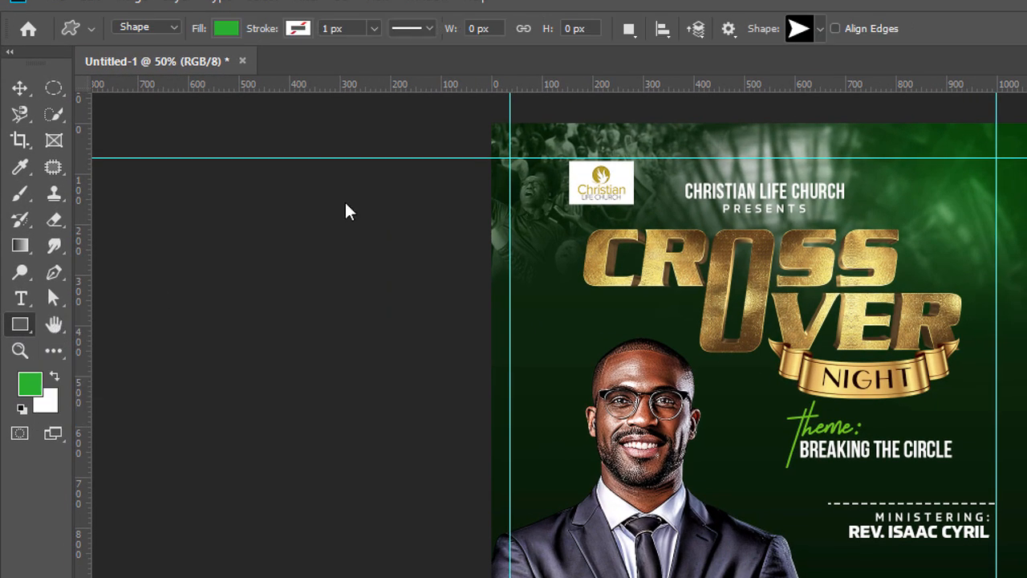
key(shift+u)
drag(19, 324, 80, 422)
click(819, 29)
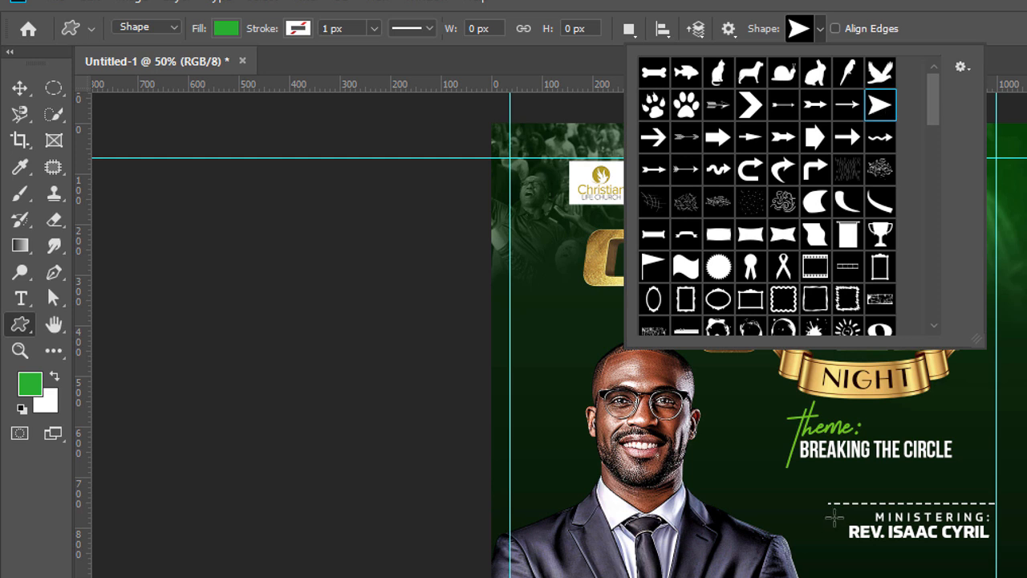
drag(813, 523, 834, 540)
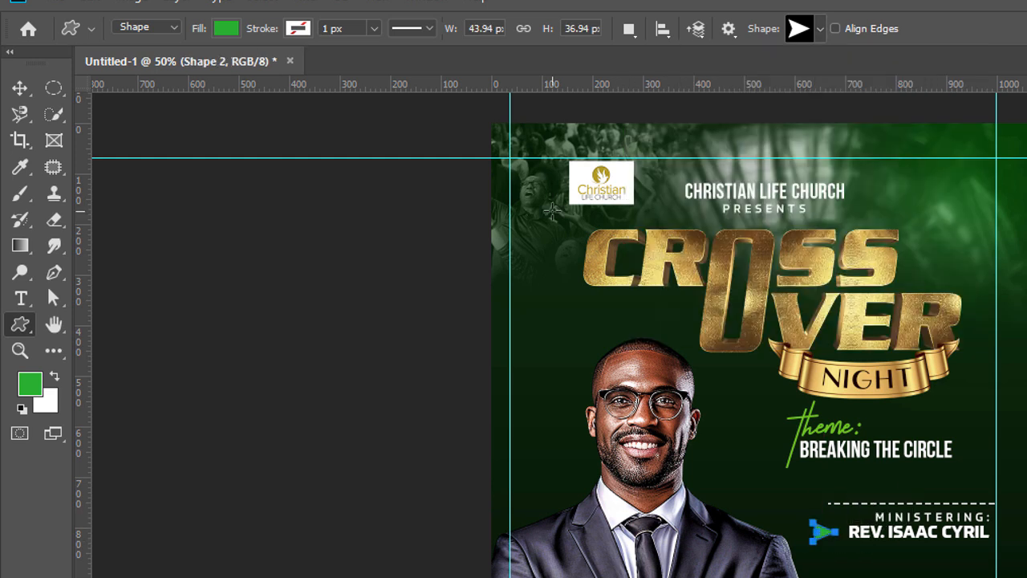
click(20, 88)
click(1026, 568)
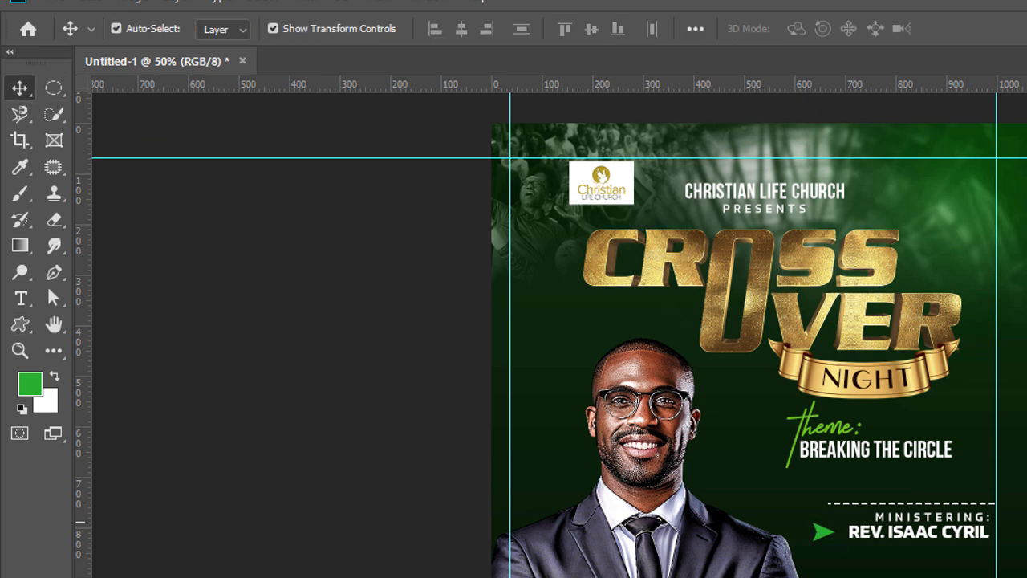
drag(824, 531, 825, 525)
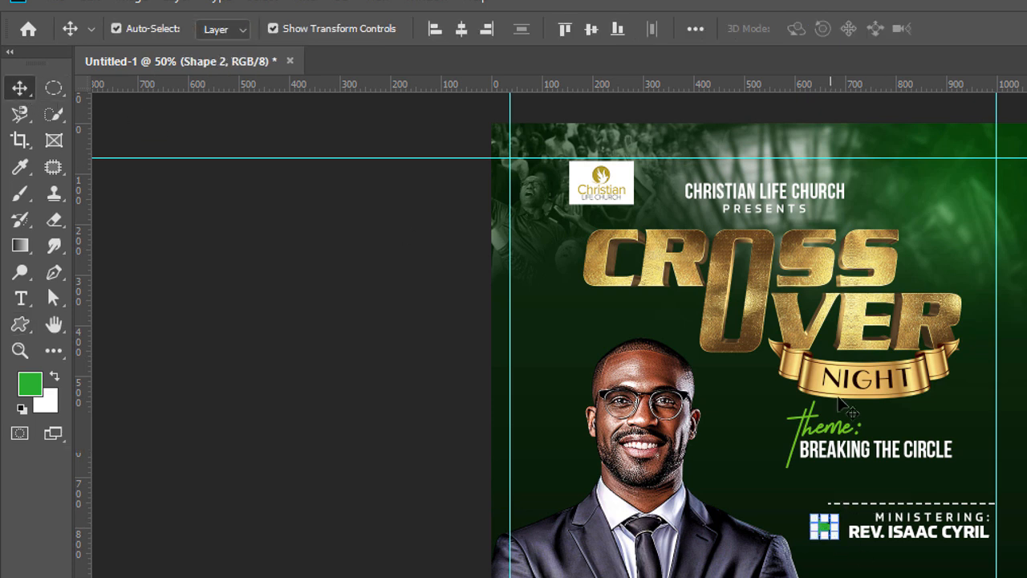
Step: Copy the lime green from the theme: text and fill the arrowhead shape with 6ec322
double_click(827, 433)
click(809, 29)
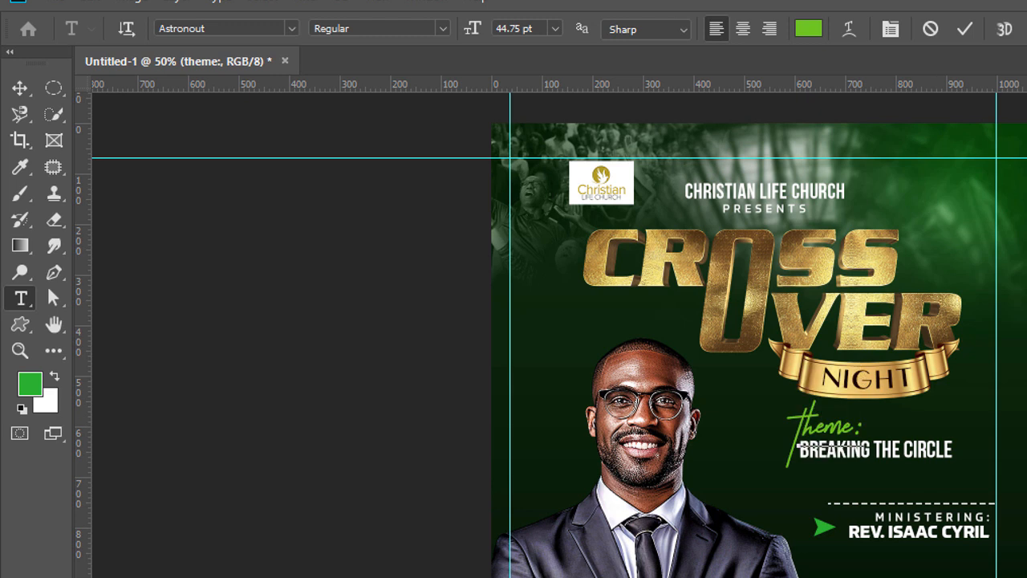
key(ctrl+a)
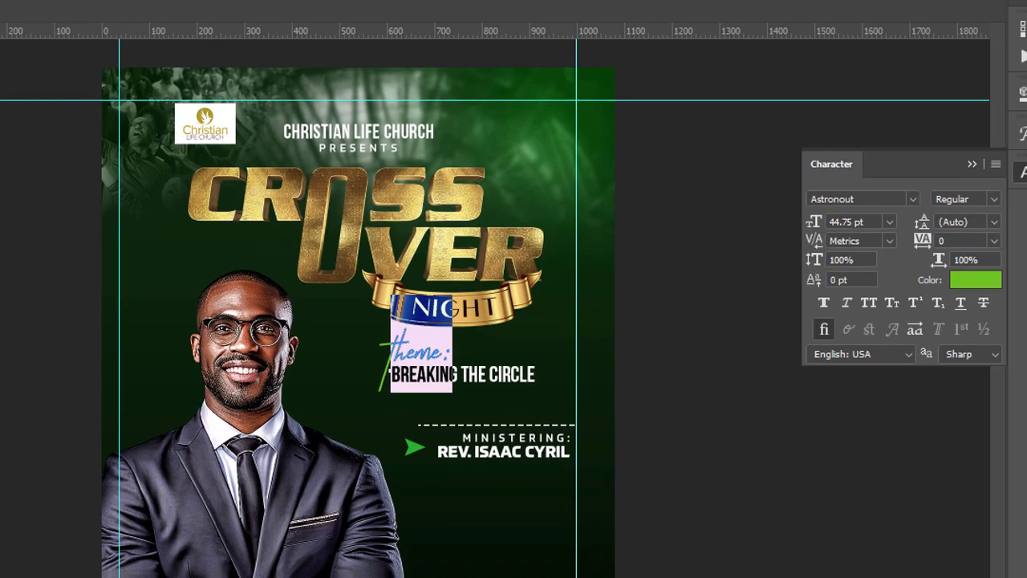
click(20, 88)
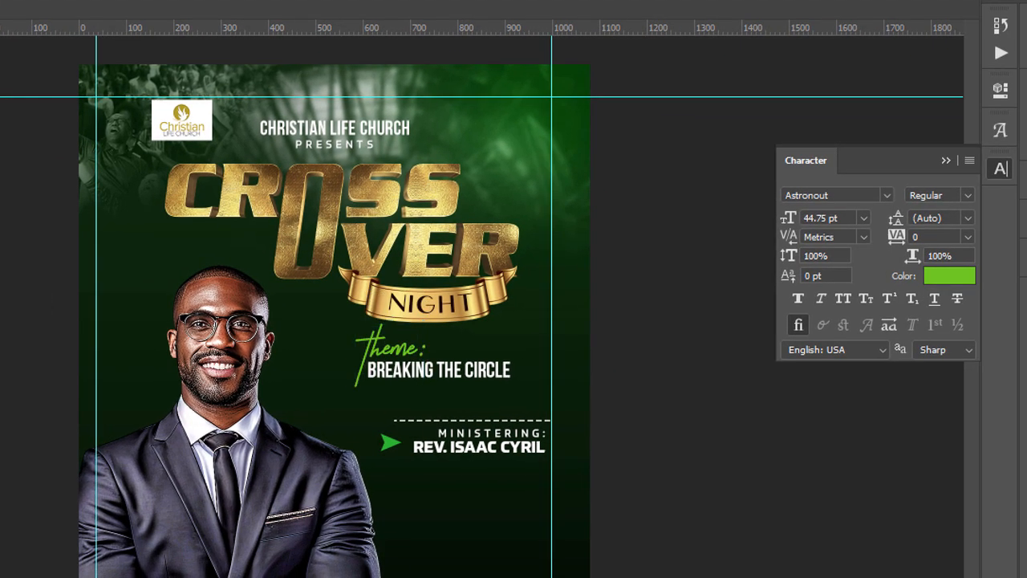
click(390, 446)
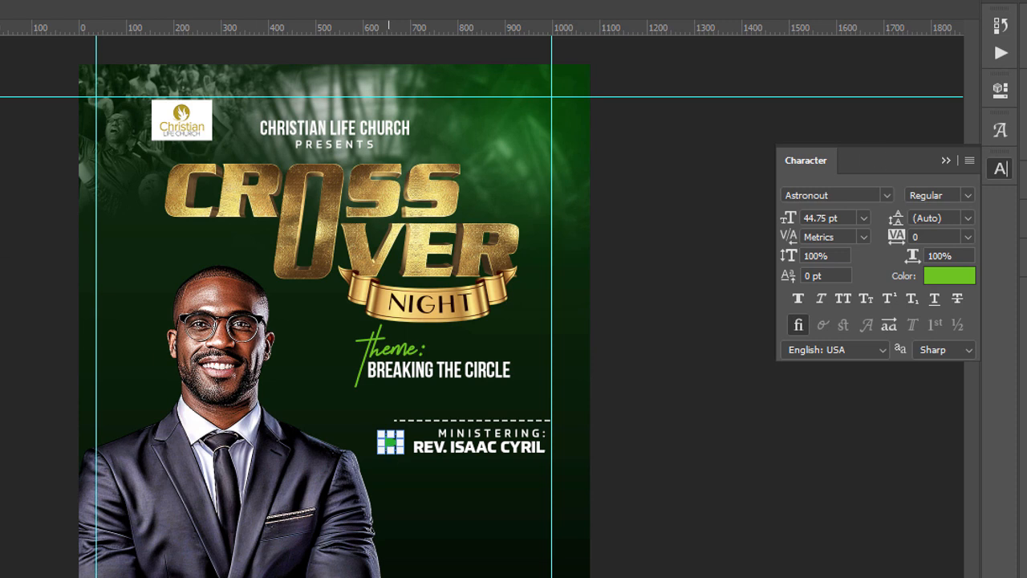
key(u)
click(0, 0)
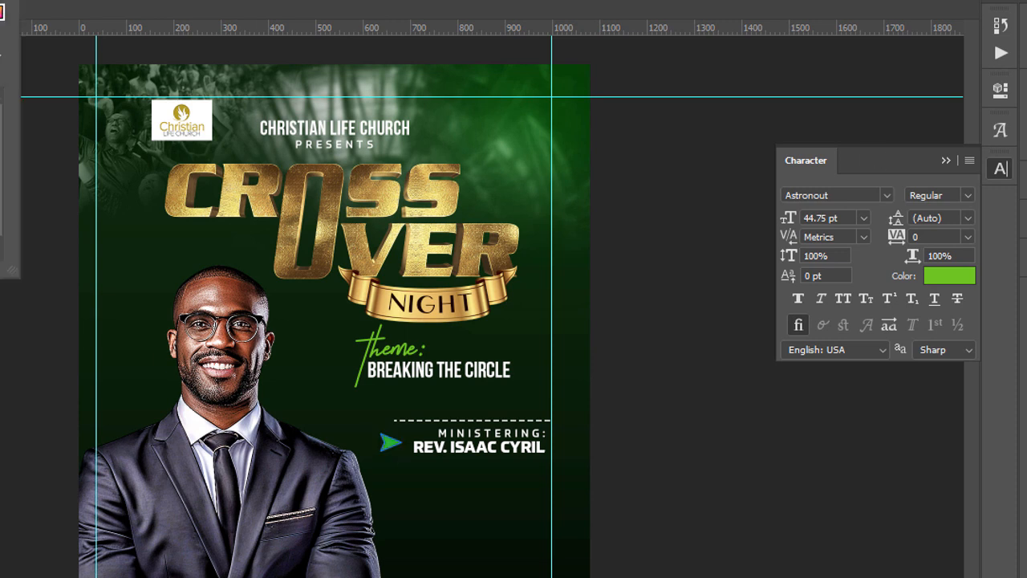
click(2, 14)
text(6ec322)
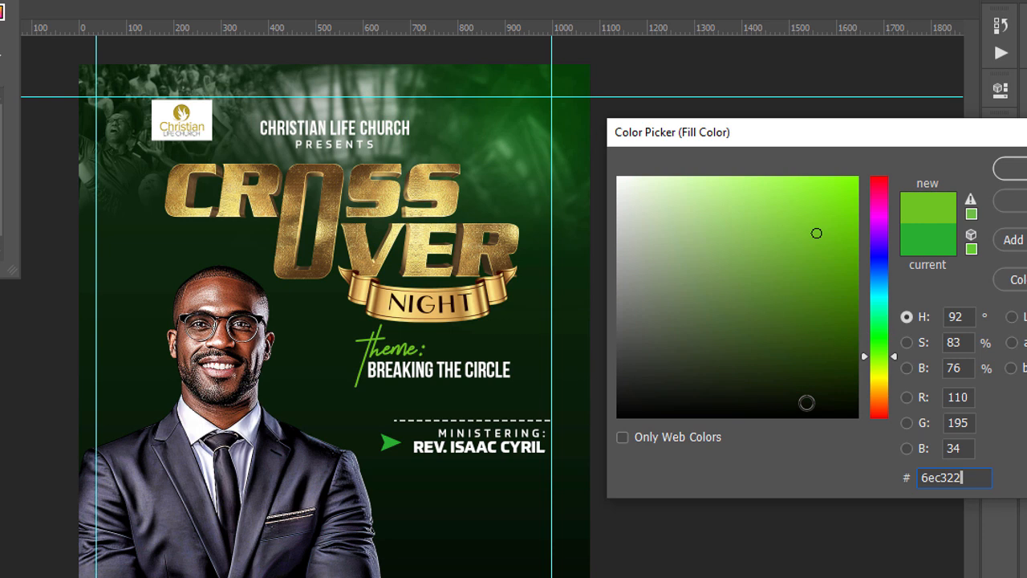
key(Return)
key(Return)
scroll(699, 404, left, 1)
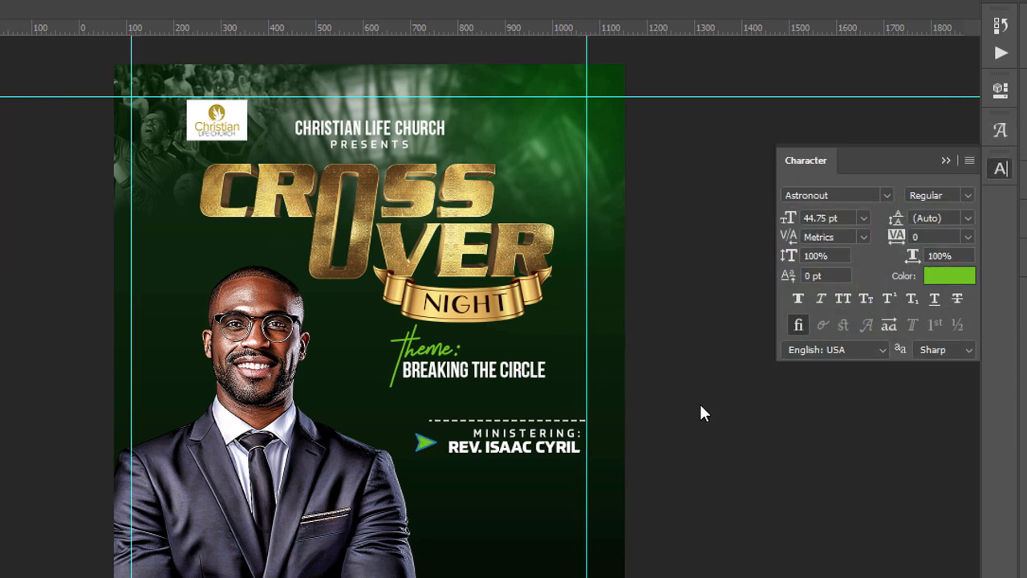
scroll(691, 399, right, 2)
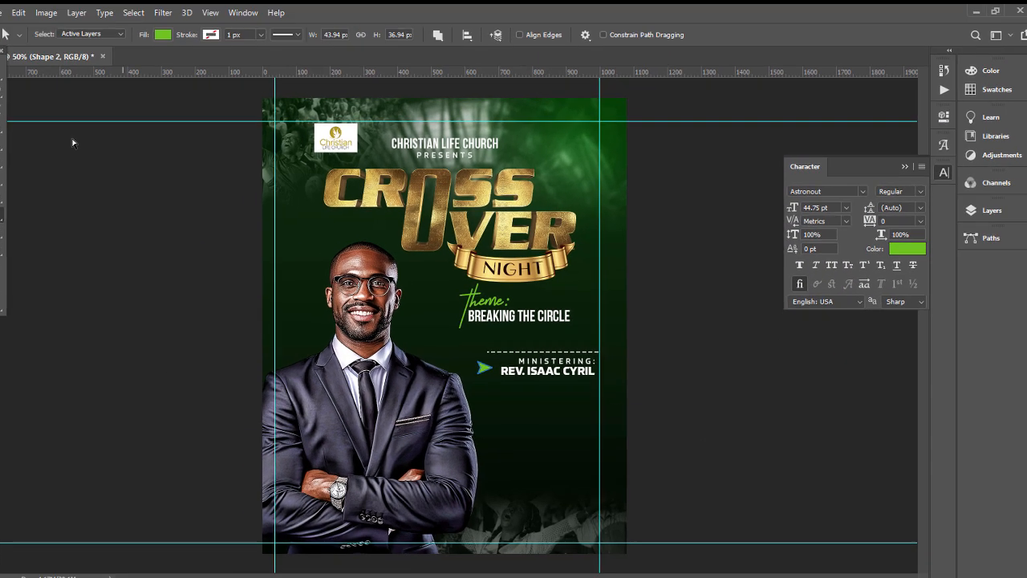
key(v)
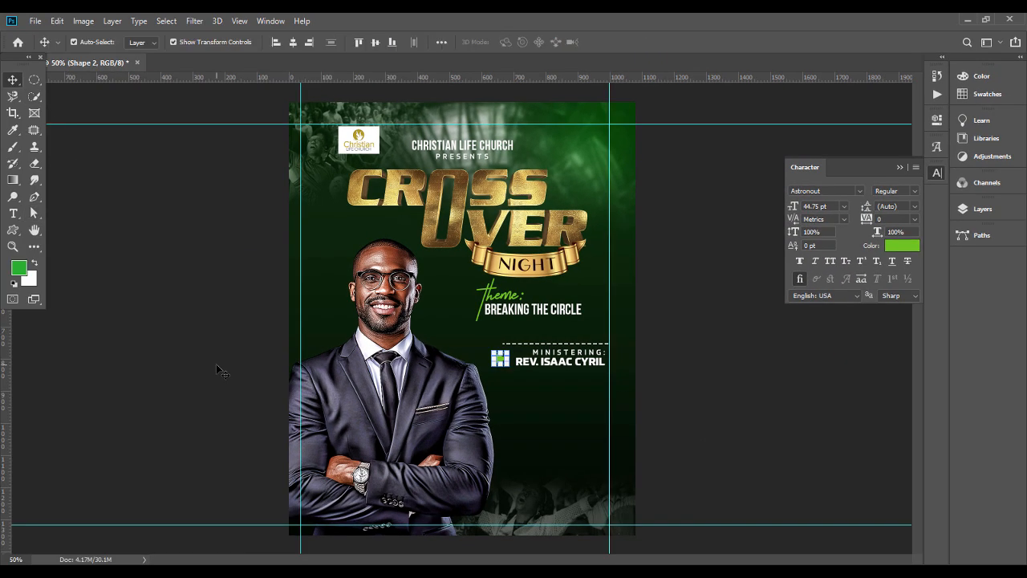
Step: Flip the arrowhead horizontally so it points left and scale it down slightly
click(499, 363)
key(ctrl+t)
right_click(499, 363)
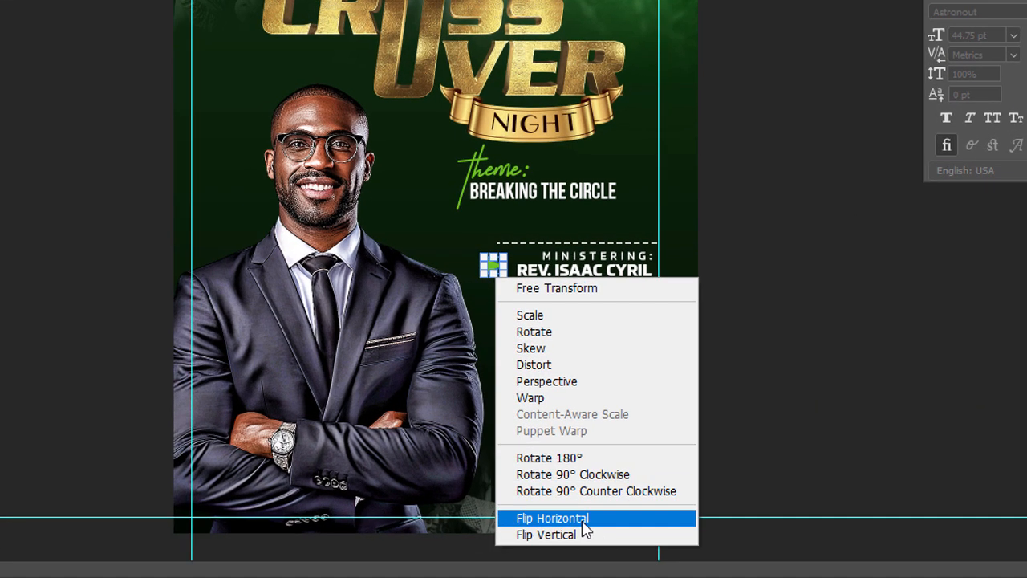
click(553, 518)
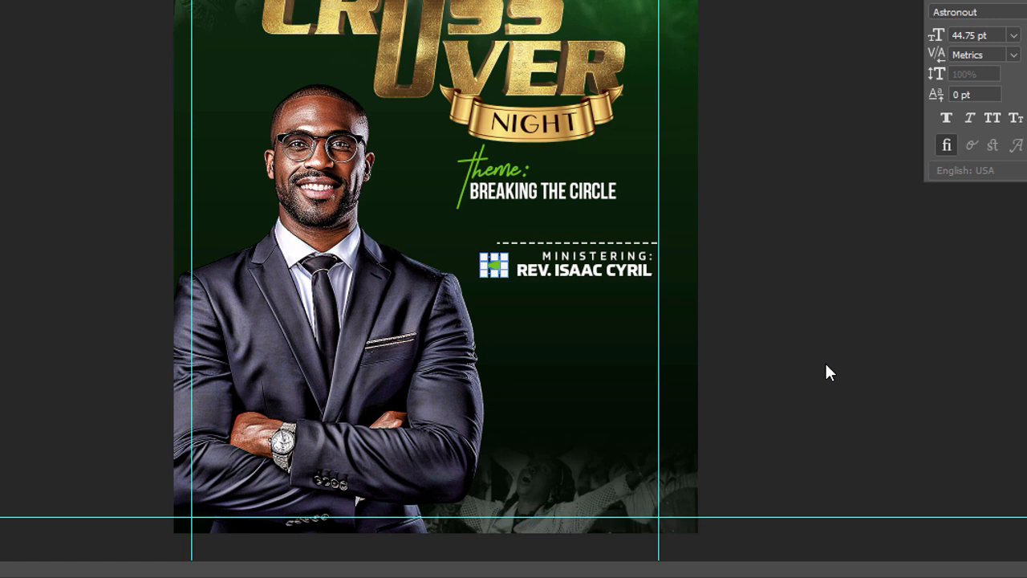
key(Return)
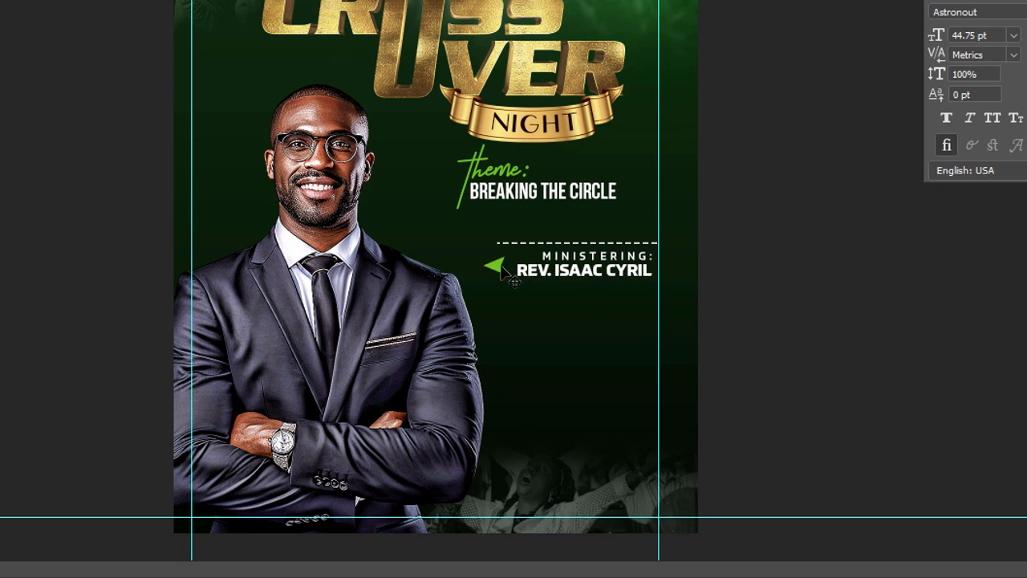
key(ctrl+t)
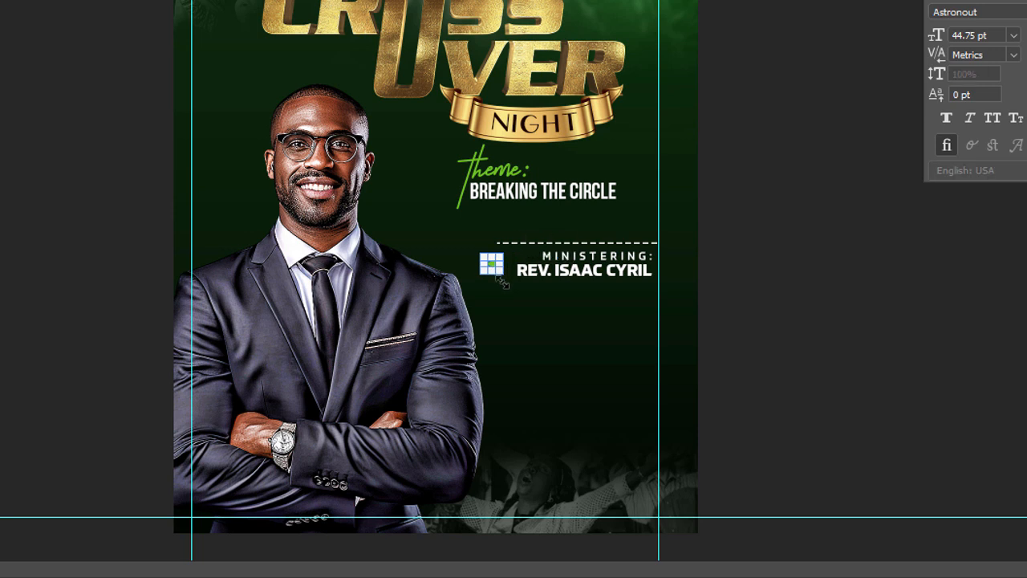
key(Return)
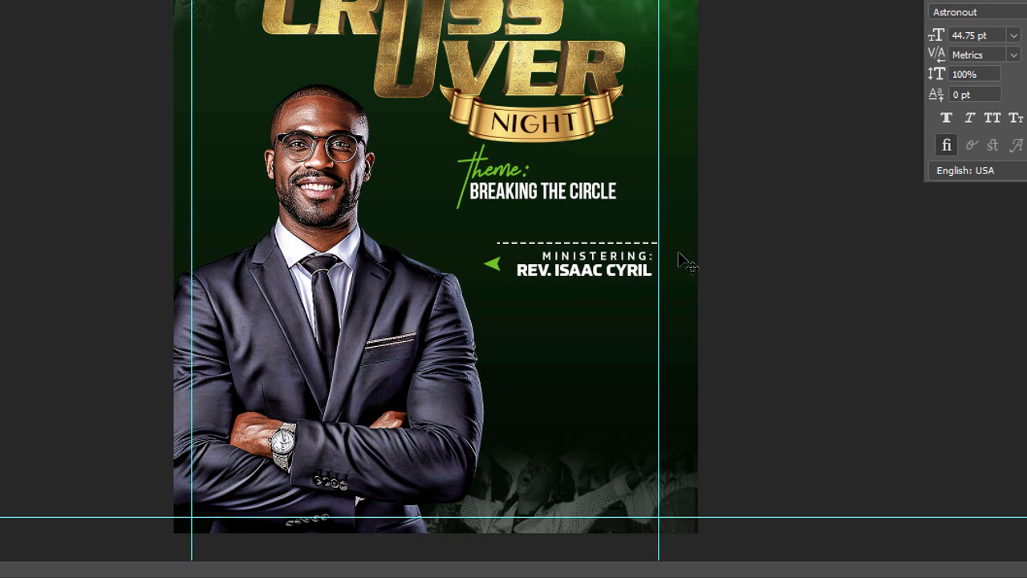
Step: Duplicate the dashed line, place the copy below the minister's name, and move the original line up 10 px
click(655, 245)
key(ctrl+j)
key(shift+Down)
key(shift+Down)
key(shift+Down)
key(shift+Down)
key(shift+Down)
key(shift+Down)
key(shift+Down)
key(shift+Down)
key(shift+Down)
key(shift+Down)
key(shift+Down)
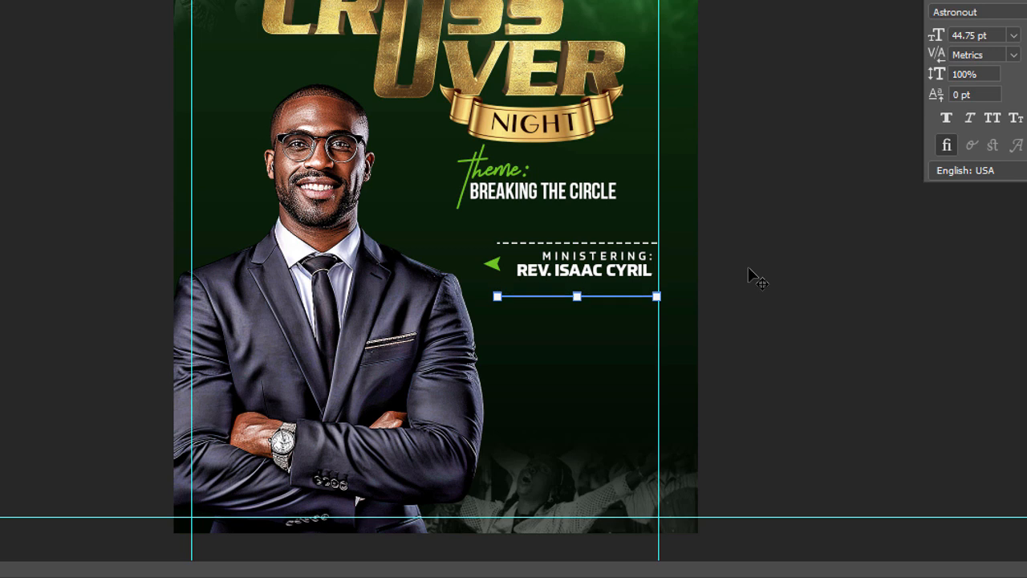
click(789, 238)
click(654, 242)
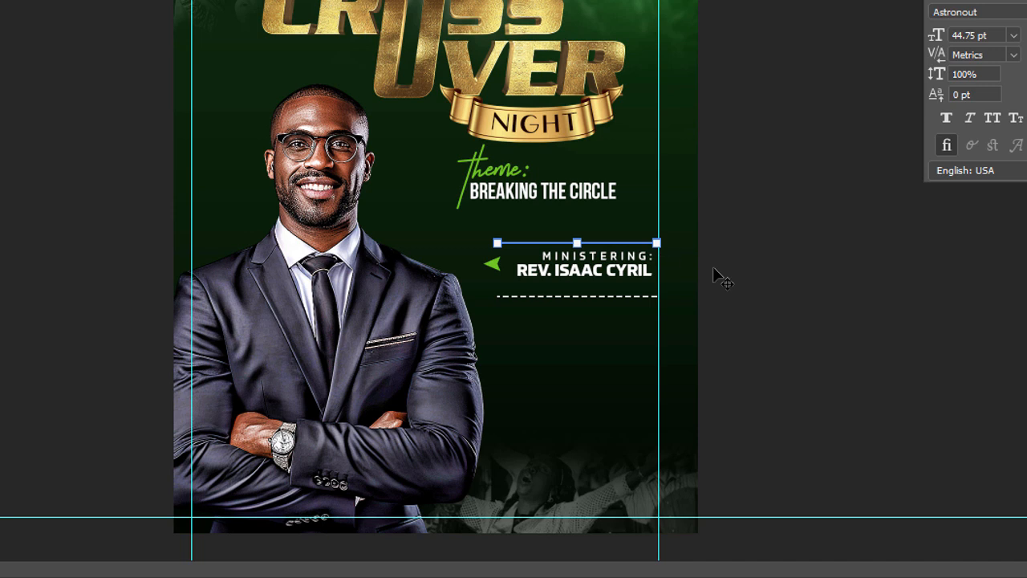
key(shift+Up)
Step: Enlarge the minister text block to about 306 px wide between the two dashed lines
click(602, 273)
drag(507, 270, 501, 271)
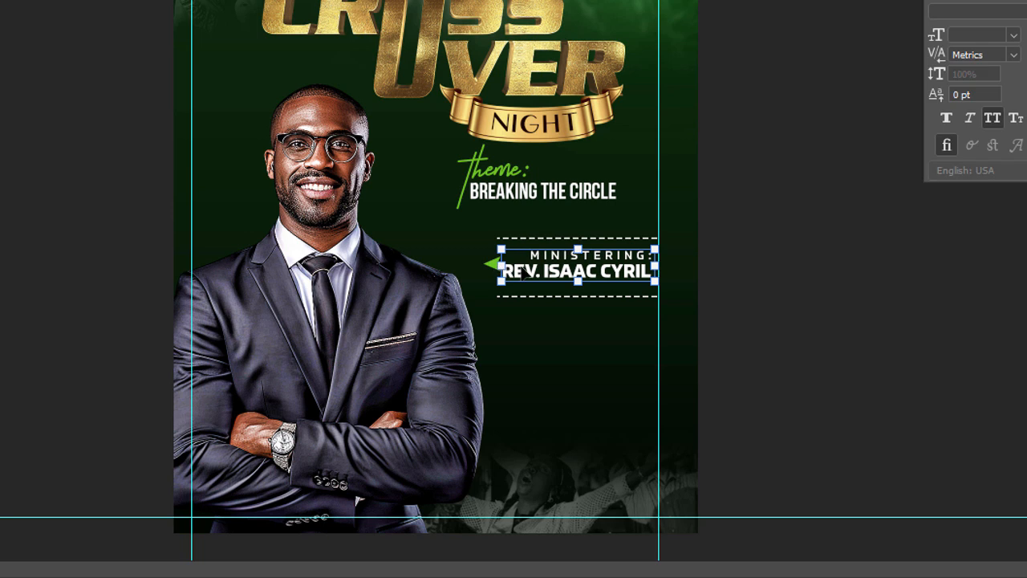
drag(504, 266, 511, 265)
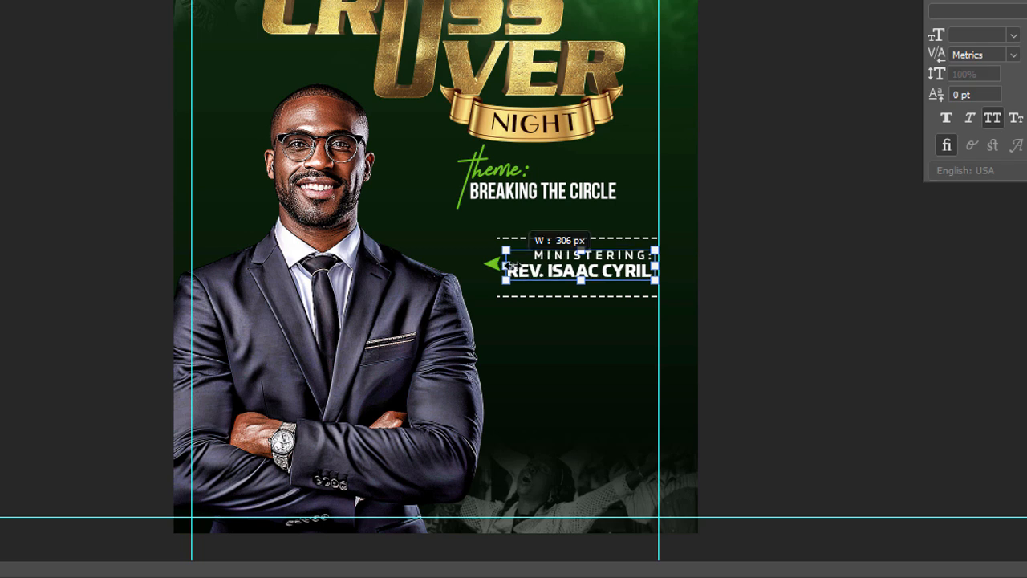
key(Return)
Step: Set the MINISTERING: line to 0 tracking and a 6 pt font size
double_click(536, 256)
mouse_move(536, 252)
mouse_down()
mouse_move(671, 259)
mouse_move(537, 250)
mouse_move(546, 242)
mouse_up()
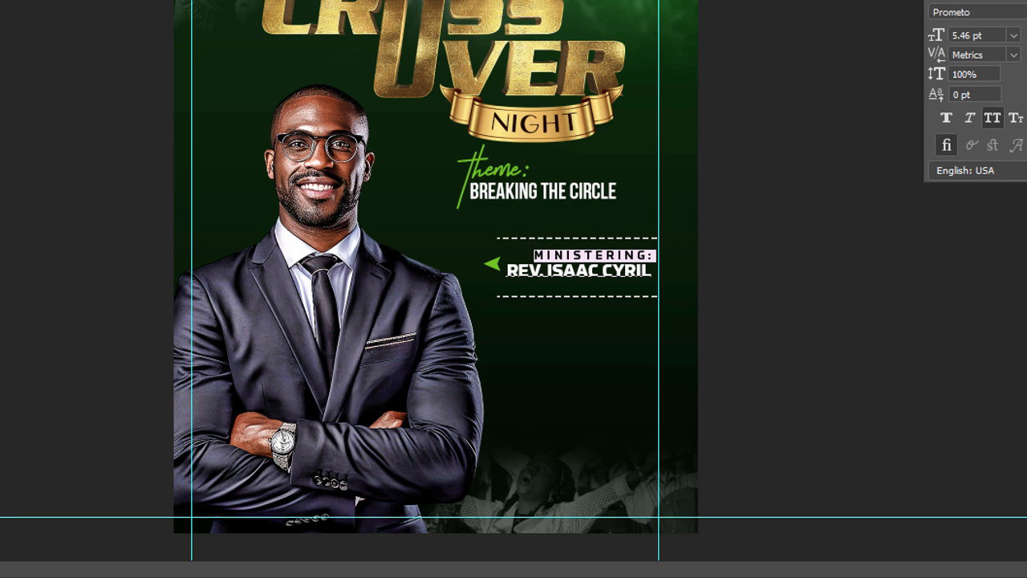
text(0)
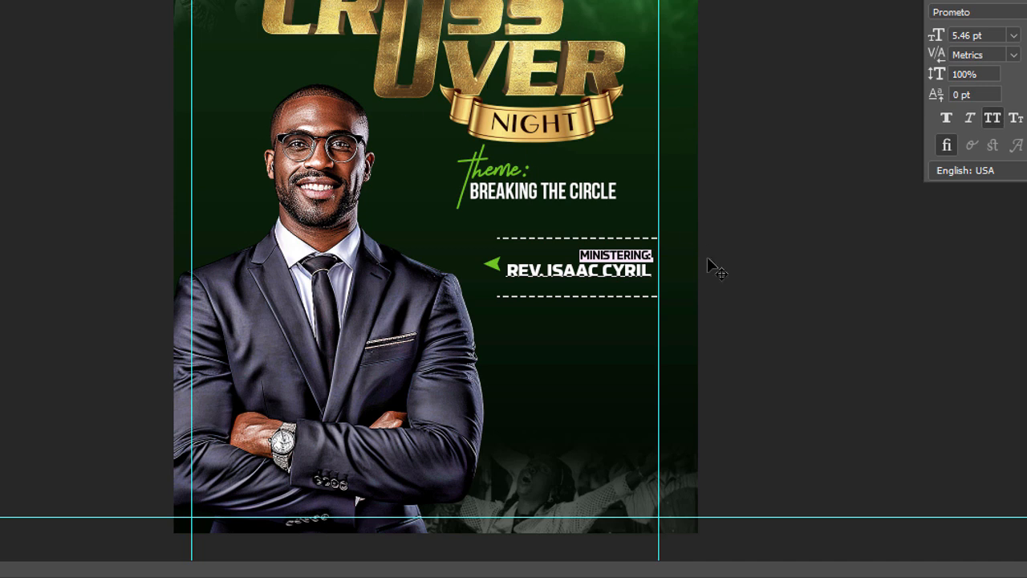
double_click(967, 34)
text(6)
key(Return)
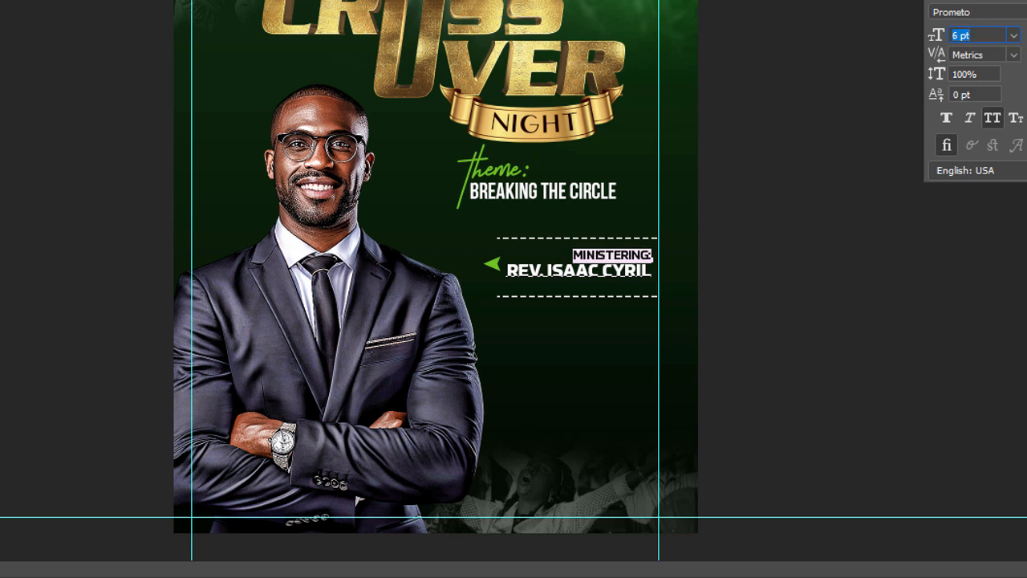
key(Return)
Step: Widen the letter spacing of the MINISTERING: line slightly and commit the text edit
key(alt+Right)
key(alt+Right)
key(alt+Right)
key(alt+Right)
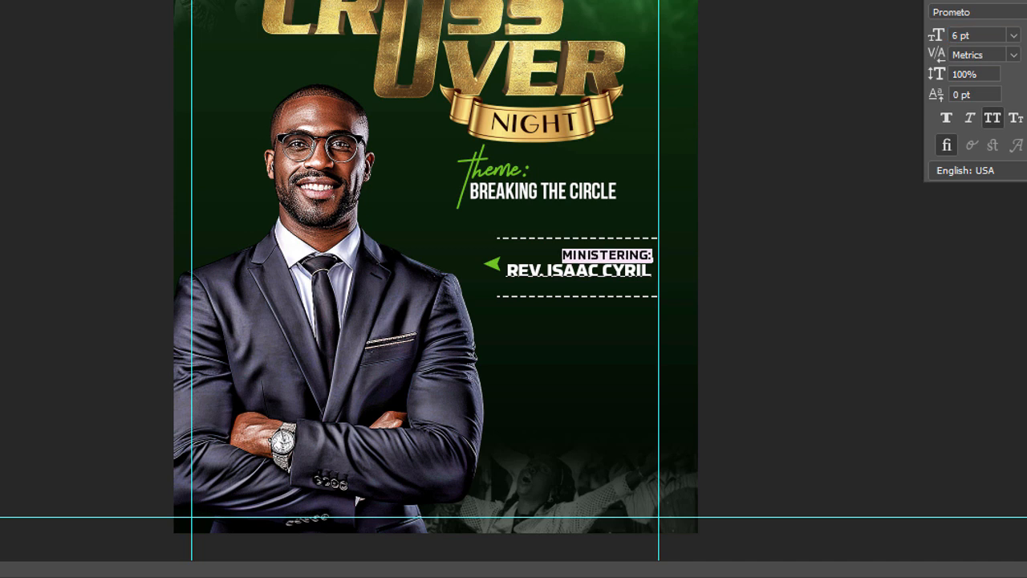
key(ctrl+Return)
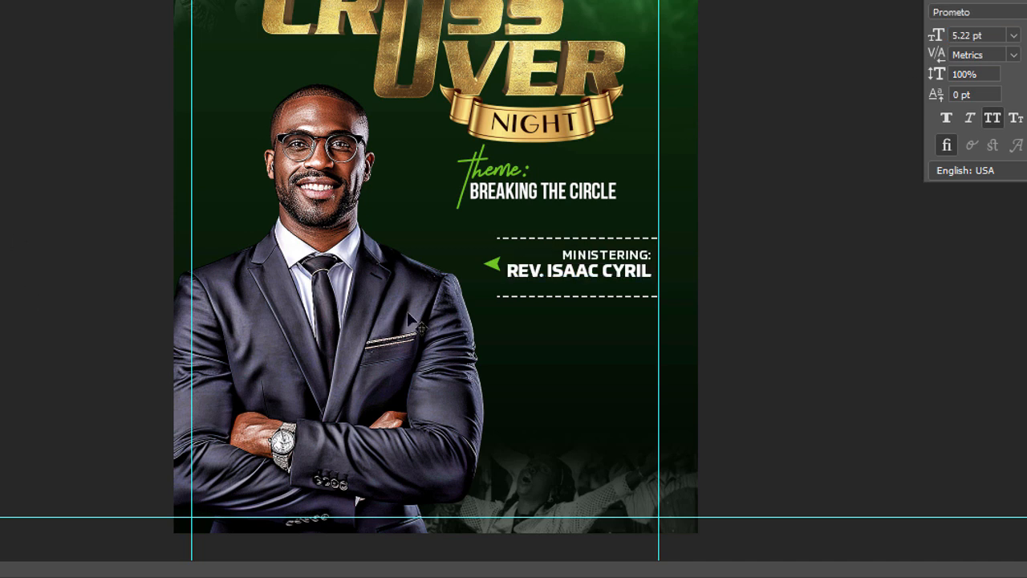
Step: Shorten the lower dashed line from its left end to under the minister's name and nudge it up
click(628, 296)
key(a)
drag(499, 296, 566, 298)
key(v)
key(Up)
key(Up)
key(Up)
key(Up)
key(Up)
key(Up)
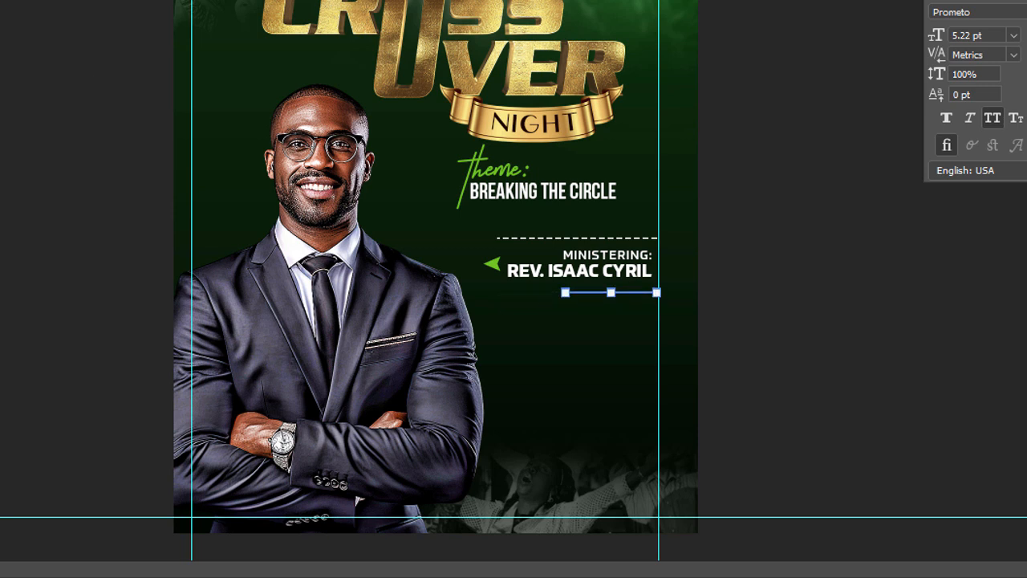
click(931, 398)
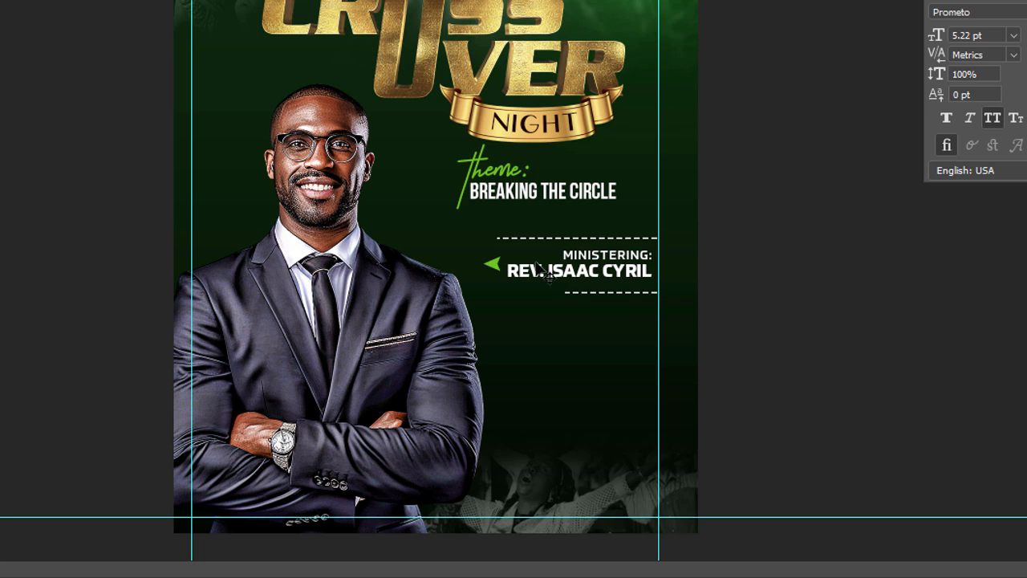
Step: Enlarge the green arrowhead beside the minister's name and shift it closer to the portrait
drag(498, 268, 471, 263)
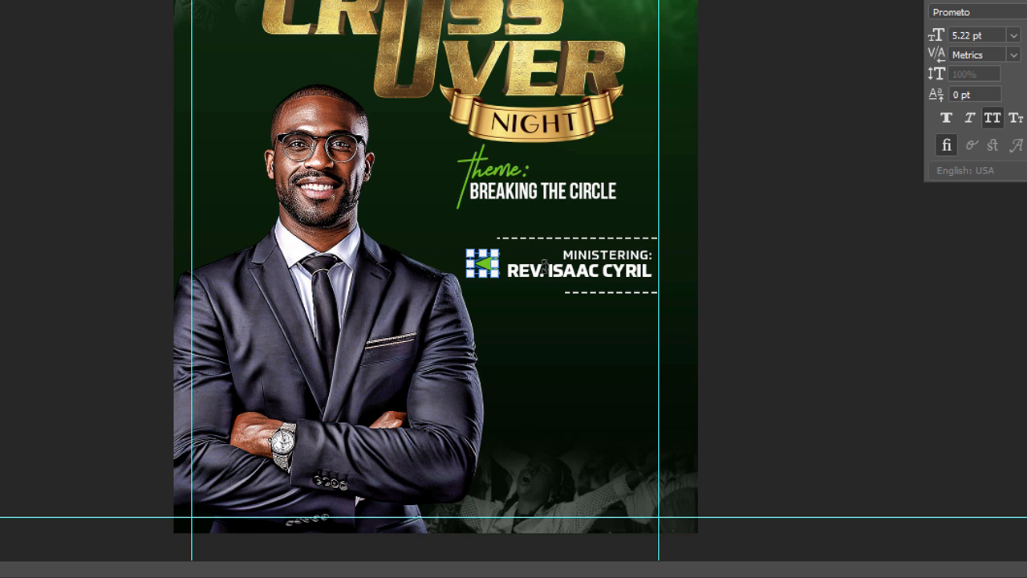
key(Return)
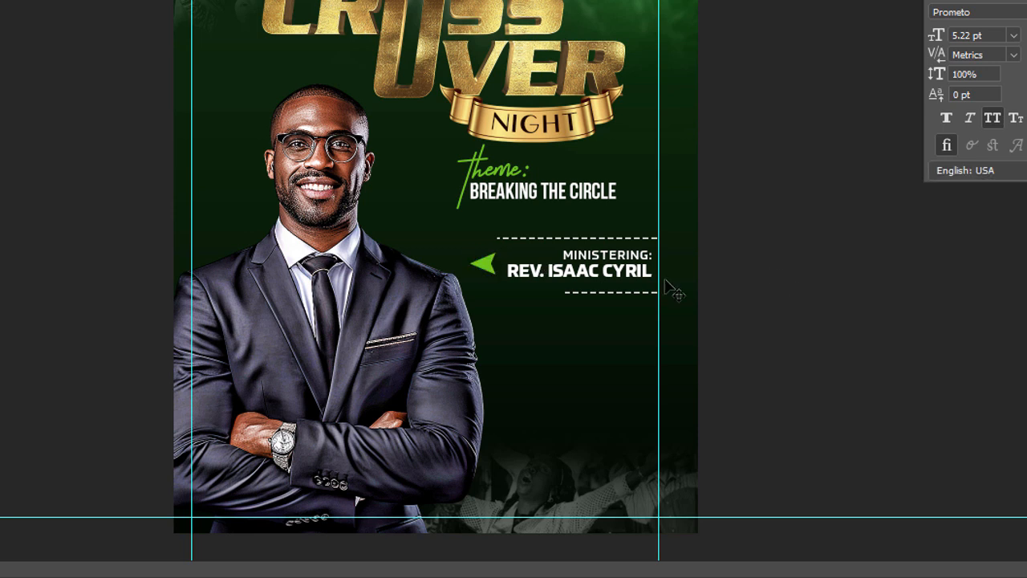
drag(487, 265, 475, 264)
Step: Scale the portrait of the man in the suit down slightly from its upper corner
click(425, 365)
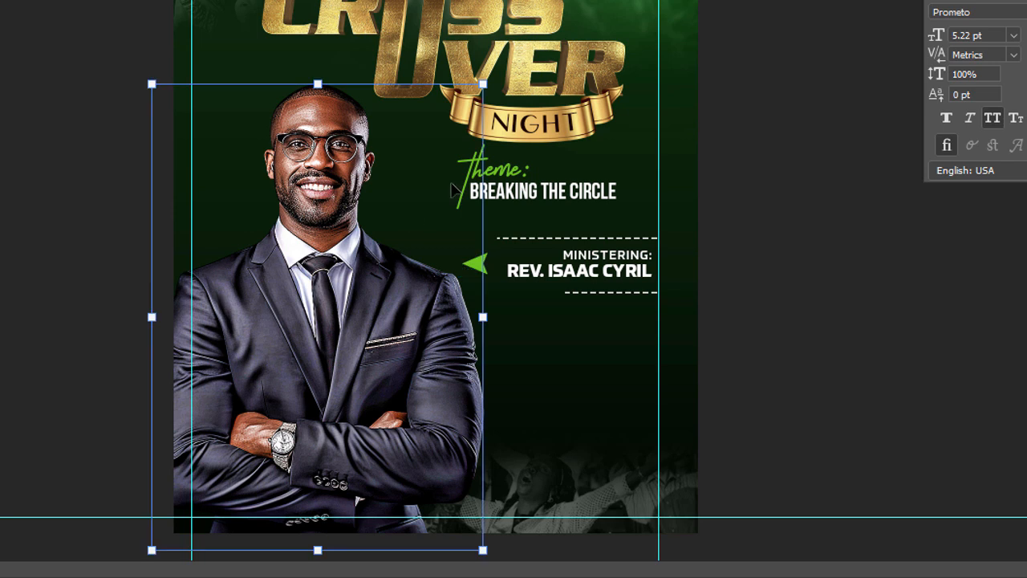
click(486, 84)
click(527, 77)
drag(484, 84, 458, 87)
key(Return)
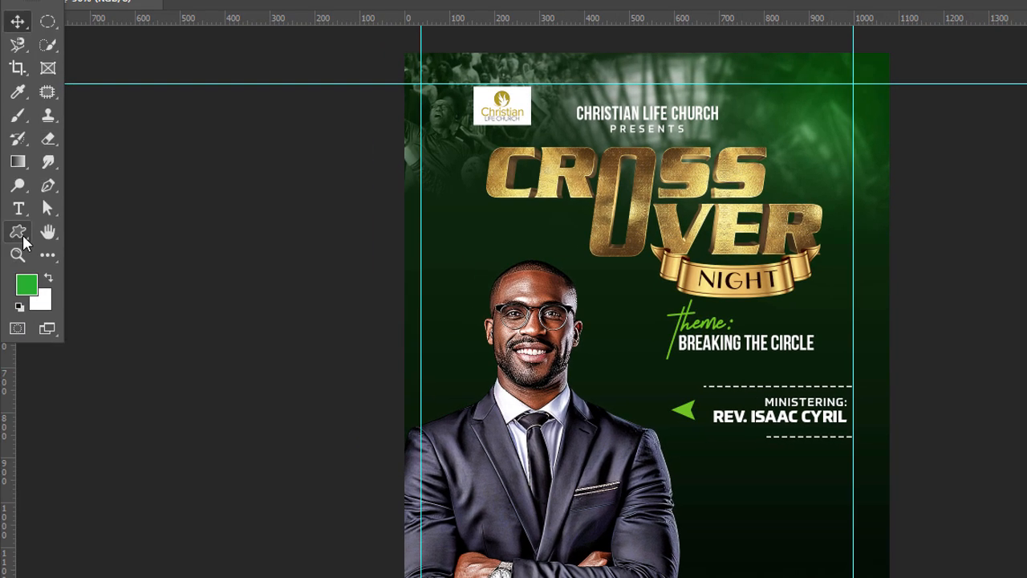
Step: Draw a rectangle about 340 px wide below the lower dashed line, ending at the vertical guide, and extend its left edge outward slightly
right_click(23, 237)
click(89, 232)
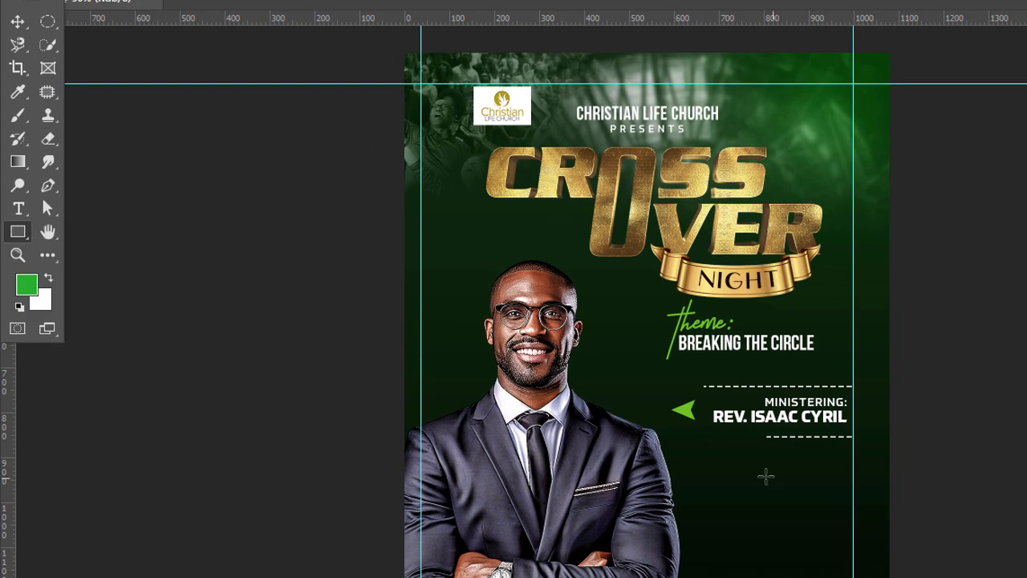
drag(699, 457, 853, 508)
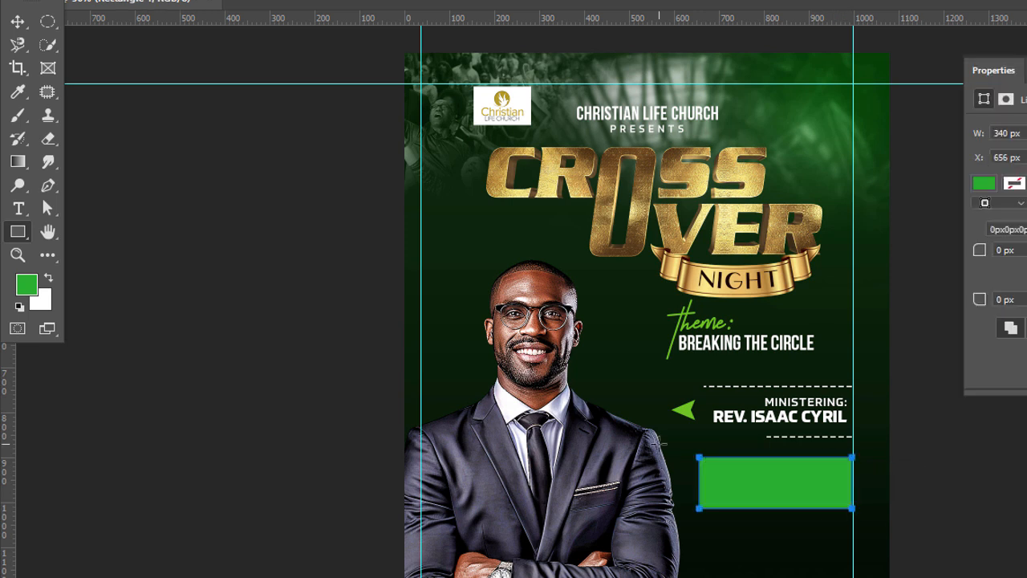
click(18, 22)
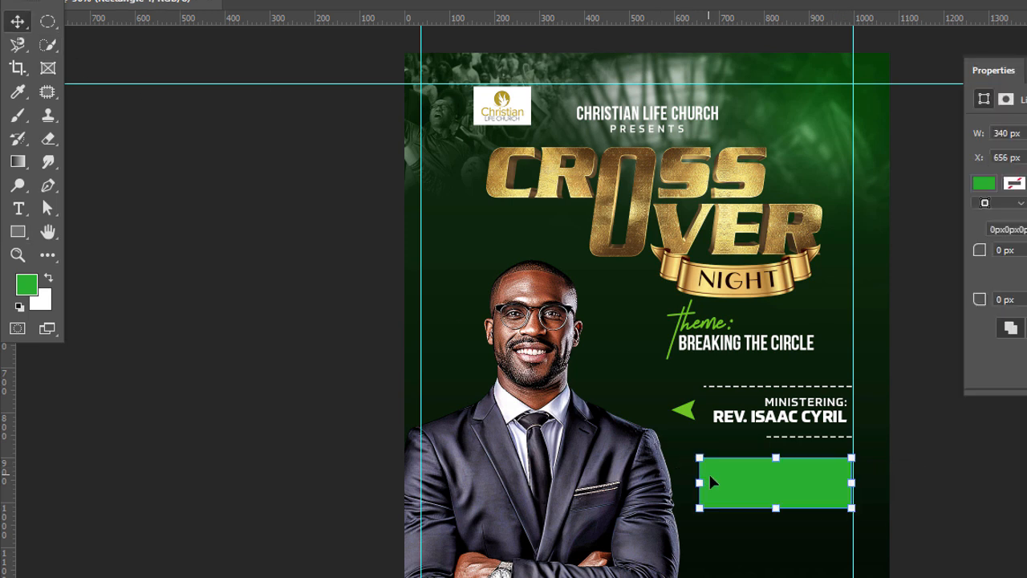
drag(699, 482, 682, 482)
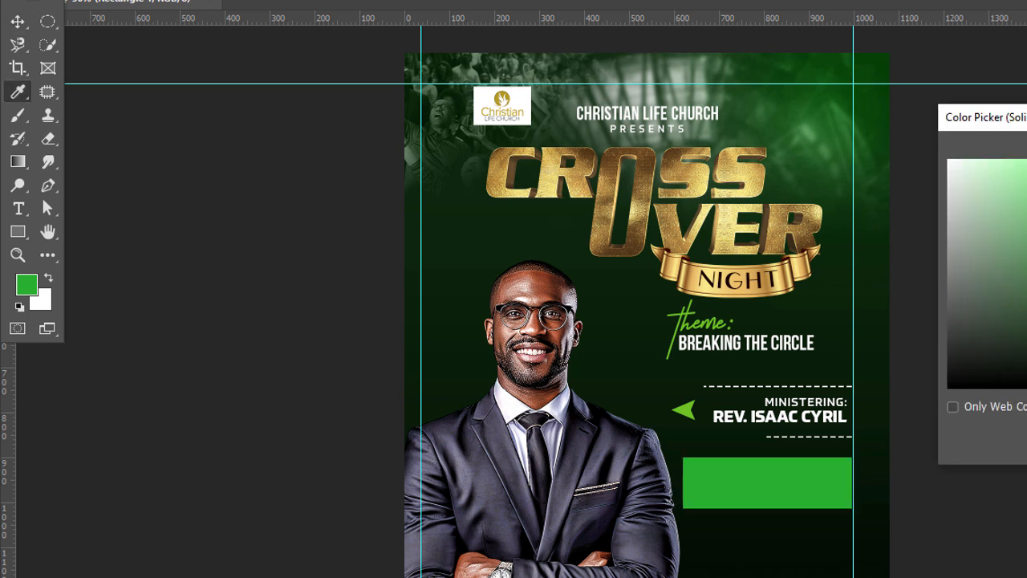
Step: Fill the rectangle with the arrowhead's green and reduce its height from the lower edge to form a slim bar
click(683, 410)
key(Return)
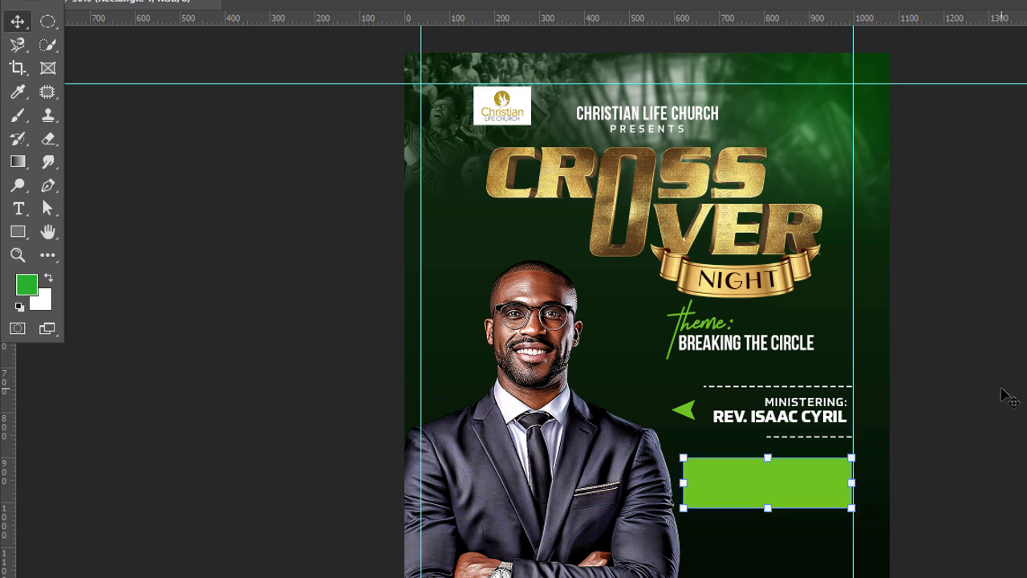
drag(768, 507, 770, 491)
key(Return)
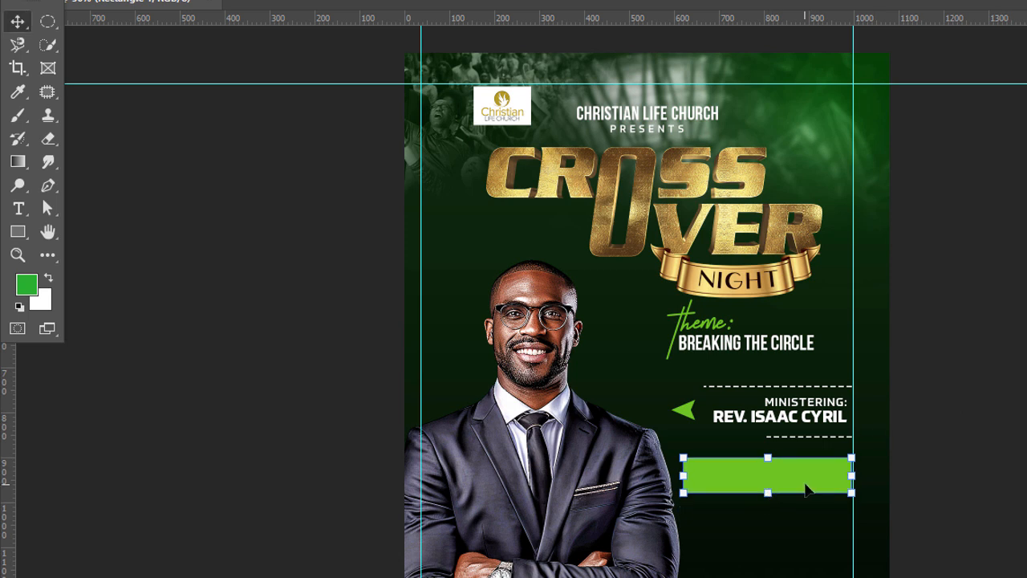
Step: Duplicate the green bar and stretch the copy downward to make a taller box
key(ctrl+j)
drag(772, 506, 771, 529)
key(Return)
Step: Give the taller box a stroke in the same light green and set its fill to none
click(48, 208)
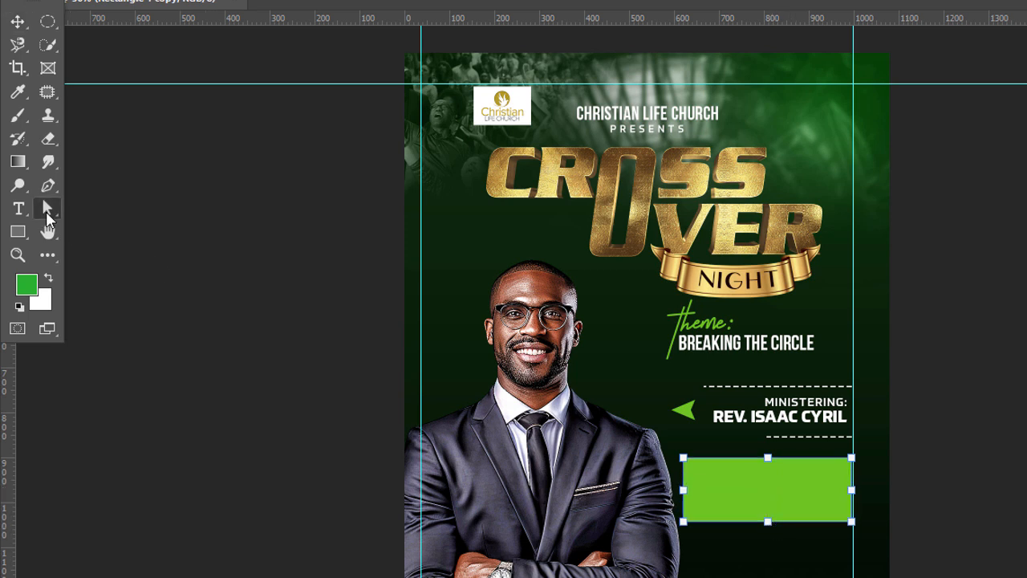
click(239, 0)
click(420, 5)
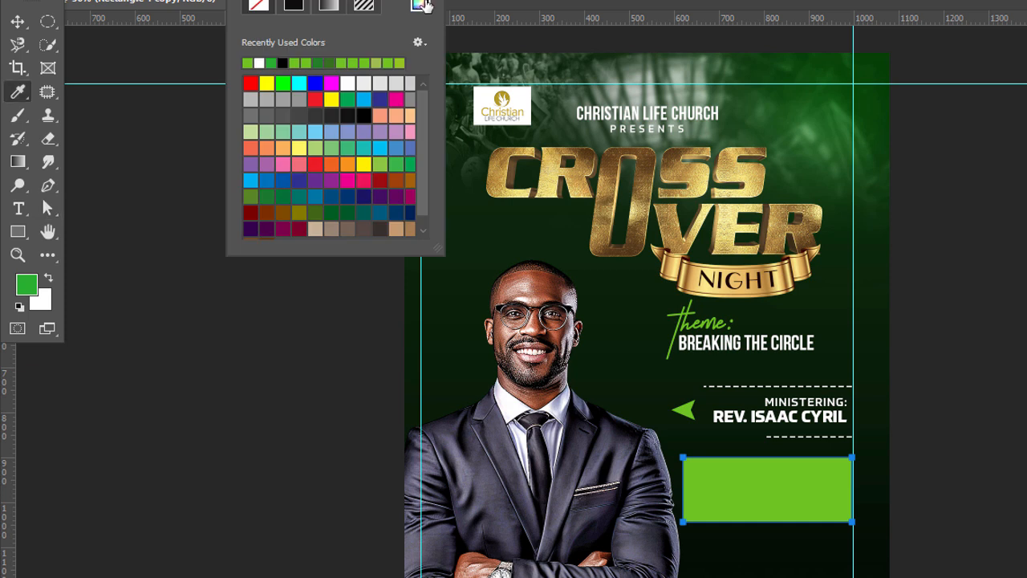
key(ctrl+v)
key(Return)
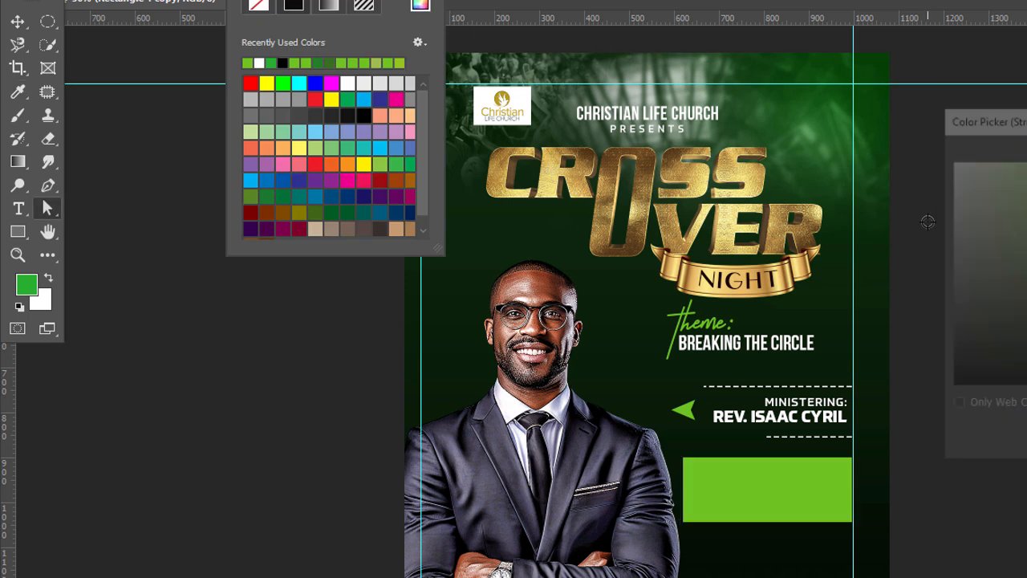
click(174, 1)
click(196, 5)
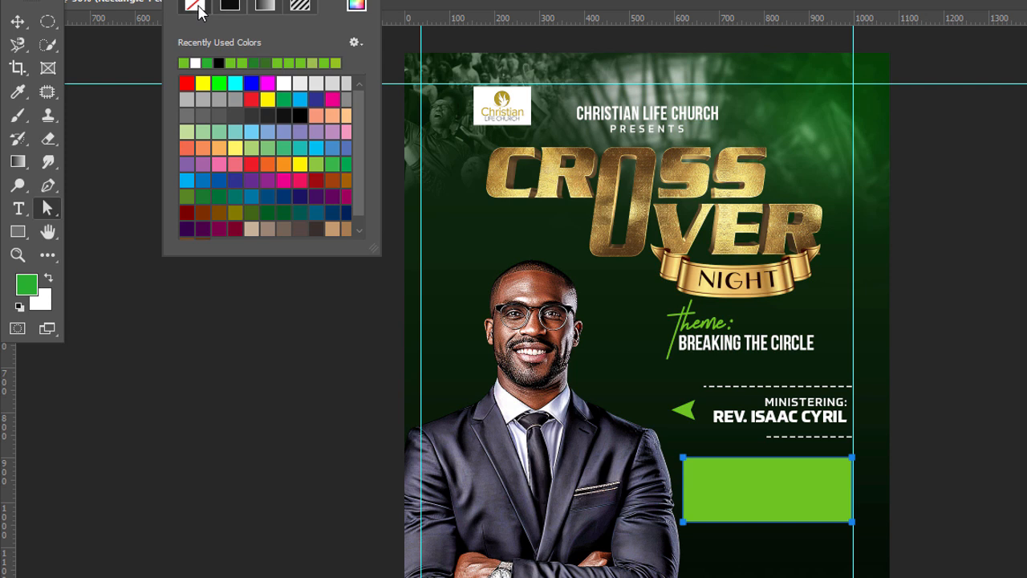
click(19, 23)
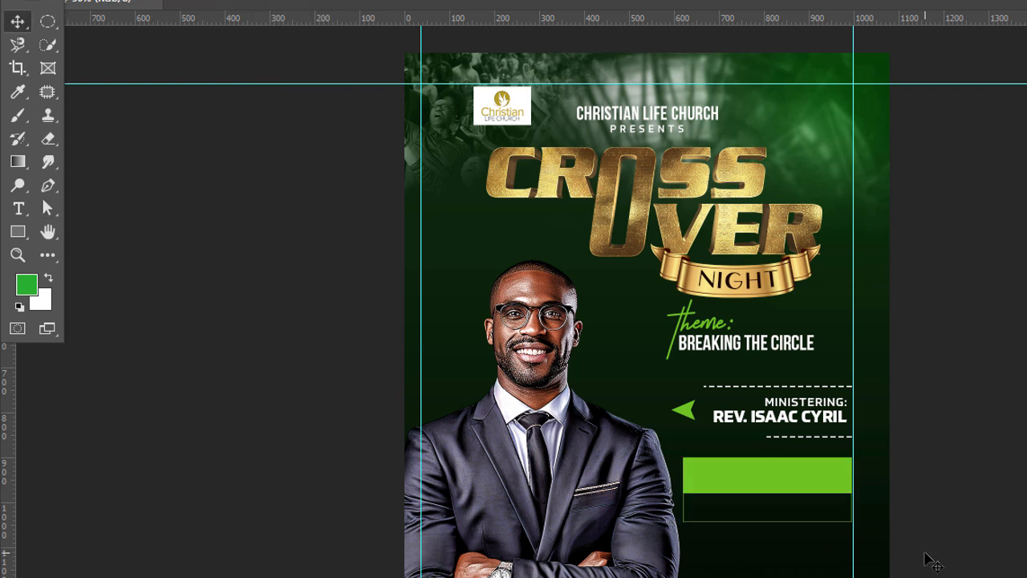
Step: Thicken the green stroke of the outlined box below the bar
click(843, 530)
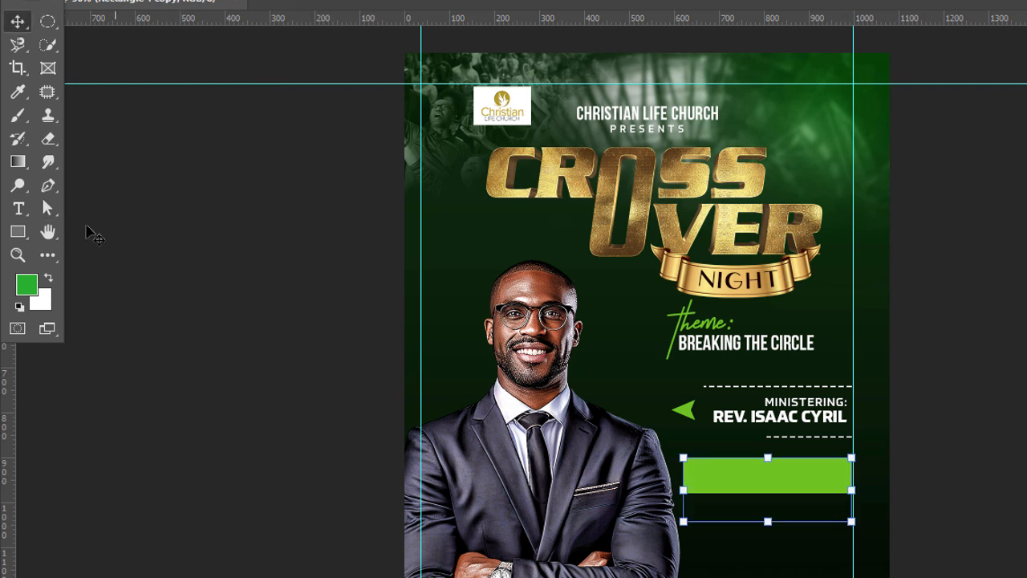
click(45, 209)
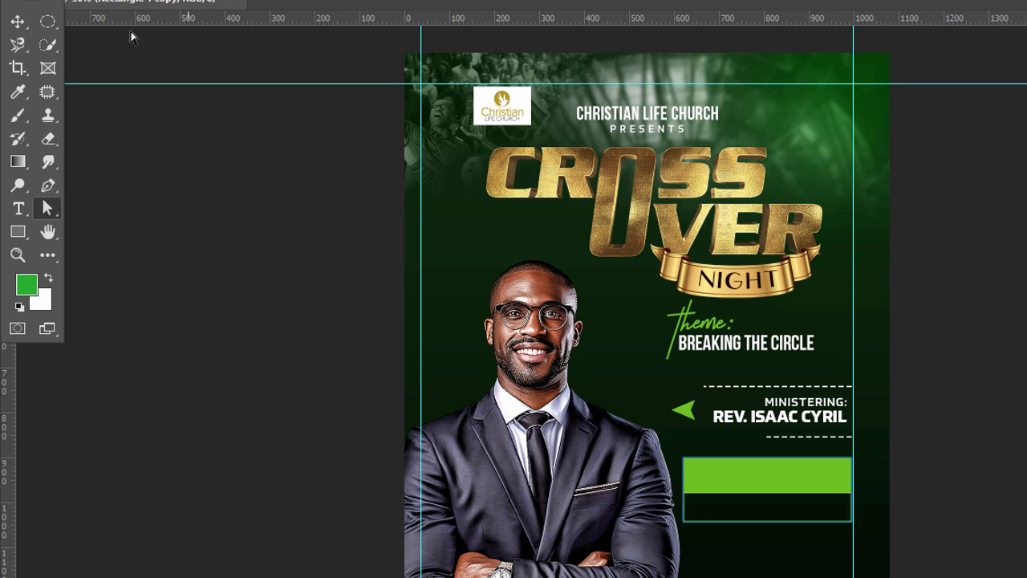
key(v)
click(214, 275)
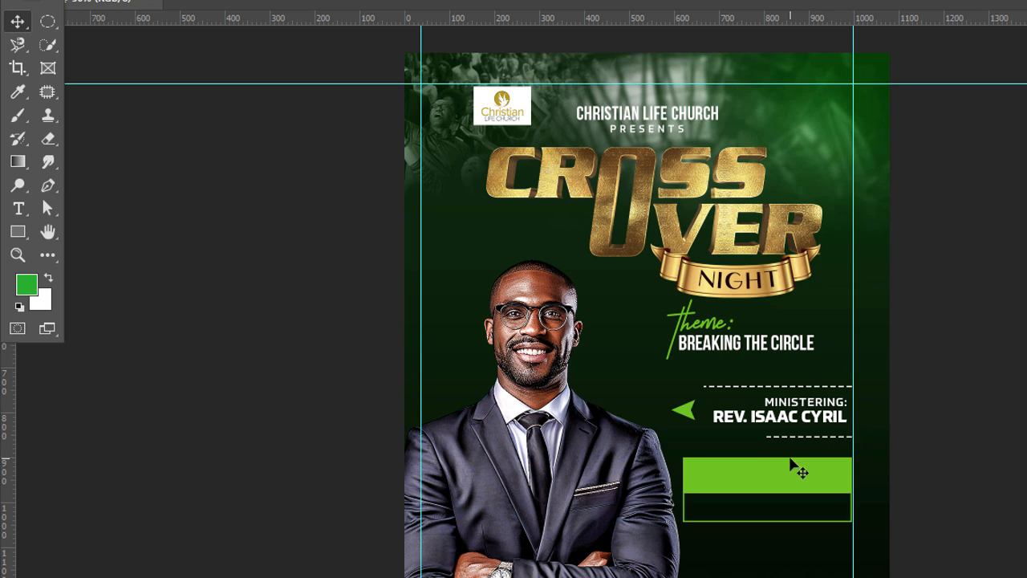
click(800, 426)
drag(803, 427, 797, 487)
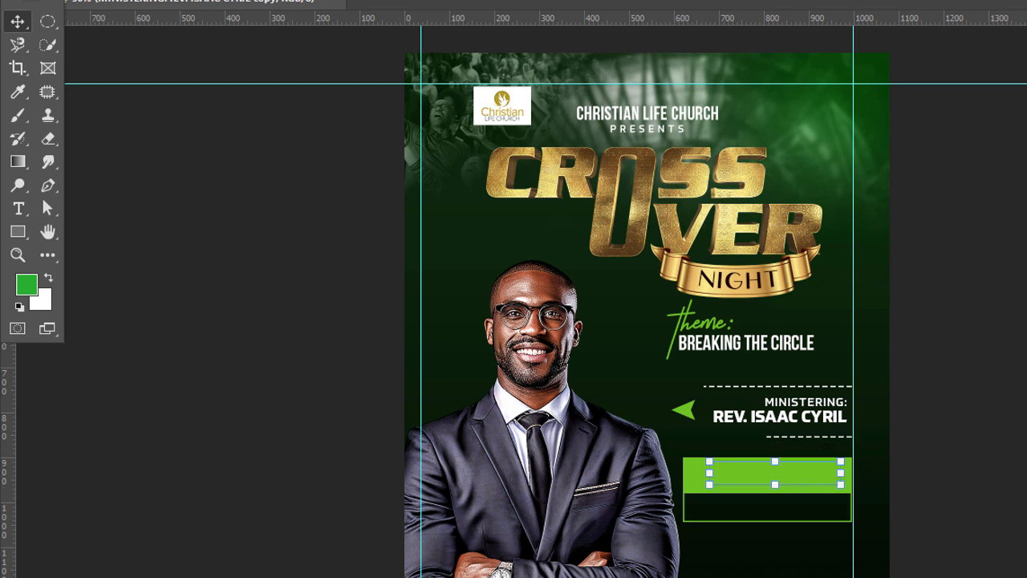
double_click(1026, 219)
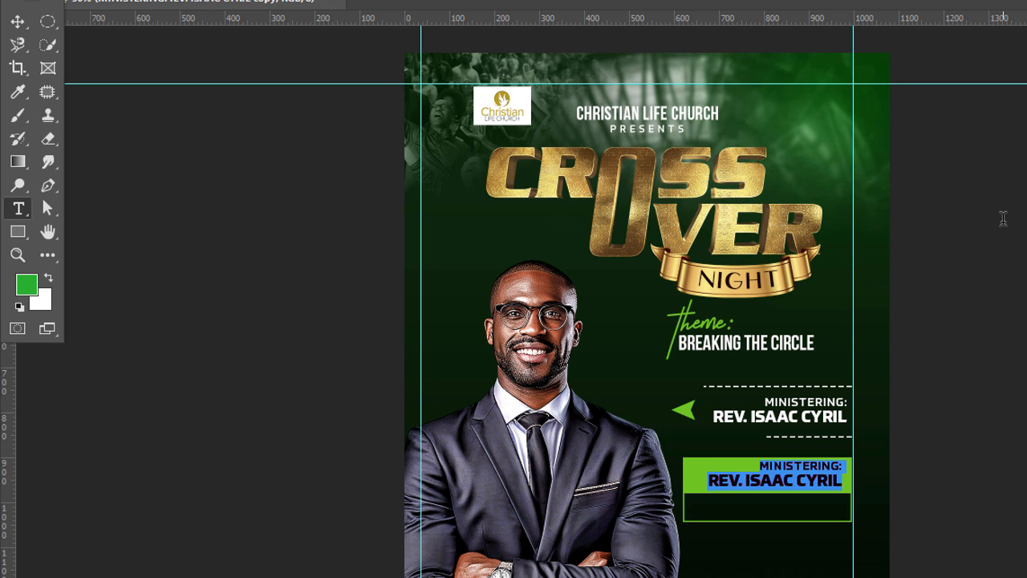
key(BackSpace)
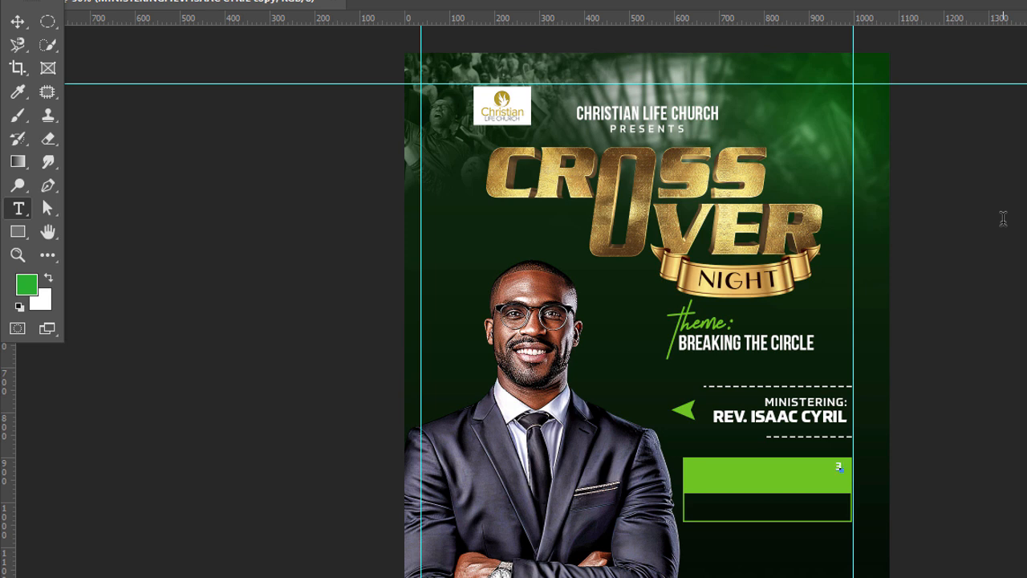
text(31ST DECEMBER)
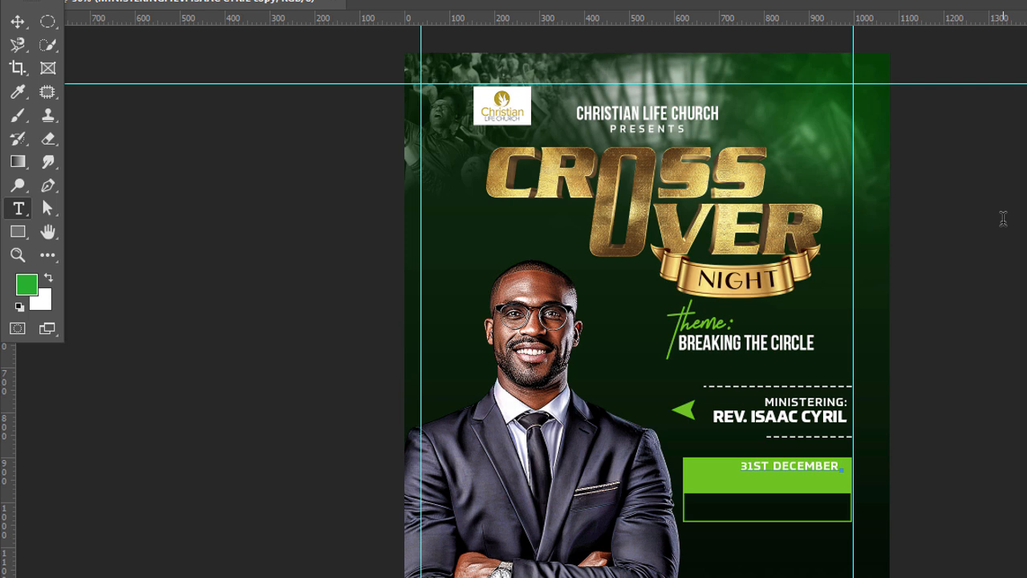
text( @)
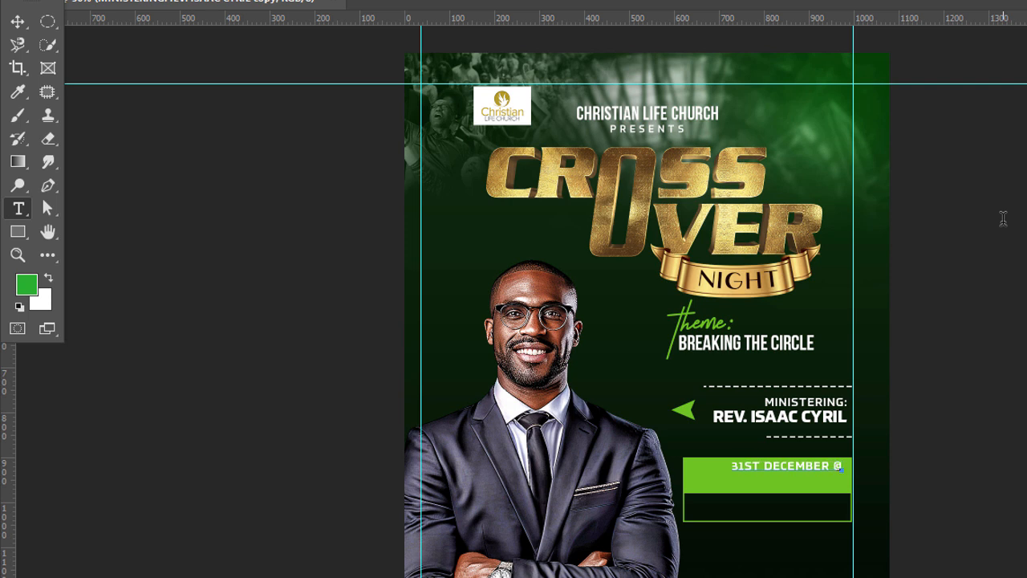
text(10)
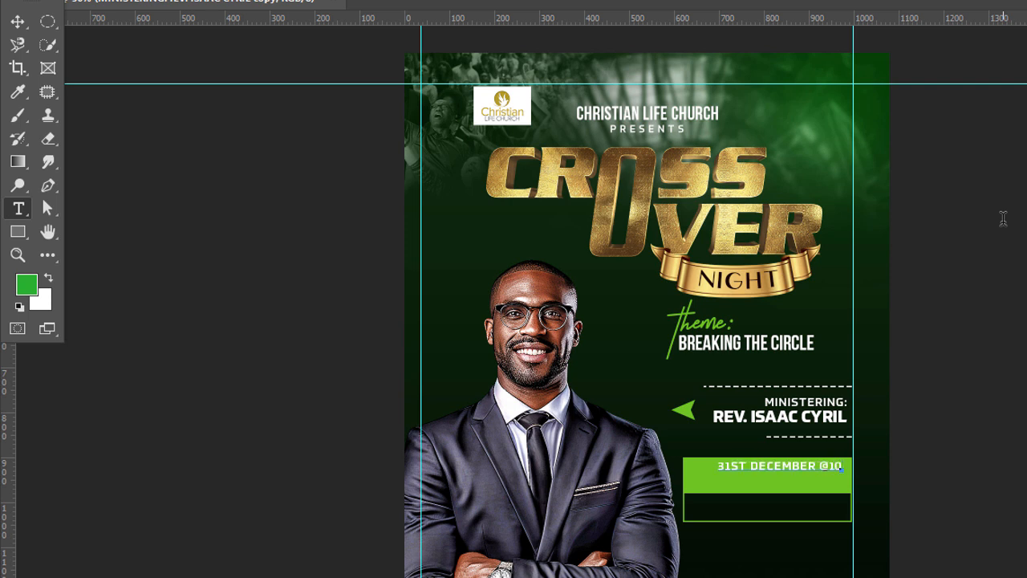
text(PM)
Step: Change the date text's font to Mango Grotesque Extra Bold and commit the edit
key(ctrl+a)
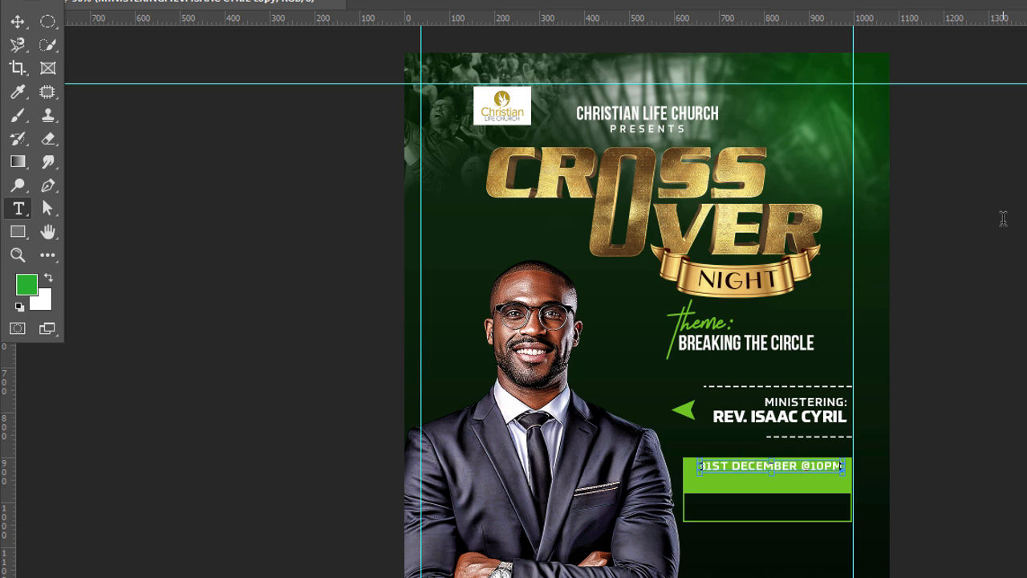
click(170, 12)
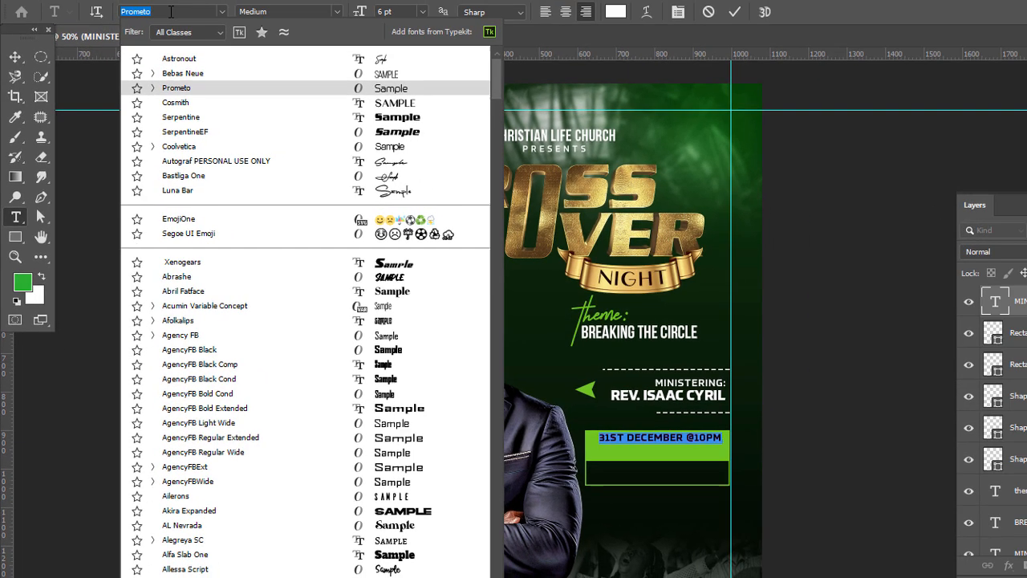
text(MAN)
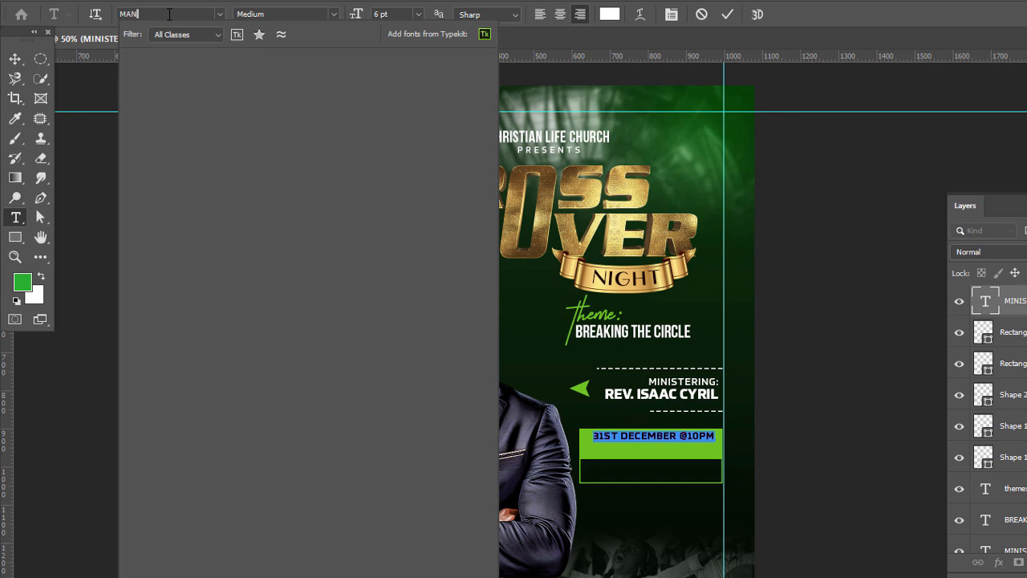
text(GO)
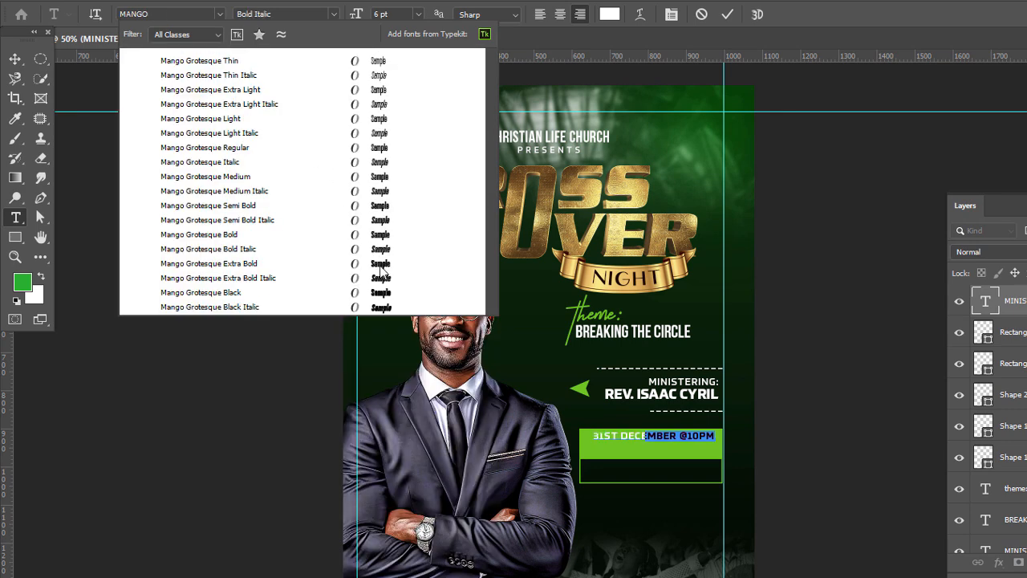
key(Return)
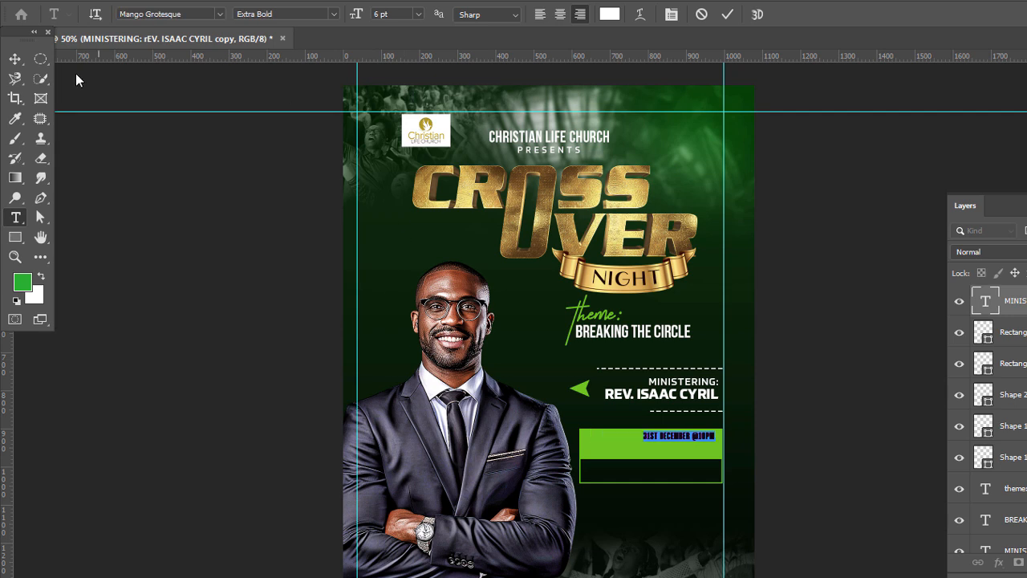
click(15, 61)
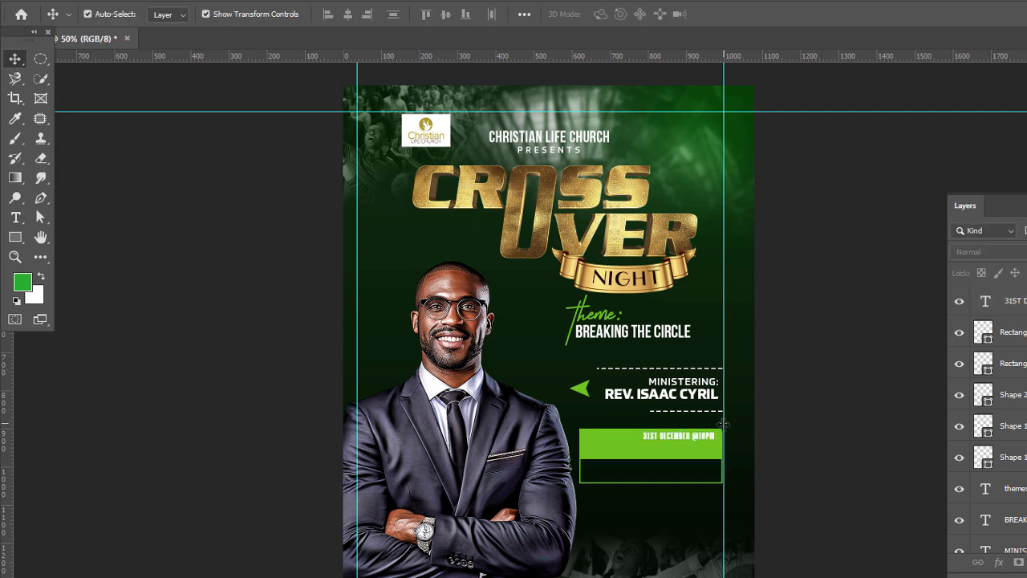
Step: Move the date text within the green bar and enlarge it to span the bar's width
drag(696, 450, 635, 457)
key(ctrl+t)
drag(701, 444, 719, 443)
key(Return)
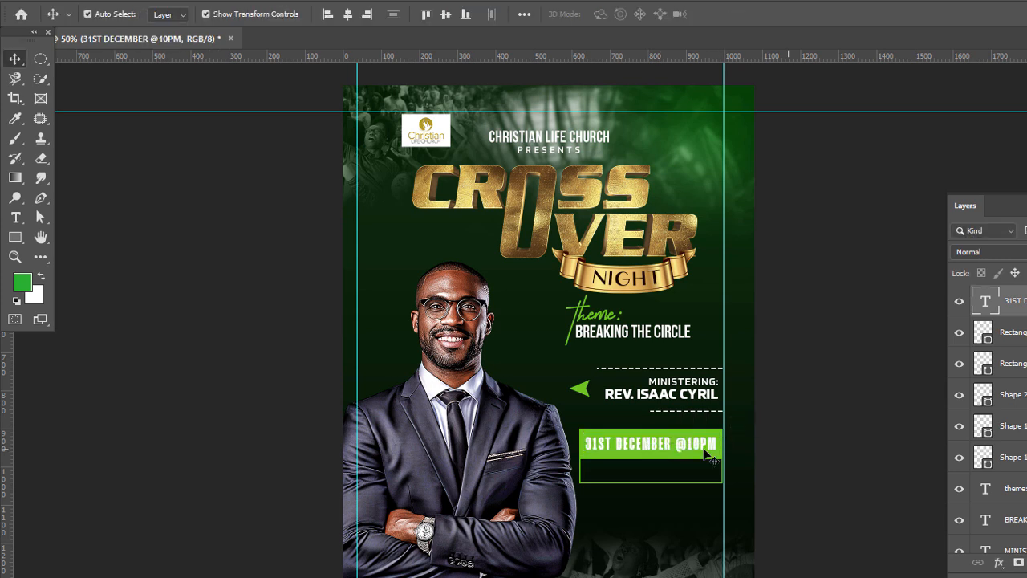
Step: Set the date text's tracking to 0 and scale it up to 13.39 pt to fill the green bar
key(t)
key(Return)
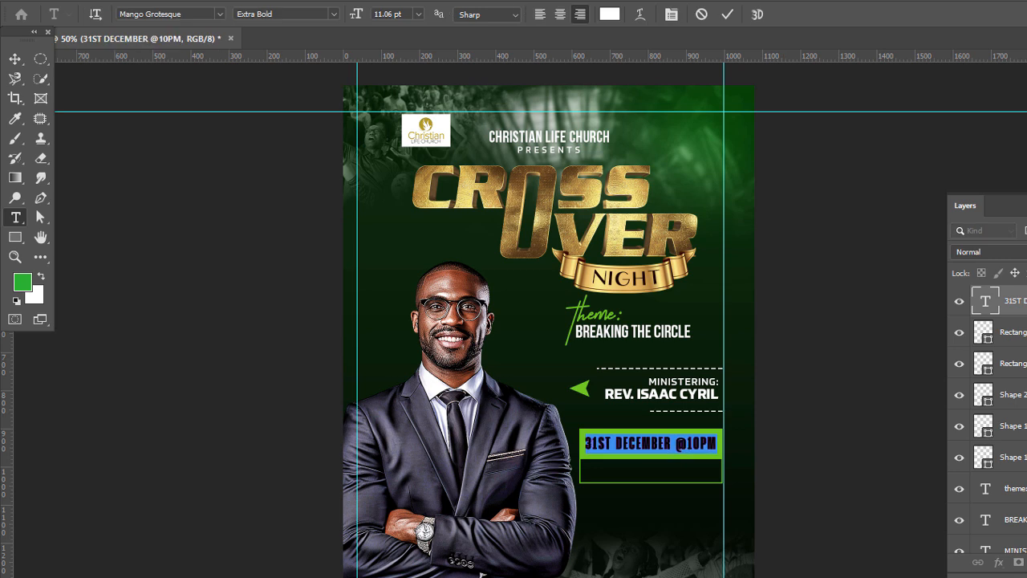
key(ctrl+t)
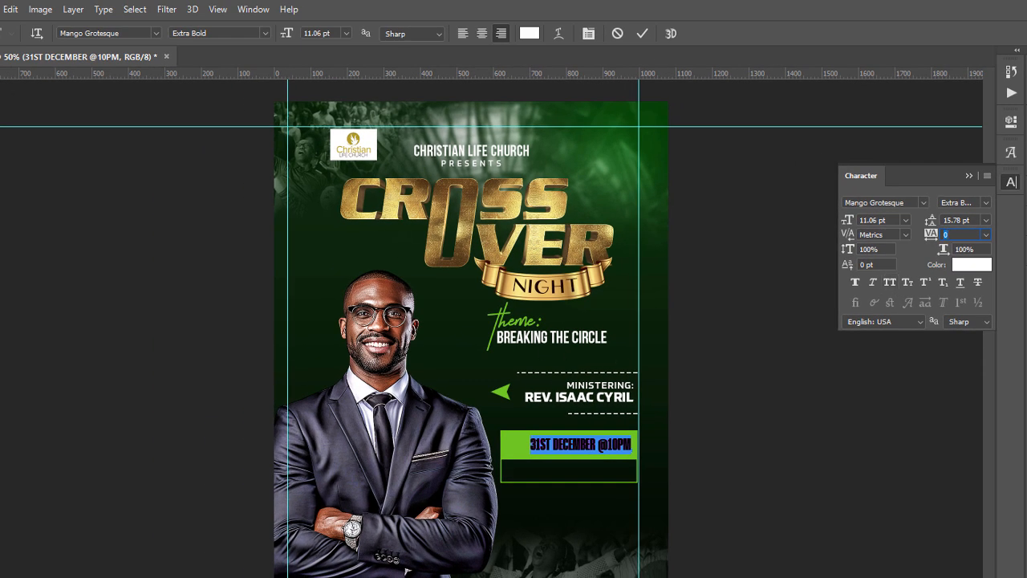
click(2, 77)
drag(532, 445, 510, 446)
key(Return)
click(713, 447)
double_click(615, 450)
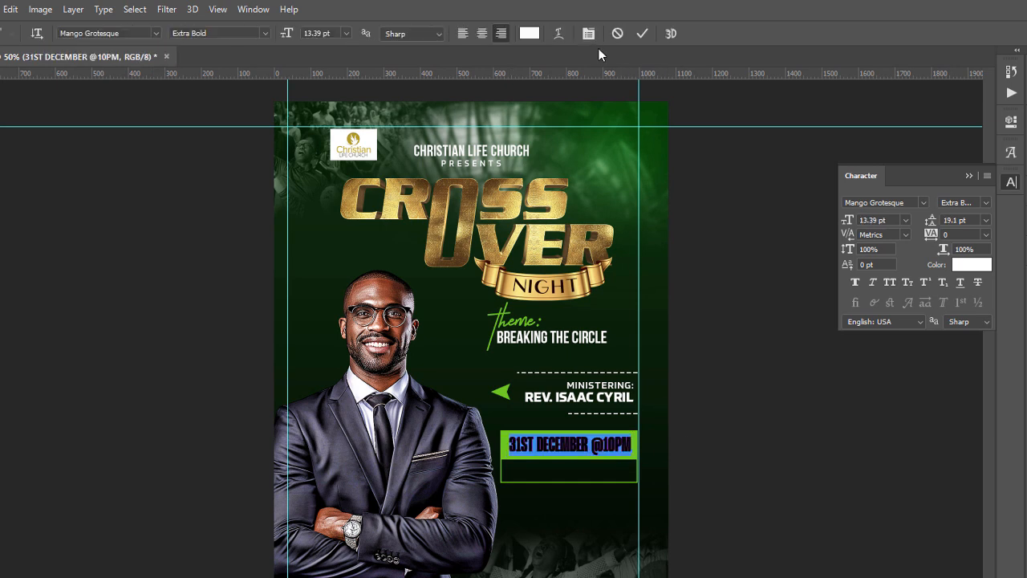
click(530, 33)
click(664, 508)
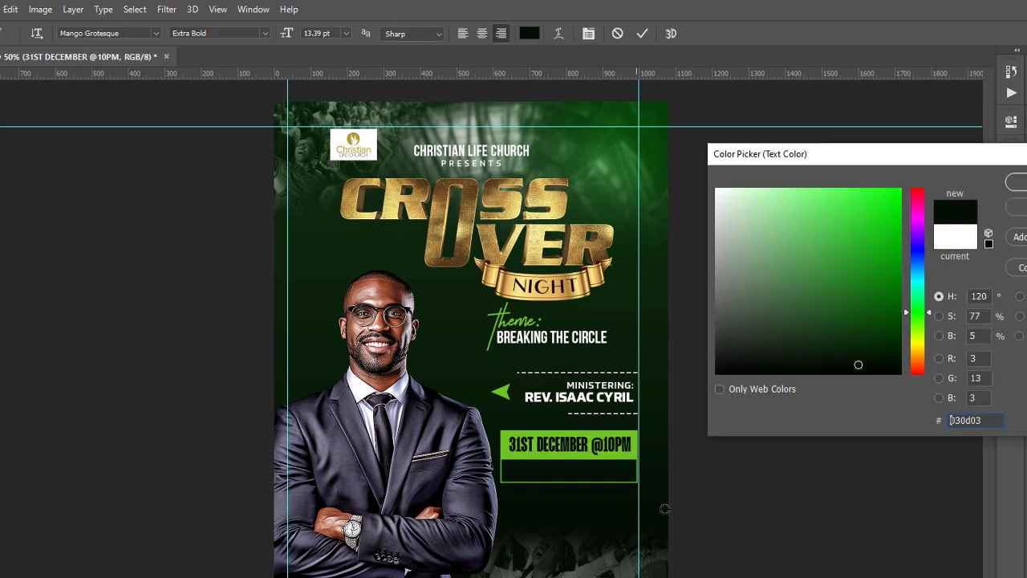
key(Return)
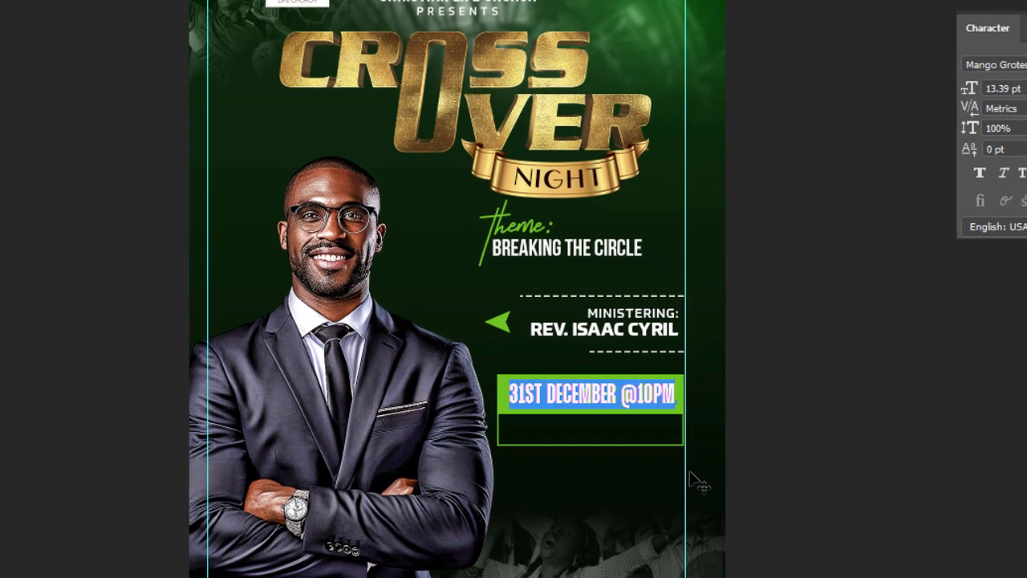
Step: Set only the word "DECEMBER" in the date text to Mango Grotesque Medium and collapse the character settings
click(542, 428)
drag(548, 390, 618, 392)
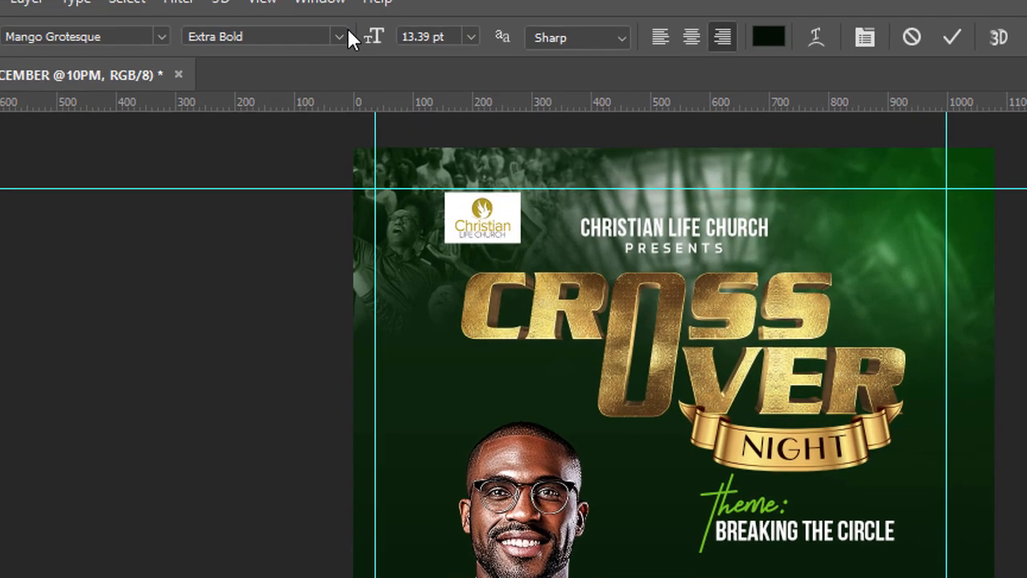
click(353, 54)
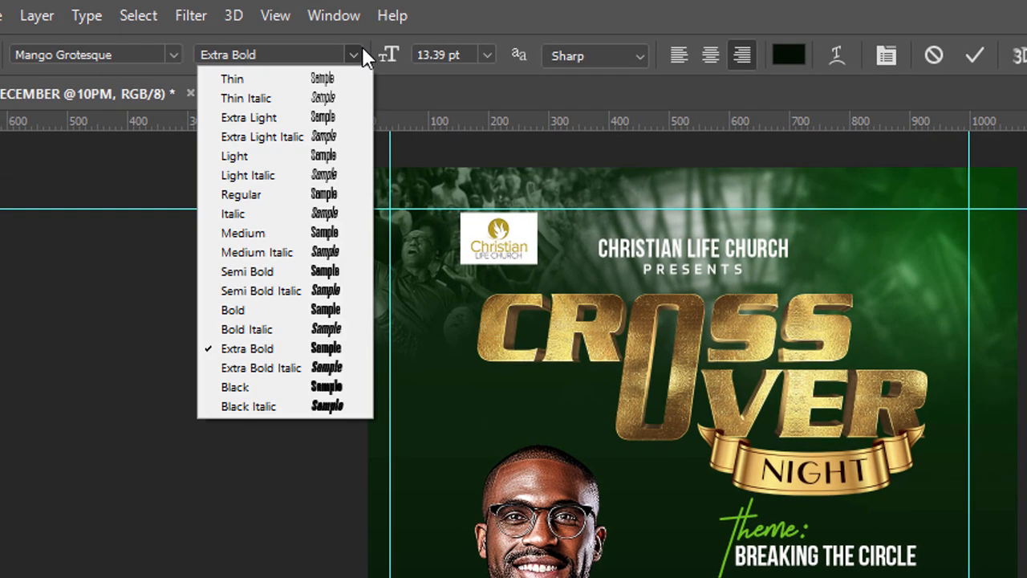
click(325, 233)
click(7, 83)
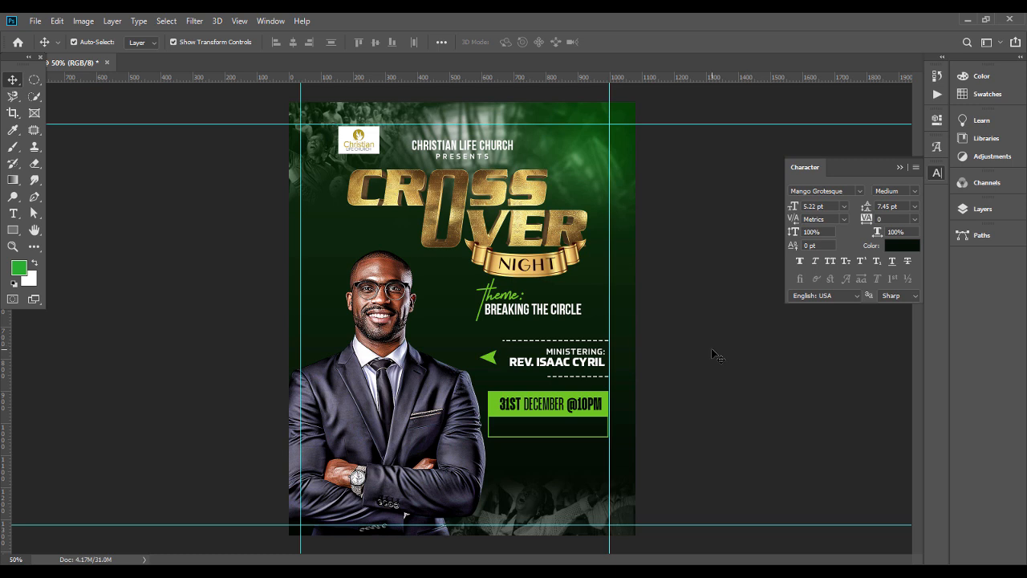
click(899, 167)
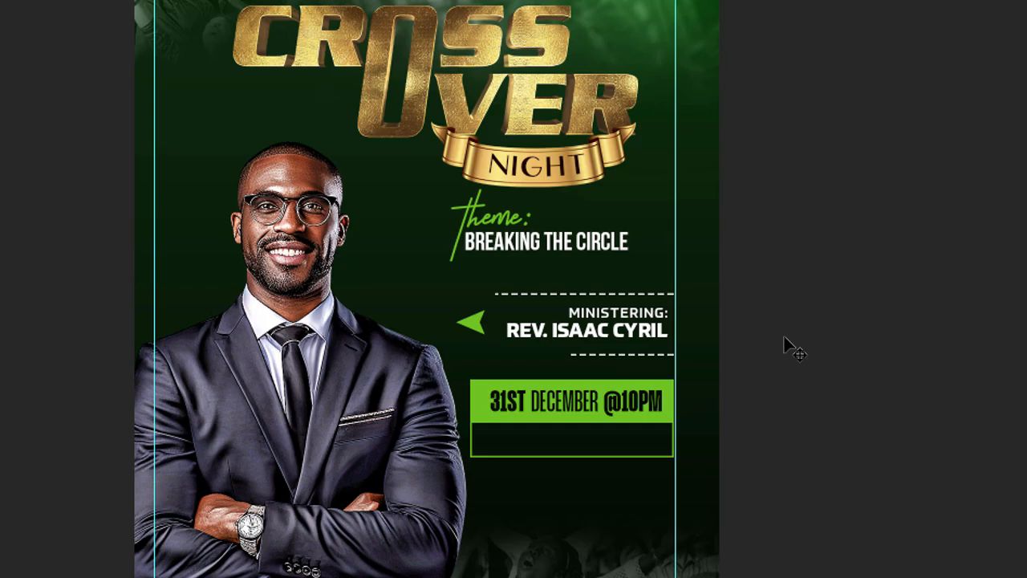
Step: Duplicate the minister text block into the outlined box below the date and replace its wording with the venue's street address
click(610, 333)
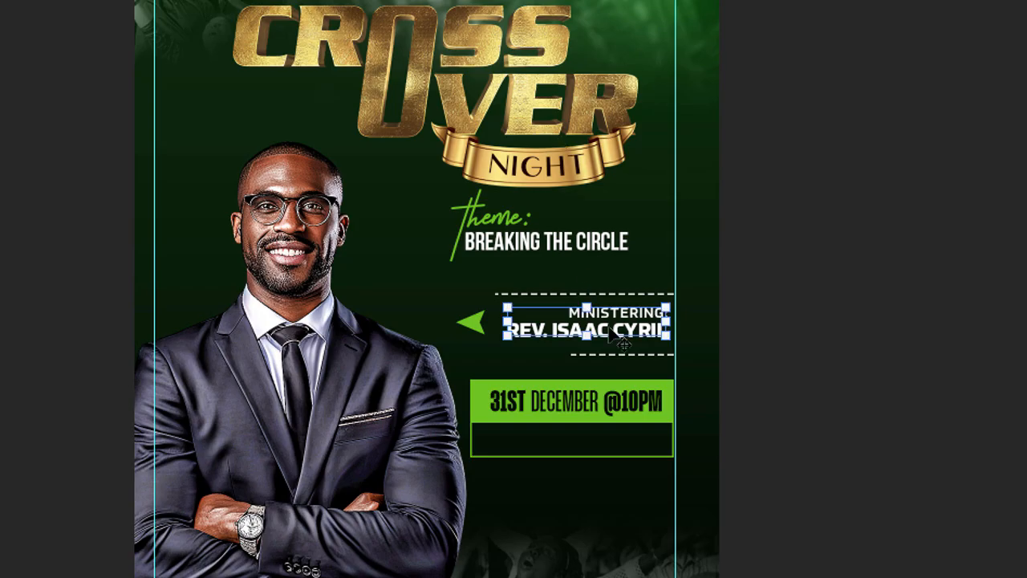
drag(609, 328, 602, 444)
double_click(676, 443)
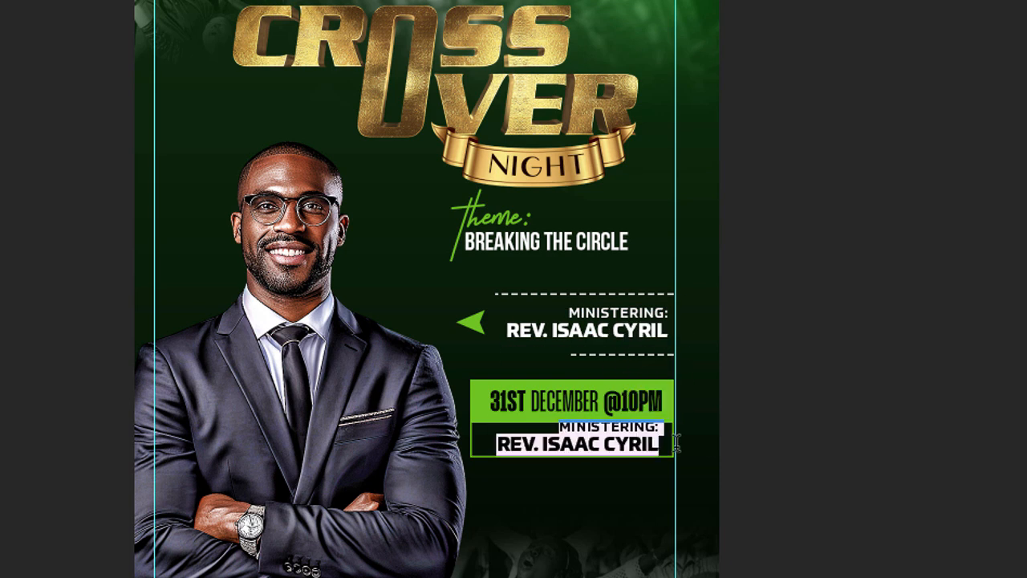
text(124)
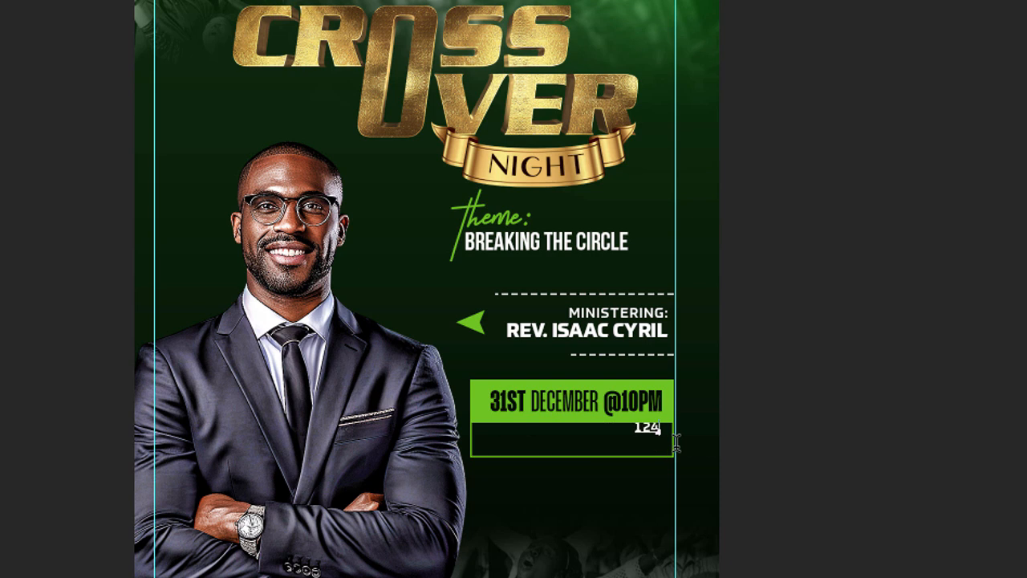
key(BackSpace)
text(34 STARFORD)
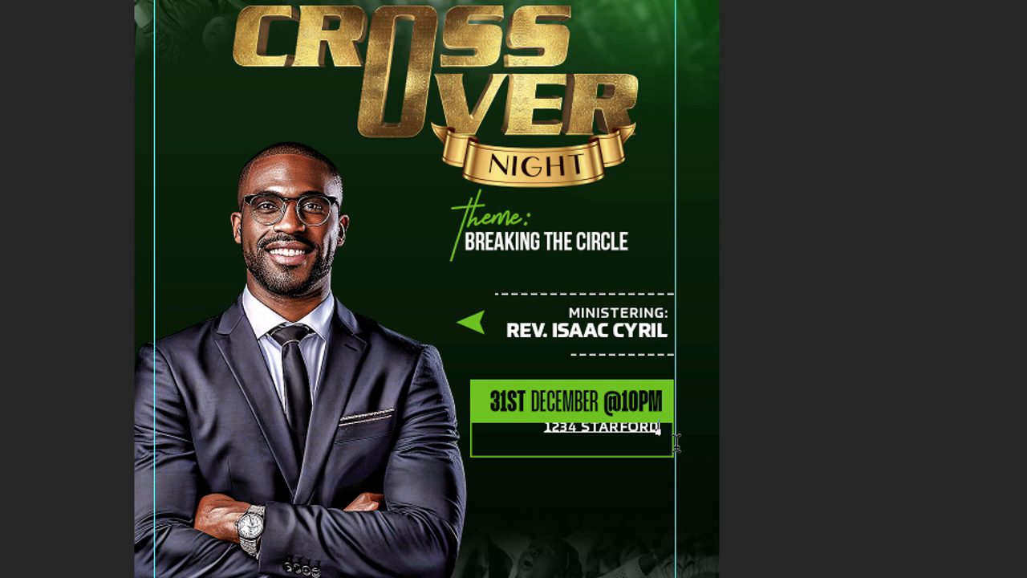
text(,)
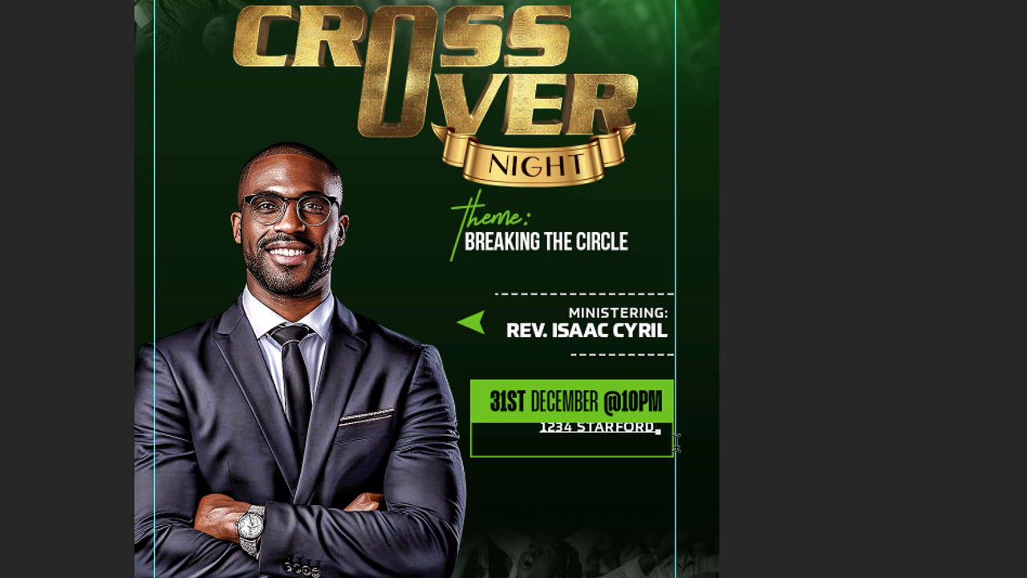
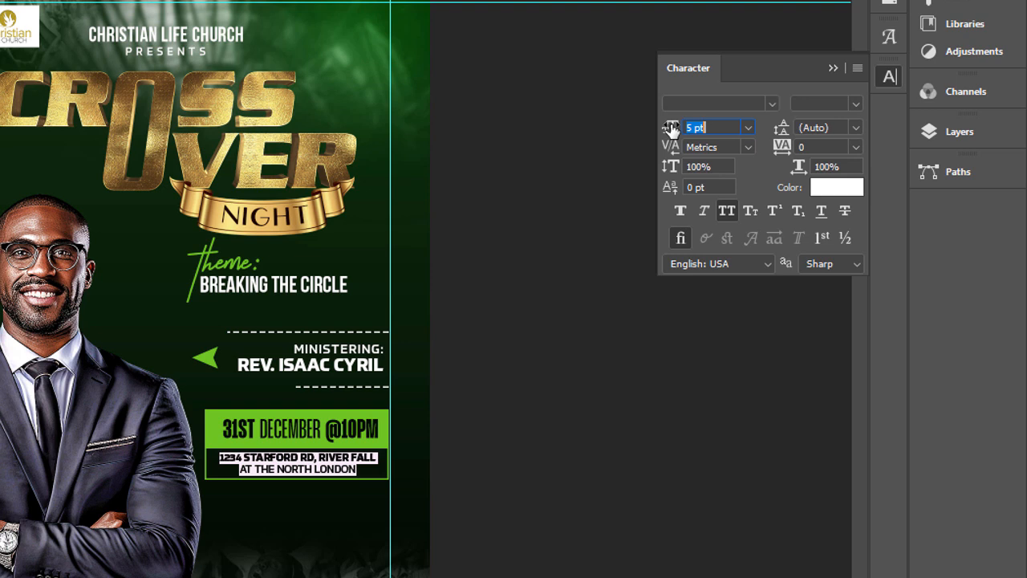
Step: Scale the two-line venue address text to 5.5 pt so it fits the width of the outlined box below the date
key(Up)
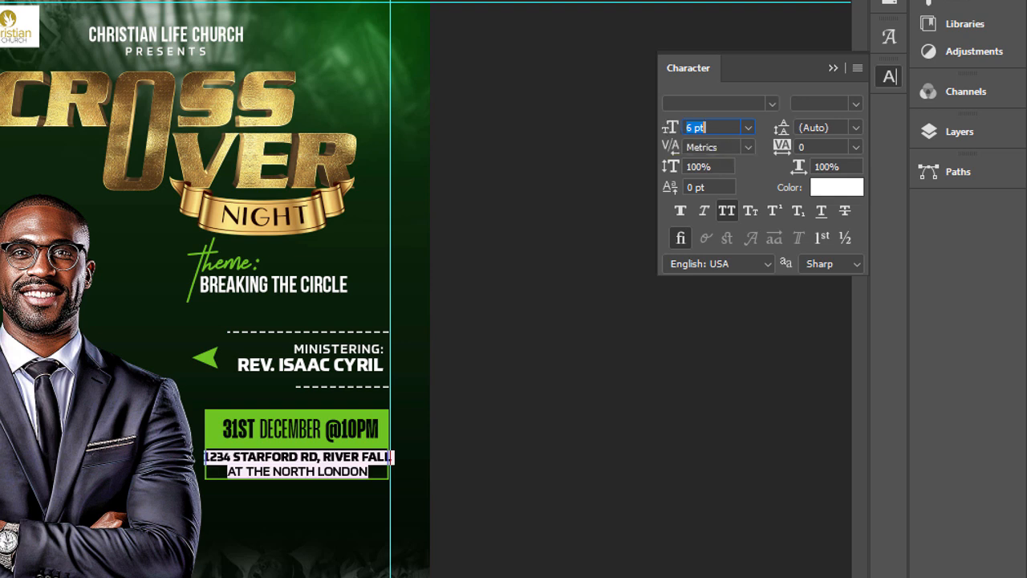
drag(391, 464, 387, 461)
drag(207, 462, 215, 463)
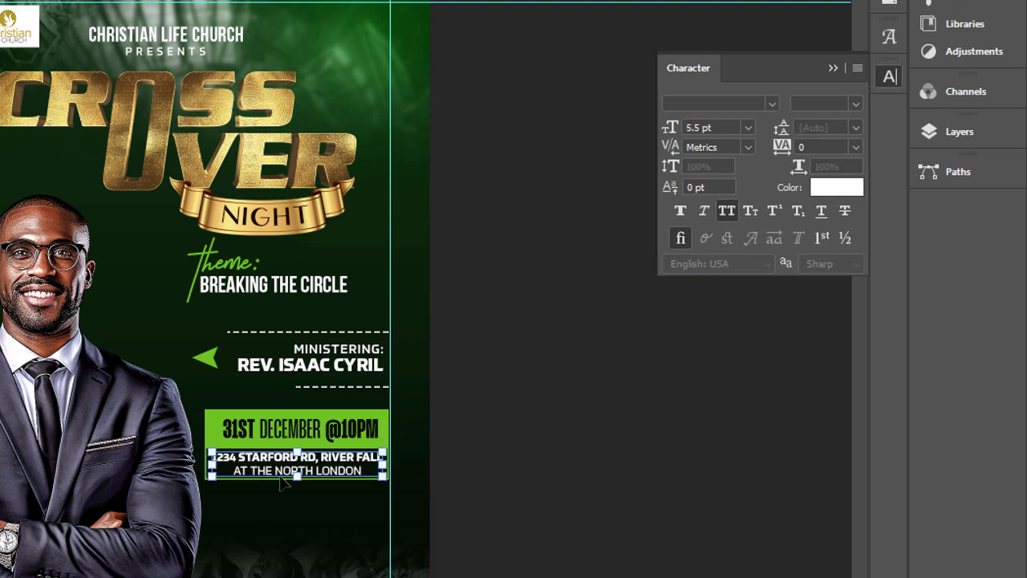
key(Return)
click(590, 493)
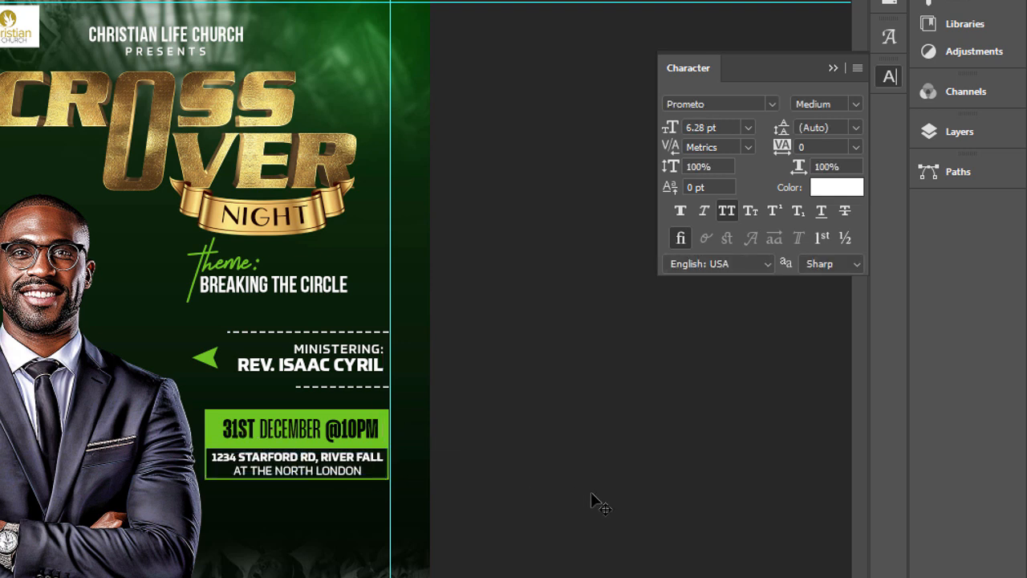
click(379, 478)
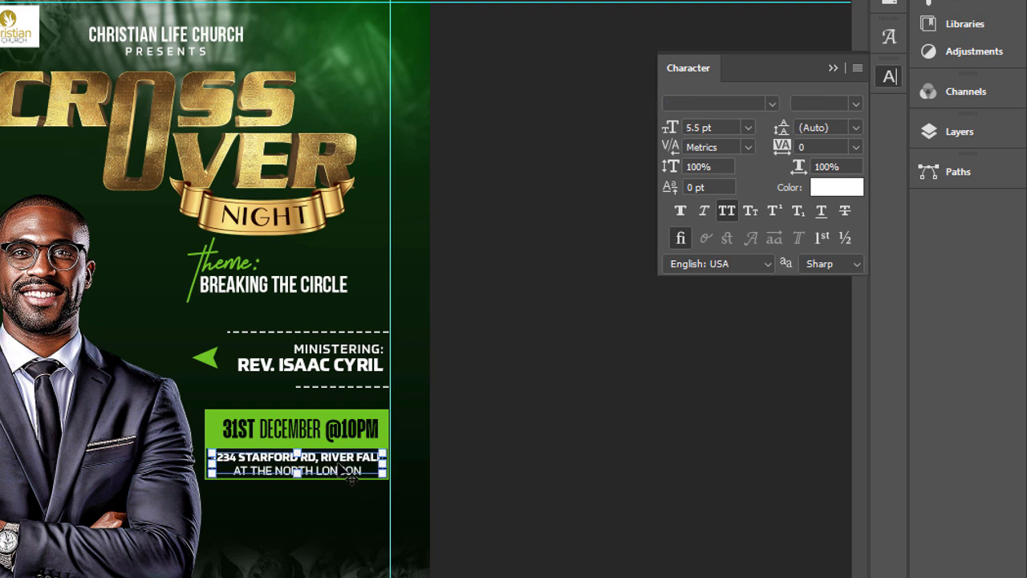
click(566, 441)
Step: Nudge the date text slightly left and the venue address slightly up to balance them within the green box
click(371, 437)
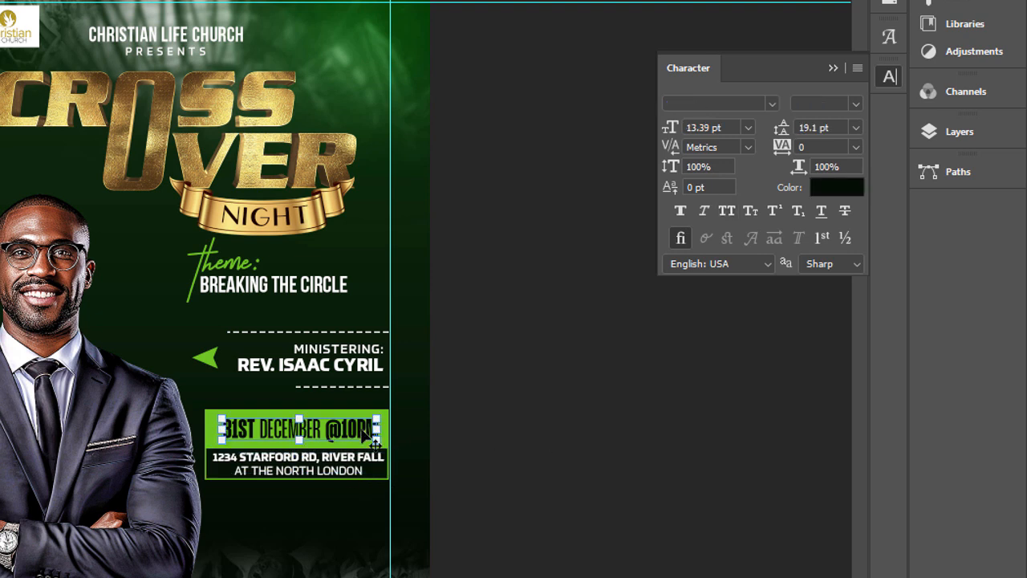
key(Left)
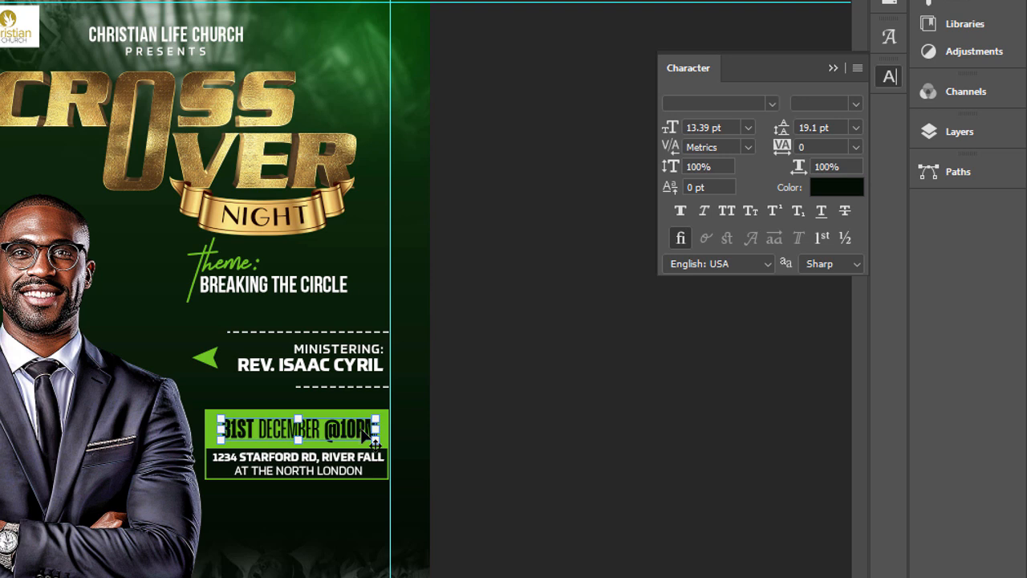
click(516, 442)
click(354, 470)
click(354, 471)
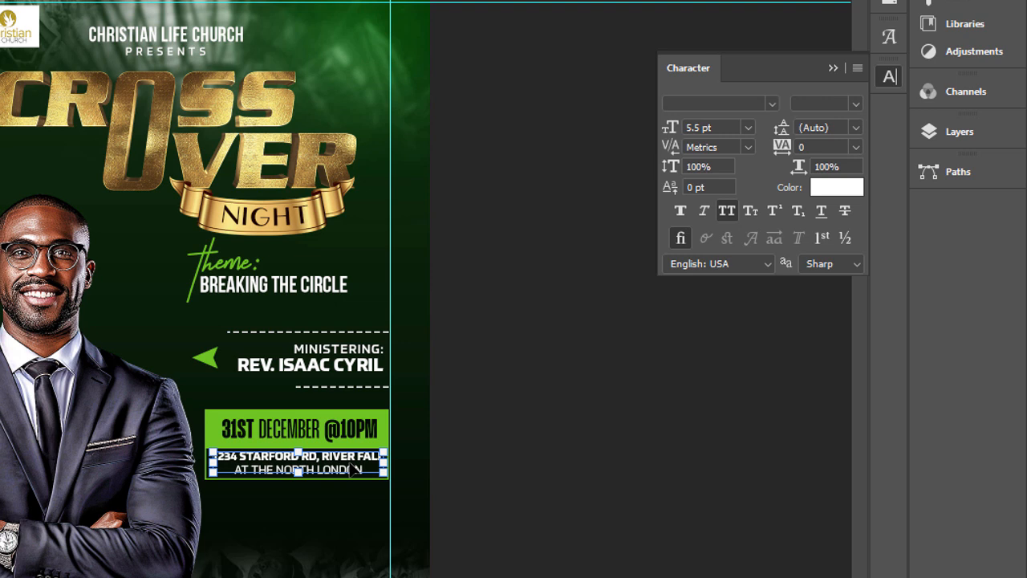
click(529, 459)
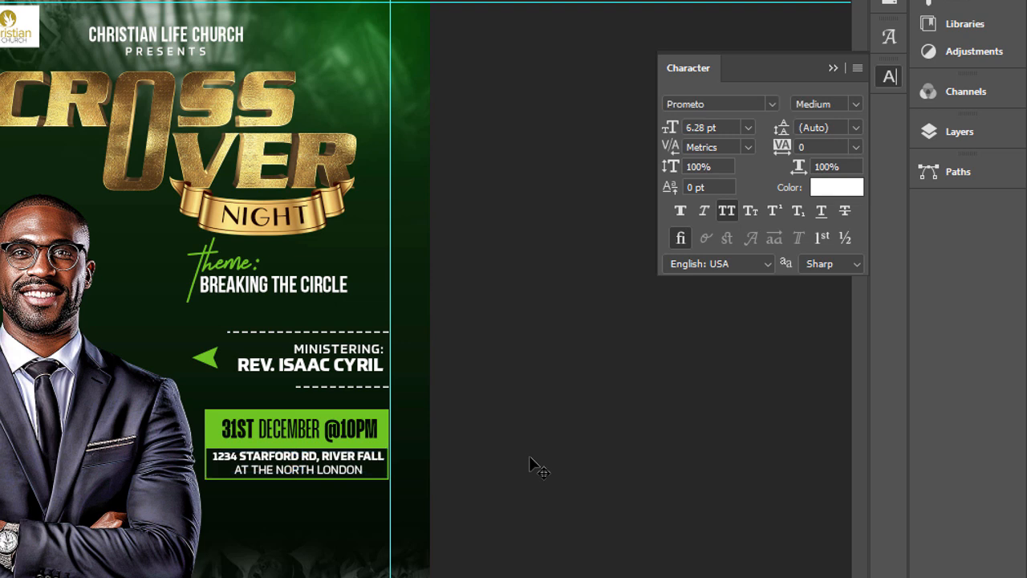
click(341, 469)
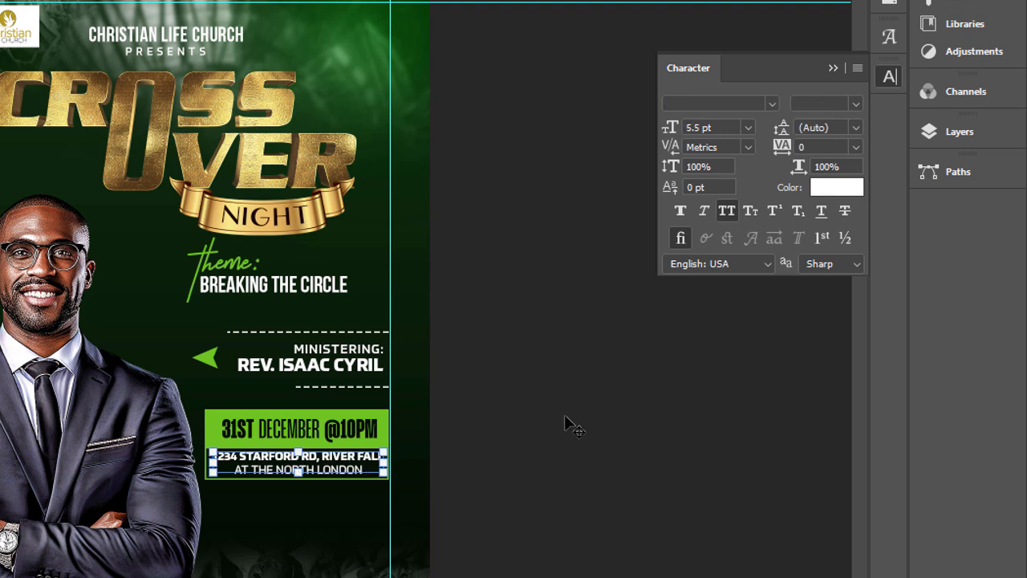
click(502, 345)
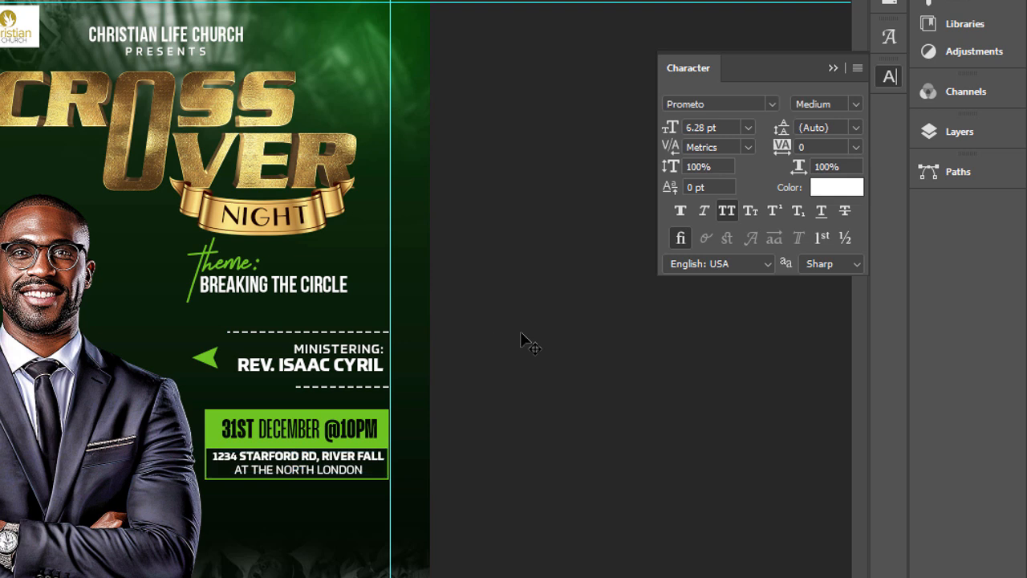
click(359, 429)
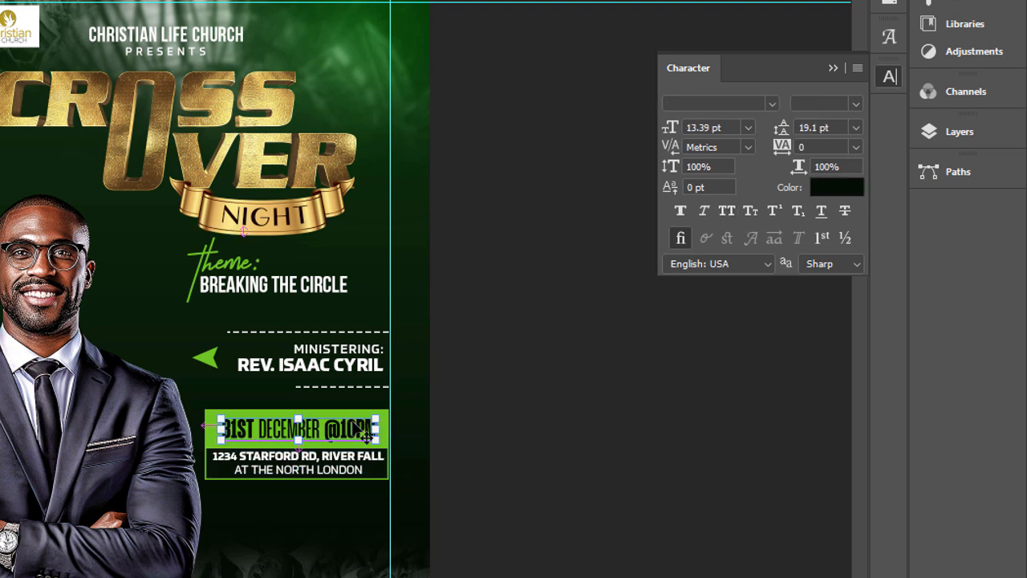
drag(365, 431, 348, 511)
double_click(349, 511)
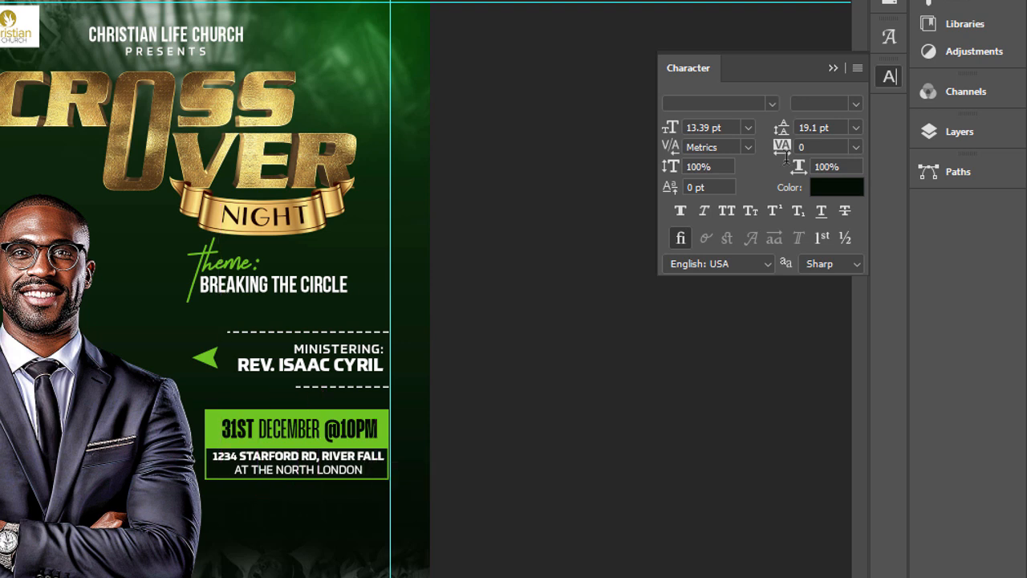
click(821, 192)
text(ffffff)
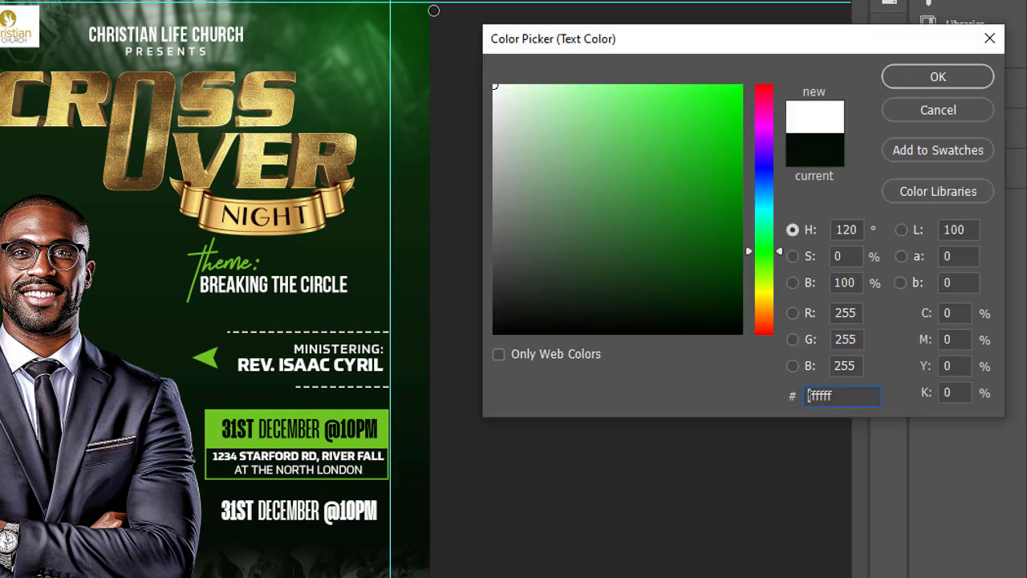
key(Return)
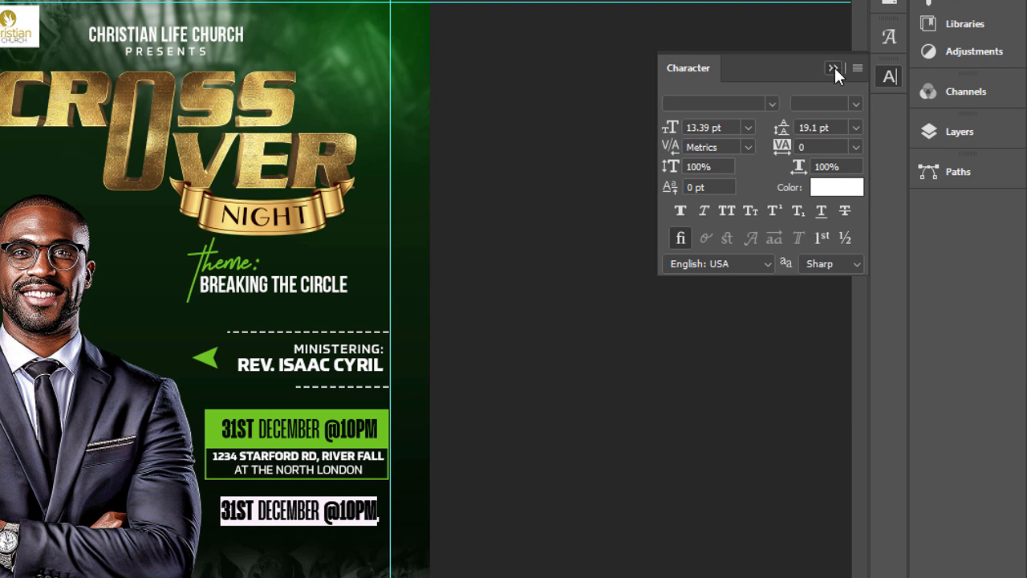
click(833, 68)
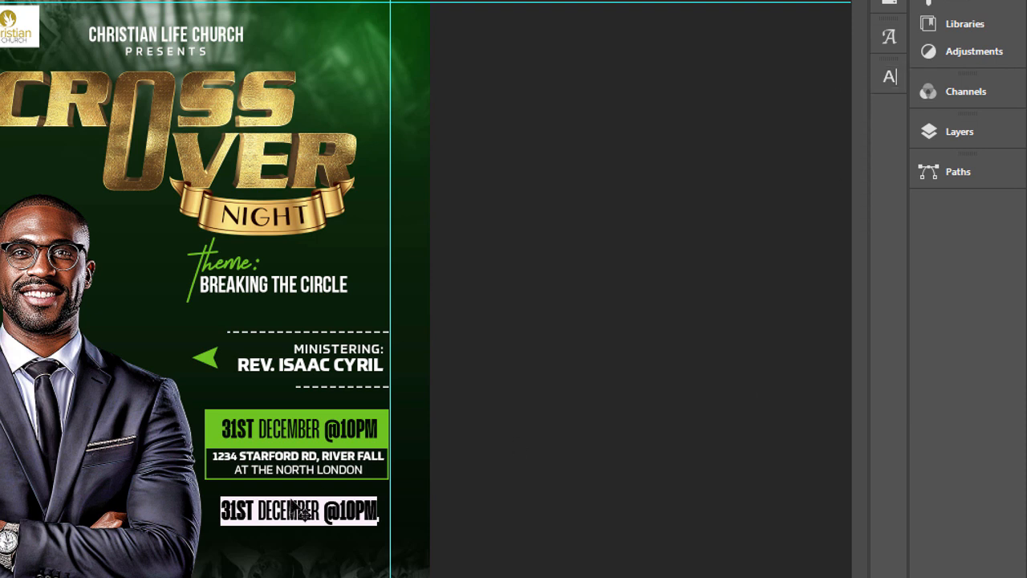
Step: Replace the duplicated date wording with "JOIN US IN SERVICE AS", keeping "JOIN US" bold and the rest in the lighter weight
drag(258, 510, 187, 504)
text(JOIN US)
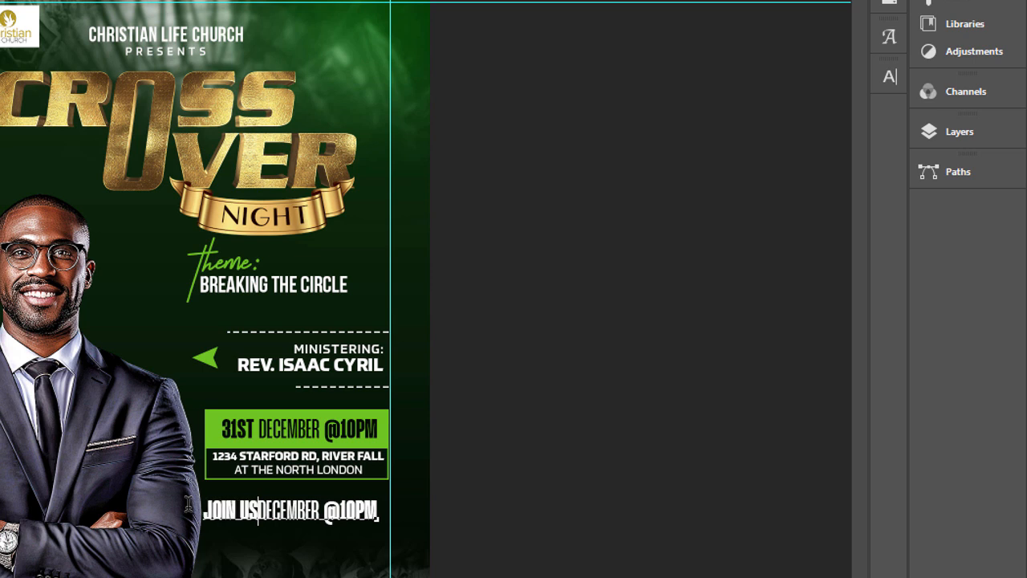
drag(258, 510, 418, 501)
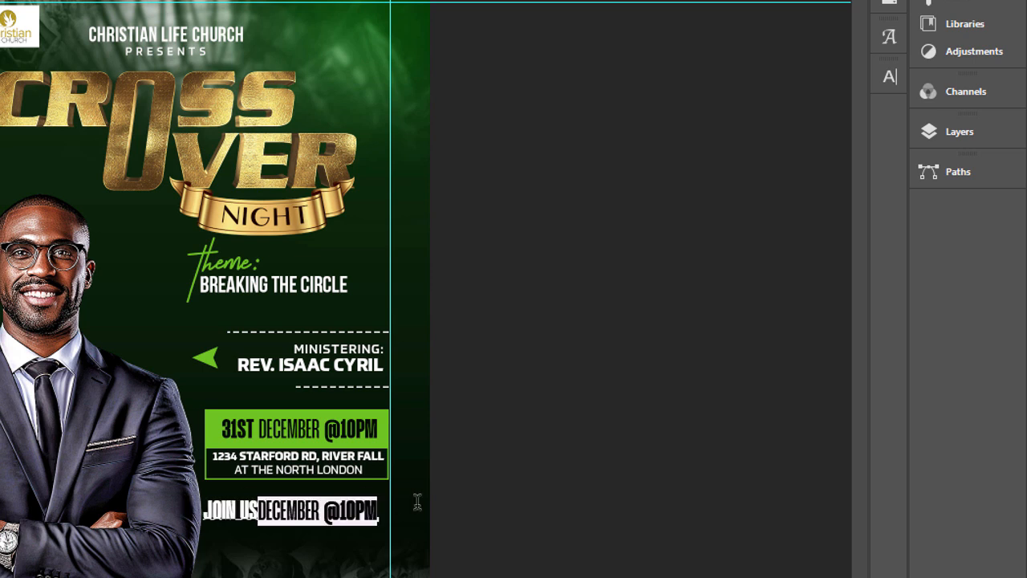
text(,)
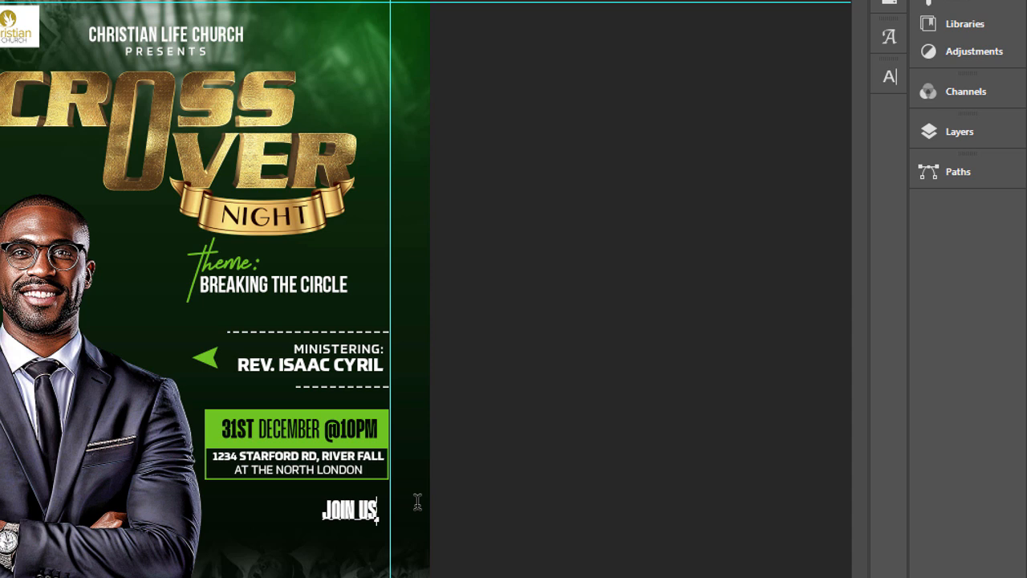
text(!)
key(BackSpace)
text(IN SER)
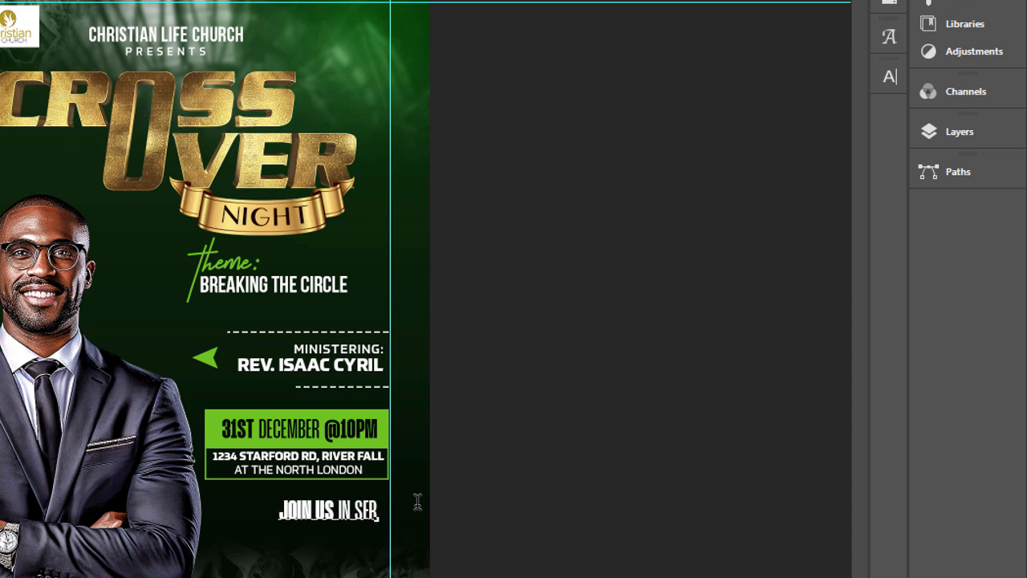
text(V,)
text(ICE)
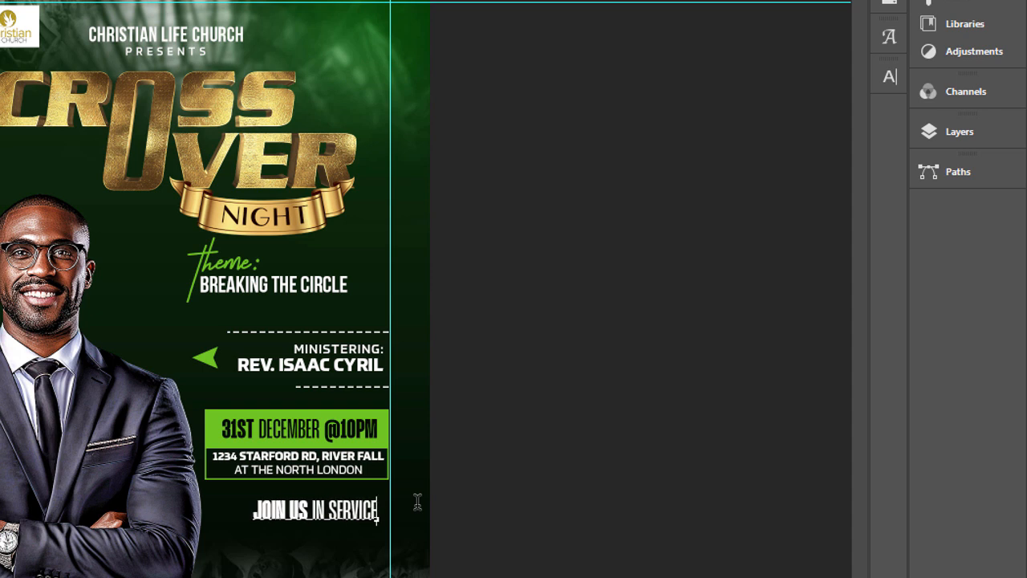
text( AS)
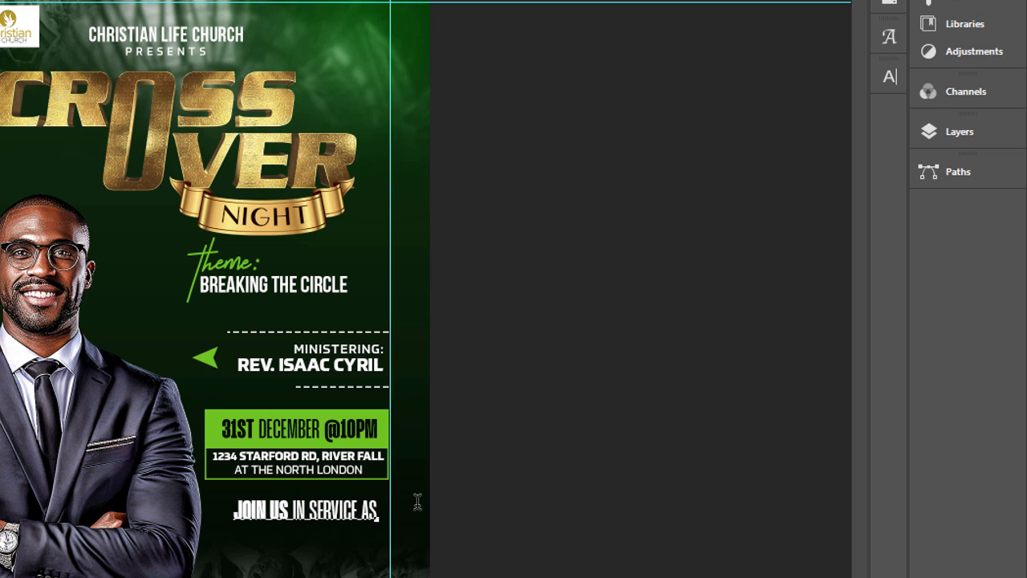
Step: Start a second line in the invitation text reading "WE SING PRAISES AND"
key(Return)
text(WE SING)
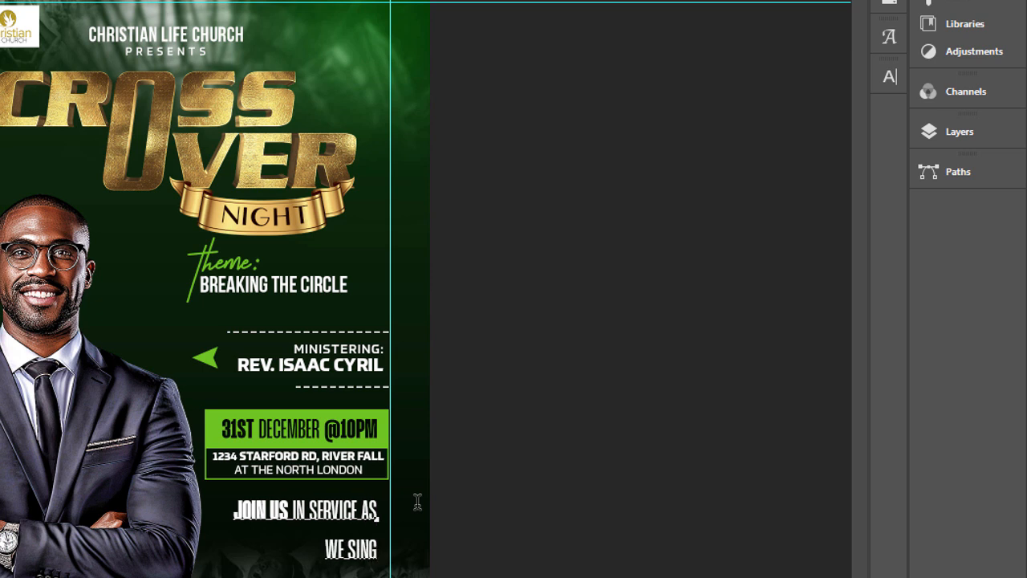
text(, PRA)
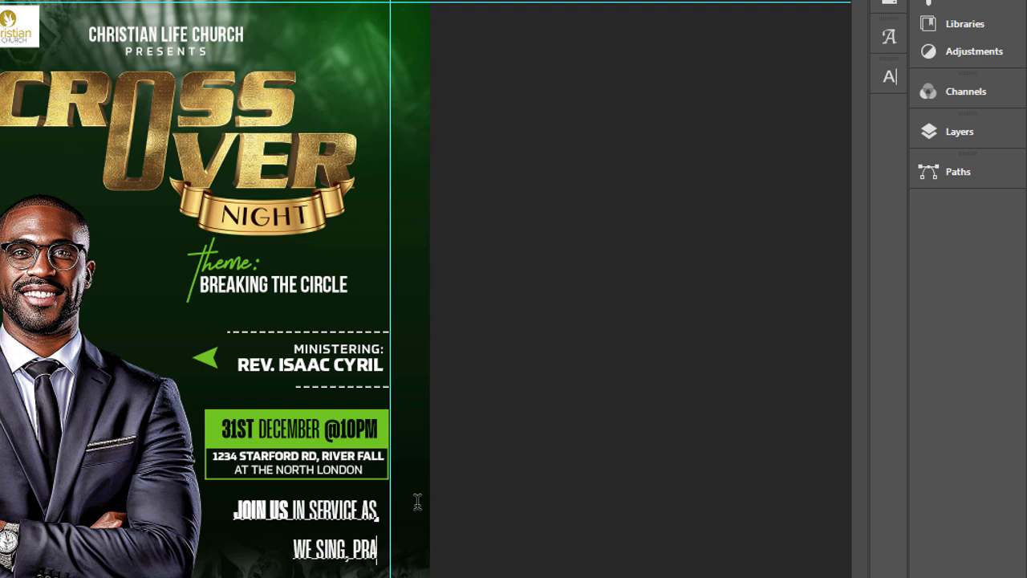
key(BackSpace)
key(BackSpace)
key(BackSpace)
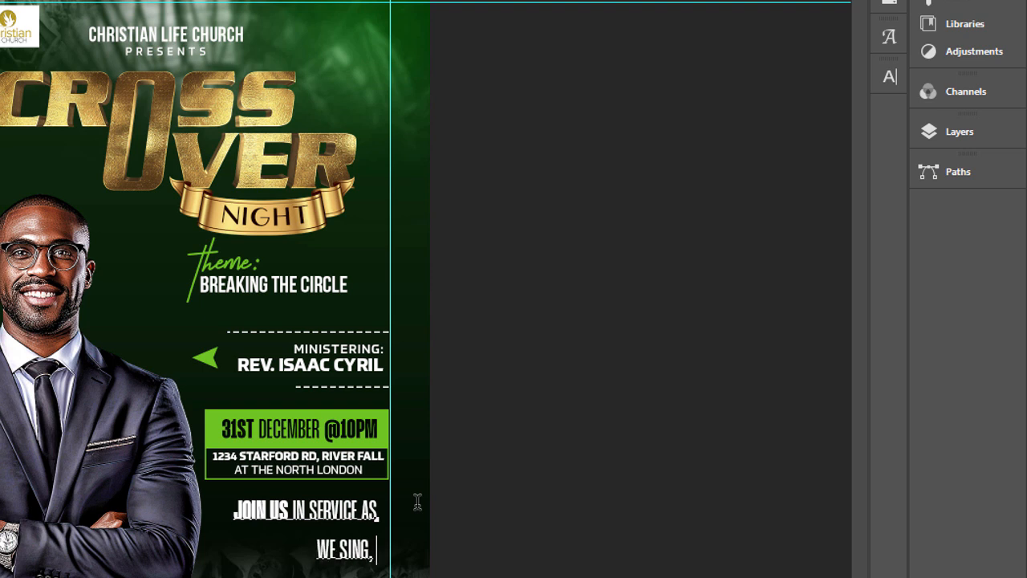
key(BackSpace)
key(BackSpace)
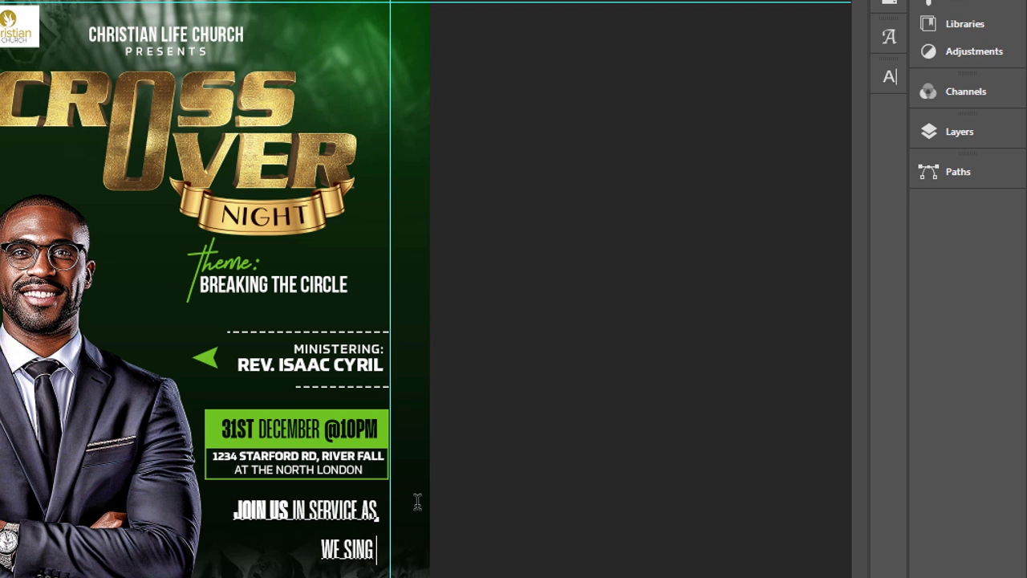
text(PRAISE)
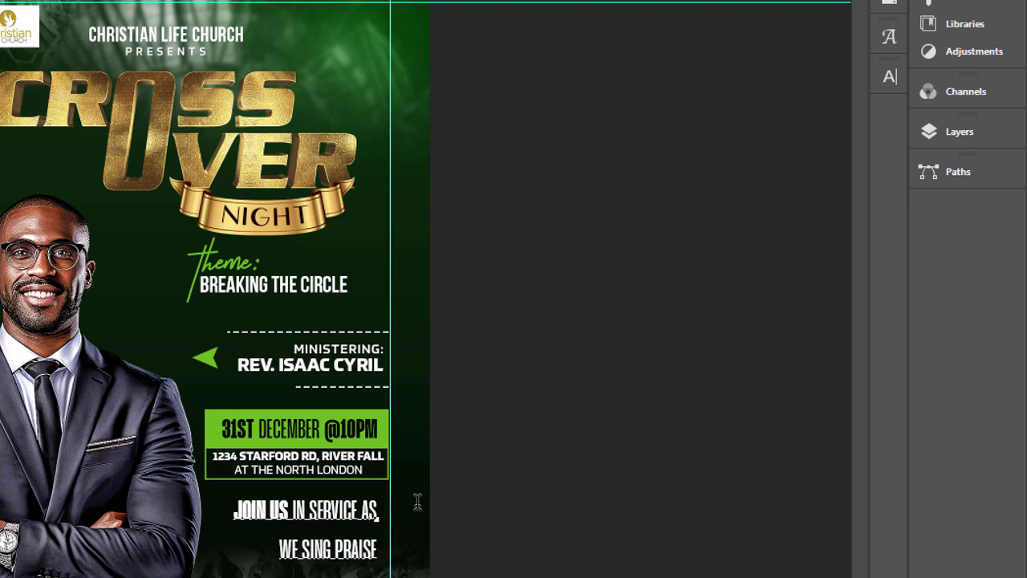
text(S AND)
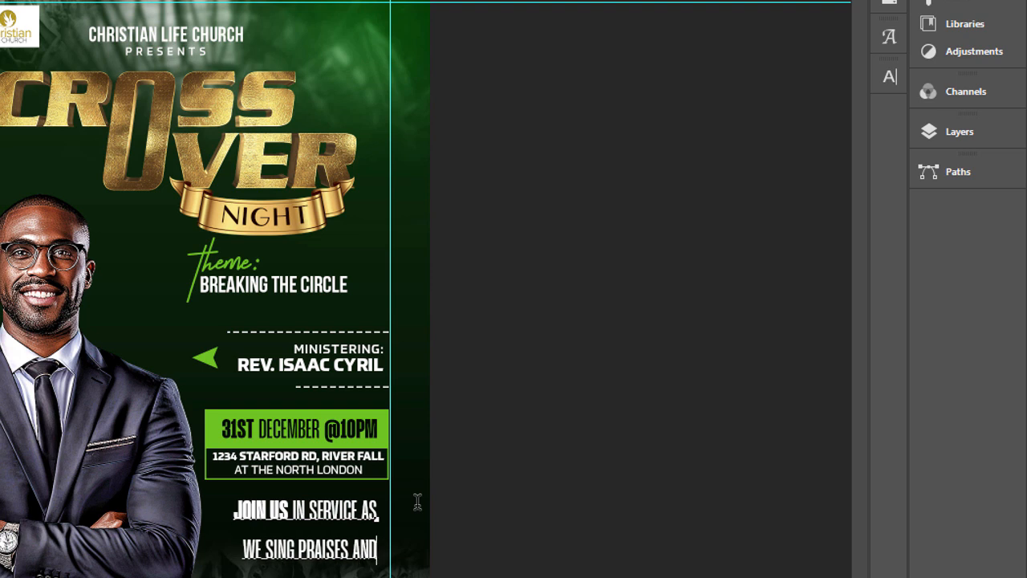
text(COMM)
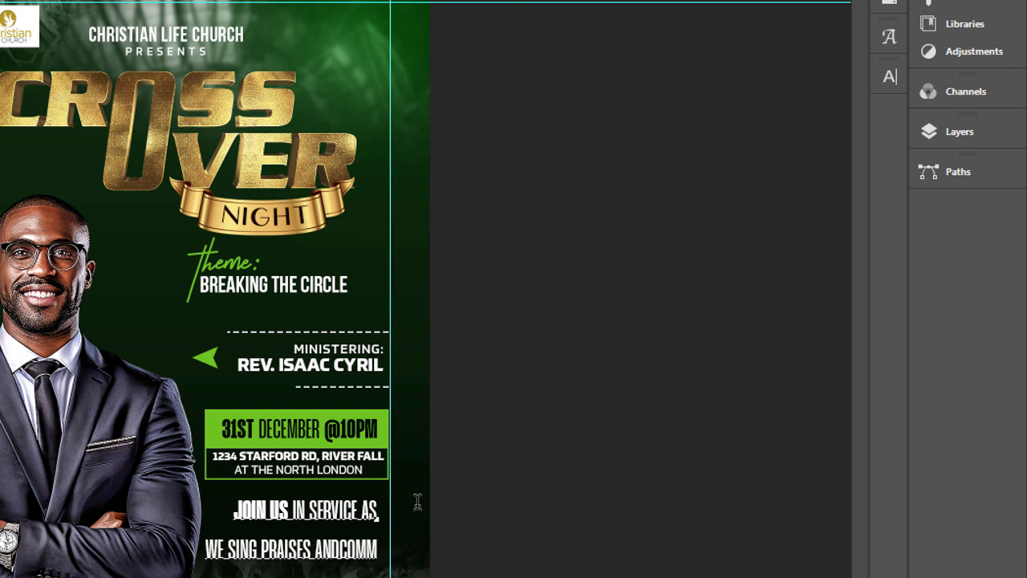
Step: Complete the second line with "COMMIT" and add a third line reading "THE YEAR INTO GODS' HAND"
key(BackSpace)
key(BackSpace)
key(BackSpace)
key(BackSpace)
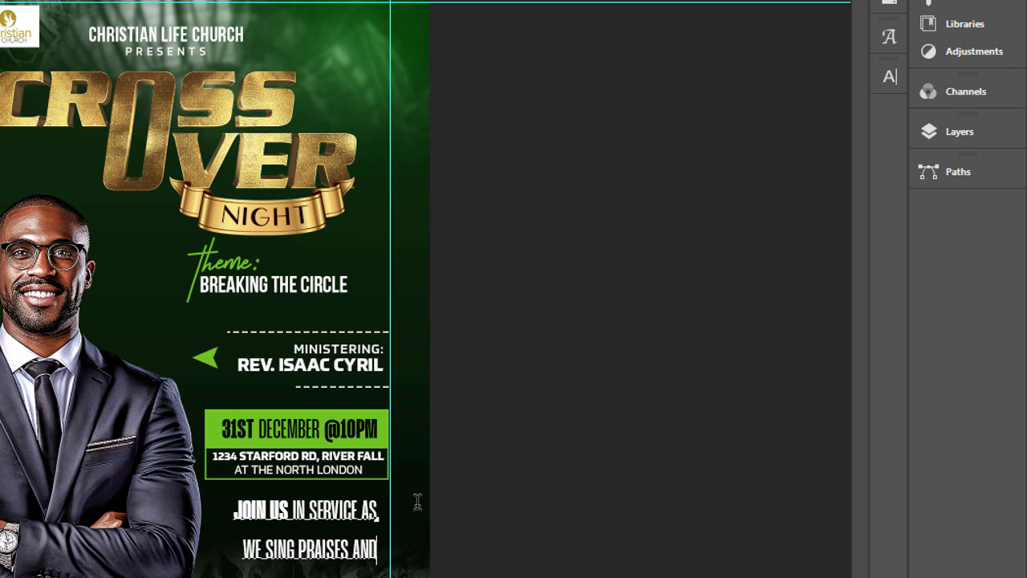
text(COMIT)
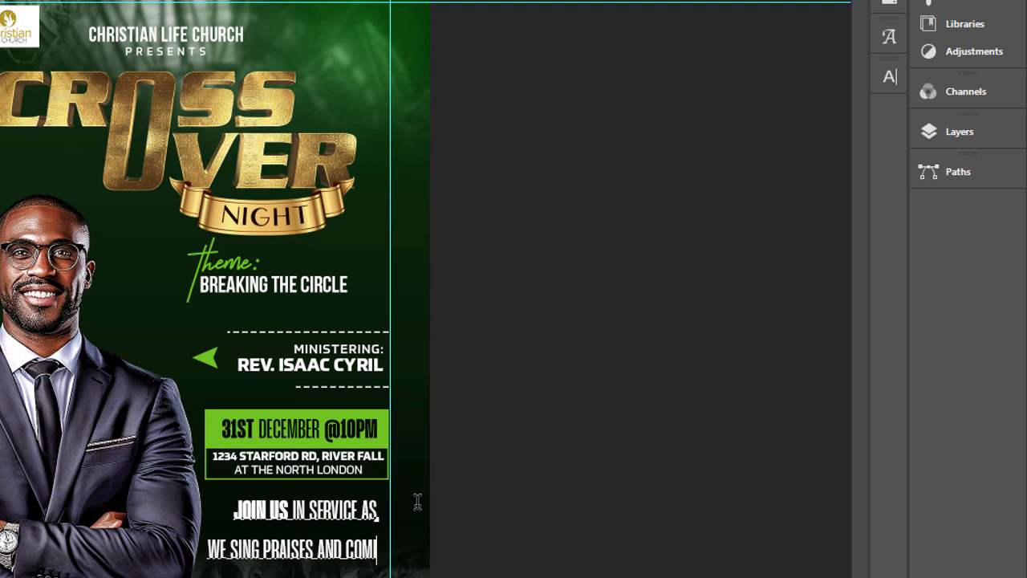
key(BackSpace)
key(BackSpace)
text(MIT)
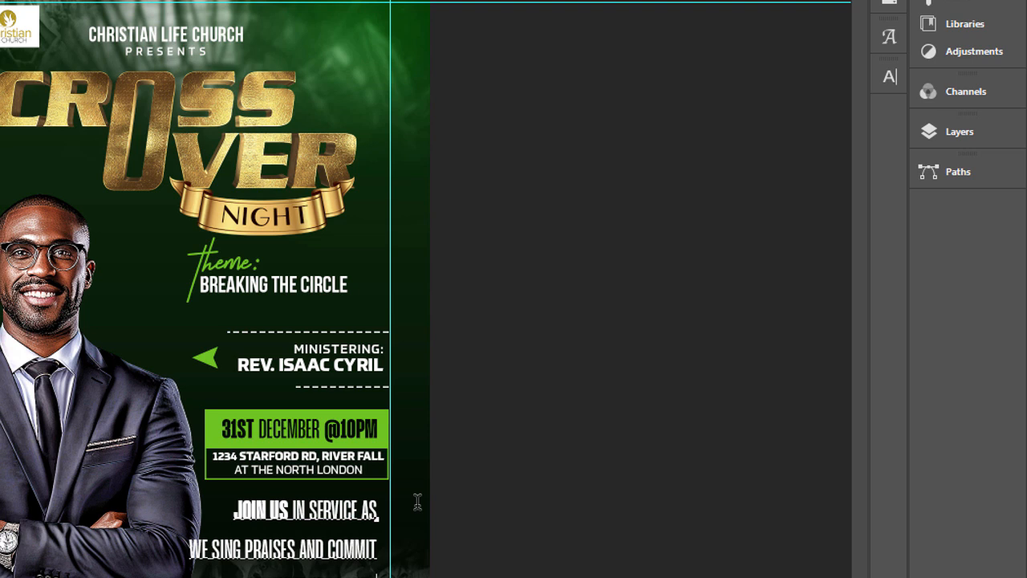
Step: Set the leading of all three invitation lines to Auto and tighten it further so the lines sit closely together
key(ctrl+a)
click(890, 77)
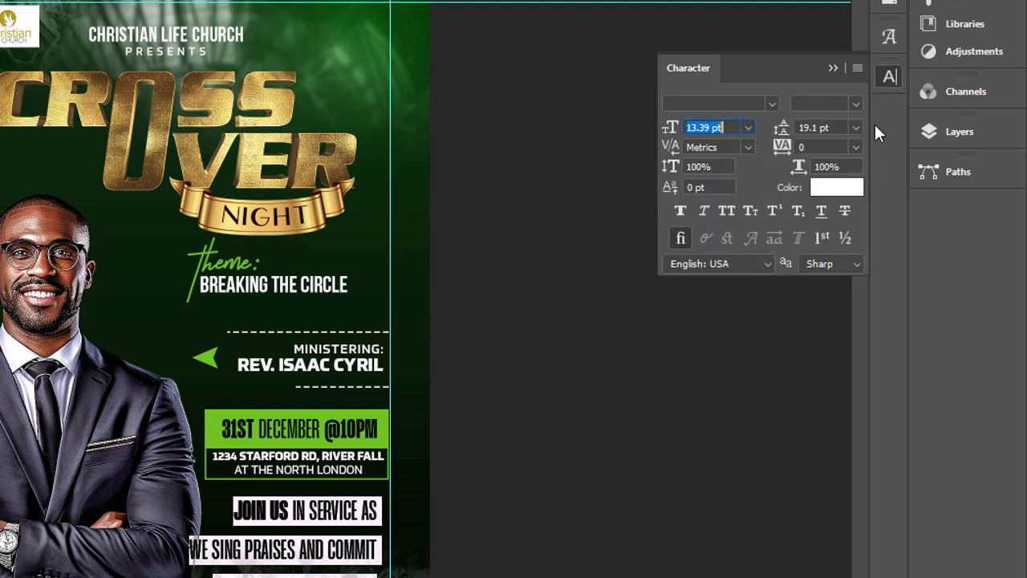
click(857, 129)
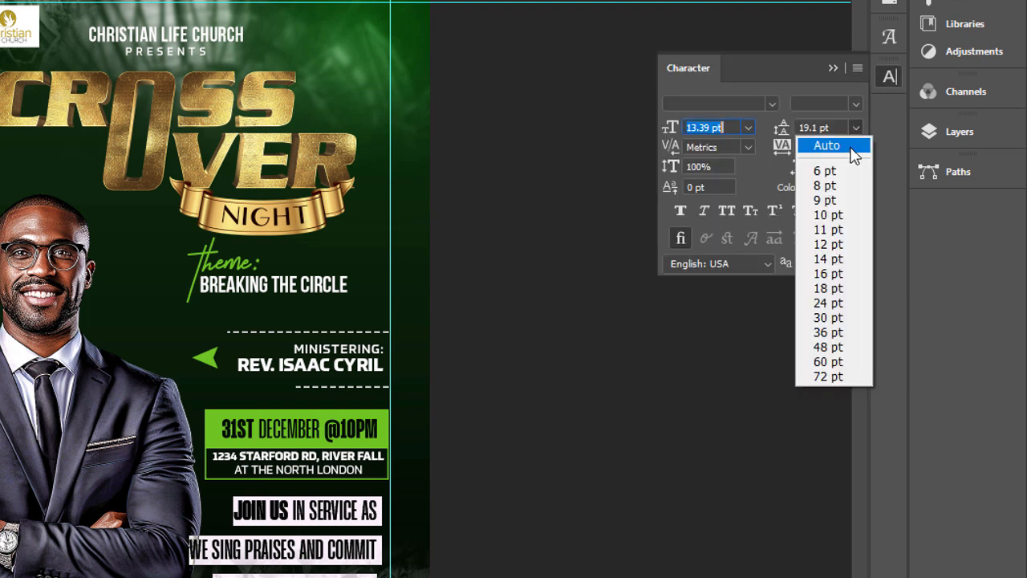
click(852, 147)
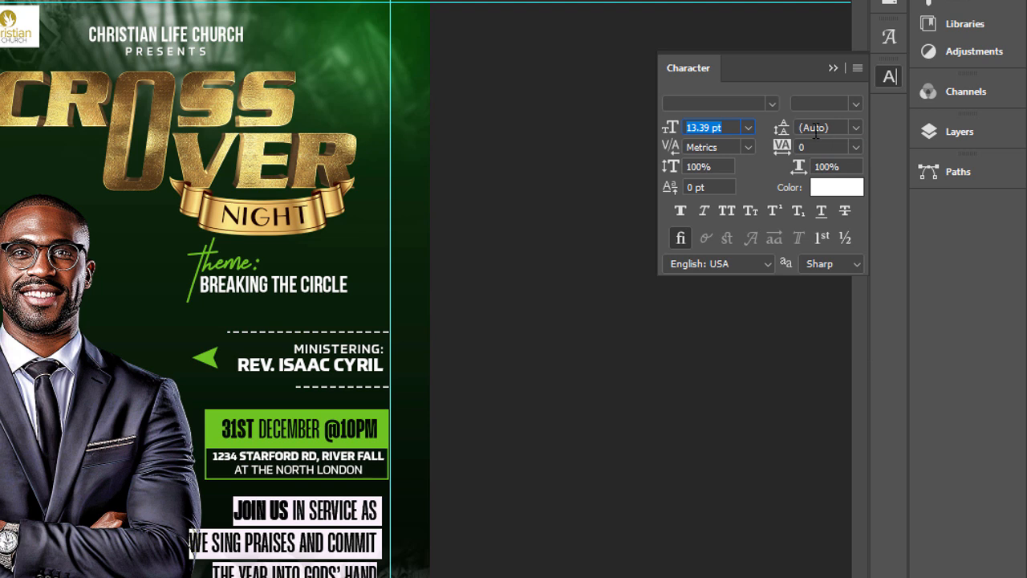
drag(784, 138, 781, 138)
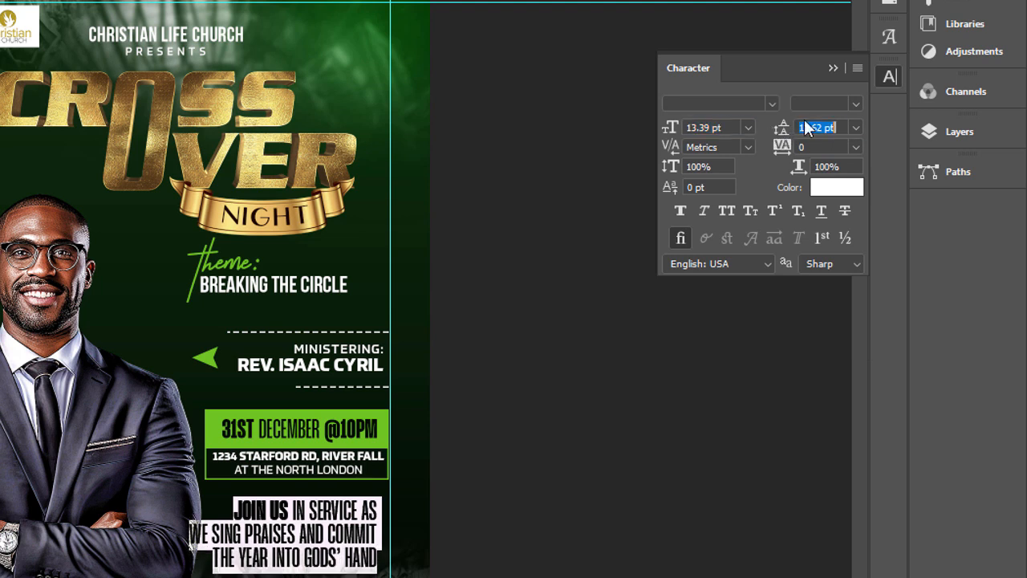
Step: Scale the invitation text down to about 329 px wide and place it against the right guide, close below the venue box
click(830, 68)
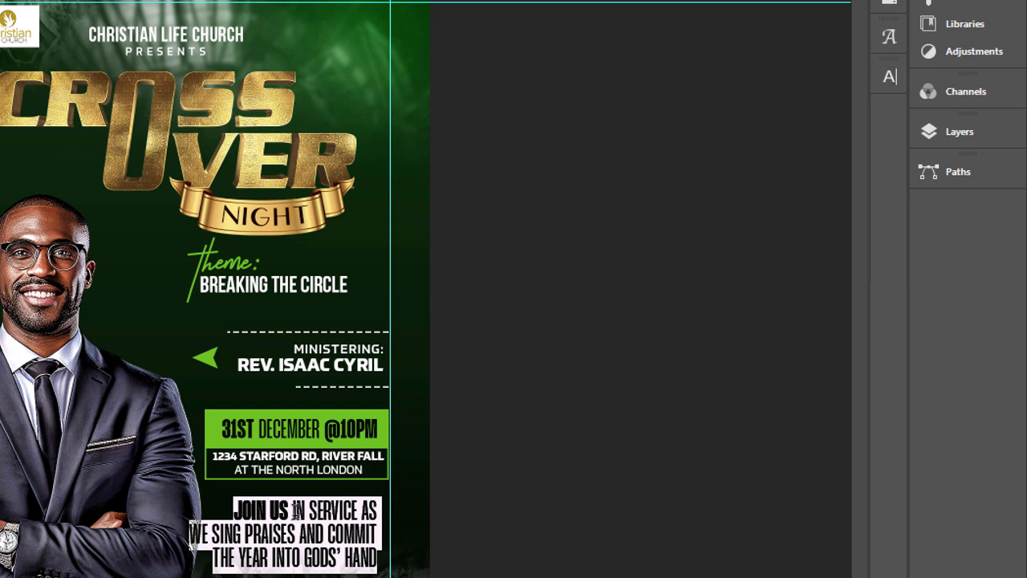
key(ctrl+Return)
key(ctrl+t)
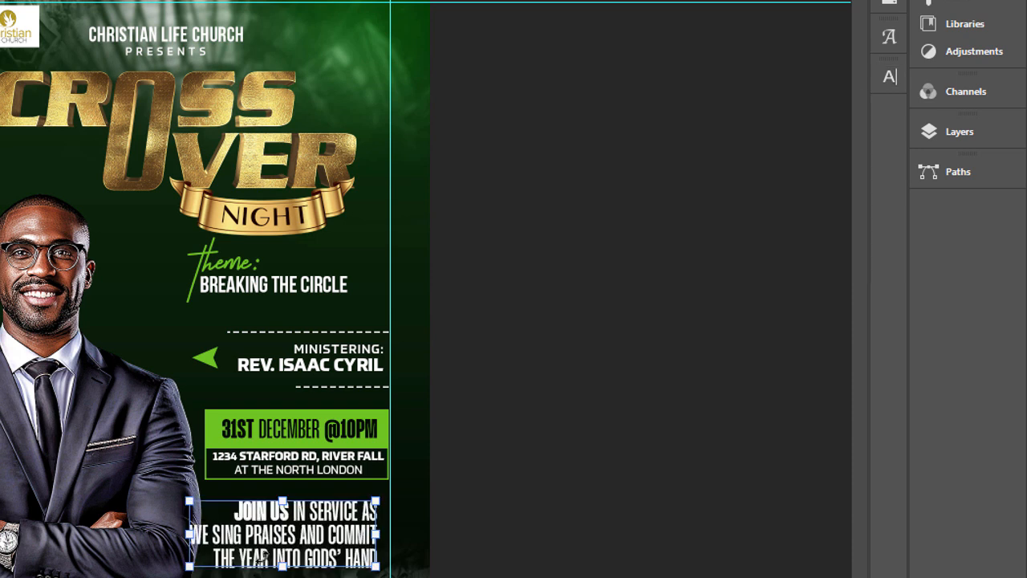
drag(196, 533, 223, 535)
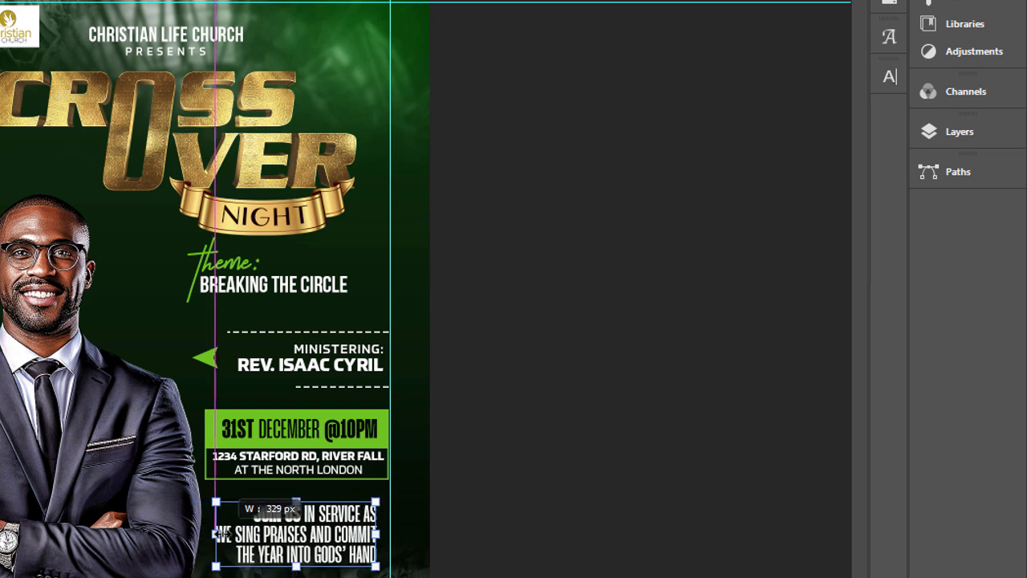
drag(324, 537, 341, 534)
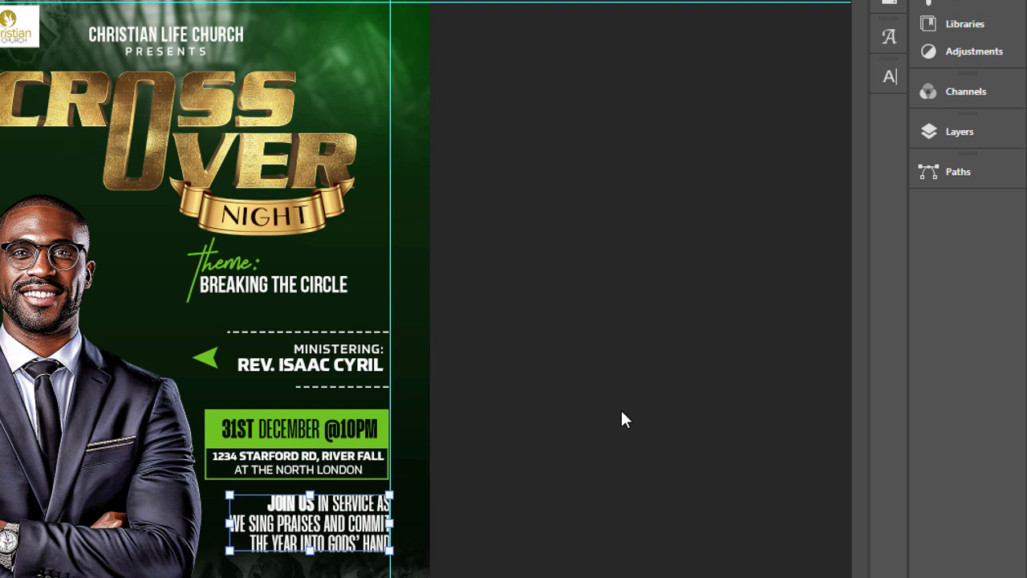
key(Return)
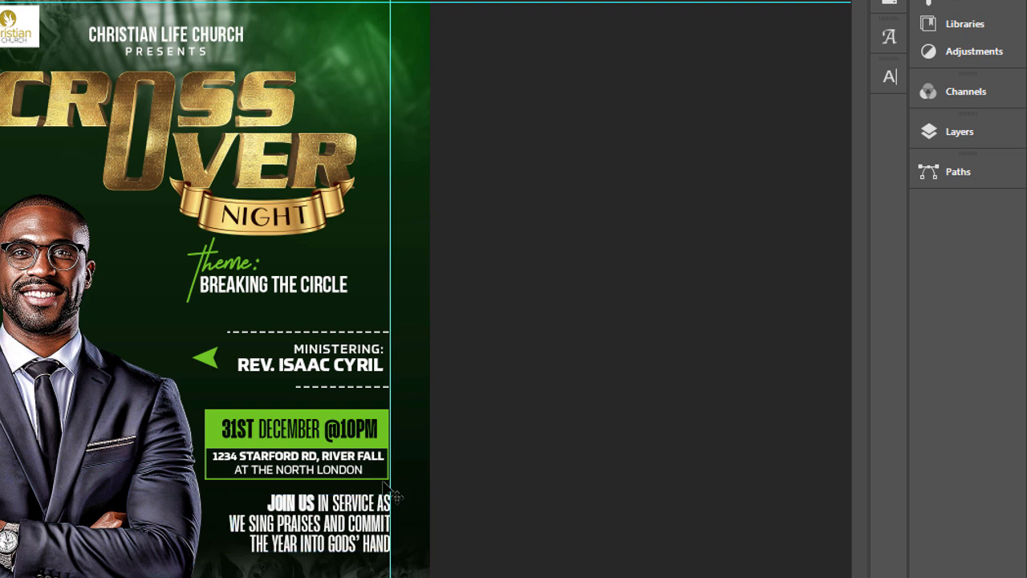
key(ctrl+t)
drag(357, 534, 358, 530)
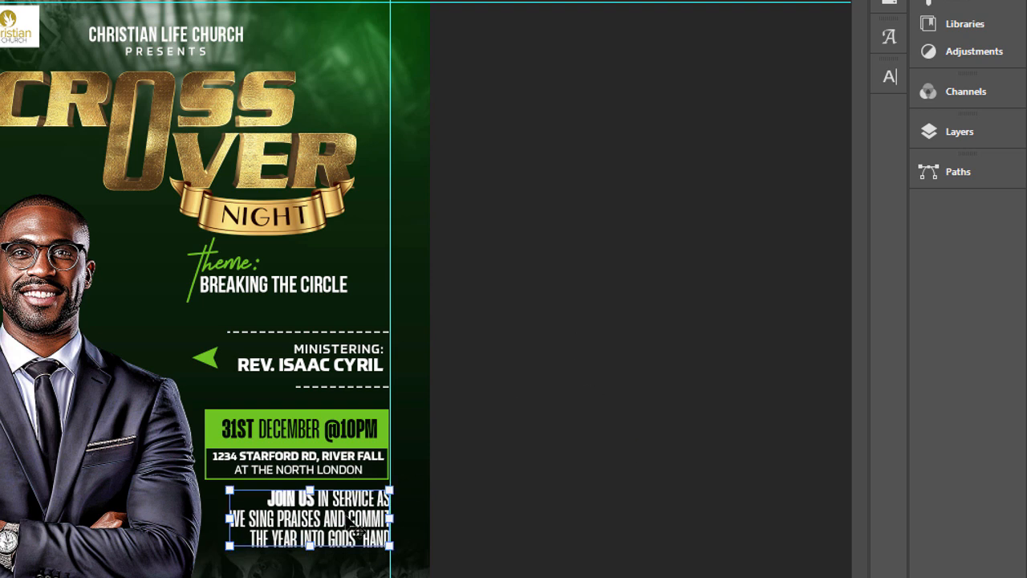
key(Return)
Step: Set the words "JOIN US IN SERVICE" in the invitation text to Semi Bold
key(t)
drag(371, 493, 236, 482)
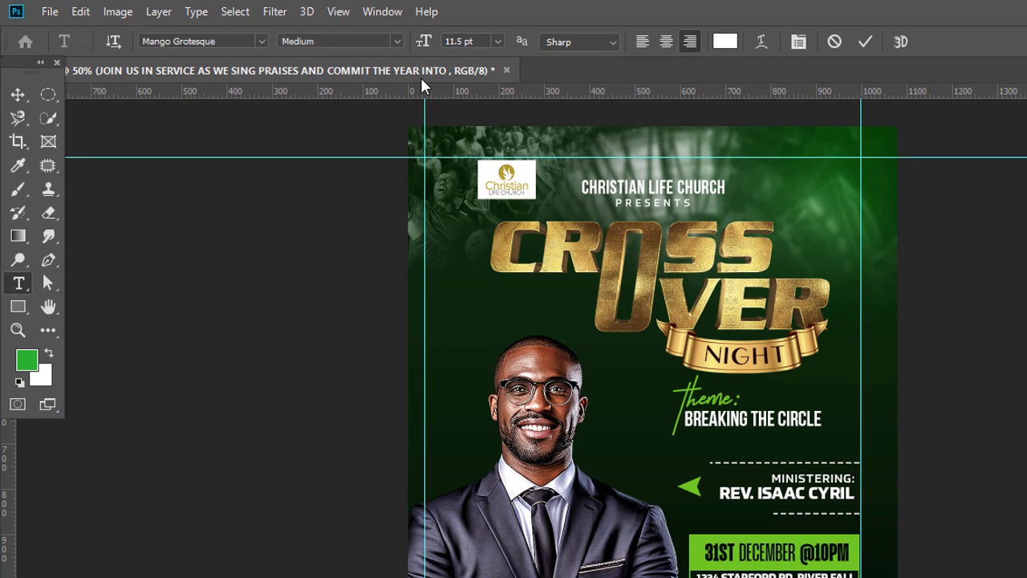
click(396, 42)
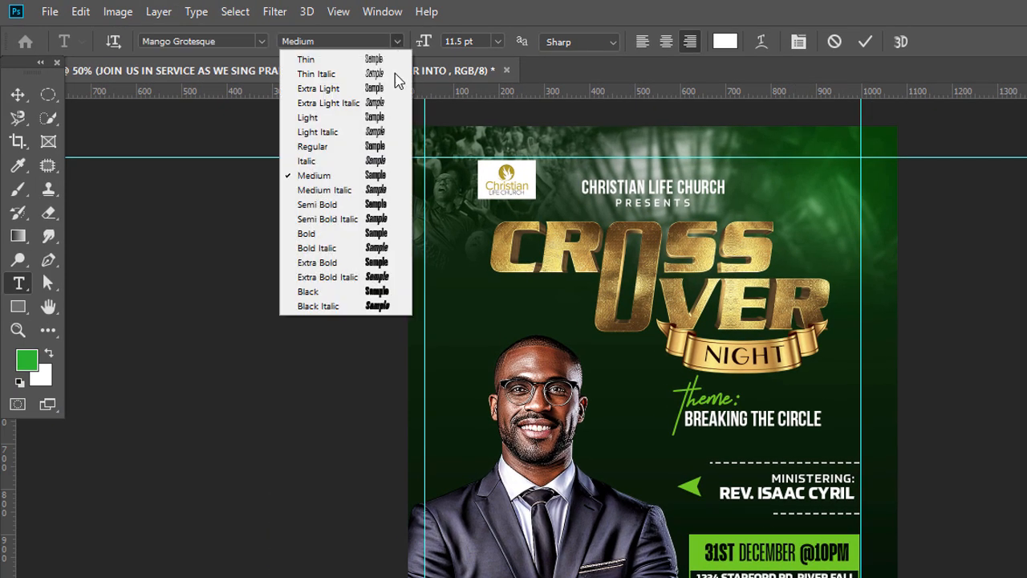
click(374, 205)
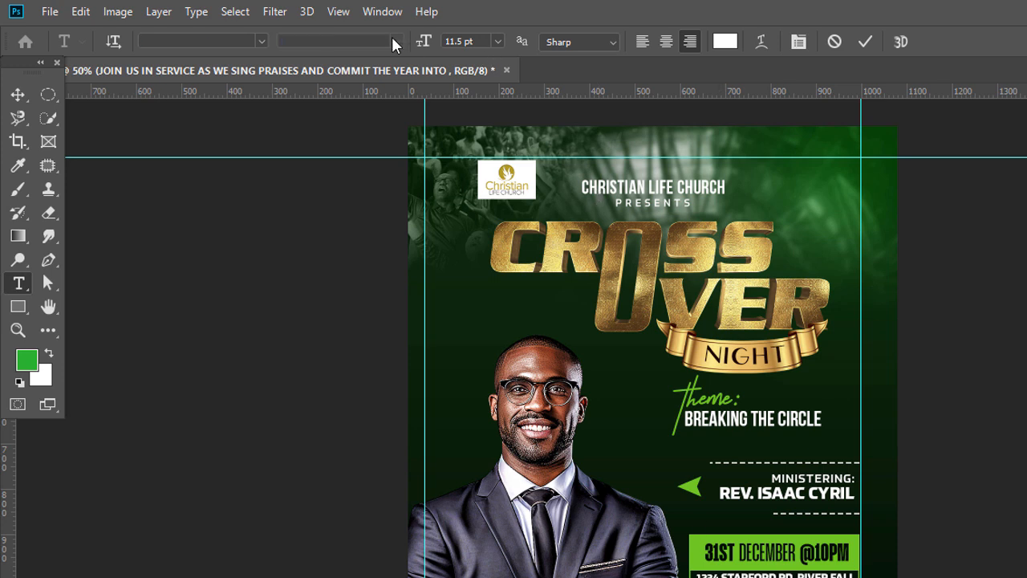
Step: Set the rest of the invitation text, from "AS" to "GODS' HAND", to Mango Grotesque Regular
click(239, 41)
text(M)
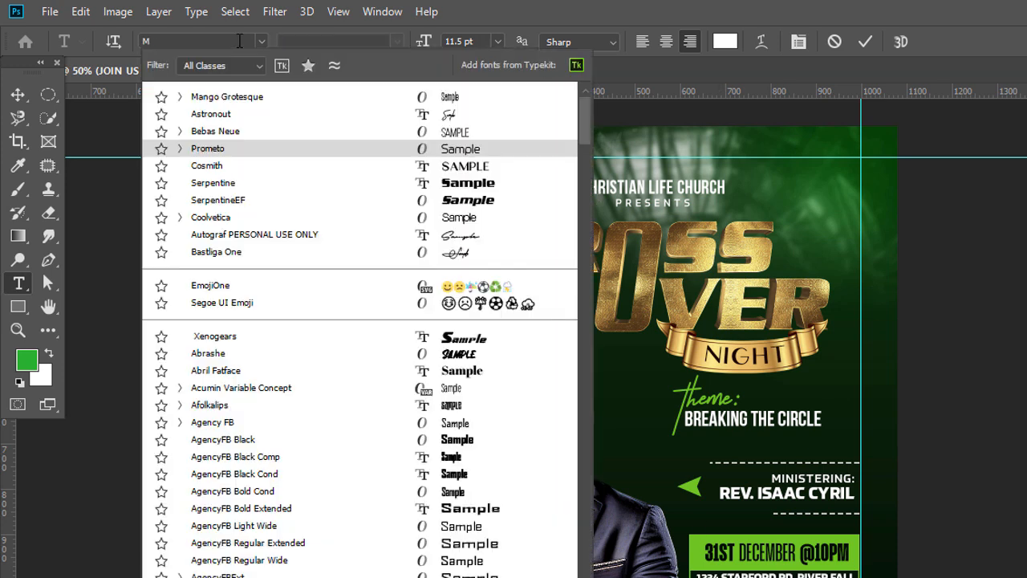
text(ANG)
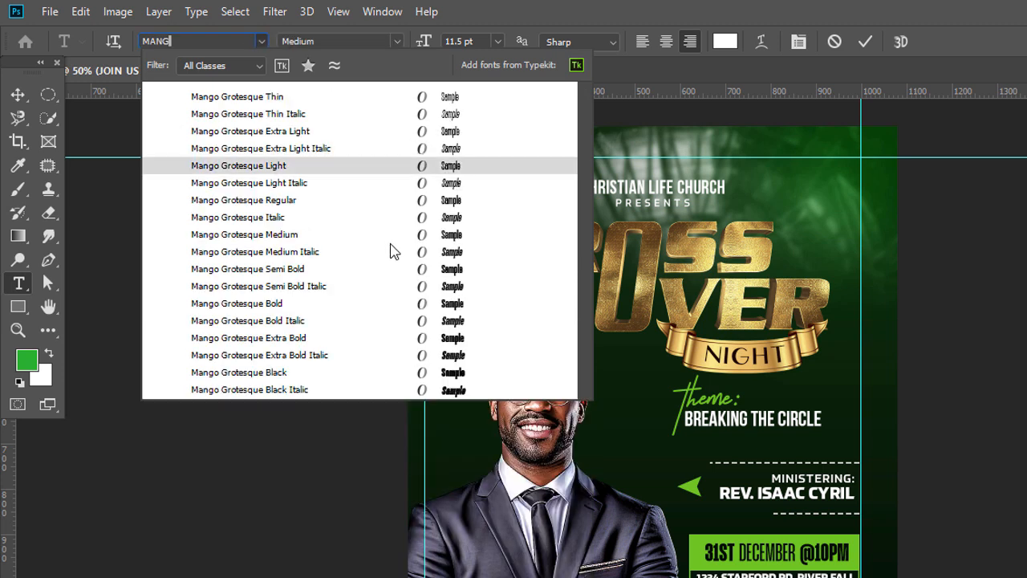
click(408, 271)
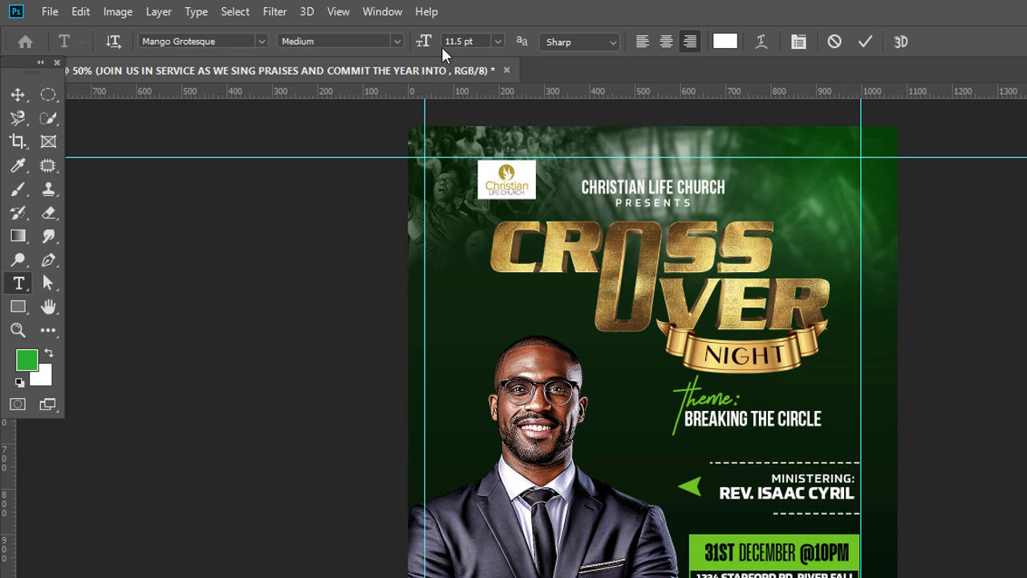
click(396, 41)
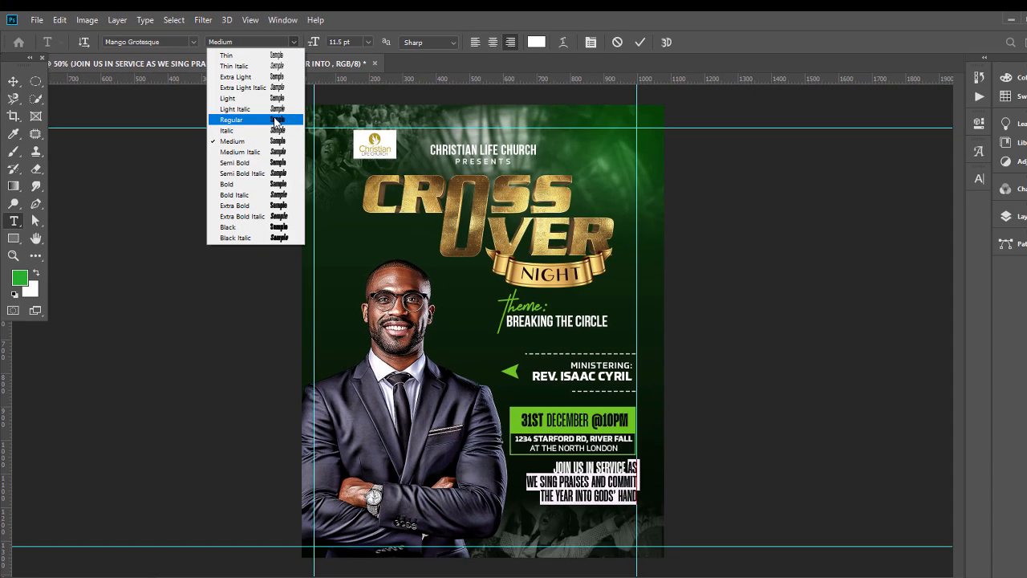
click(369, 145)
click(12, 79)
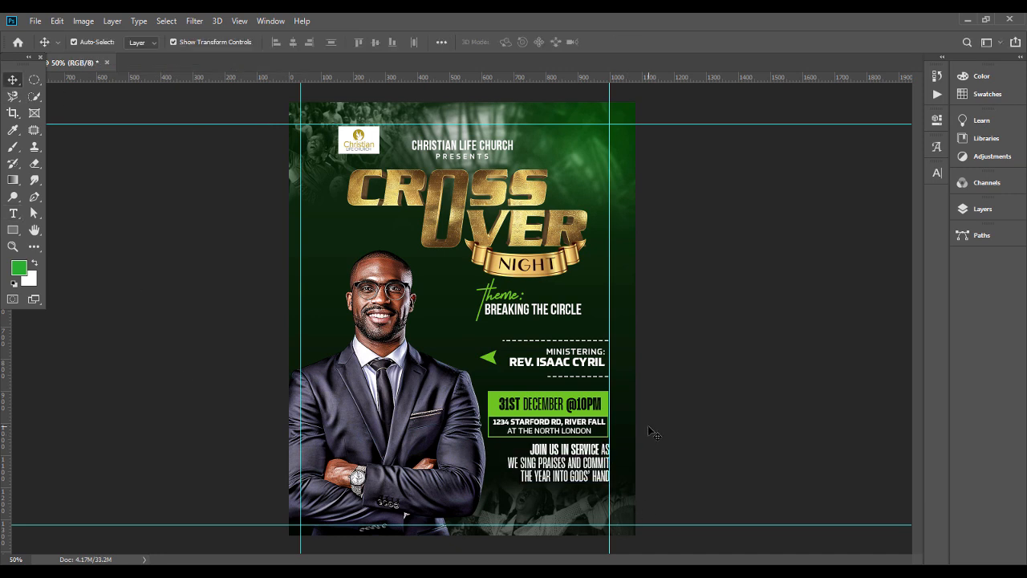
Step: Duplicate the long dashed line above the minister text and move the copy down to just beneath the invitation text
click(600, 350)
click(595, 340)
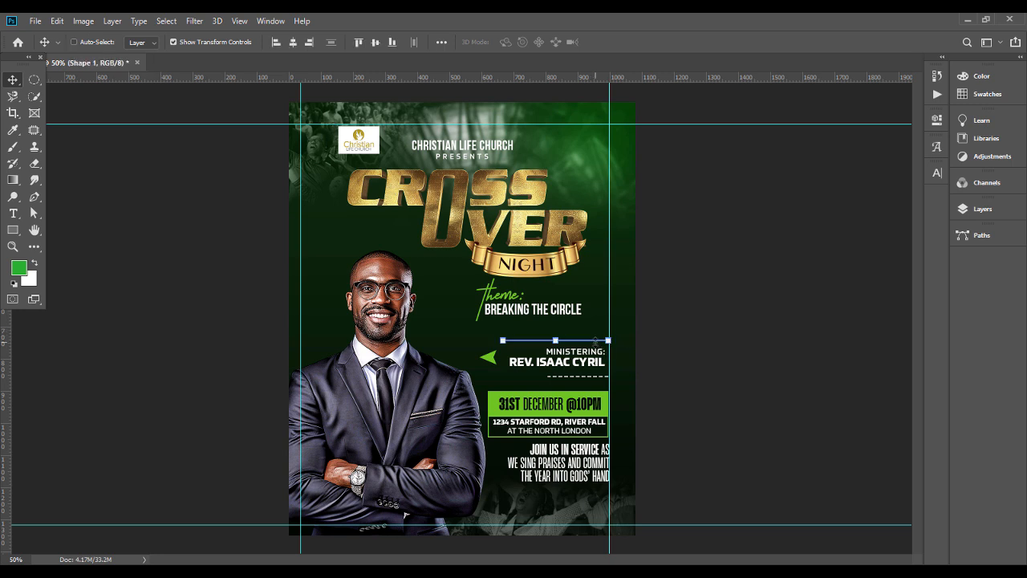
key(ctrl+j)
key(shift+Down)
key(shift+Down)
key(shift+Down)
key(shift+Down)
key(shift+Down)
key(shift+Down)
key(shift+Down)
key(shift+Down)
key(shift+Down)
key(shift+Down)
key(shift+Down)
key(shift+Down)
key(shift+Down)
key(shift+Down)
key(shift+Down)
key(shift+Down)
key(shift+Down)
key(shift+Down)
key(shift+Down)
key(shift+Down)
key(shift+Down)
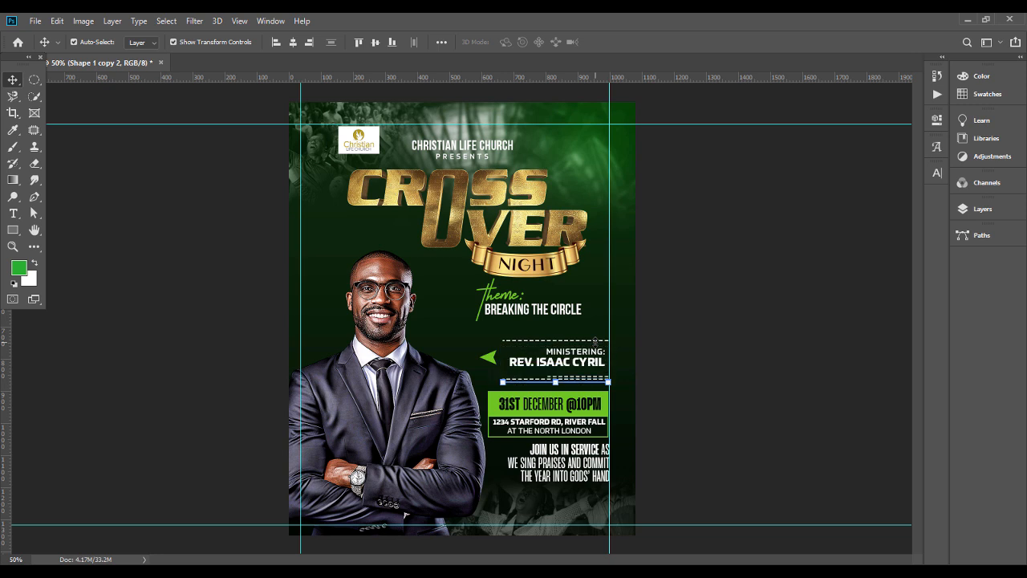
key(shift+Down)
key(shift+Down)
key(shift+Down)
key(shift+Down)
key(shift+Down)
key(shift+Down)
key(shift+Down)
key(shift+Down)
key(shift+Down)
key(shift+Down)
key(shift+Down)
key(shift+Down)
key(shift+Down)
key(shift+Down)
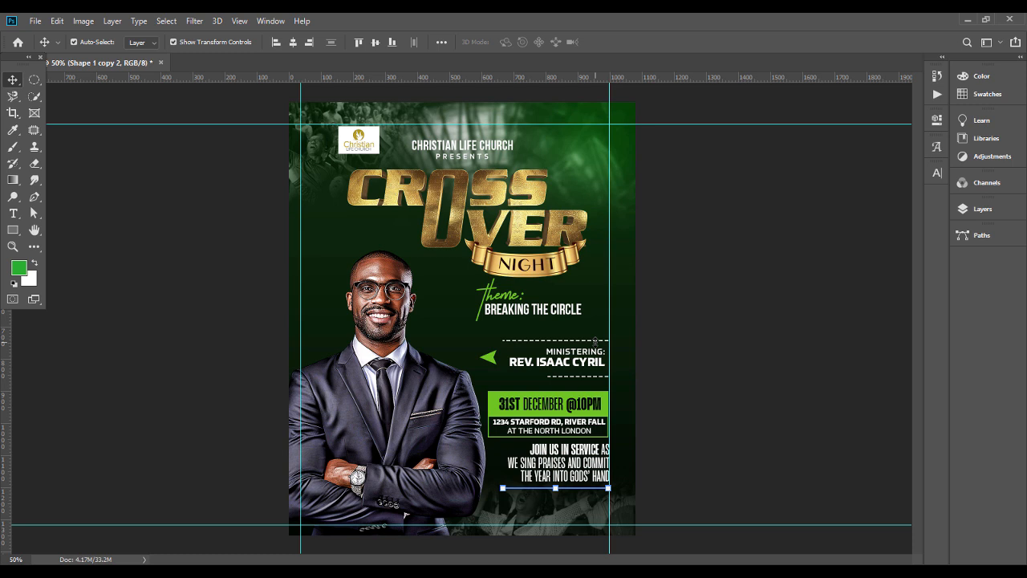
click(683, 348)
Step: Select all layers from the invitation text down to the minister text and nudge them up together by two large steps
click(985, 183)
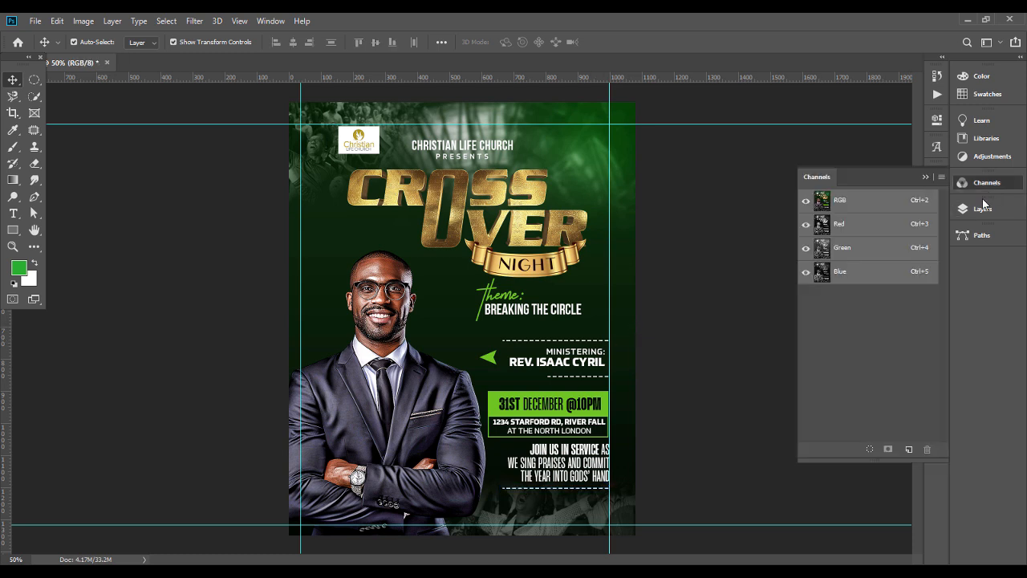
click(978, 214)
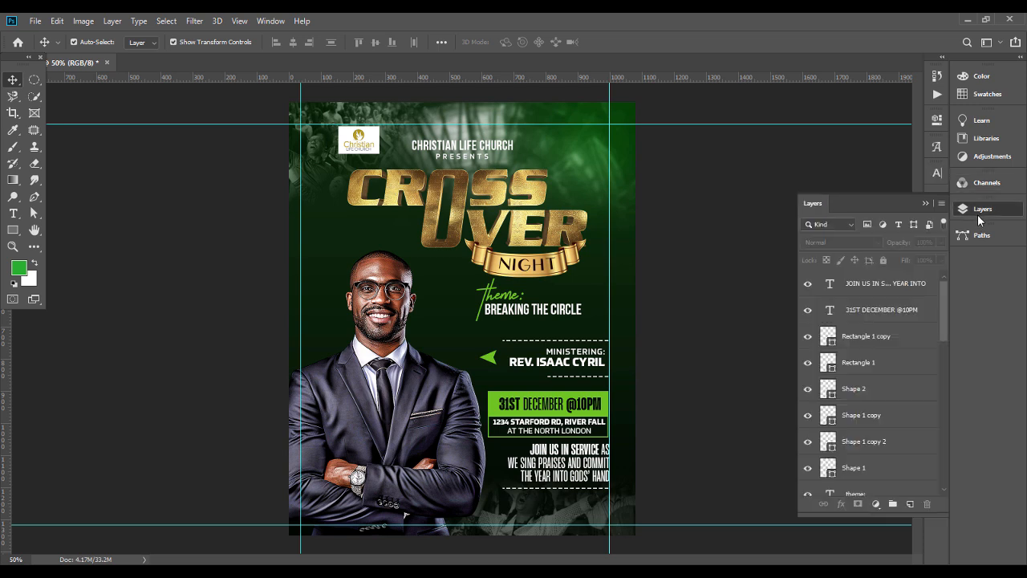
click(932, 283)
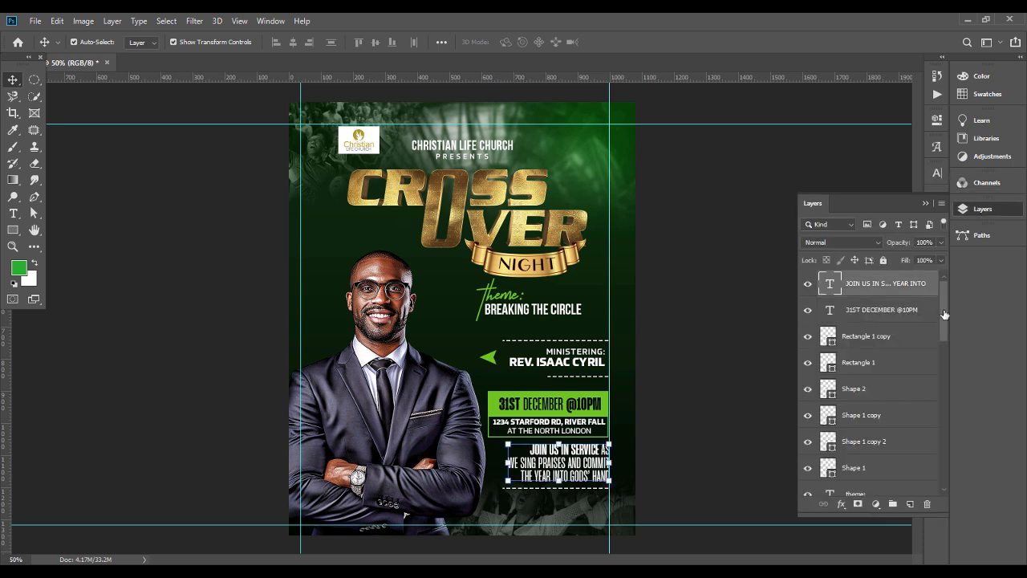
key(h)
double_click(943, 310)
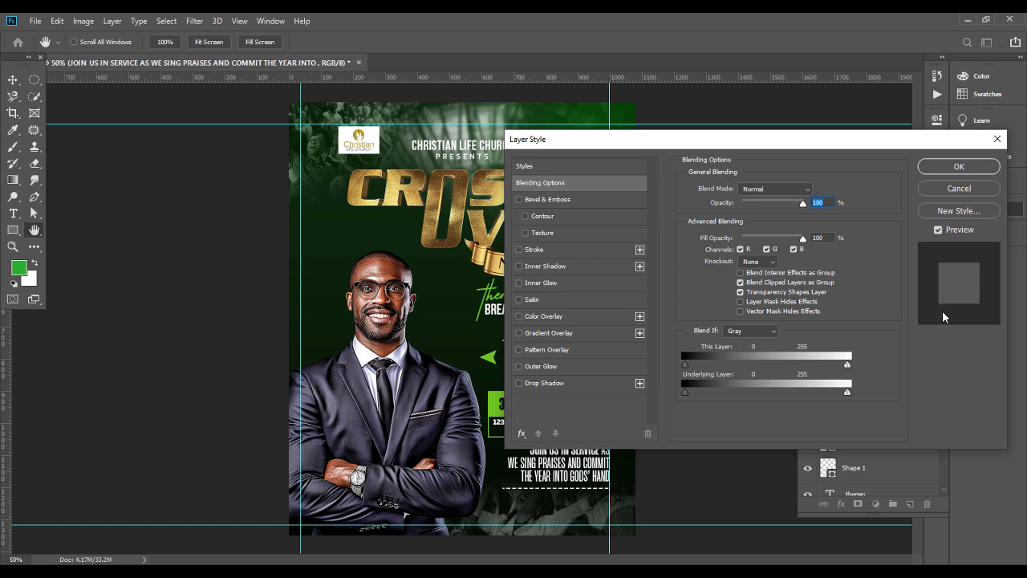
key(Escape)
drag(941, 311, 945, 376)
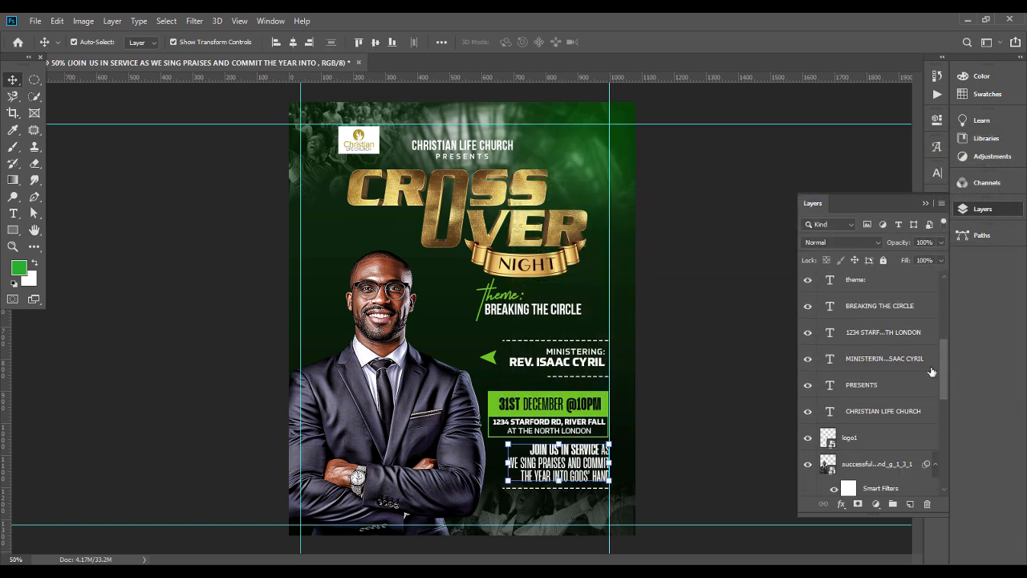
shift+click(918, 359)
scroll(919, 361, up, 3)
key(shift+Up)
key(shift+Up)
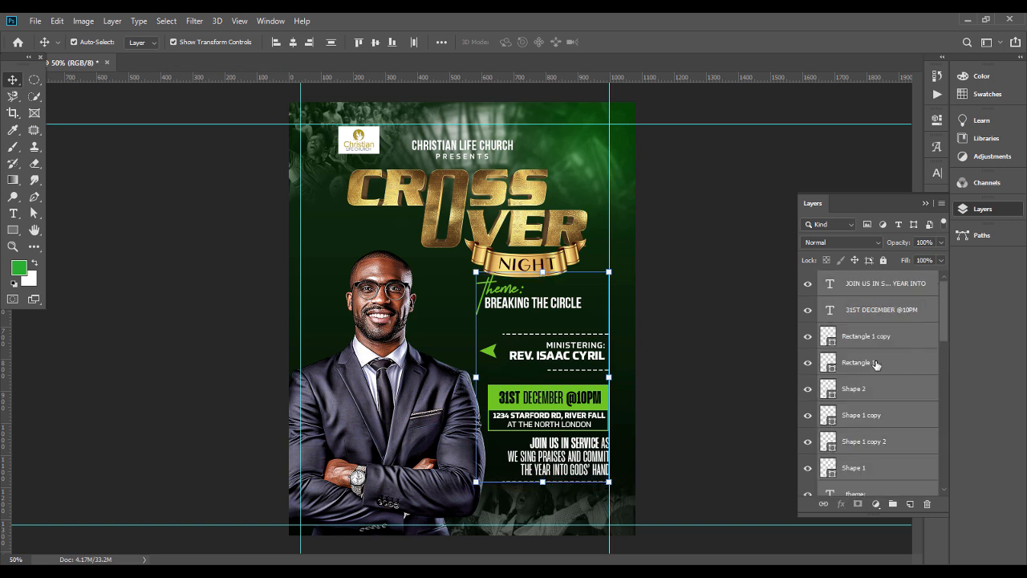
Step: Move the "theme:" heading and "BREAKING THE CIRCLE" back down, clear of the NIGHT ribbon
click(475, 282)
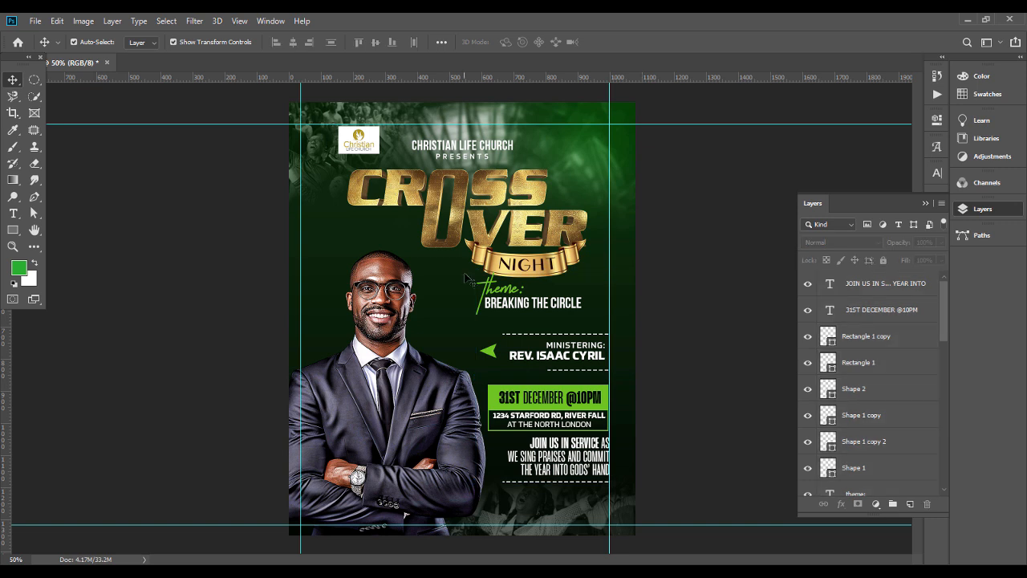
shift+click(571, 310)
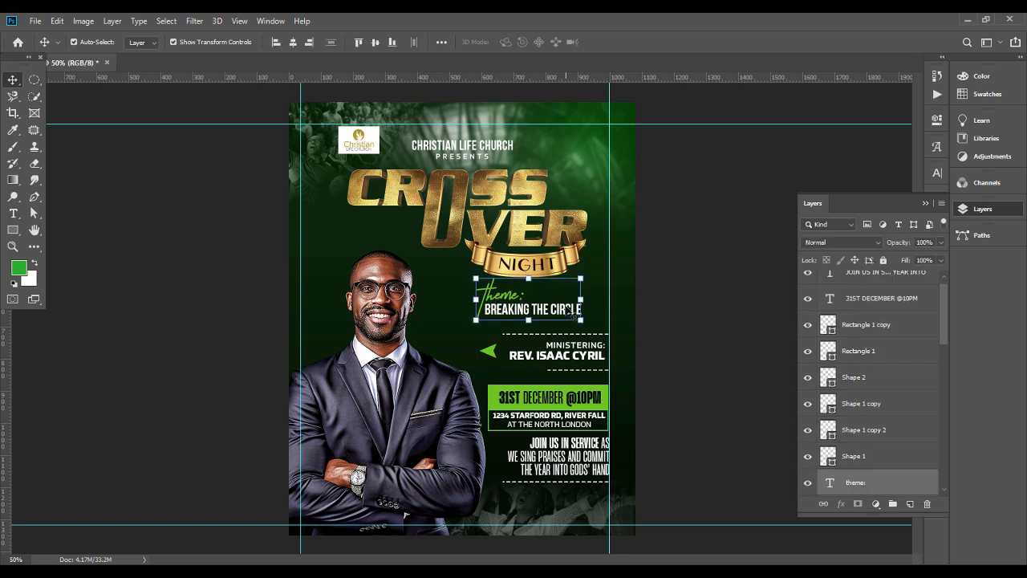
click(722, 363)
Step: Move the minister text, its two dashed lines and the green arrow back down together by two large steps
click(606, 390)
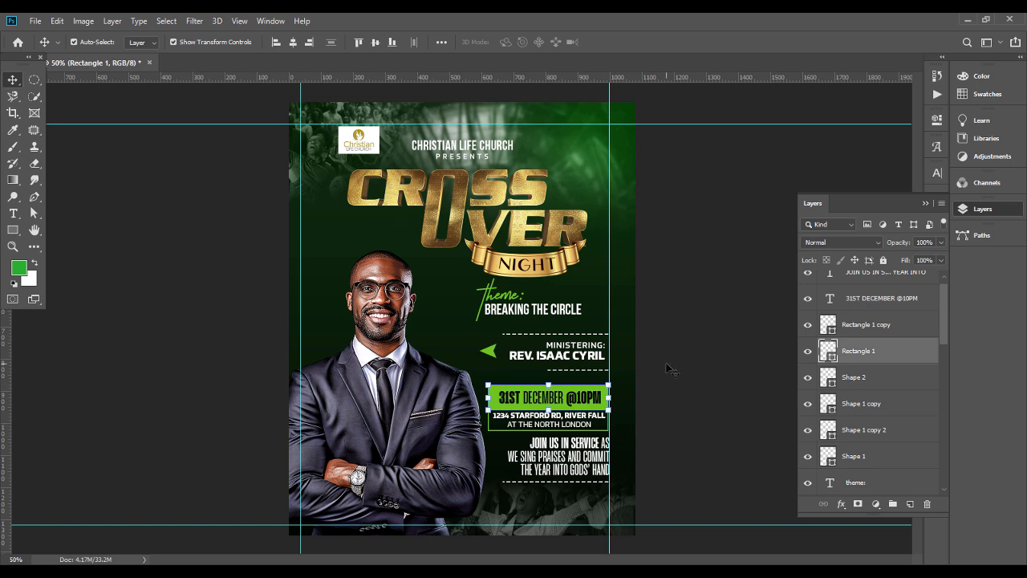
click(487, 351)
click(871, 405)
drag(611, 353, 562, 369)
scroll(899, 326, down, 10)
drag(654, 323, 507, 377)
click(426, 385)
scroll(889, 348, up, 3)
drag(640, 342, 439, 388)
click(902, 370)
click(925, 363)
drag(654, 337, 429, 358)
click(649, 324)
click(903, 469)
click(925, 467)
drag(651, 329, 490, 376)
key(shift+Down)
key(shift+Down)
click(695, 346)
Step: Nudge the invitation text down slightly, and scale the minister, date and invitation blocks down together against the right guide, slightly higher up
click(592, 459)
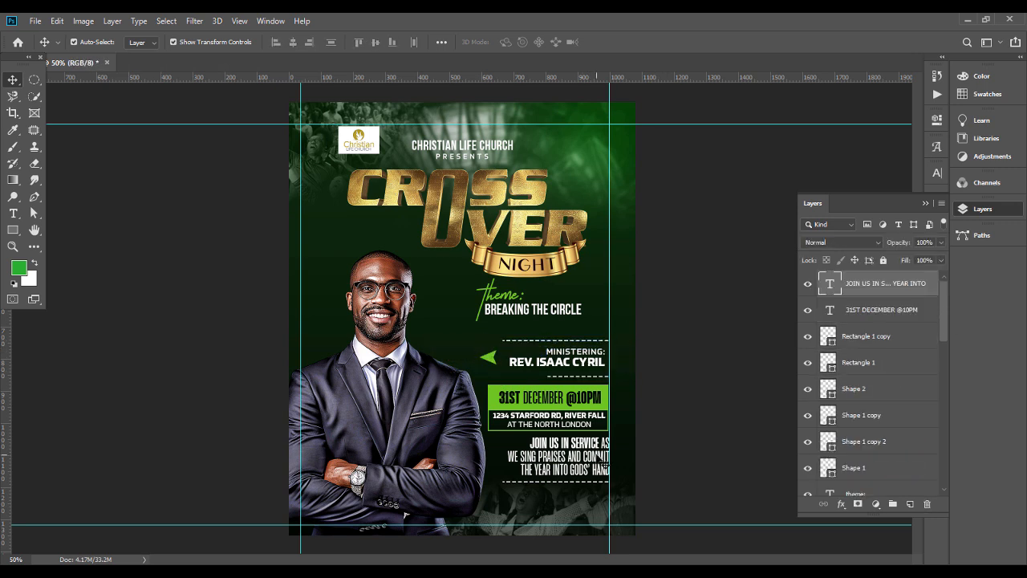
click(672, 399)
click(578, 376)
drag(649, 333, 491, 486)
drag(479, 411, 489, 410)
key(shift+Up)
key(shift+Up)
key(Return)
click(650, 352)
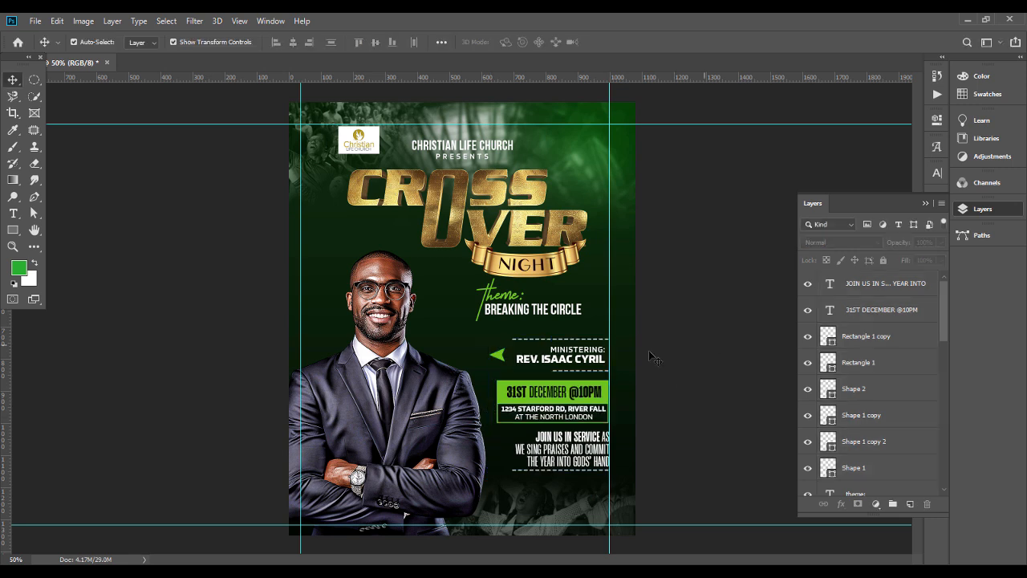
Step: Enlarge the CROSS OVER title and its NIGHT ribbon slightly and centre them horizontally on the poster as a group
click(535, 242)
shift+click(528, 263)
shift+click(569, 256)
drag(589, 223, 595, 224)
drag(569, 233, 567, 235)
key(Return)
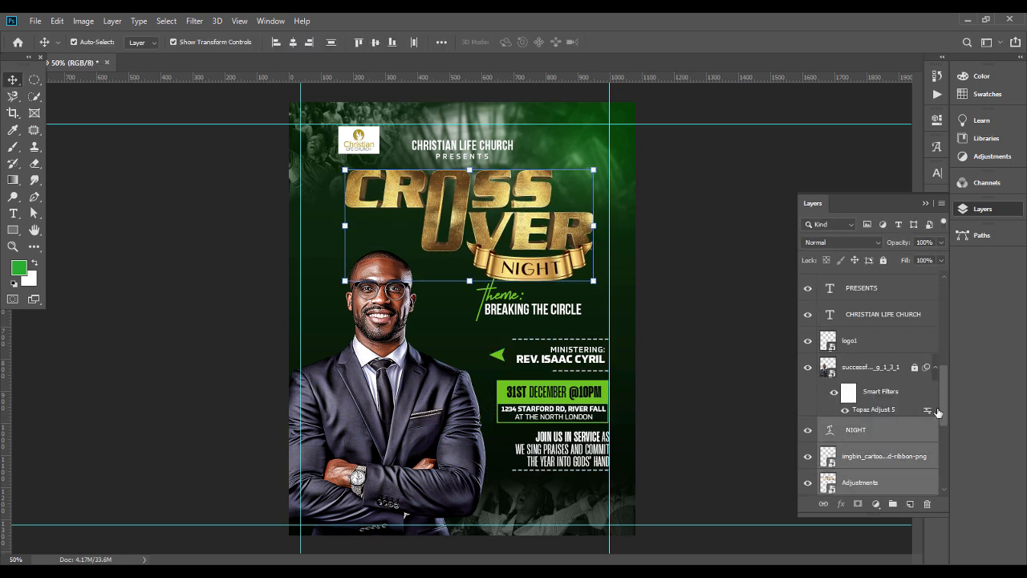
key(ctrl+g)
click(293, 42)
Step: Shift the "theme:" heading and "BREAKING THE CIRCLE" together slightly left and down beneath the NIGHT ribbon
click(497, 296)
shift+click(565, 309)
drag(565, 309, 554, 311)
click(534, 365)
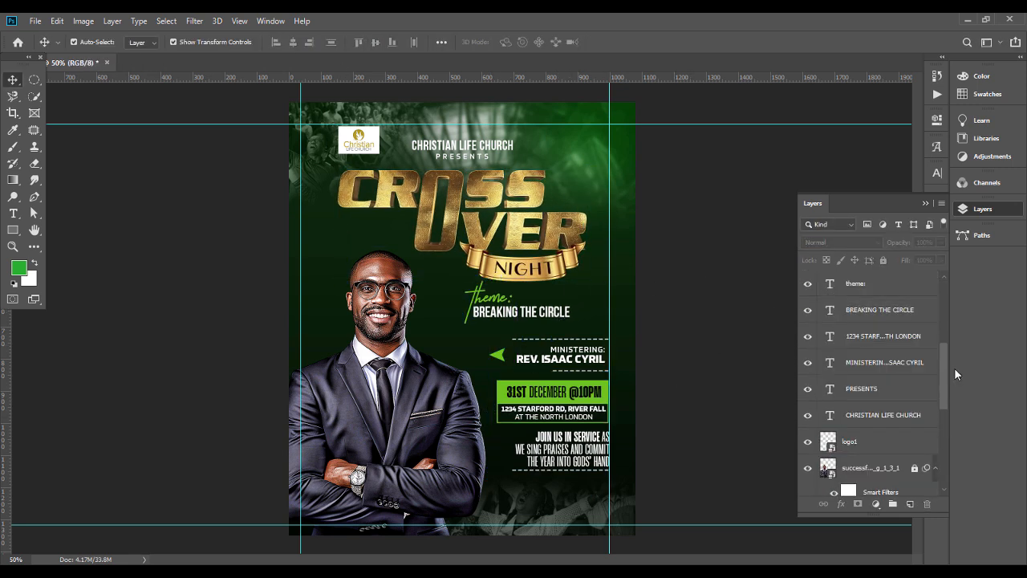
Step: Hide Layer 1 with the green corner glow and add a new empty layer directly above it
drag(955, 374, 955, 449)
click(888, 287)
shift+click(896, 483)
click(884, 260)
click(886, 288)
click(911, 504)
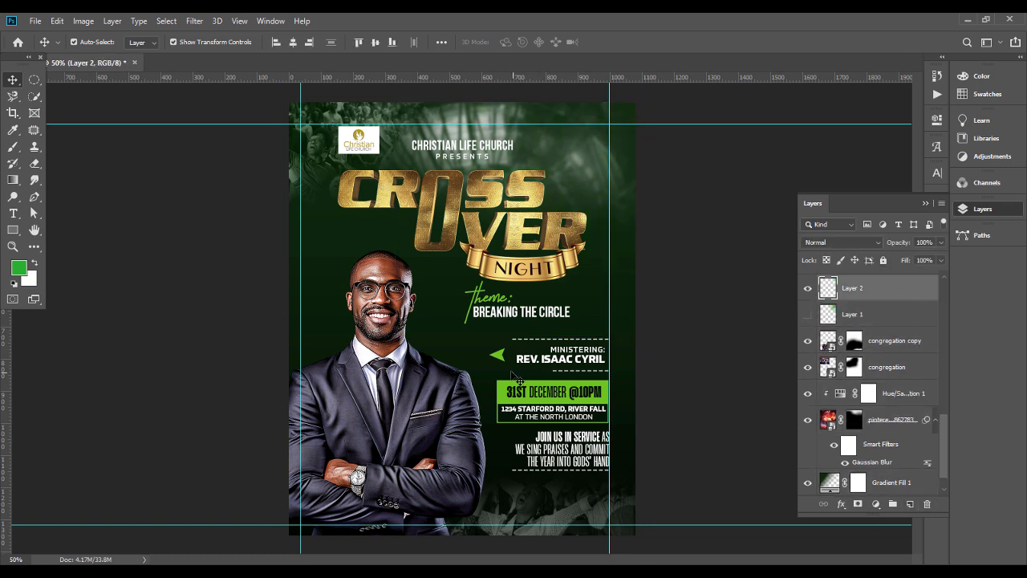
Step: Copy the green arrow's fill colour 6ec322 and set it as the foreground colour
click(502, 356)
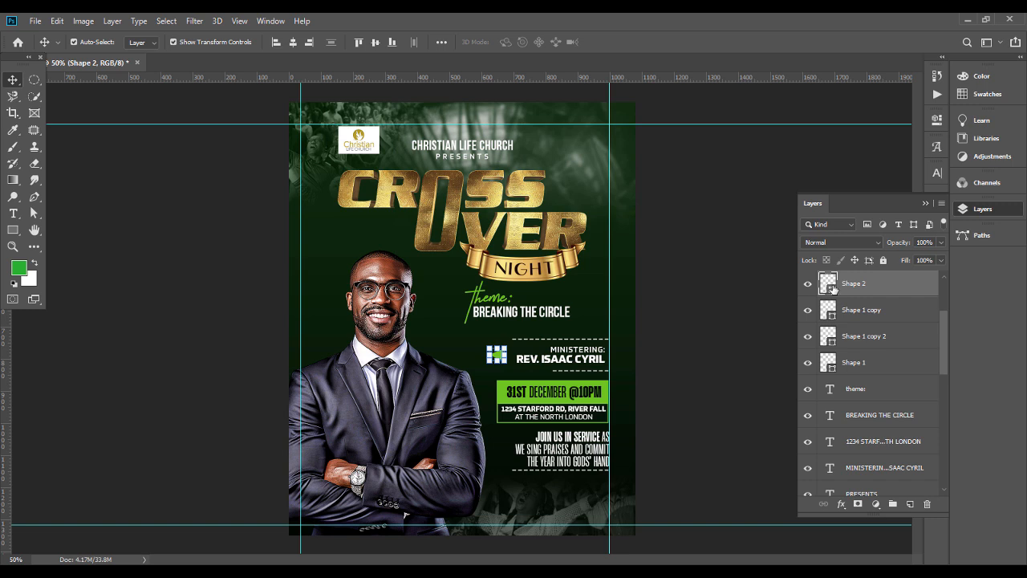
double_click(831, 285)
key(Return)
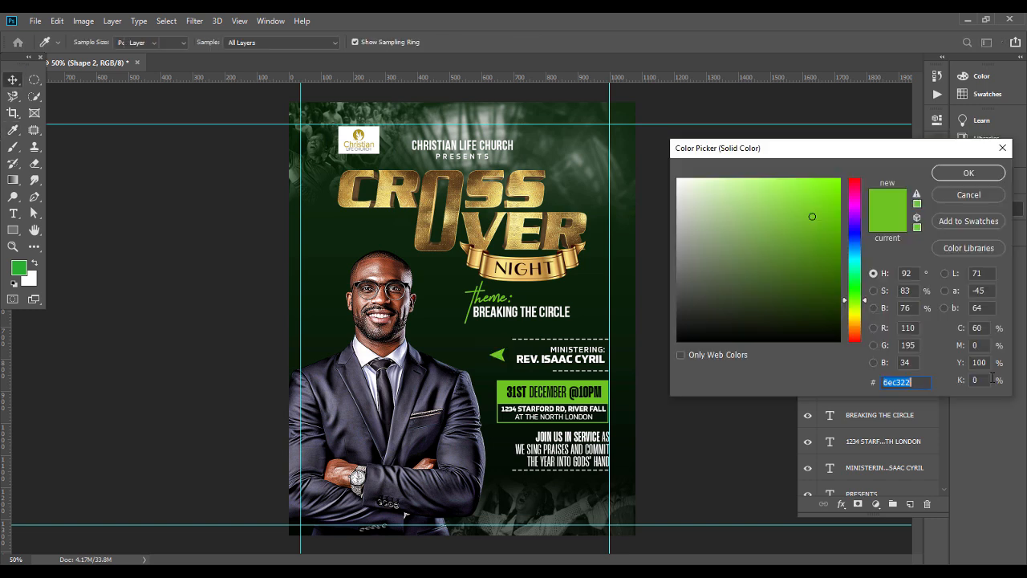
click(703, 267)
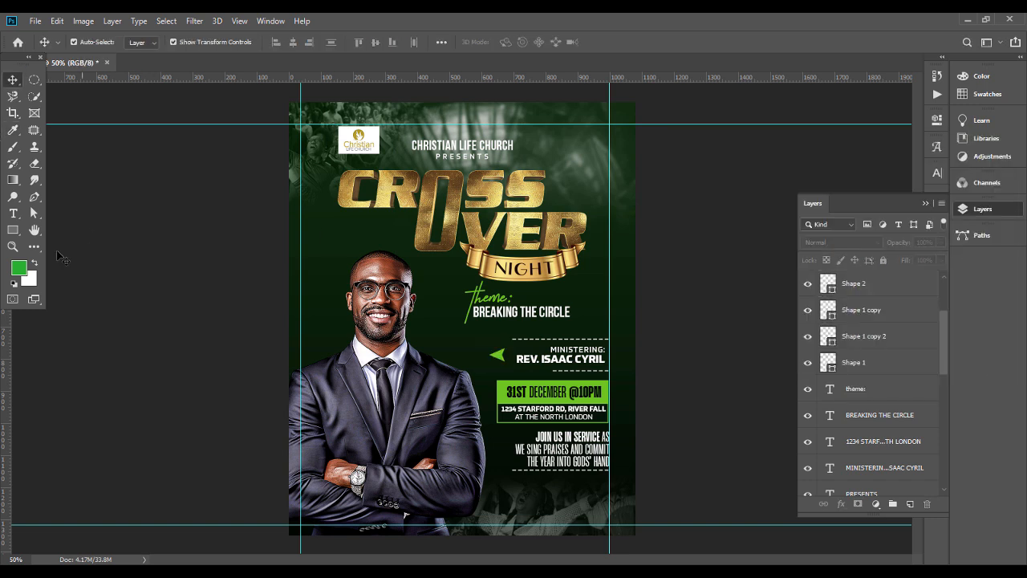
click(19, 267)
key(ctrl+v)
key(Return)
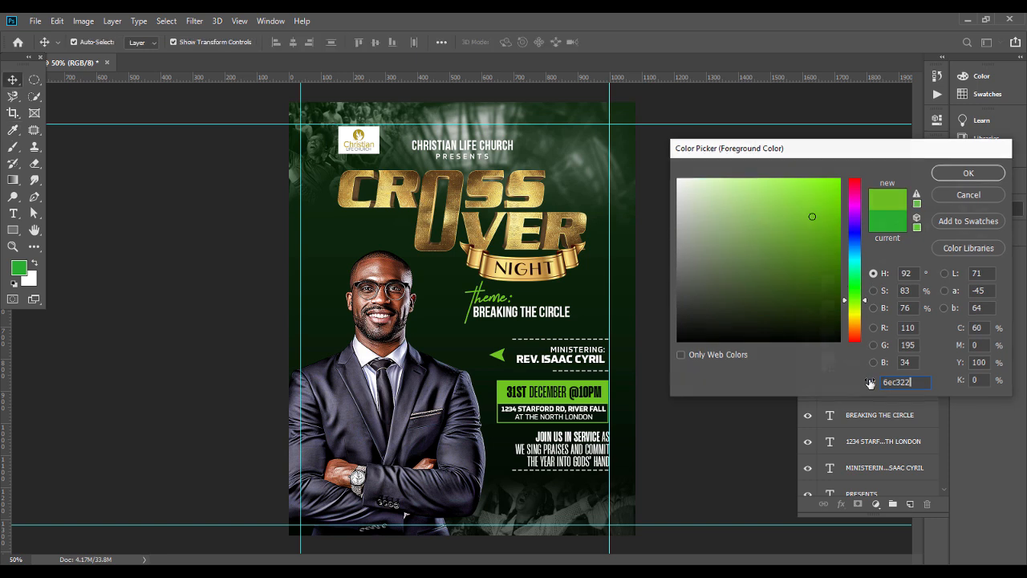
Step: Select the empty layer above the hidden Layer 1
drag(943, 353, 942, 434)
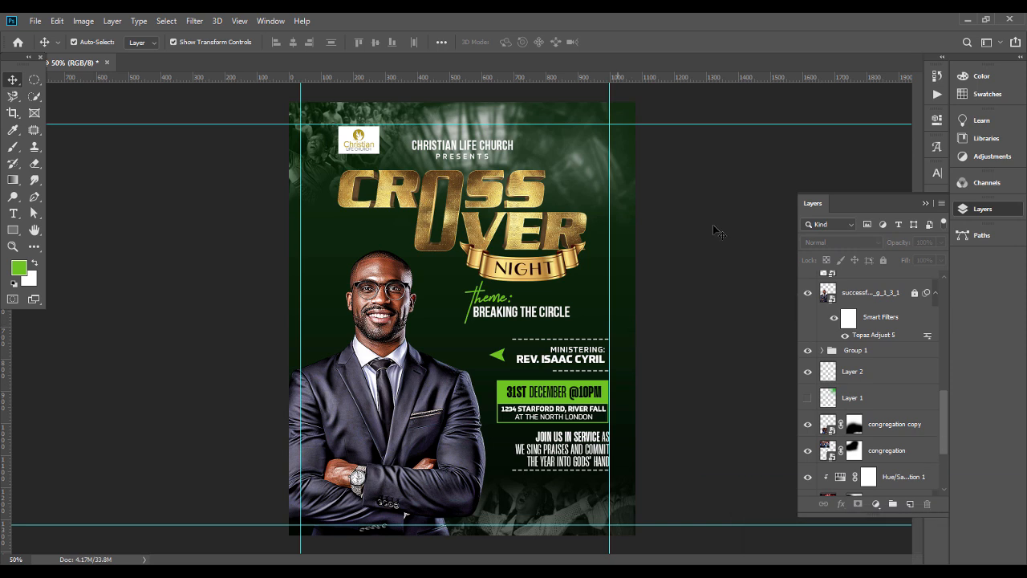
click(869, 380)
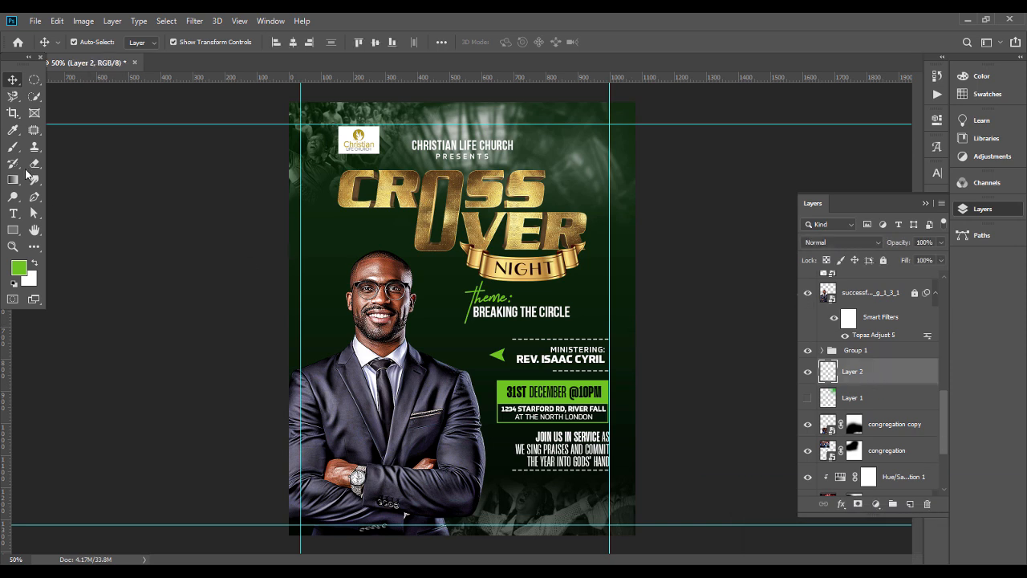
Step: Try a soft 800 px green brush dab near the poster's upper-right corner in Screen blend mode, and undo it
click(13, 146)
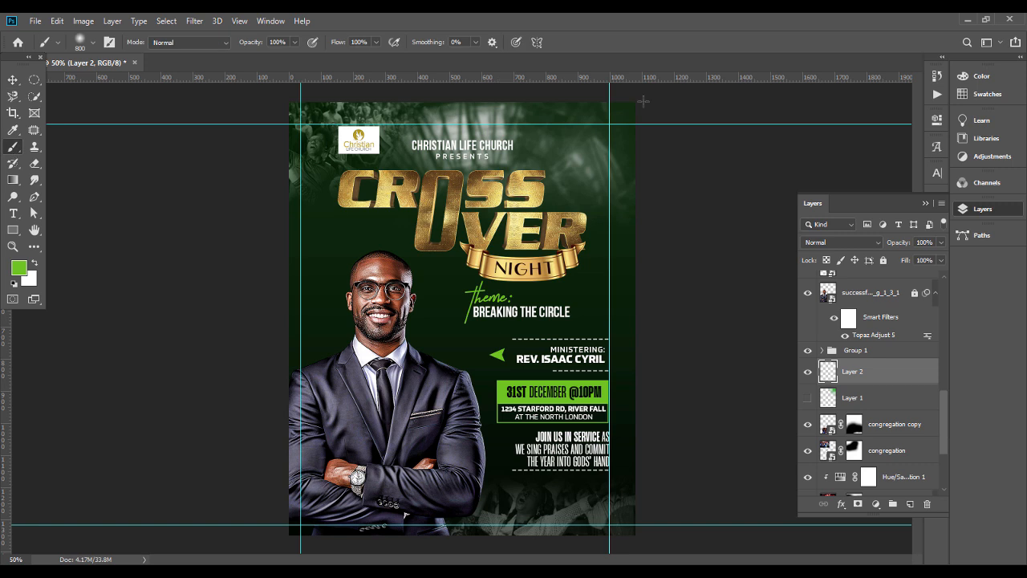
click(571, 142)
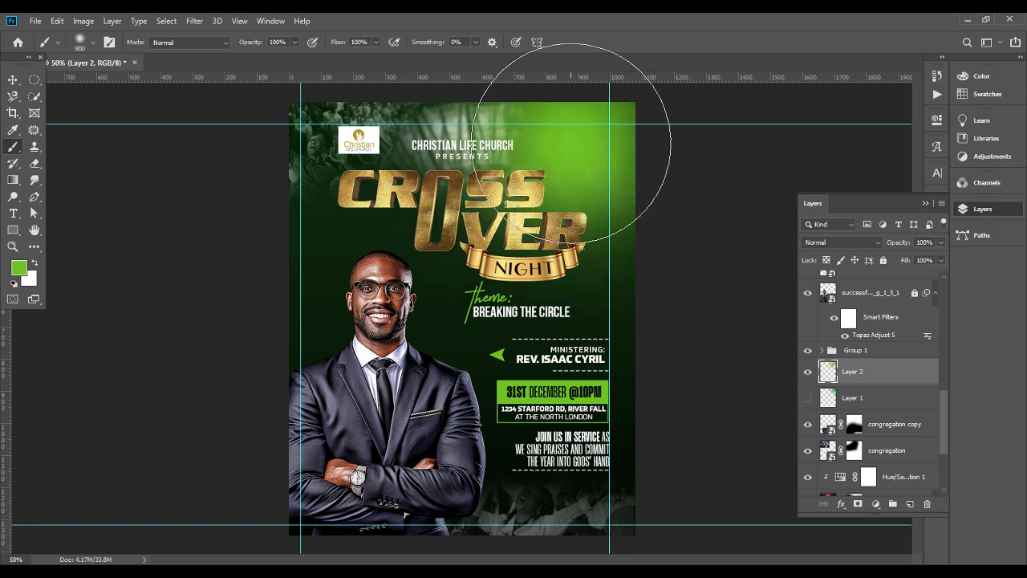
click(13, 80)
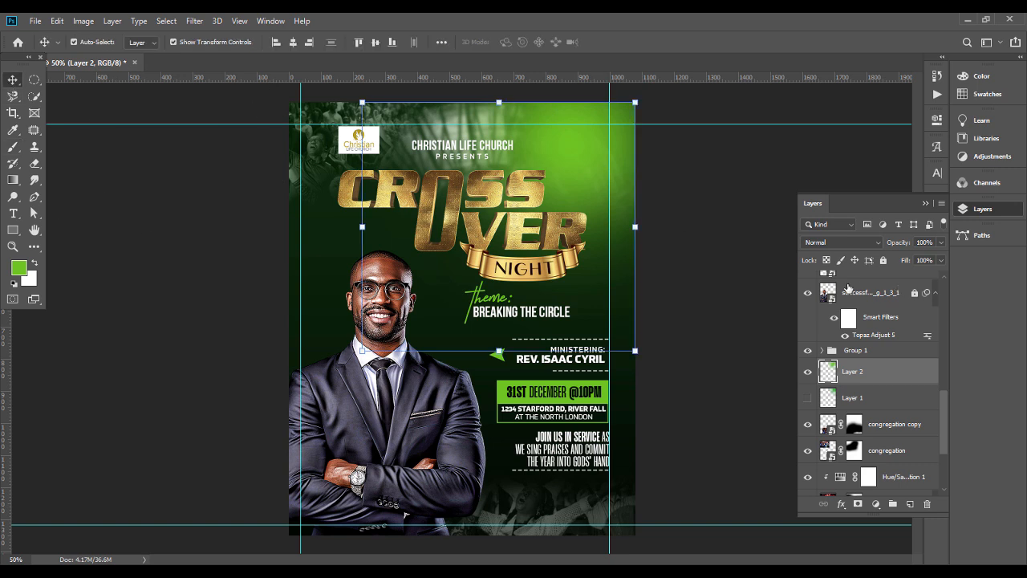
click(860, 244)
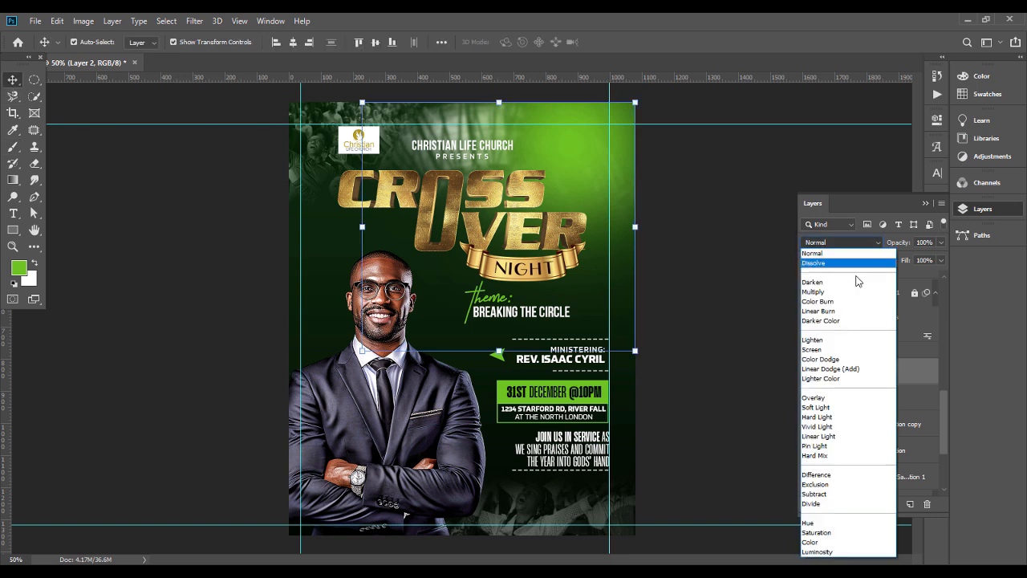
click(841, 350)
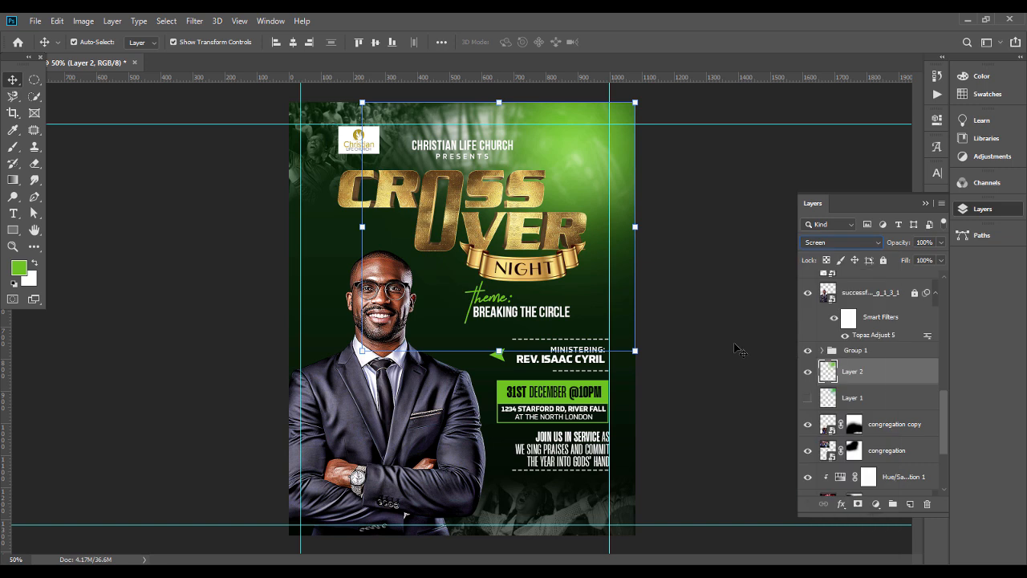
key(ctrl+z)
key(ctrl+z)
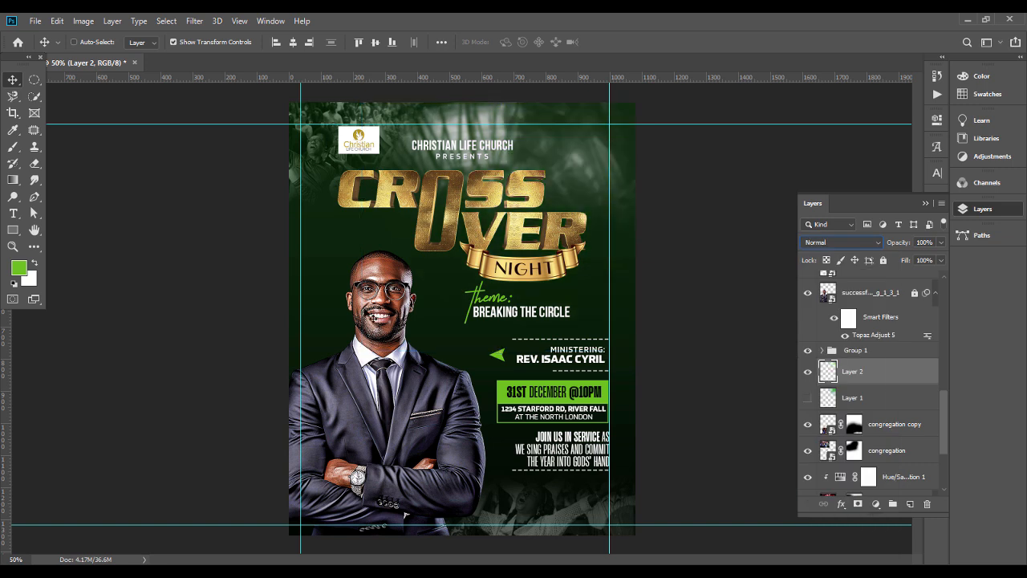
Step: Paint a single soft green glow over the poster's upper-right corner on Layer 2 with a 600 px brush
click(13, 146)
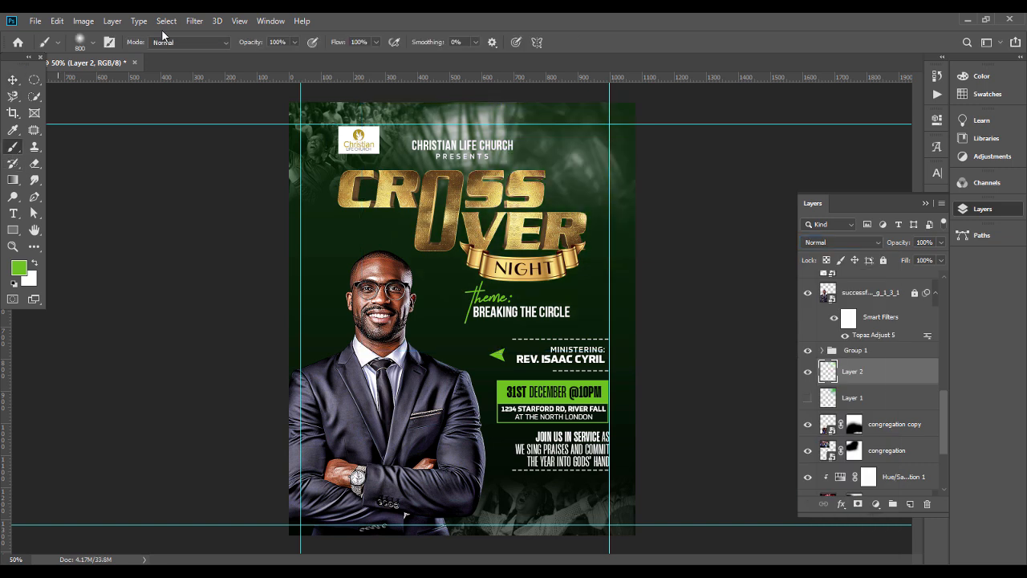
click(92, 45)
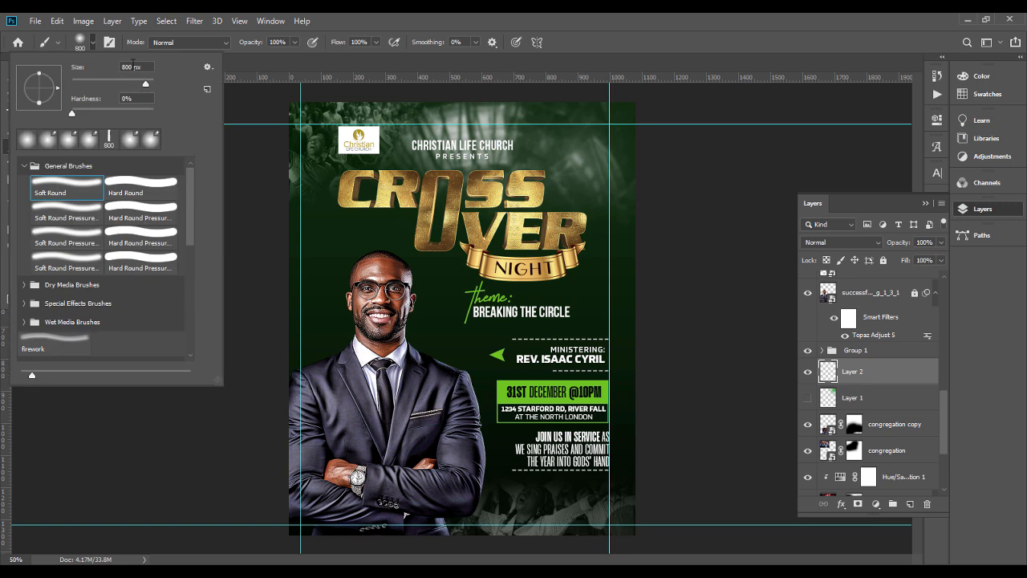
text(600)
key(Return)
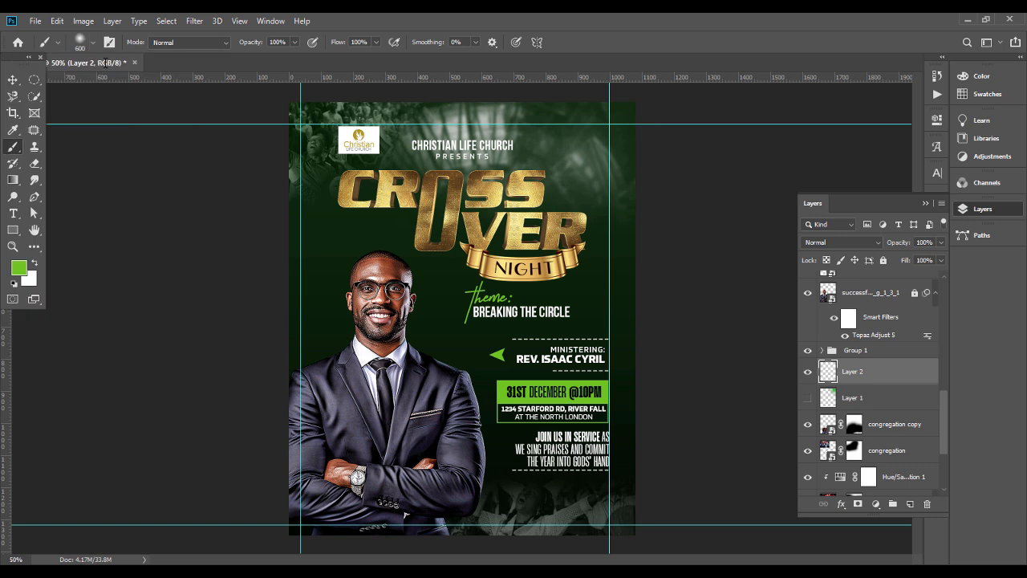
key(ctrl+minus)
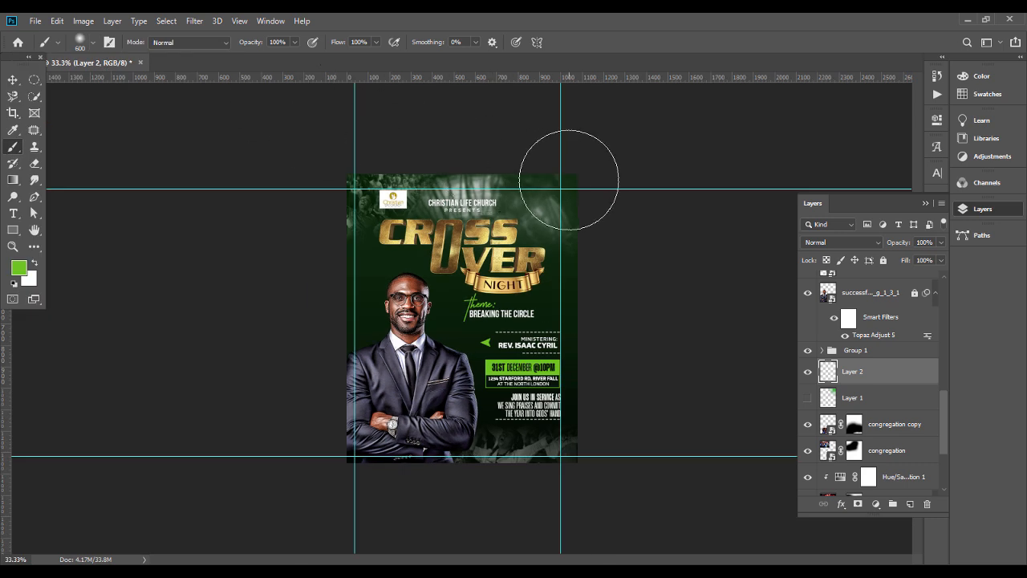
click(567, 177)
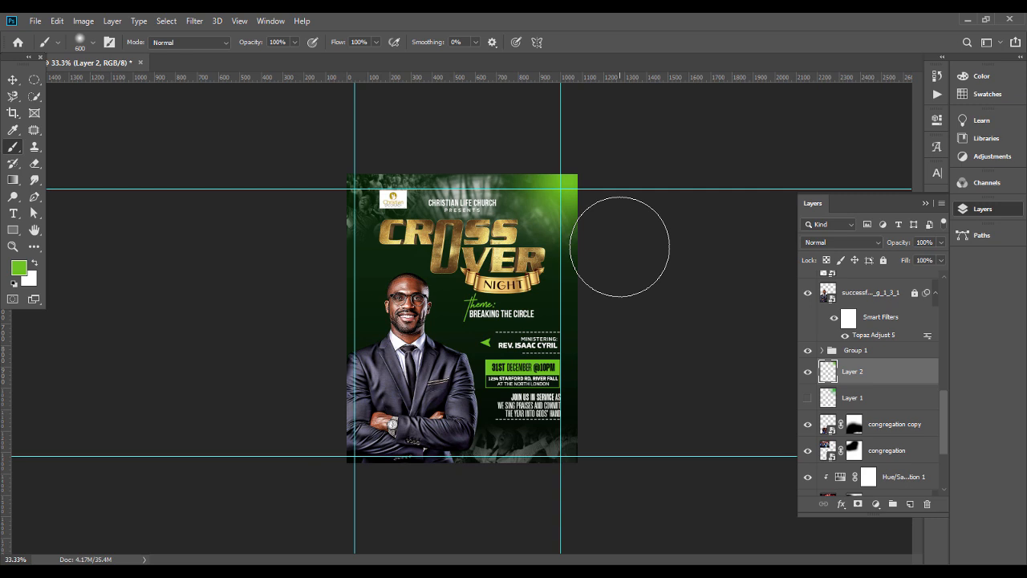
Step: Set the blend mode of the green corner glow on Layer 2 to Screen
click(841, 241)
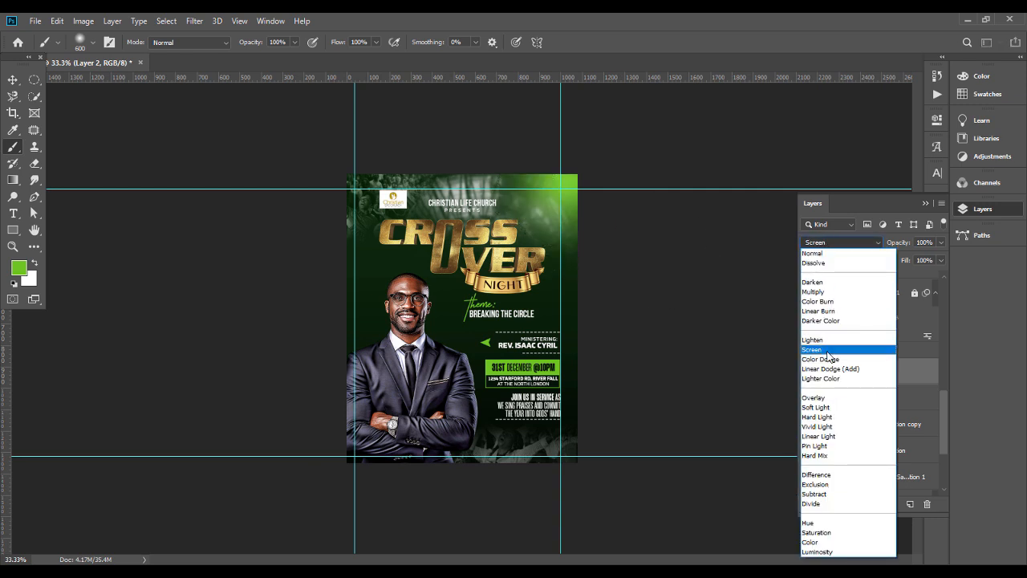
click(828, 351)
key(v)
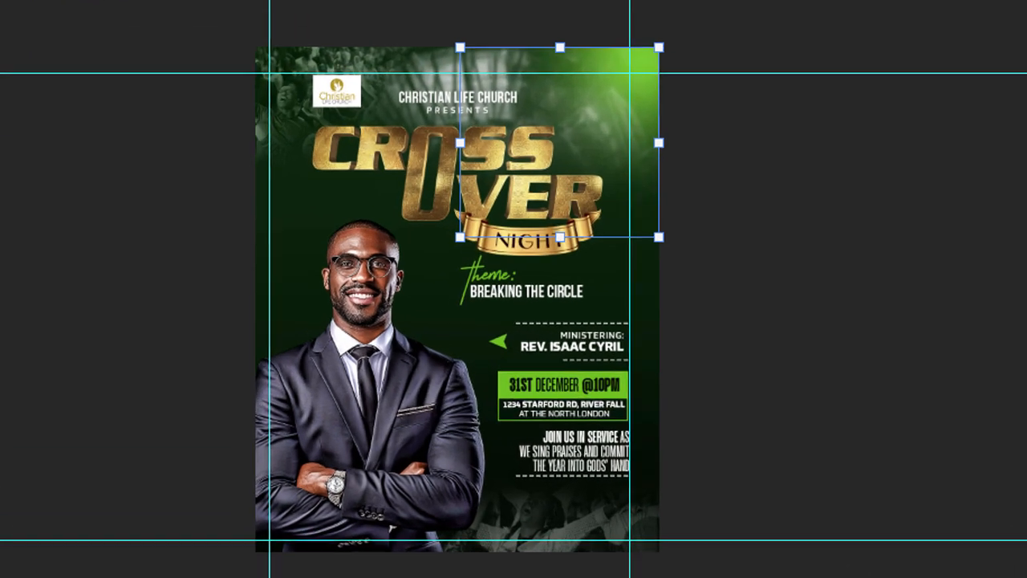
click(954, 179)
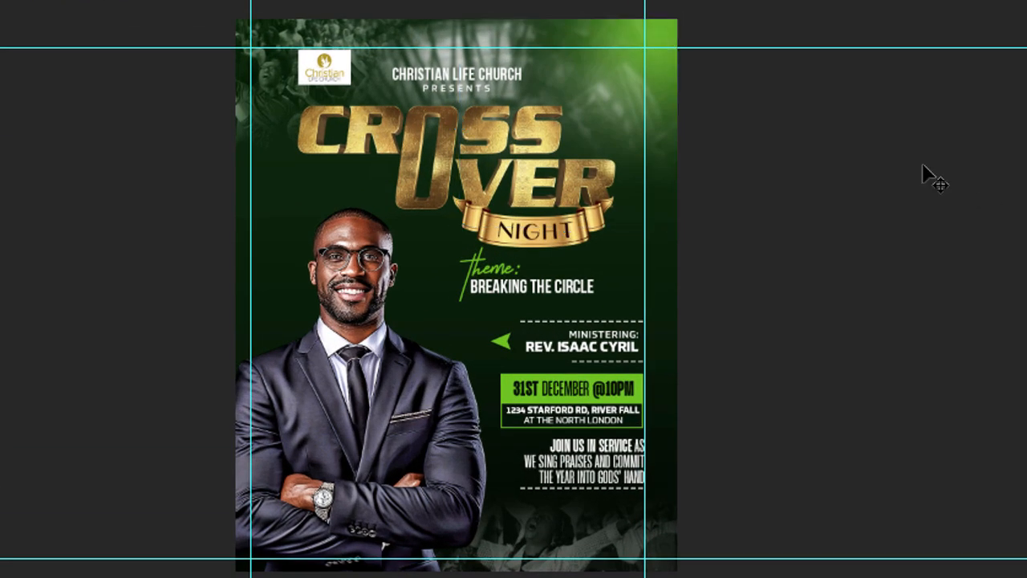
Step: Shrink the church logo slightly, keeping its upper-left corner in place
click(347, 80)
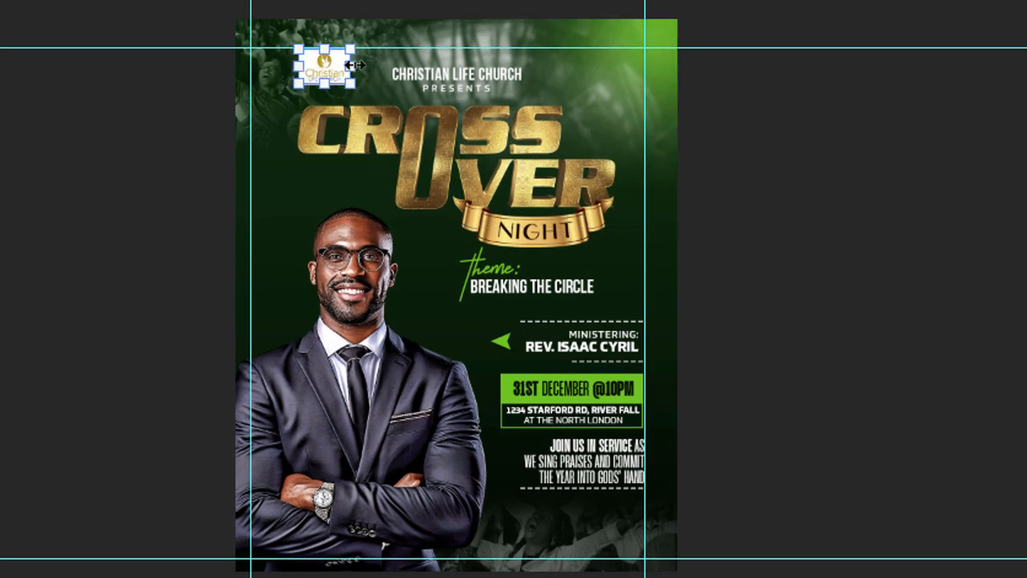
drag(356, 84, 351, 83)
click(831, 180)
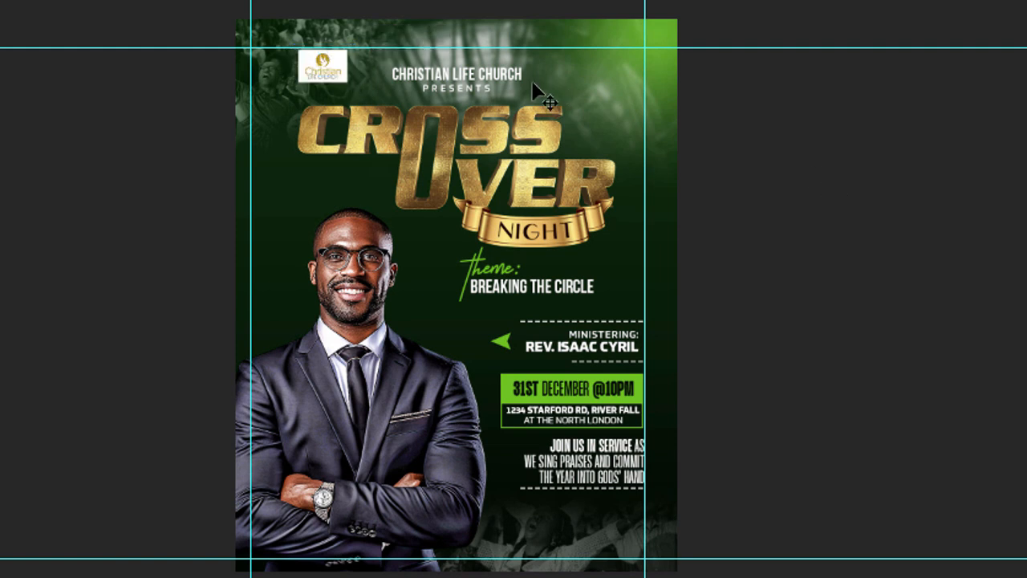
Step: Move the "CHRISTIAN LIFE CHURCH" and "PRESENTS" lines together up to the top guide and slightly right, and enlarge them slightly
click(489, 75)
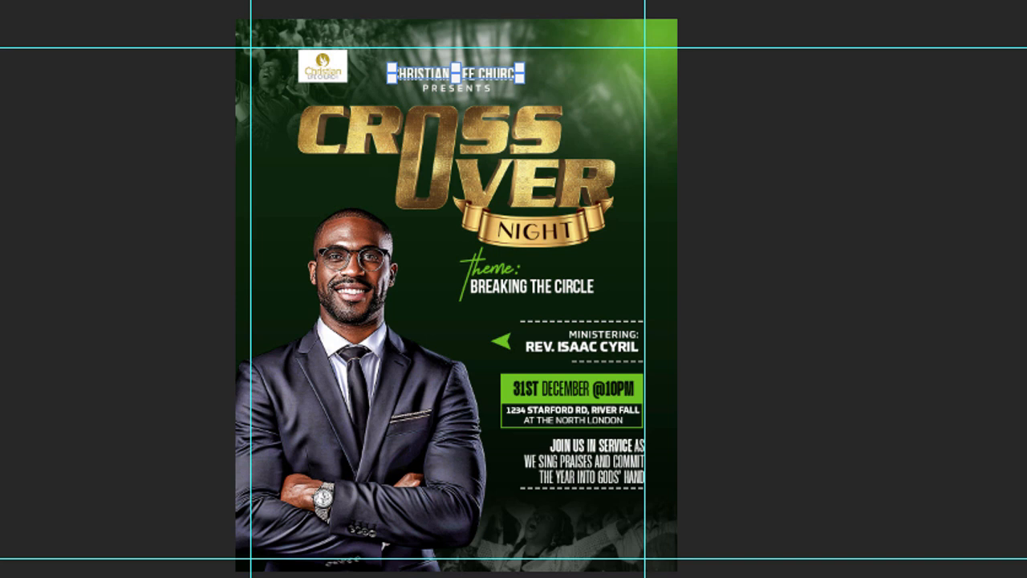
shift+click(474, 89)
key(shift+Up)
key(shift+Up)
key(shift+Up)
key(shift+Up)
key(shift+Right)
key(shift+Right)
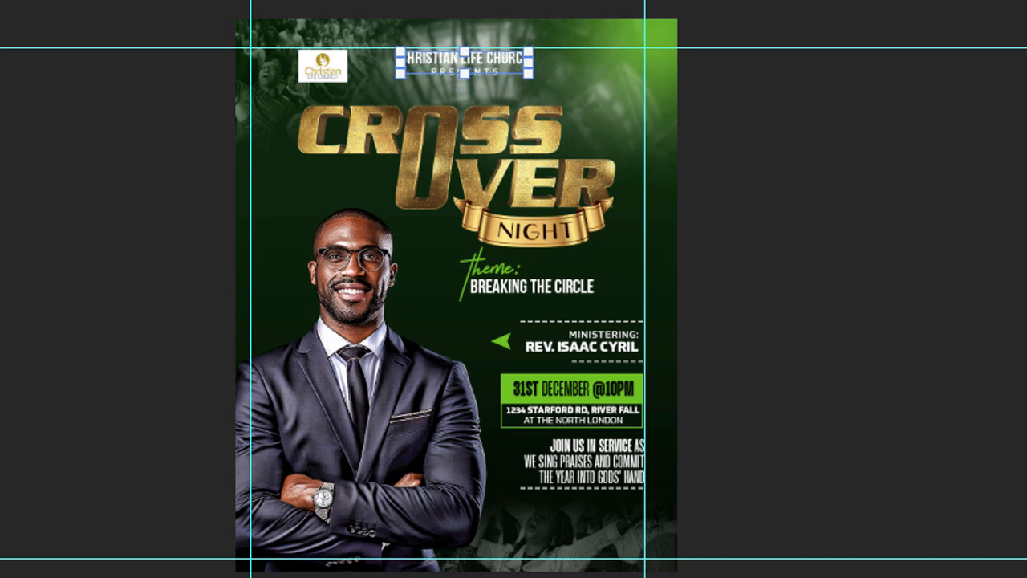
key(shift+Up)
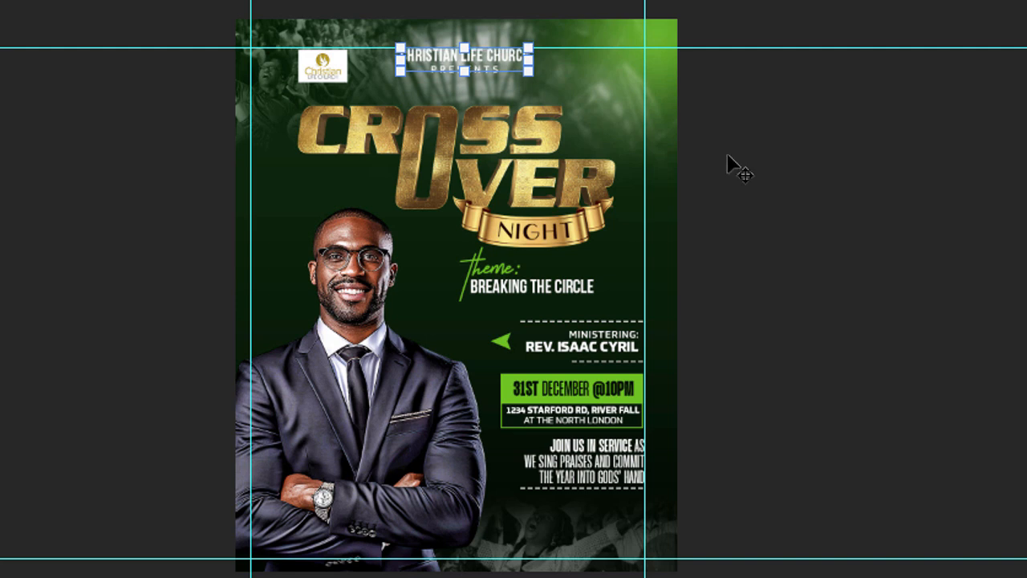
drag(530, 75, 542, 84)
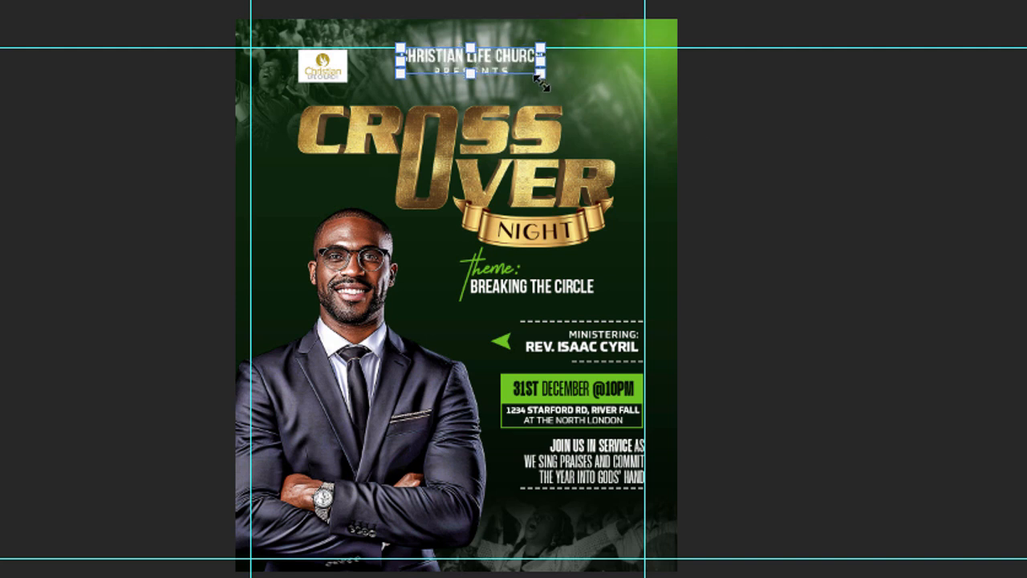
key(Return)
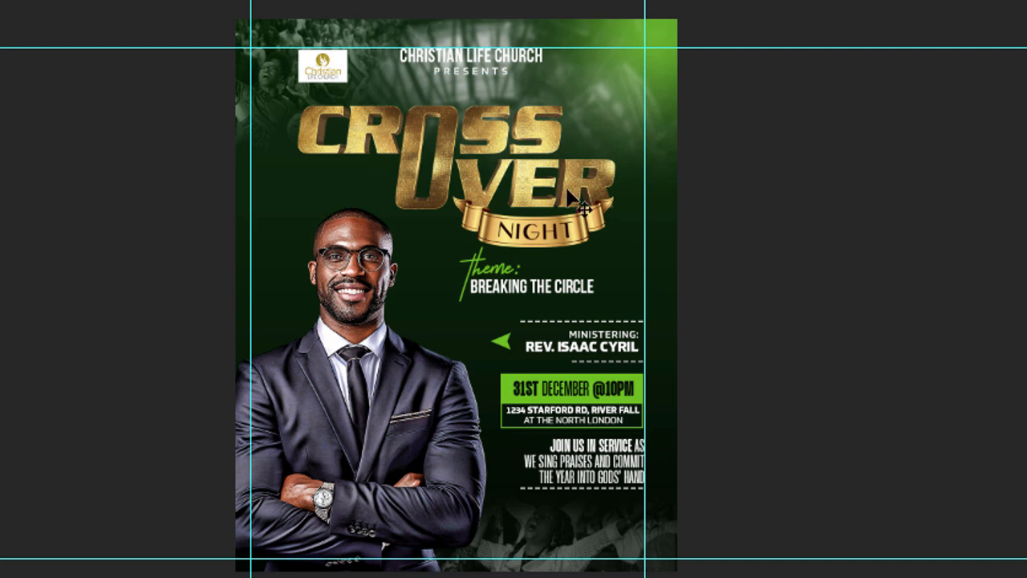
Step: Move the CROSS OVER title and its NIGHT ribbon up together by 20 px
click(530, 237)
shift+click(562, 184)
key(shift+Up)
key(shift+Up)
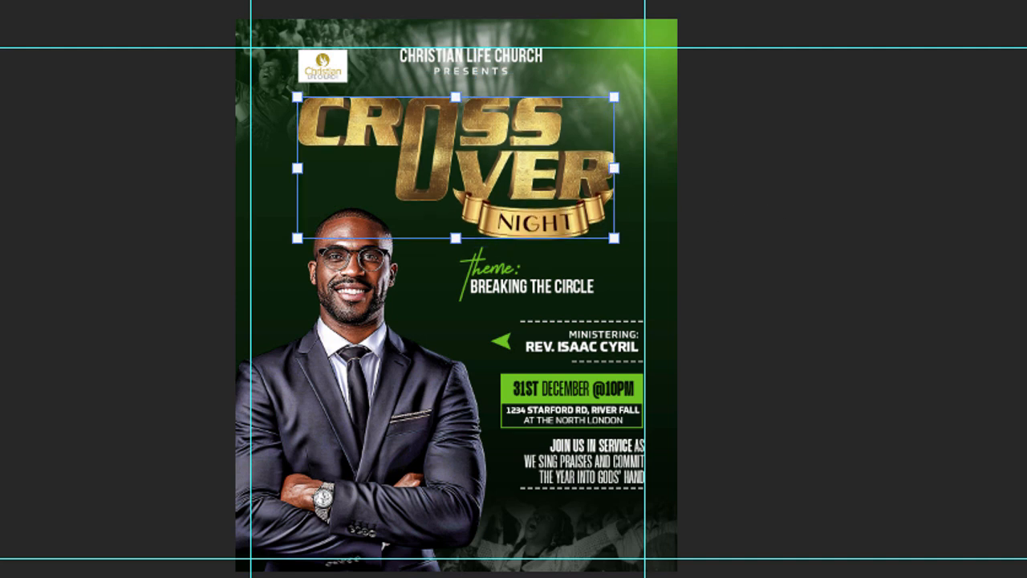
click(860, 390)
Step: Move the "theme:" heading and "BREAKING THE CIRCLE" up together by 10 px
click(487, 271)
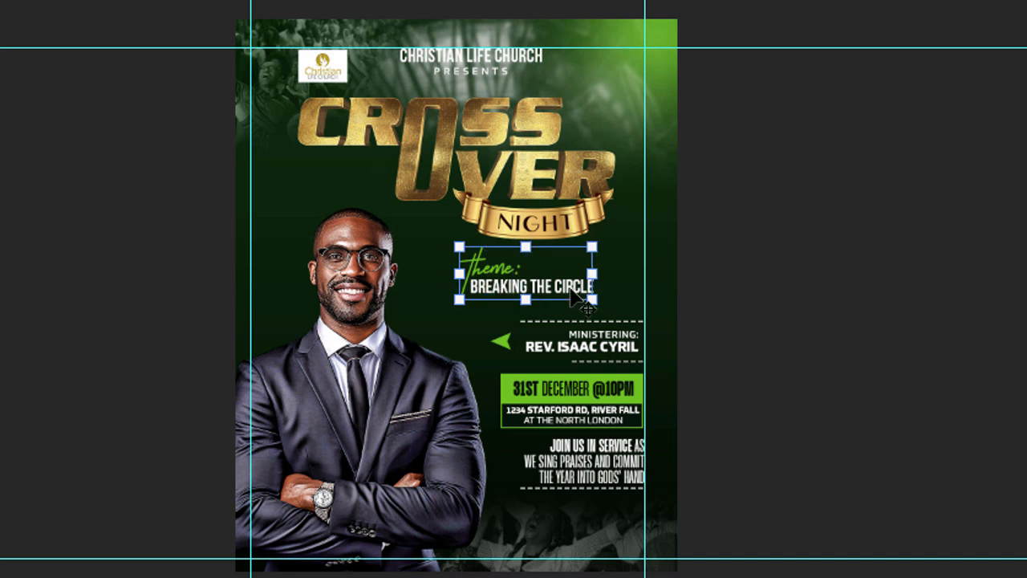
shift+click(572, 295)
key(shift+Up)
click(860, 336)
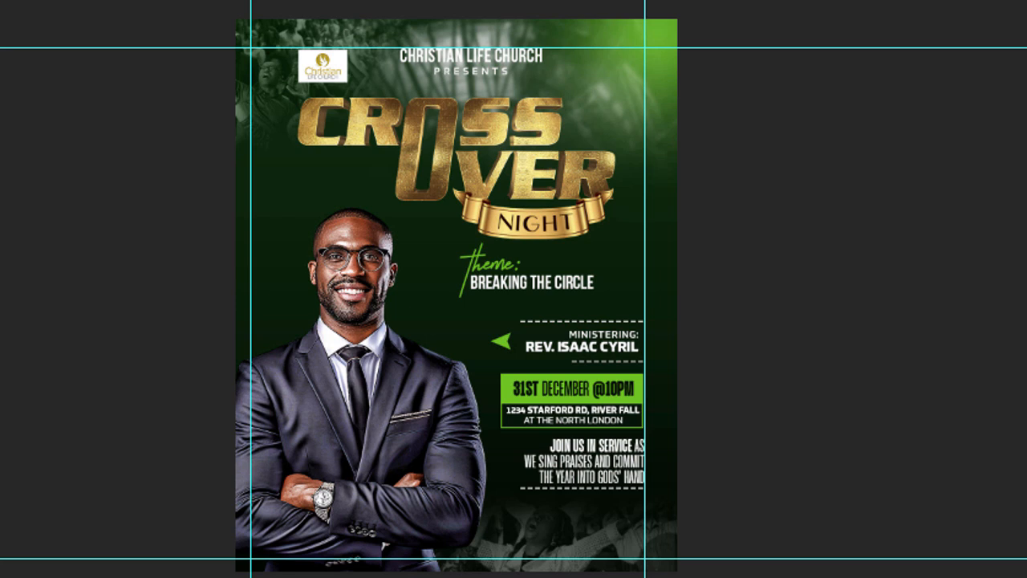
Step: Select the portrait of the man in the suit
key(ctrl+t)
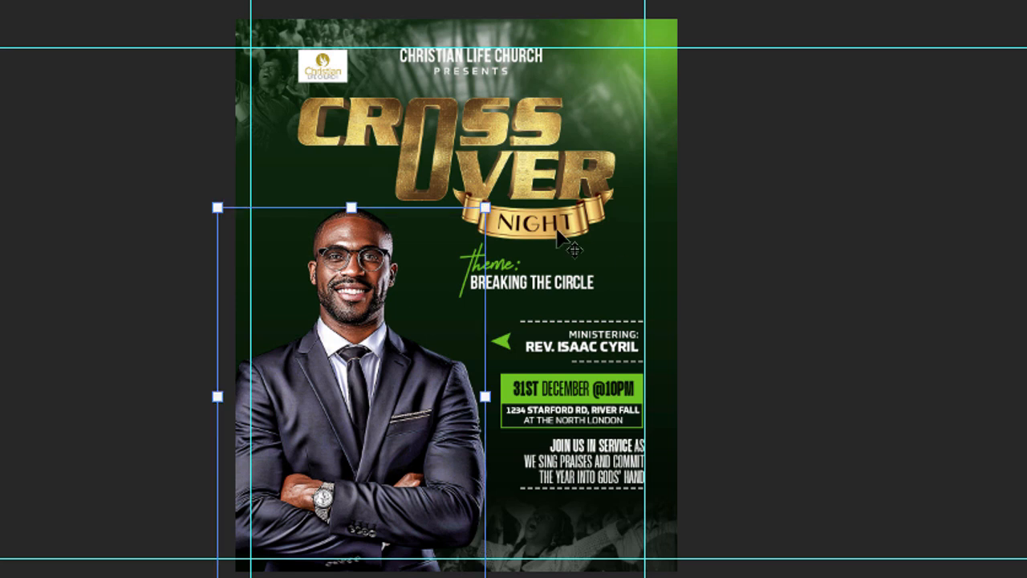